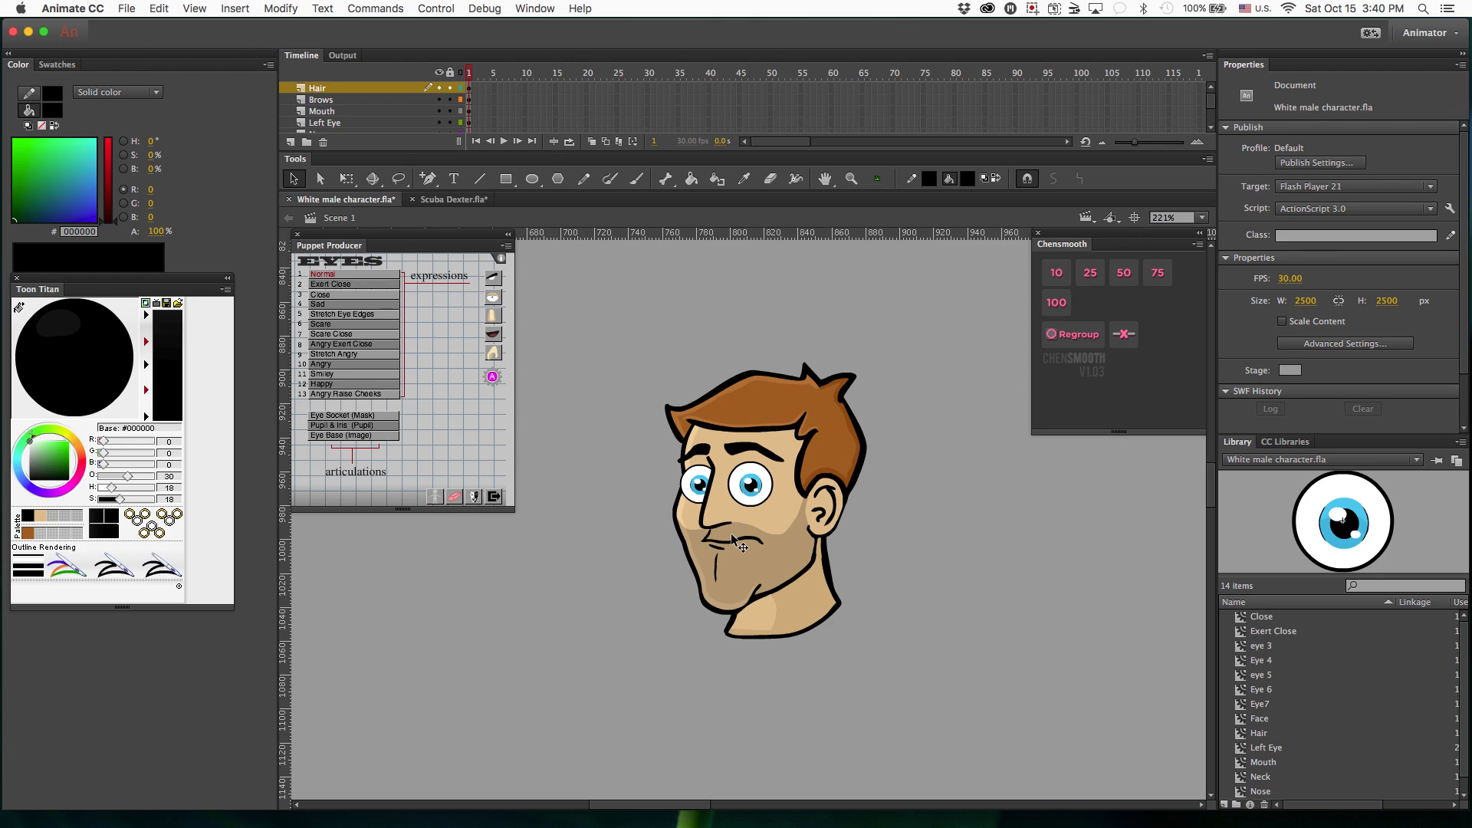
Open the Left Eye symbol on the face for editing and select its frame 1.
left_click(760, 496)
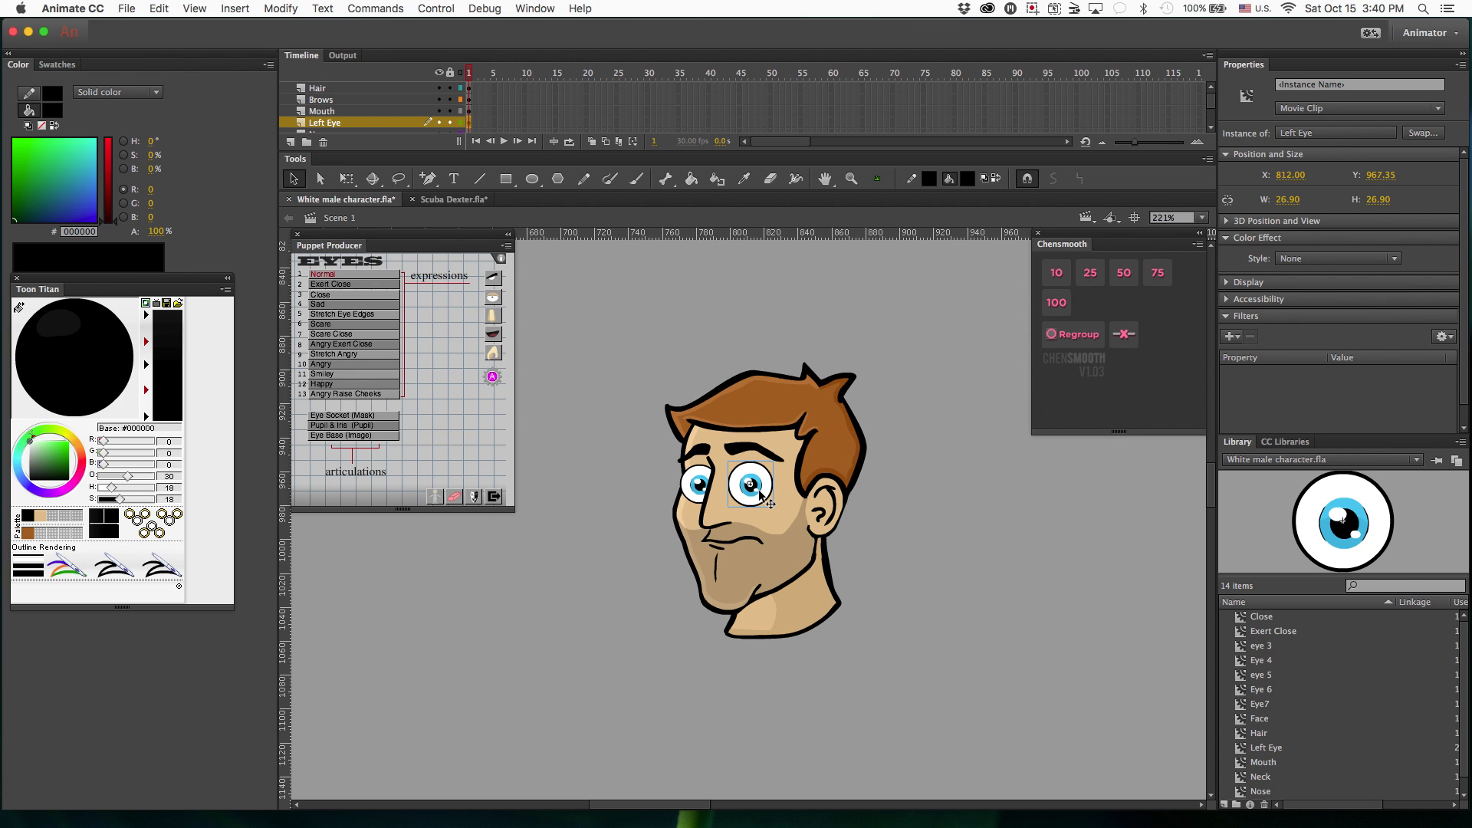
double_click(760, 496)
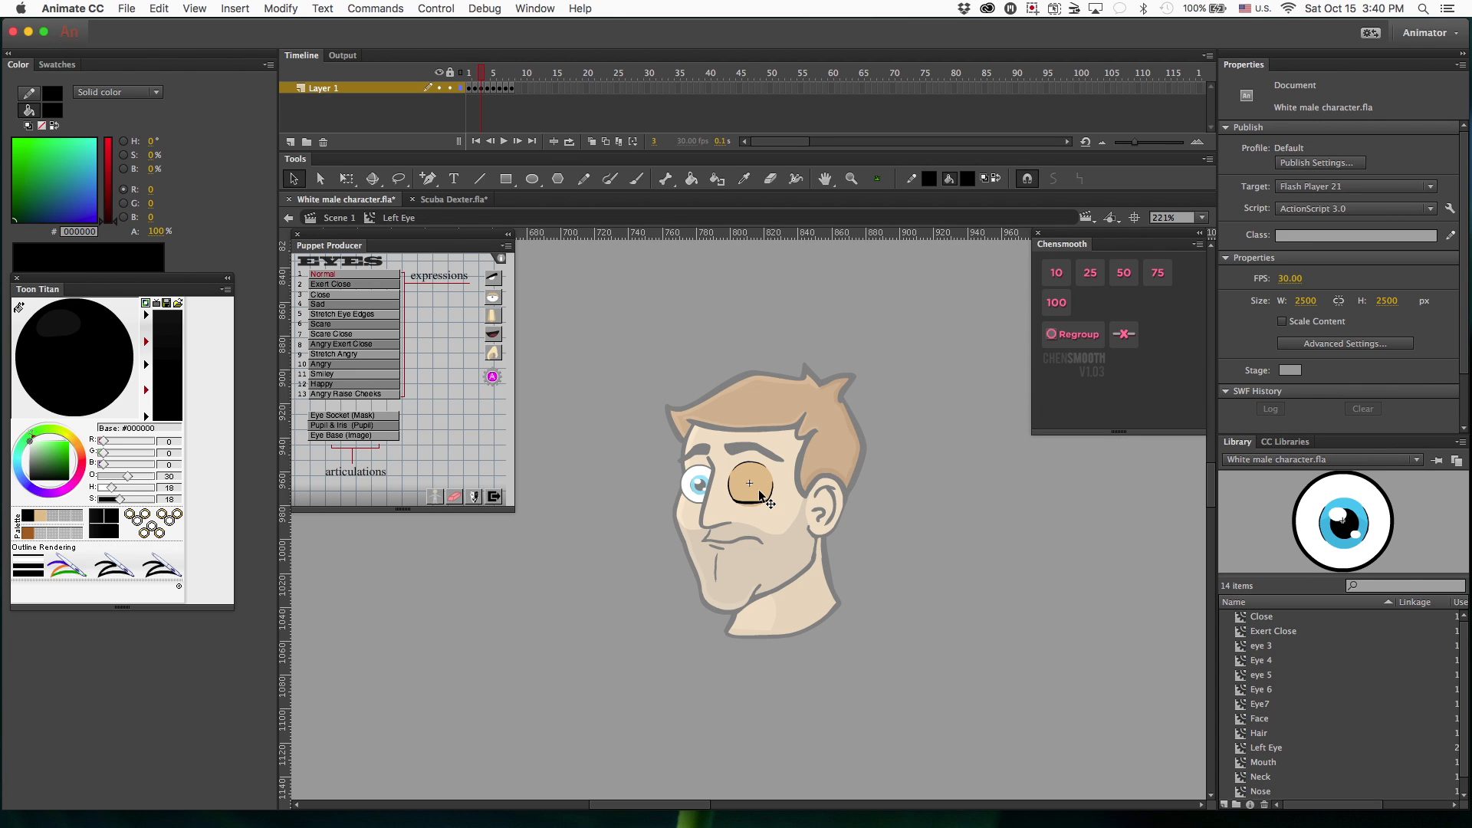
left_click(471, 91)
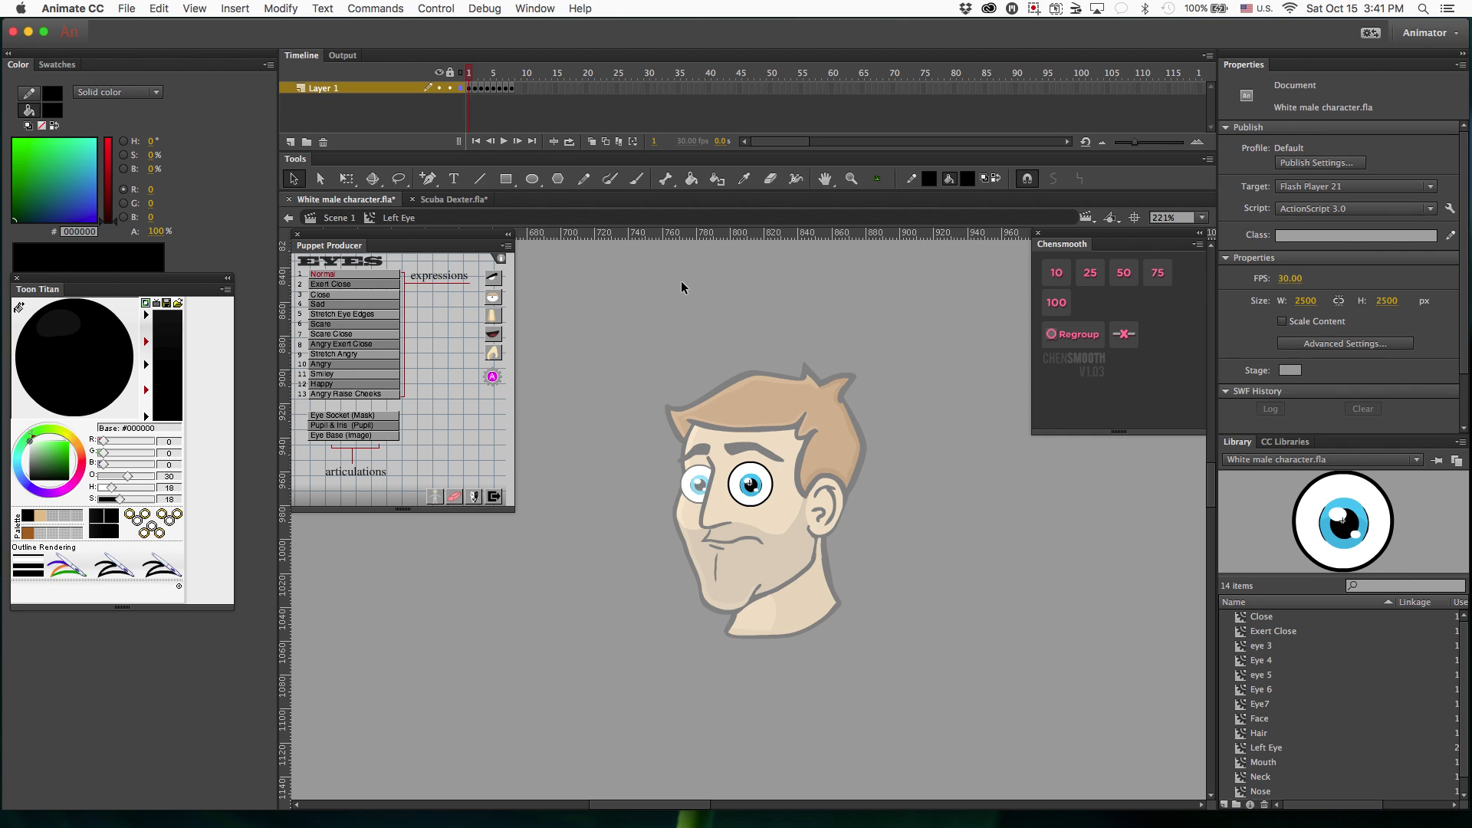
key("z")
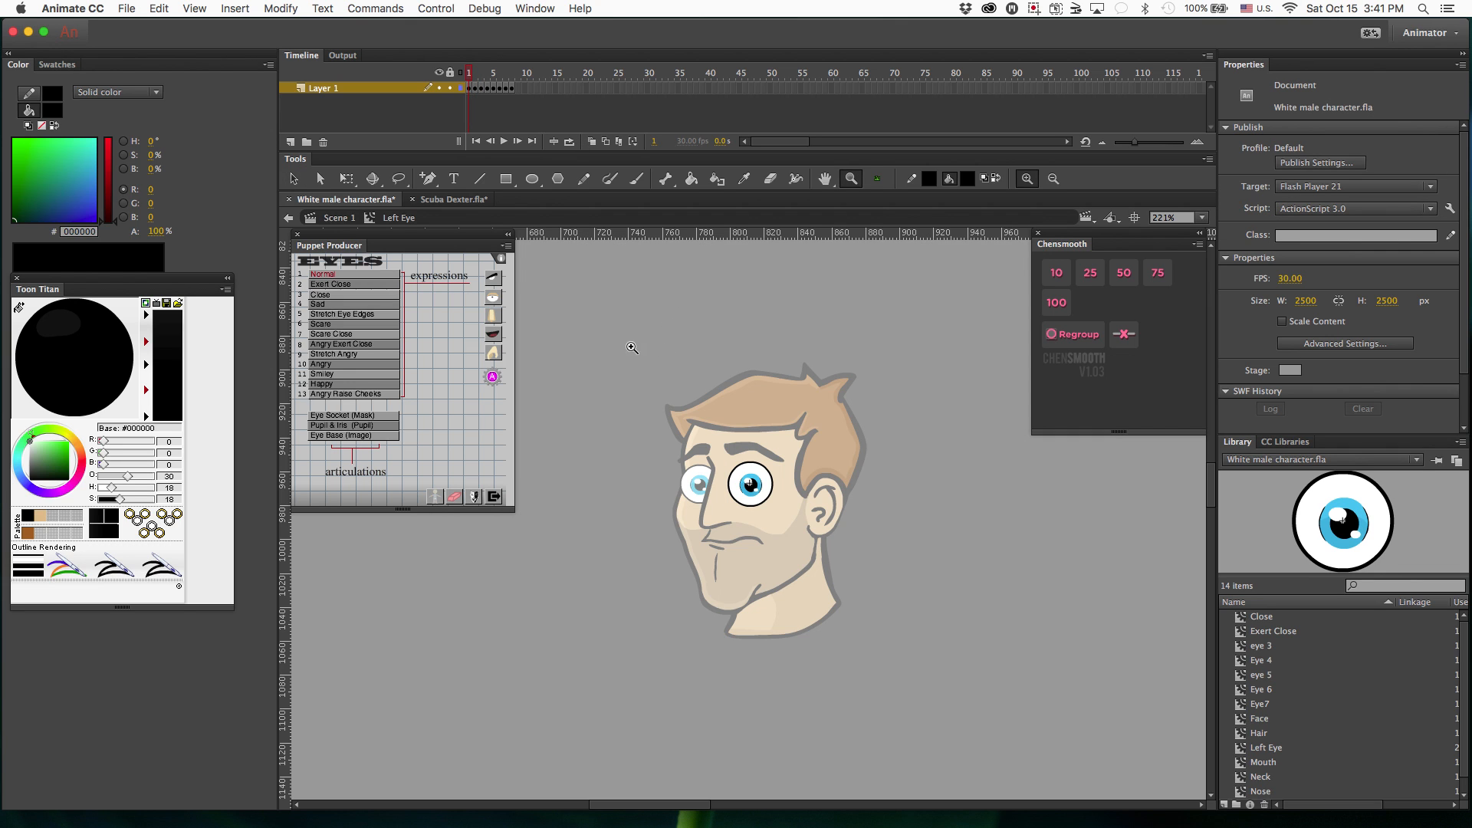
left_click_drag(629, 346, 871, 538)
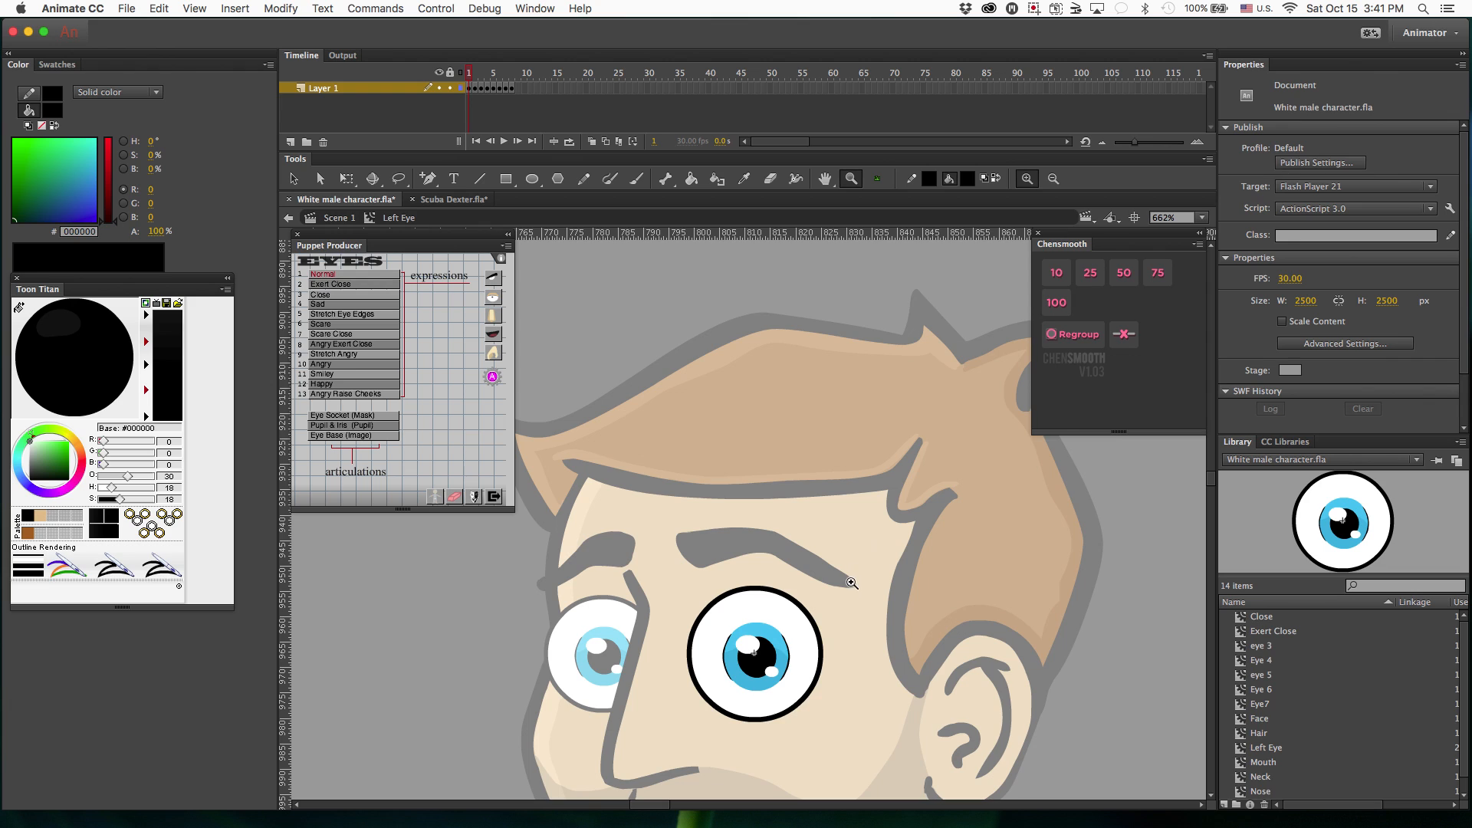
scroll(849, 582, "down", 3)
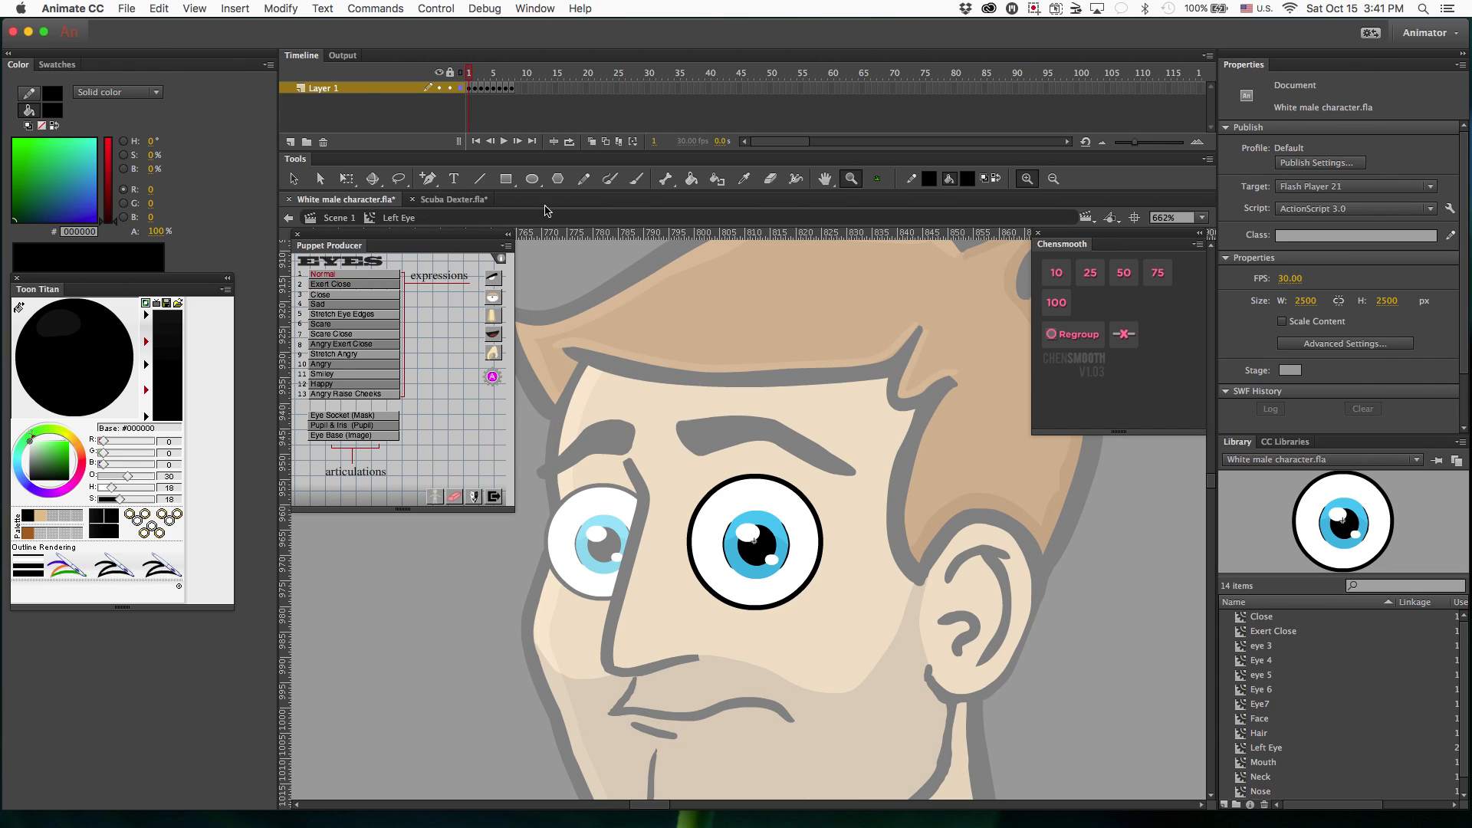
left_click(470, 89)
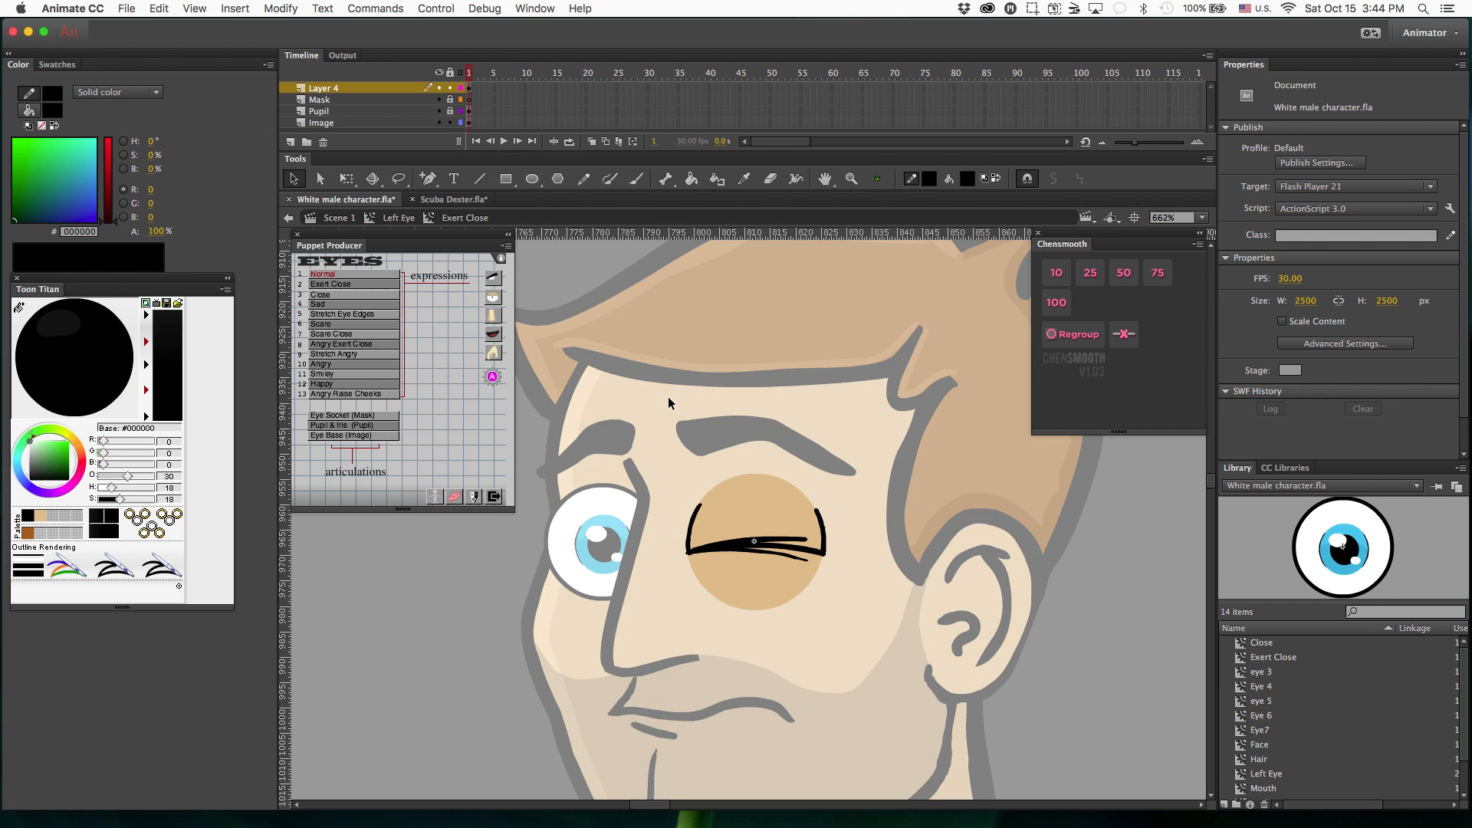
double_click(669, 398)
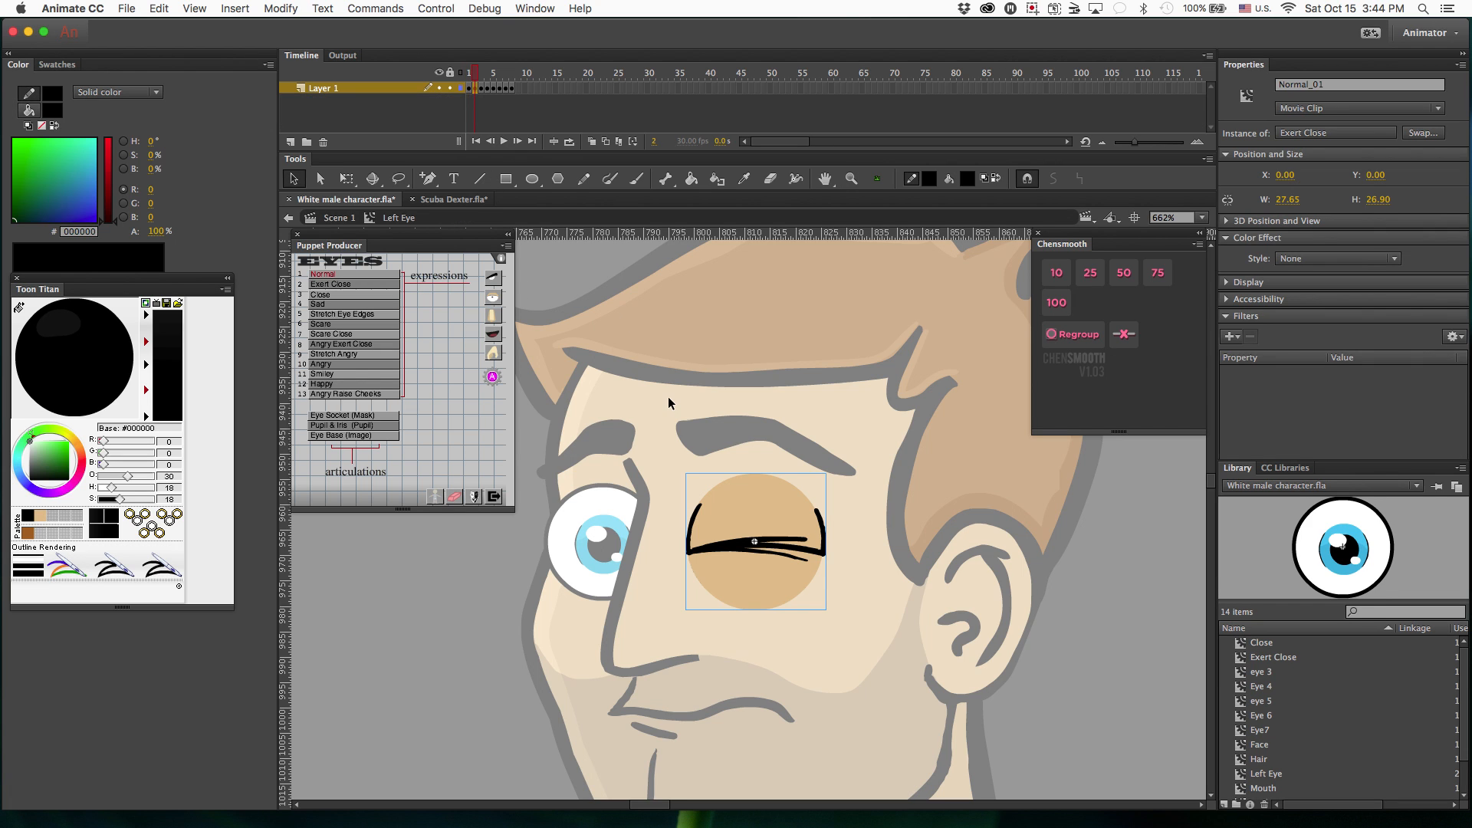
Examine the eye expressions drawn on frames 2 to 8 of the Left Eye timeline.
left_click(481, 89)
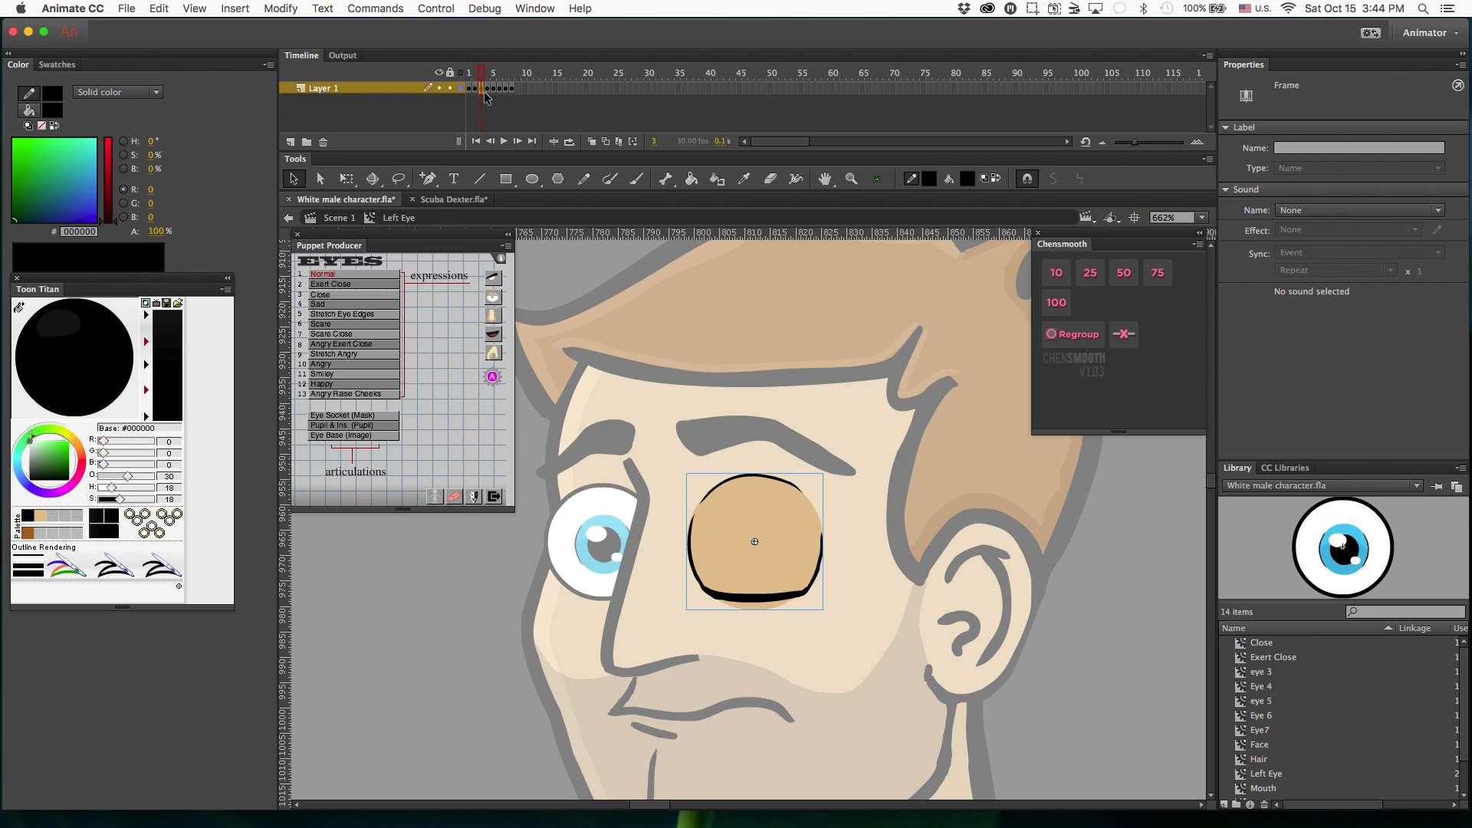
left_click(476, 89)
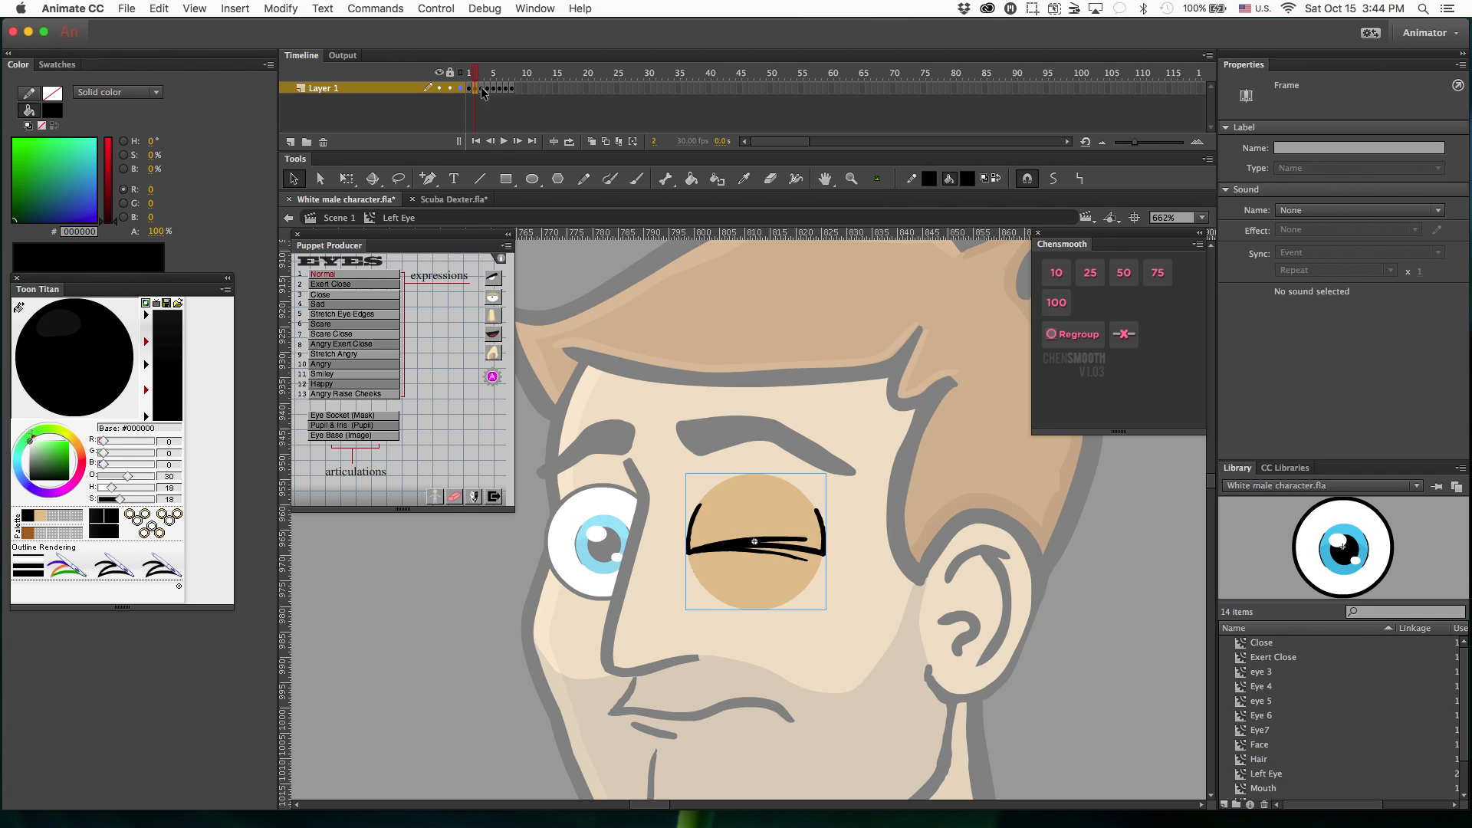
left_click(488, 89)
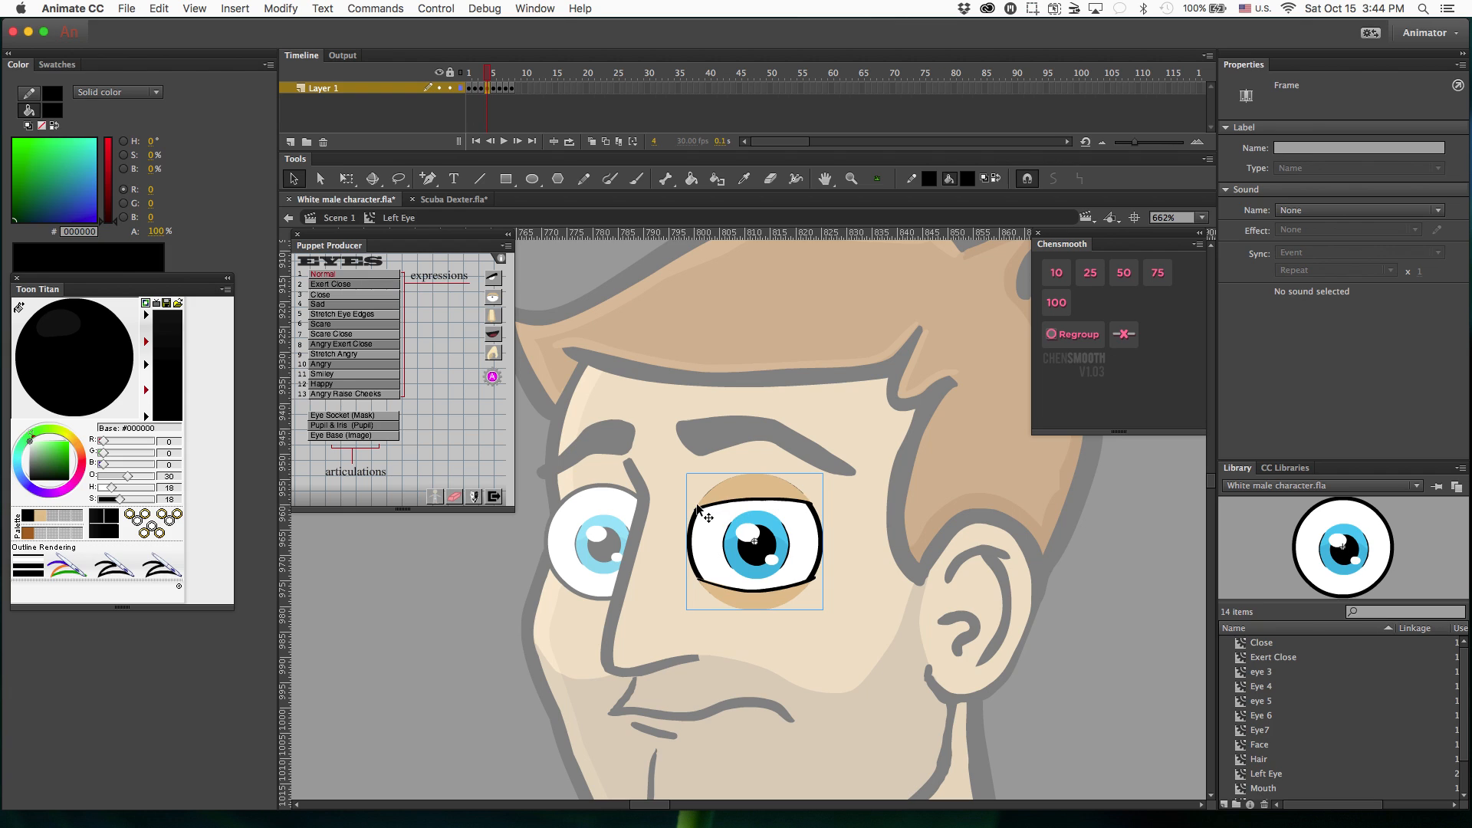
left_click(497, 89)
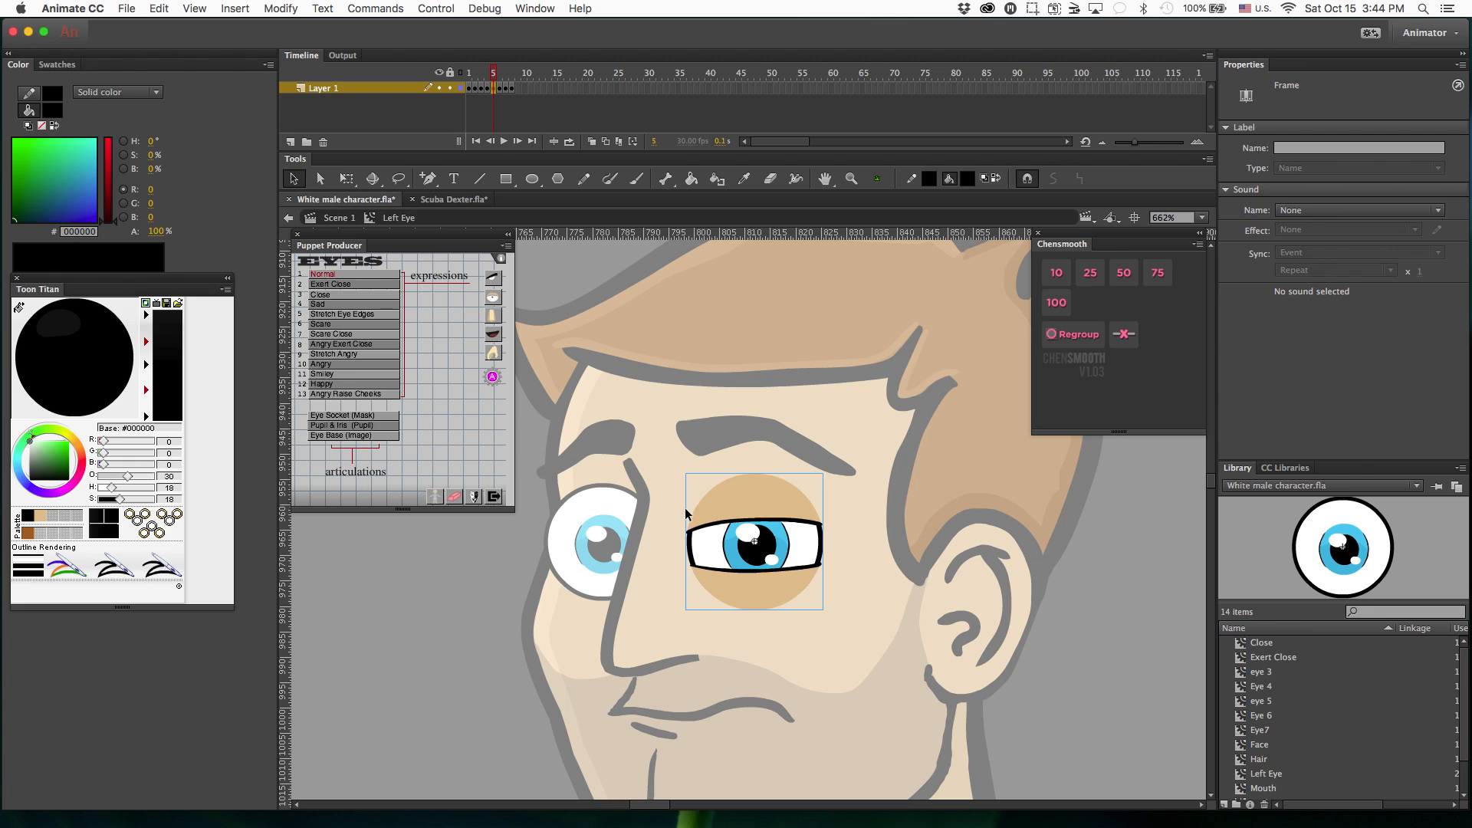
left_click(475, 88)
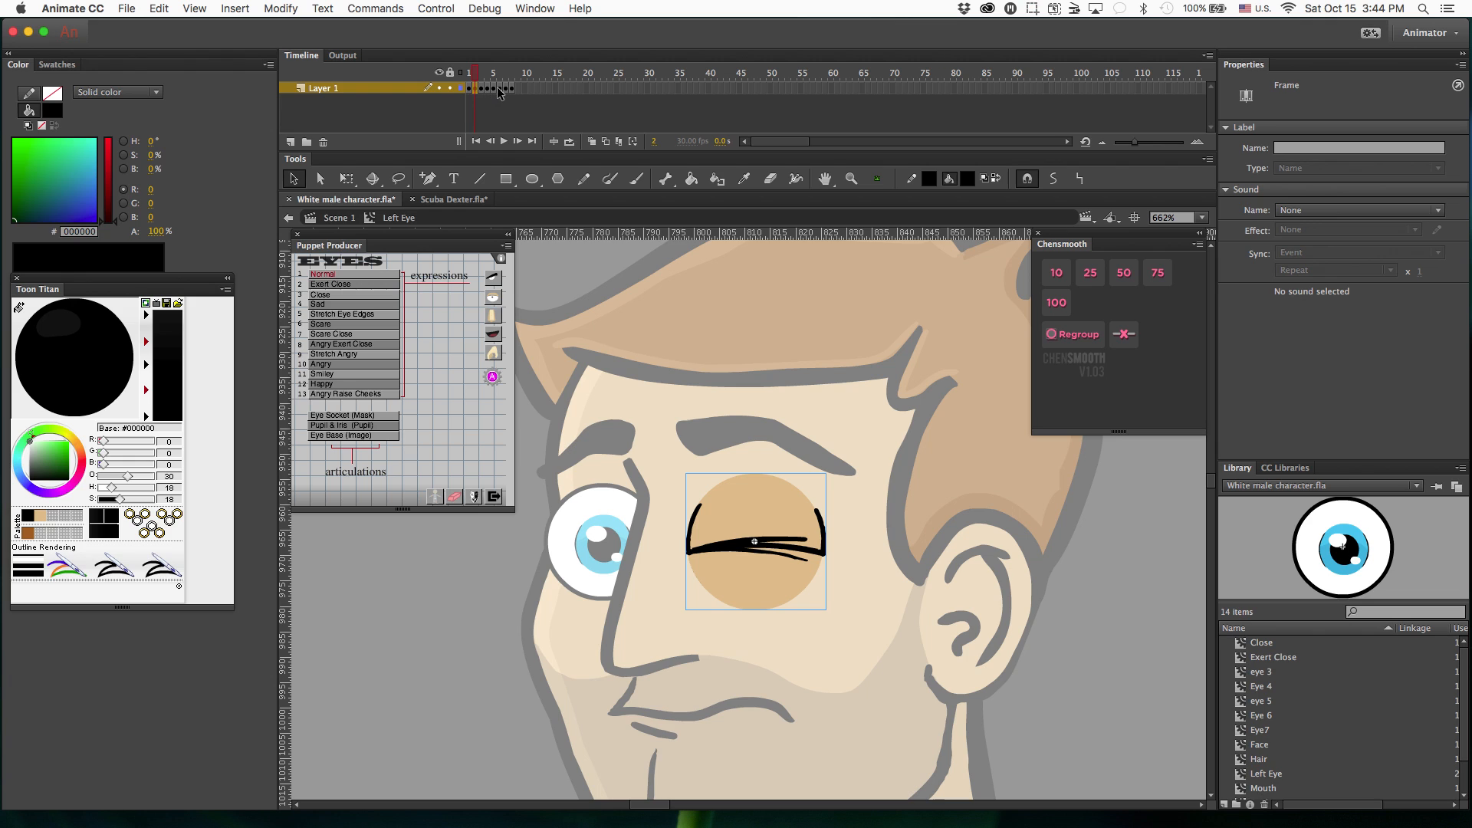
left_click(498, 89)
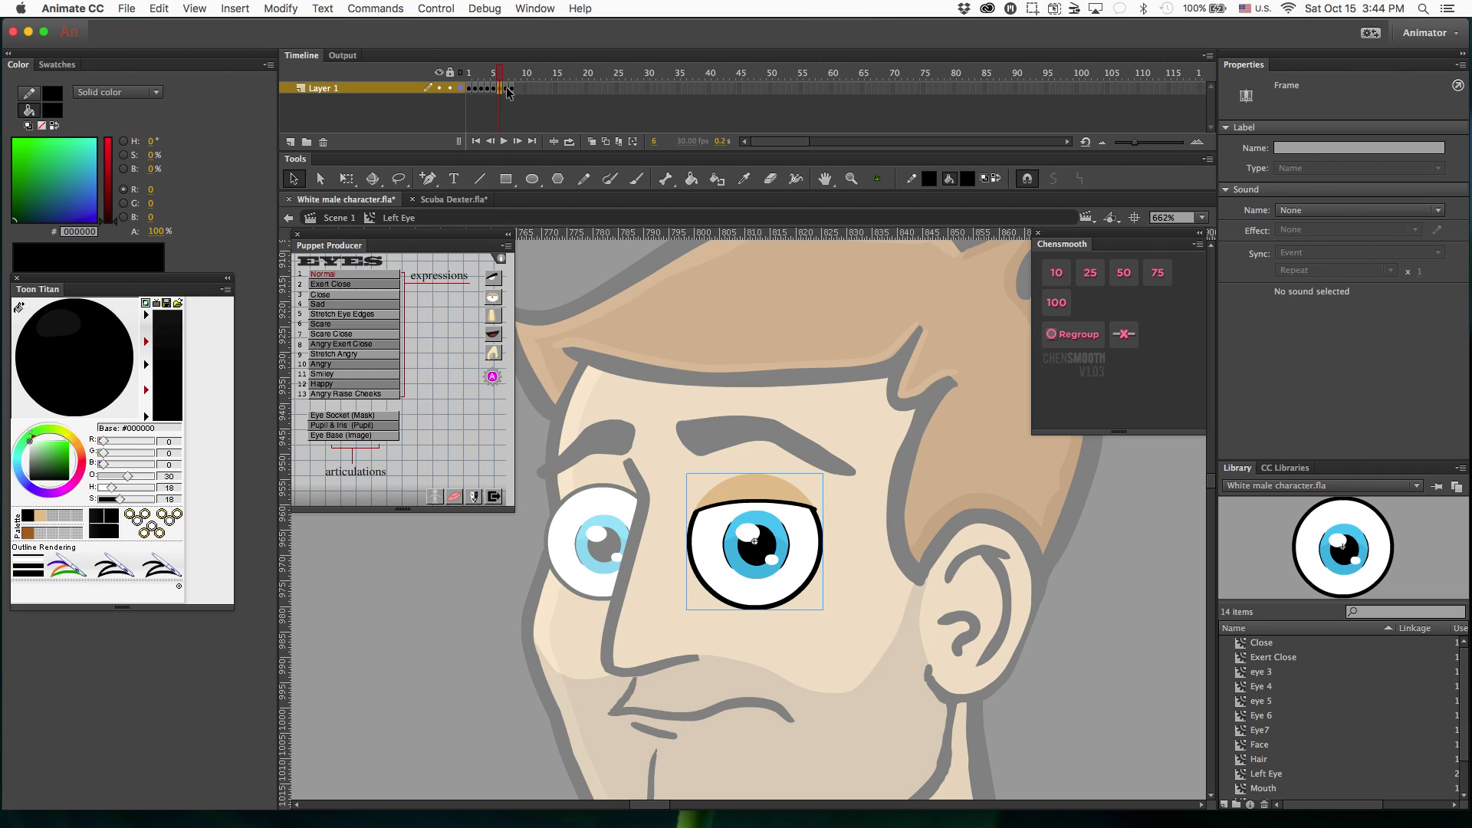
left_click(506, 89)
left_click(512, 89)
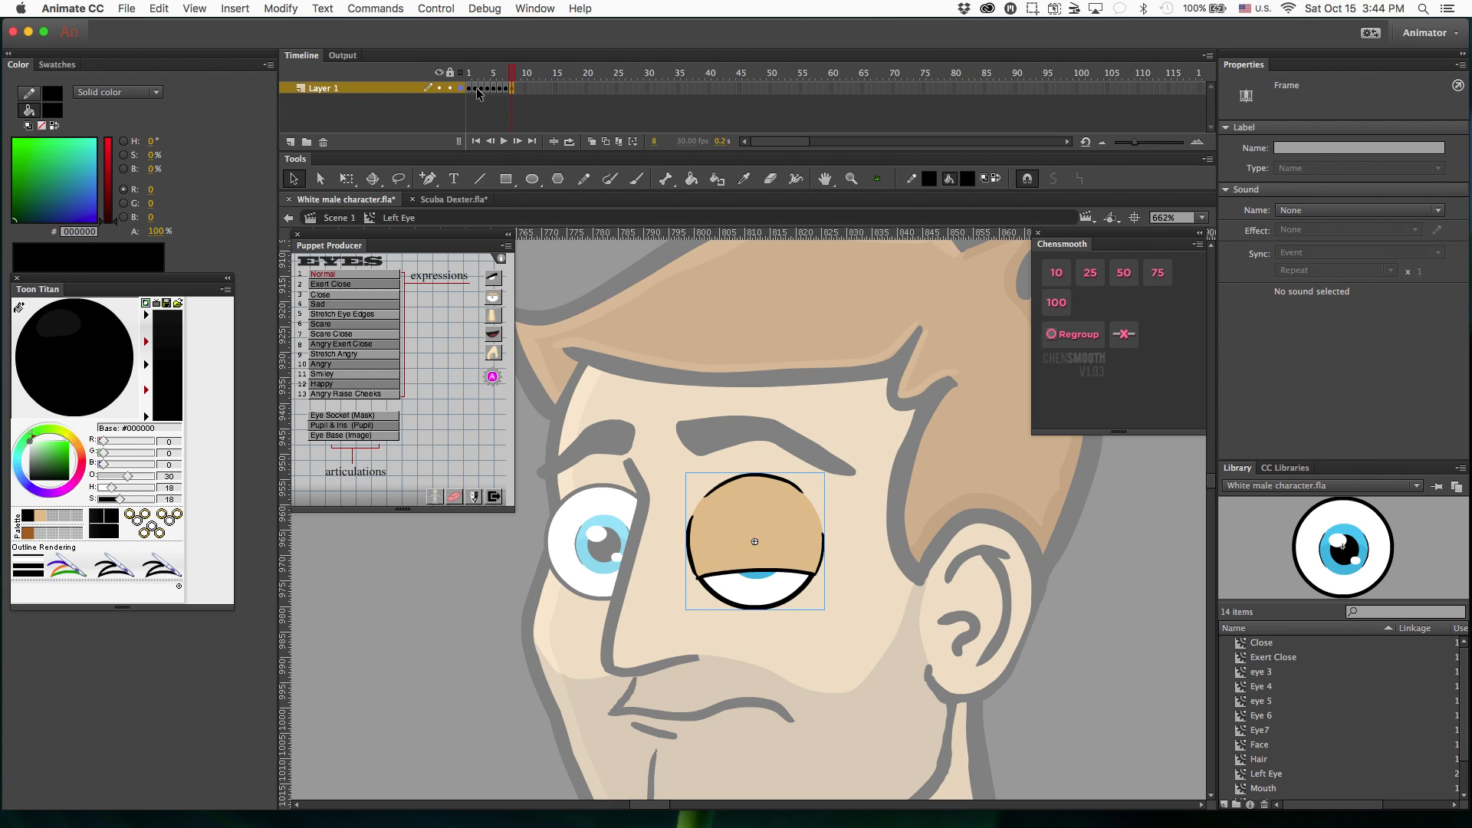
left_click(480, 87)
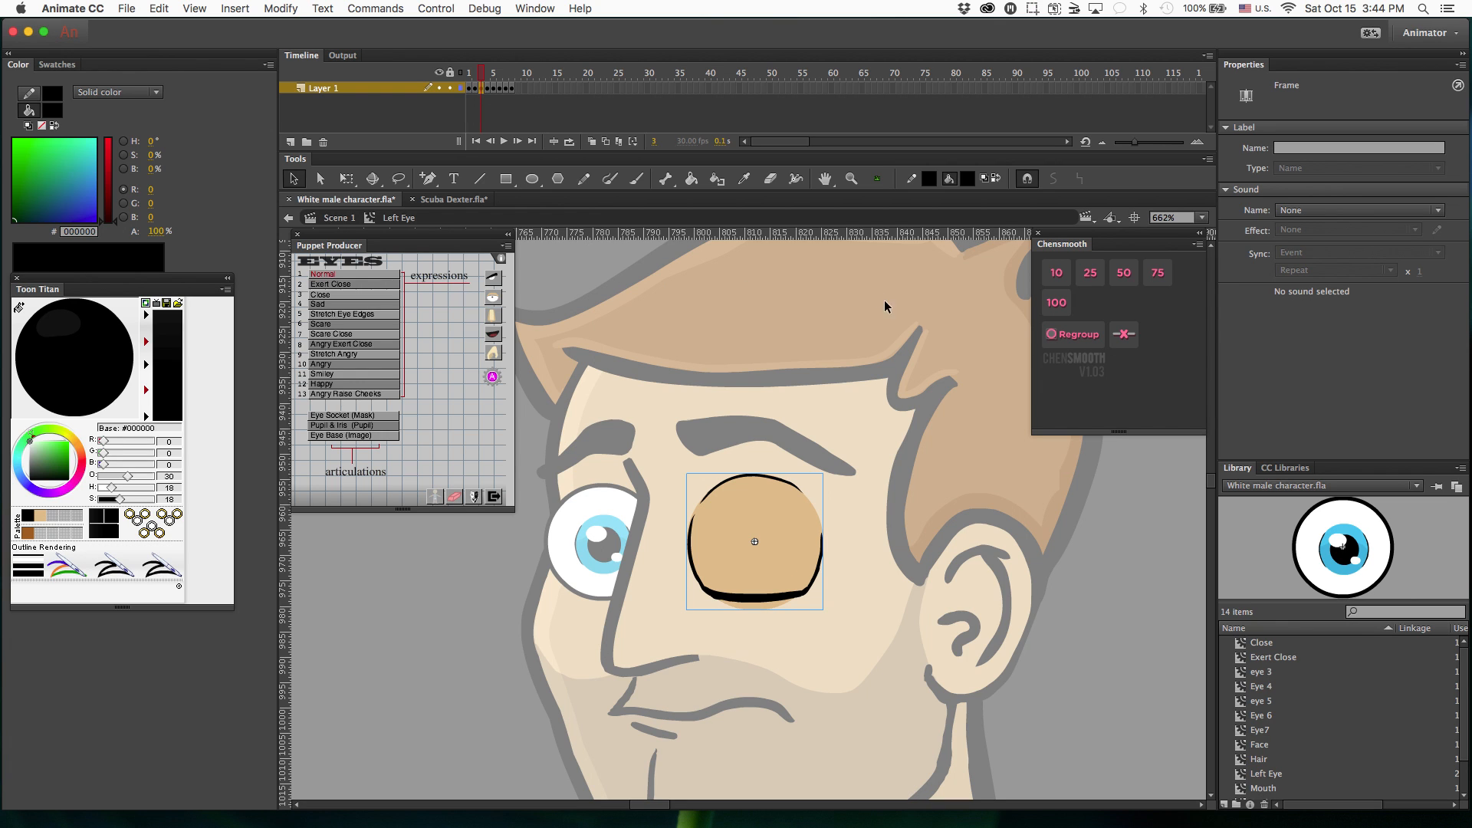
Try to assign the Exert Close expression inside the Left Eye symbol, and return to the main scene.
double_click(636, 440)
double_click(733, 525)
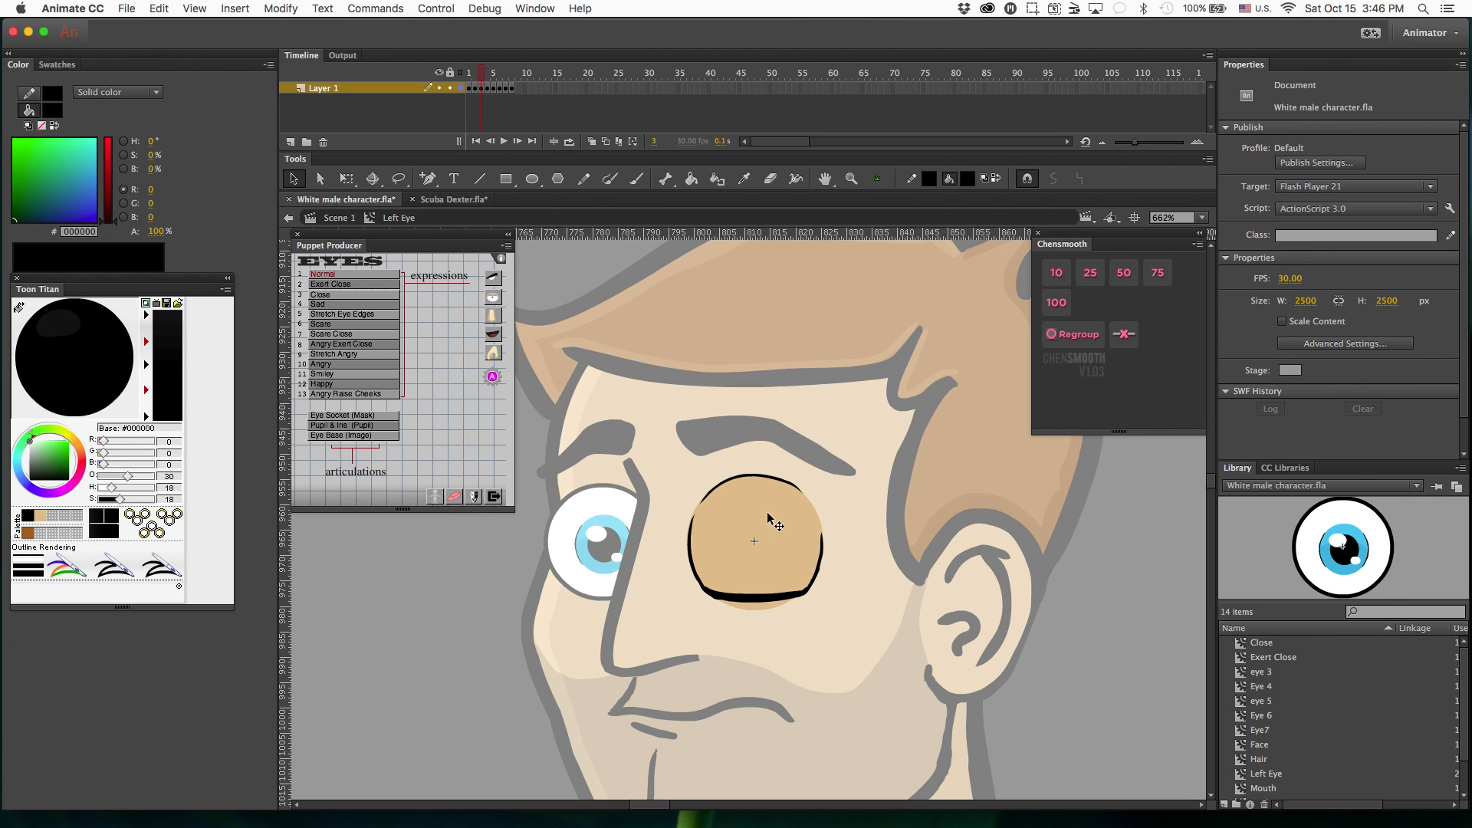
left_click(339, 368)
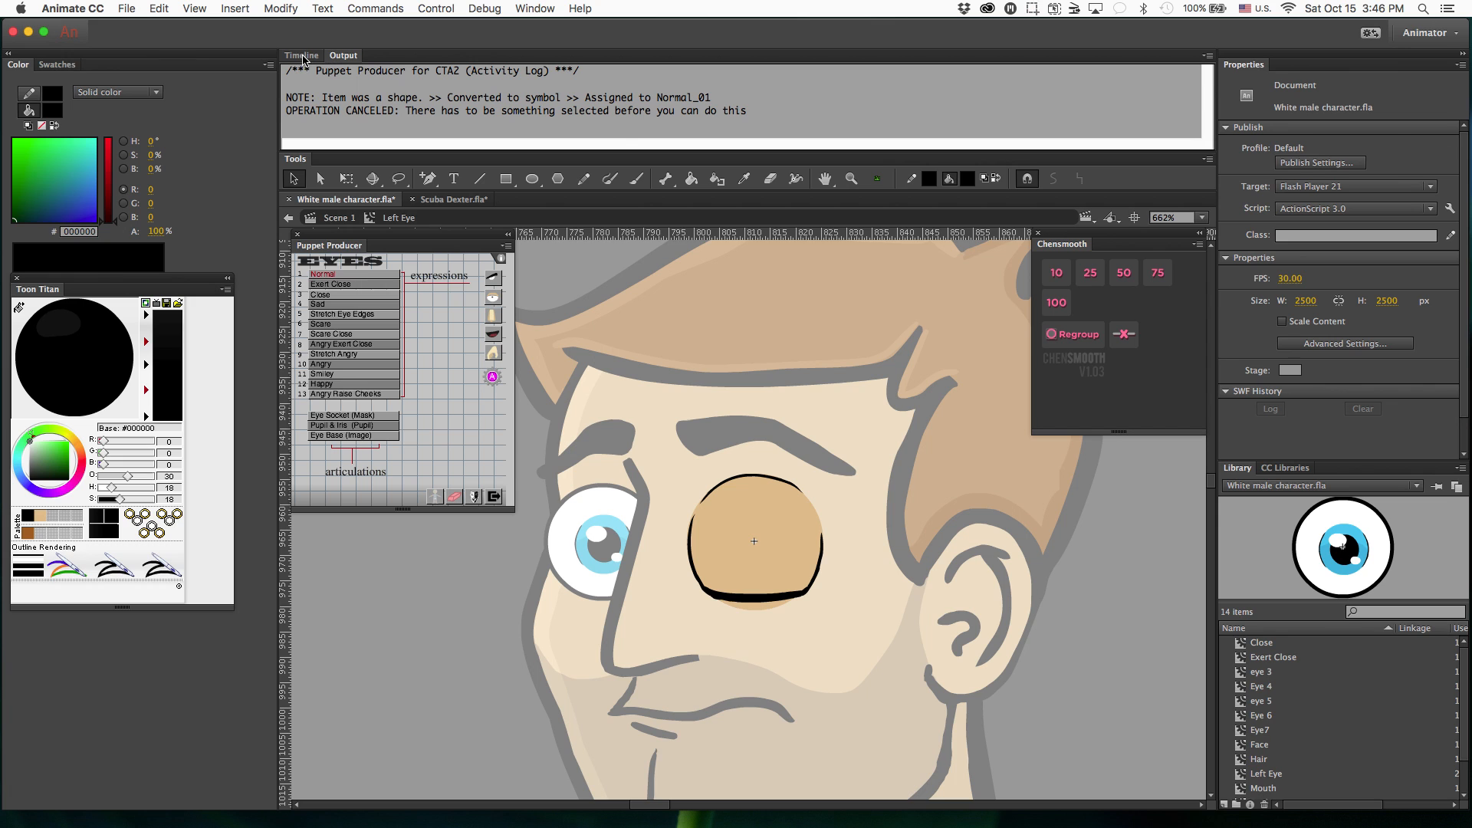
double_click(657, 329)
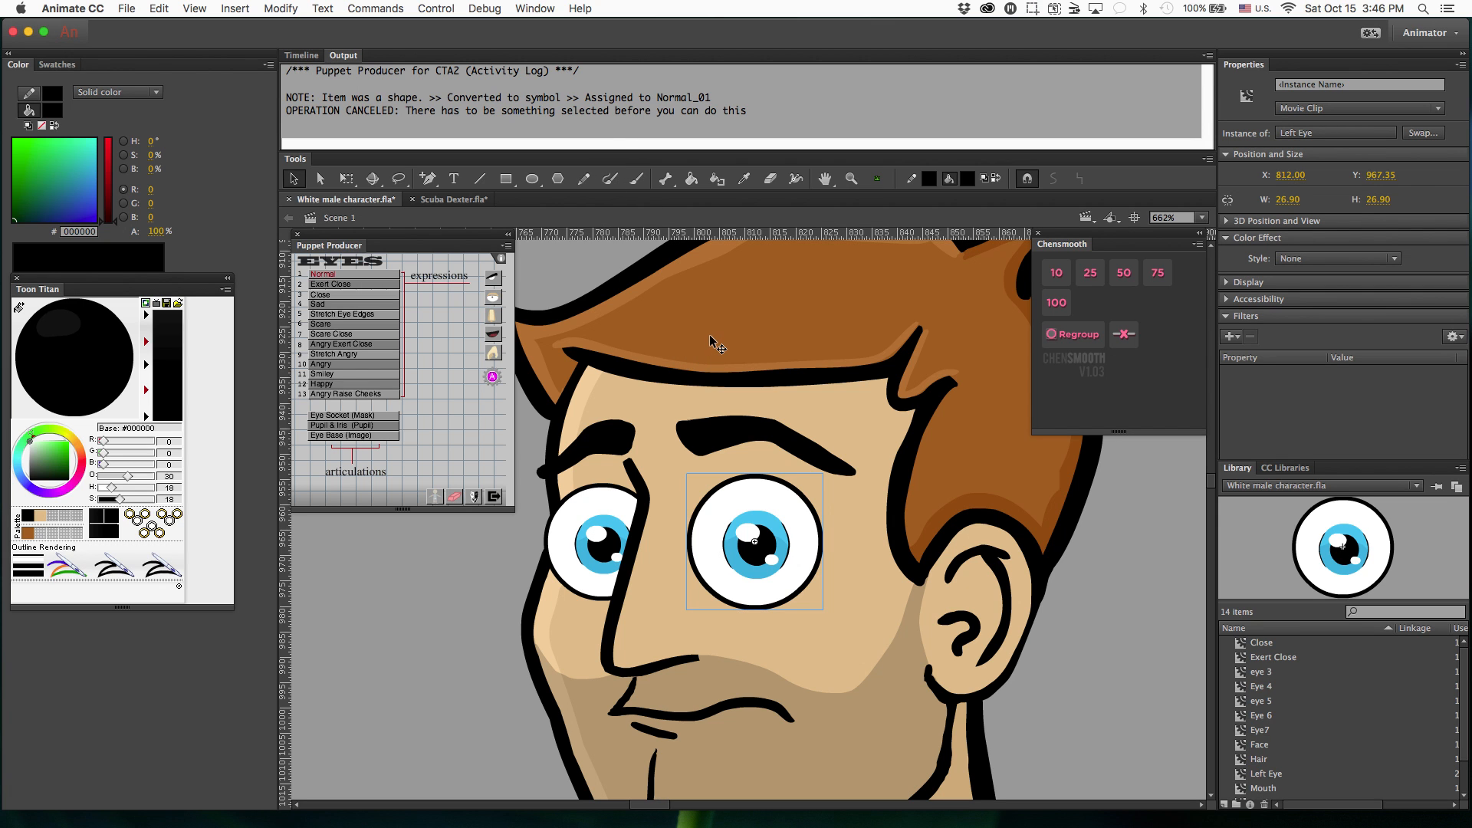
key("super+minus")
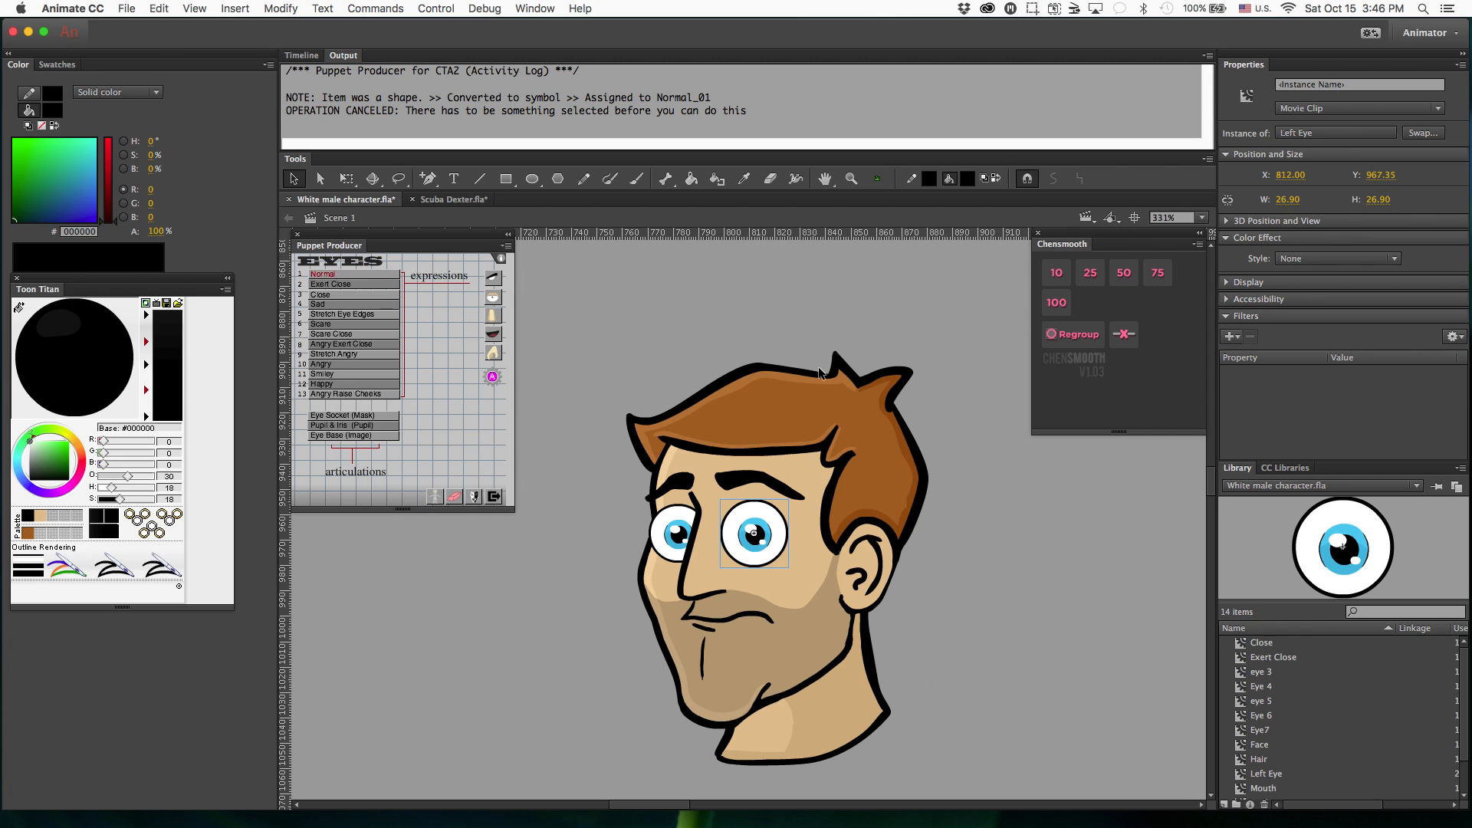
left_click(812, 326)
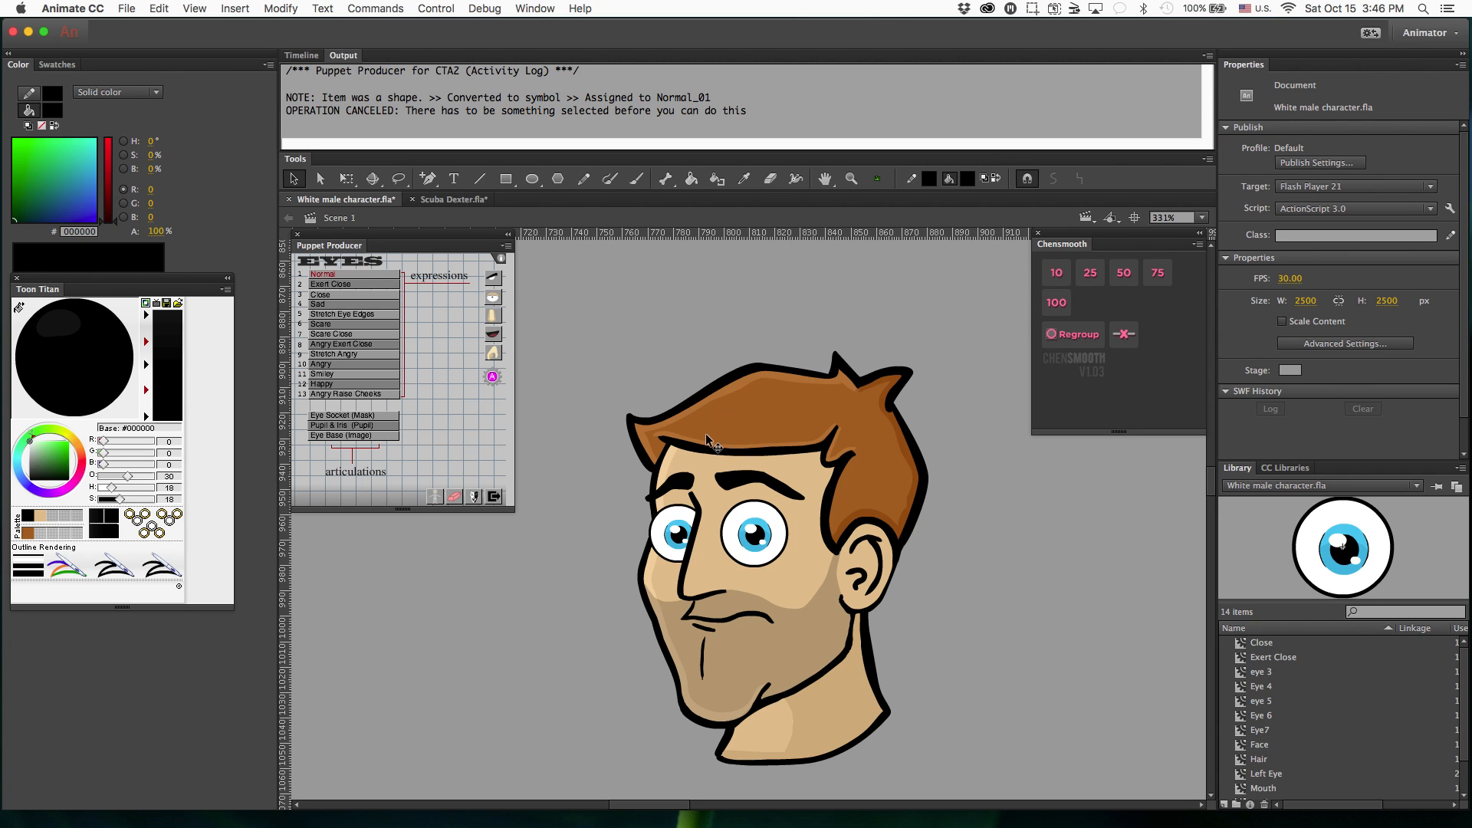
left_click(729, 493)
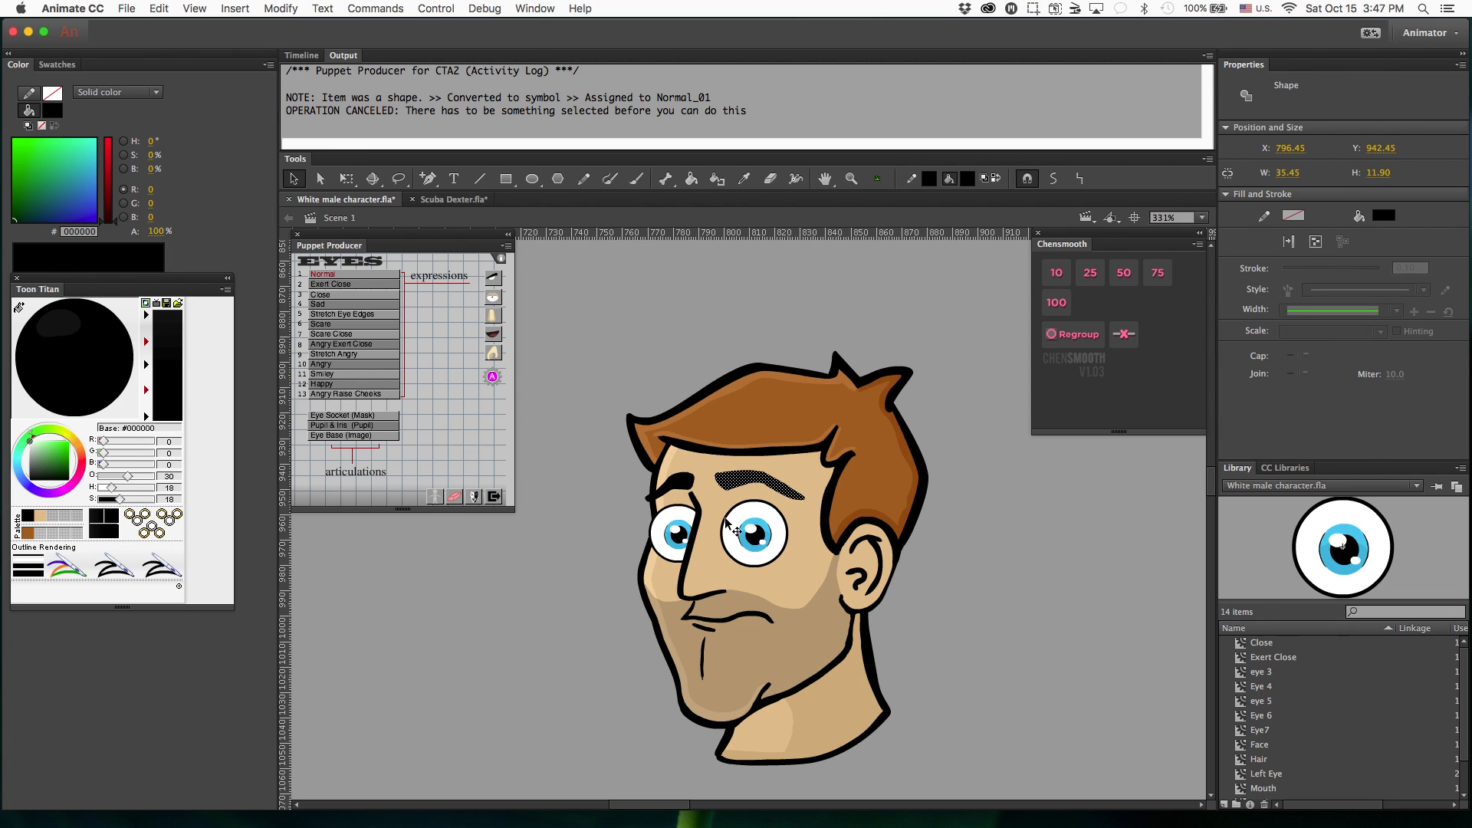
Open the normal eye symbol on frame 1 of the Left Eye and unlock its Image layer.
double_click(756, 541)
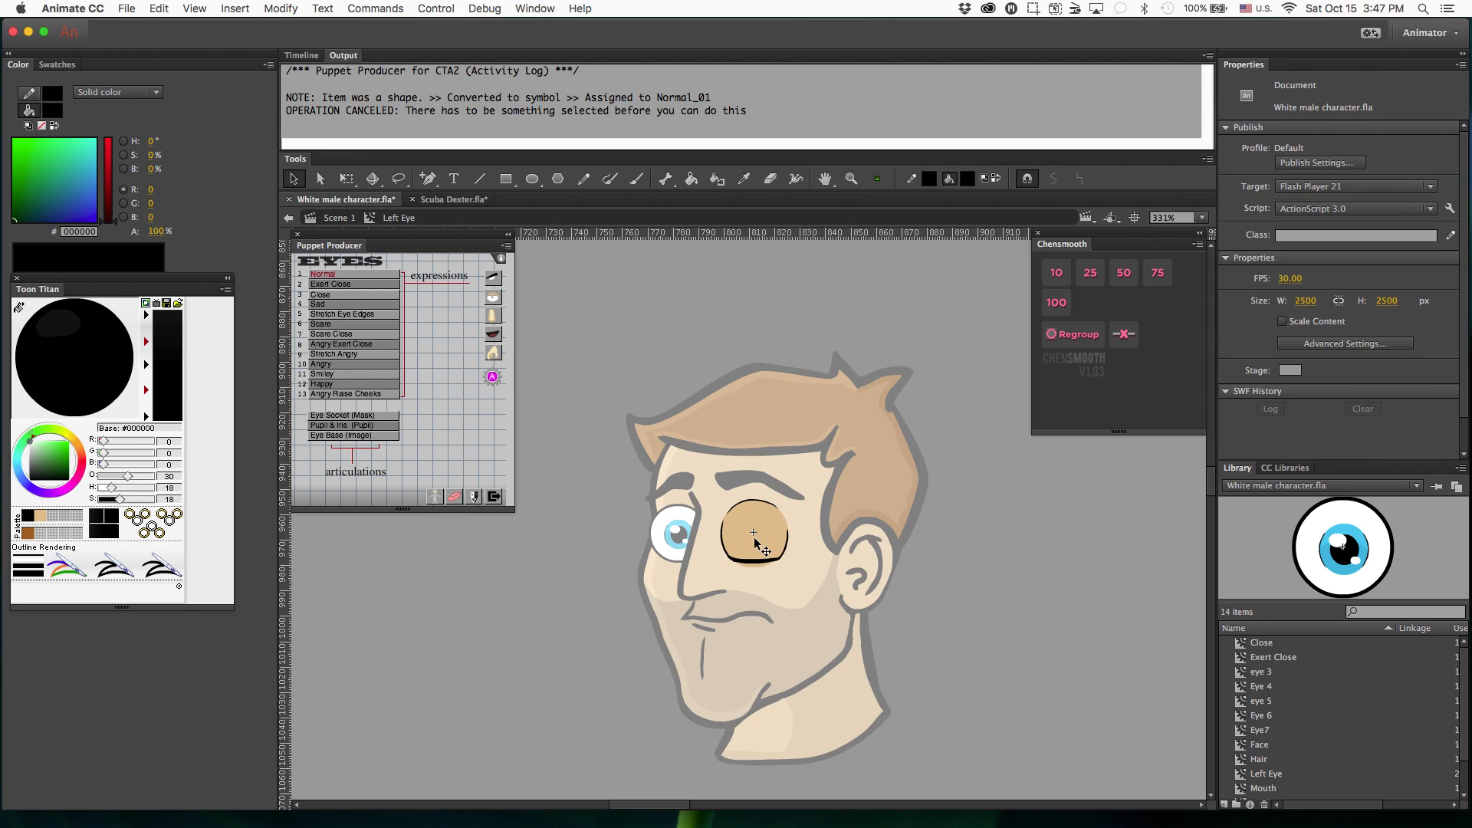
left_click(307, 56)
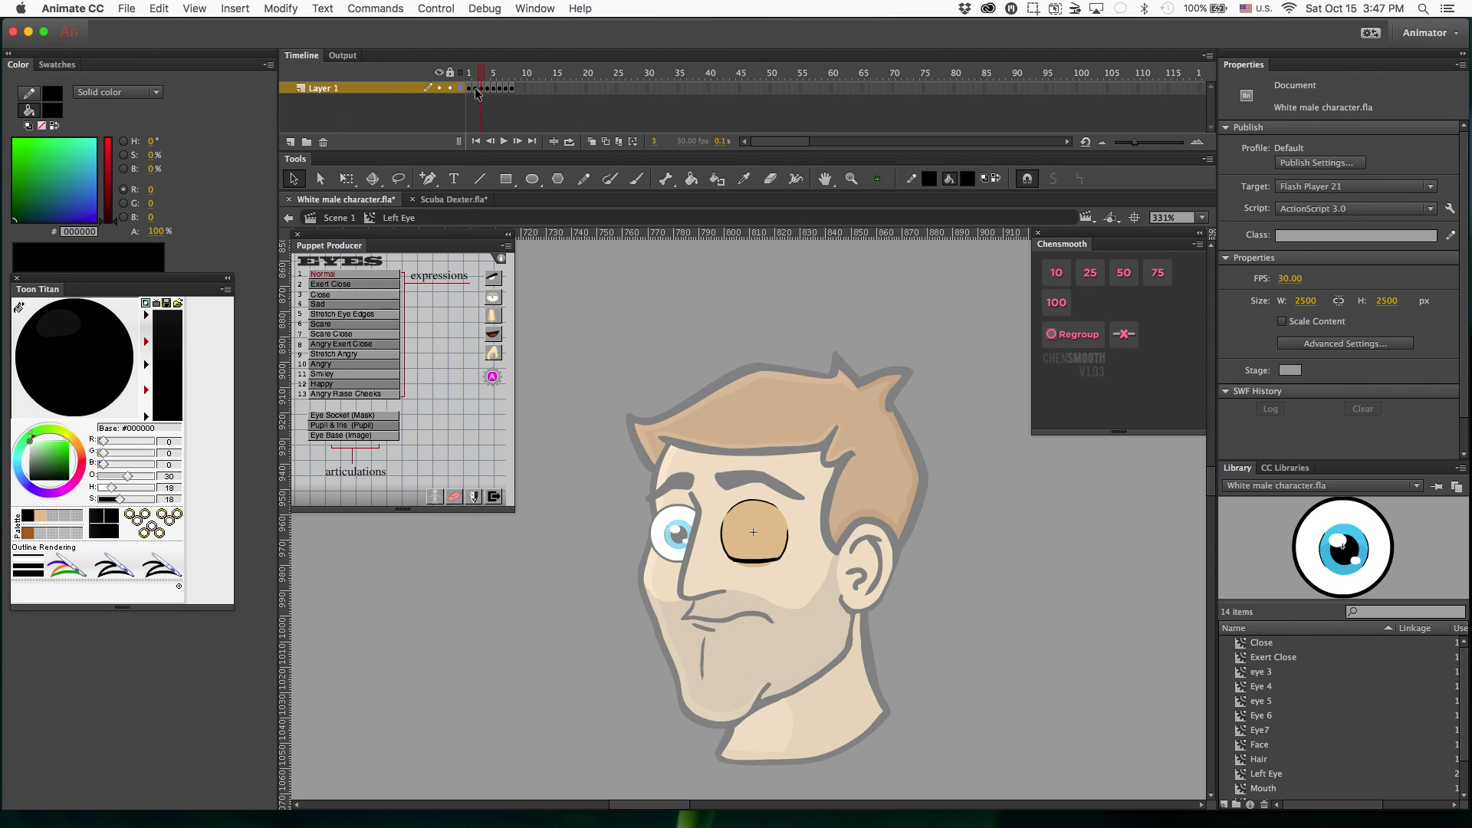
left_click_drag(476, 92, 469, 90)
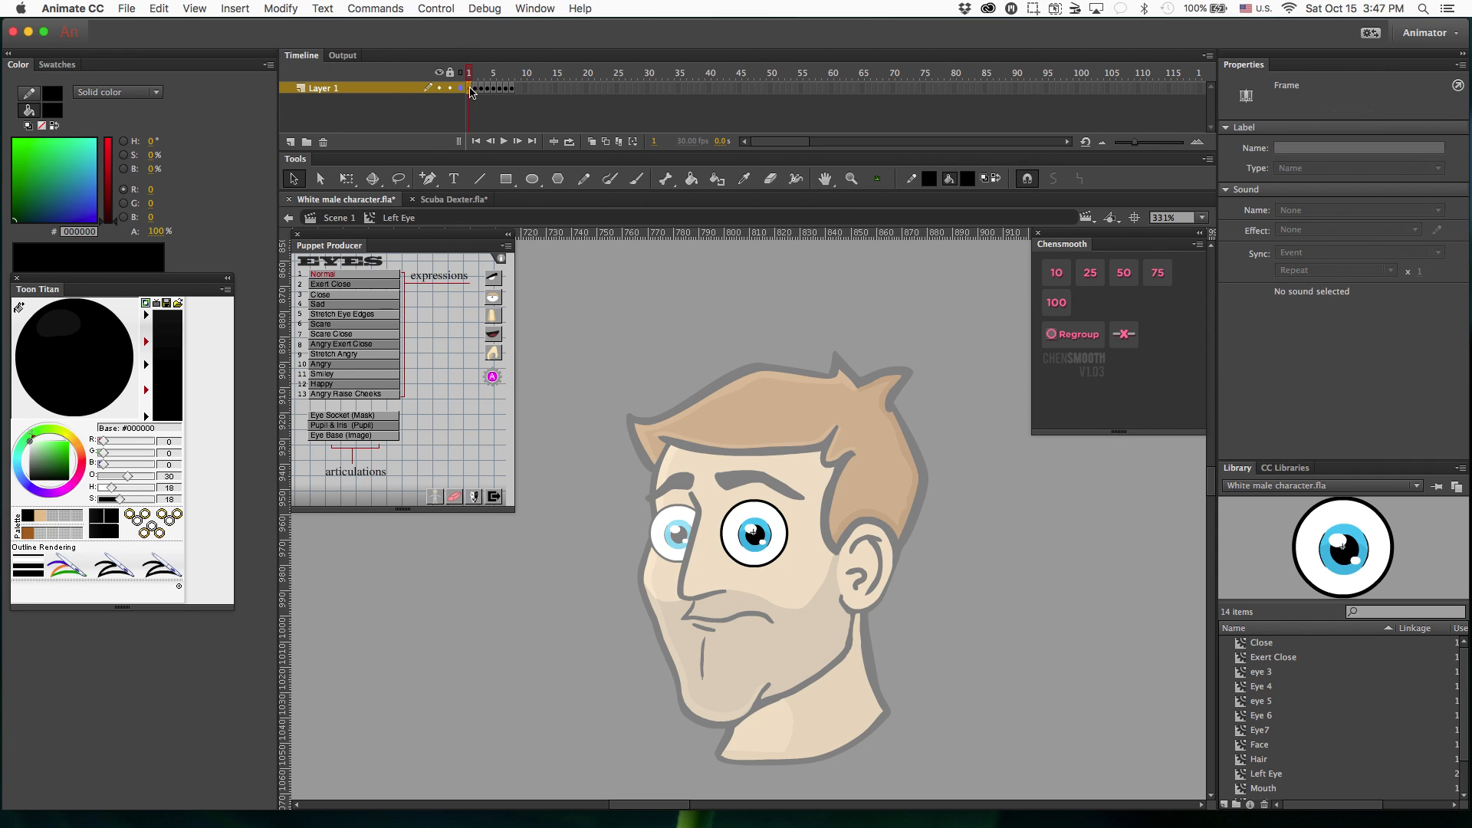
double_click(774, 559)
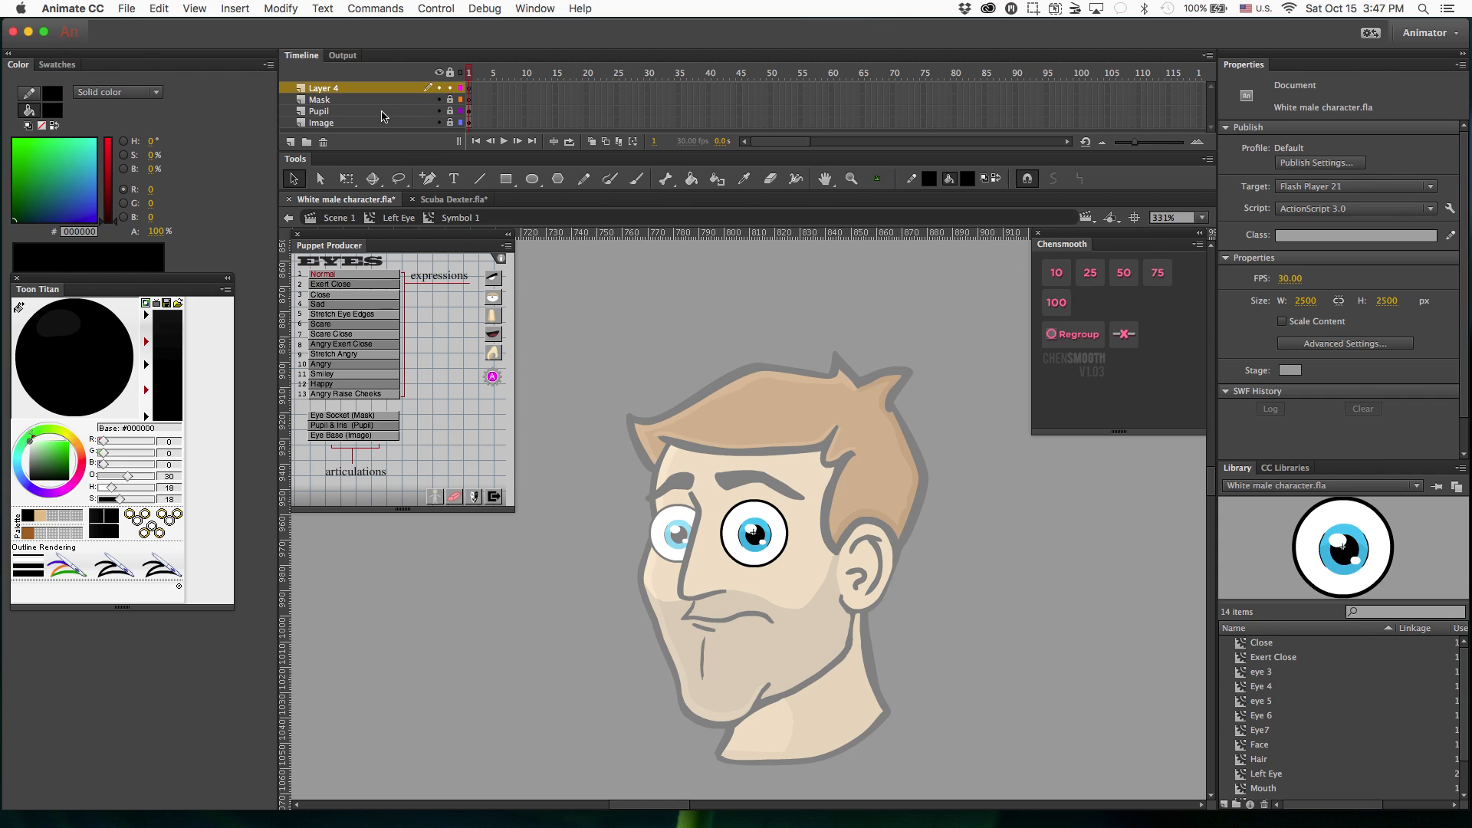
left_click(454, 124)
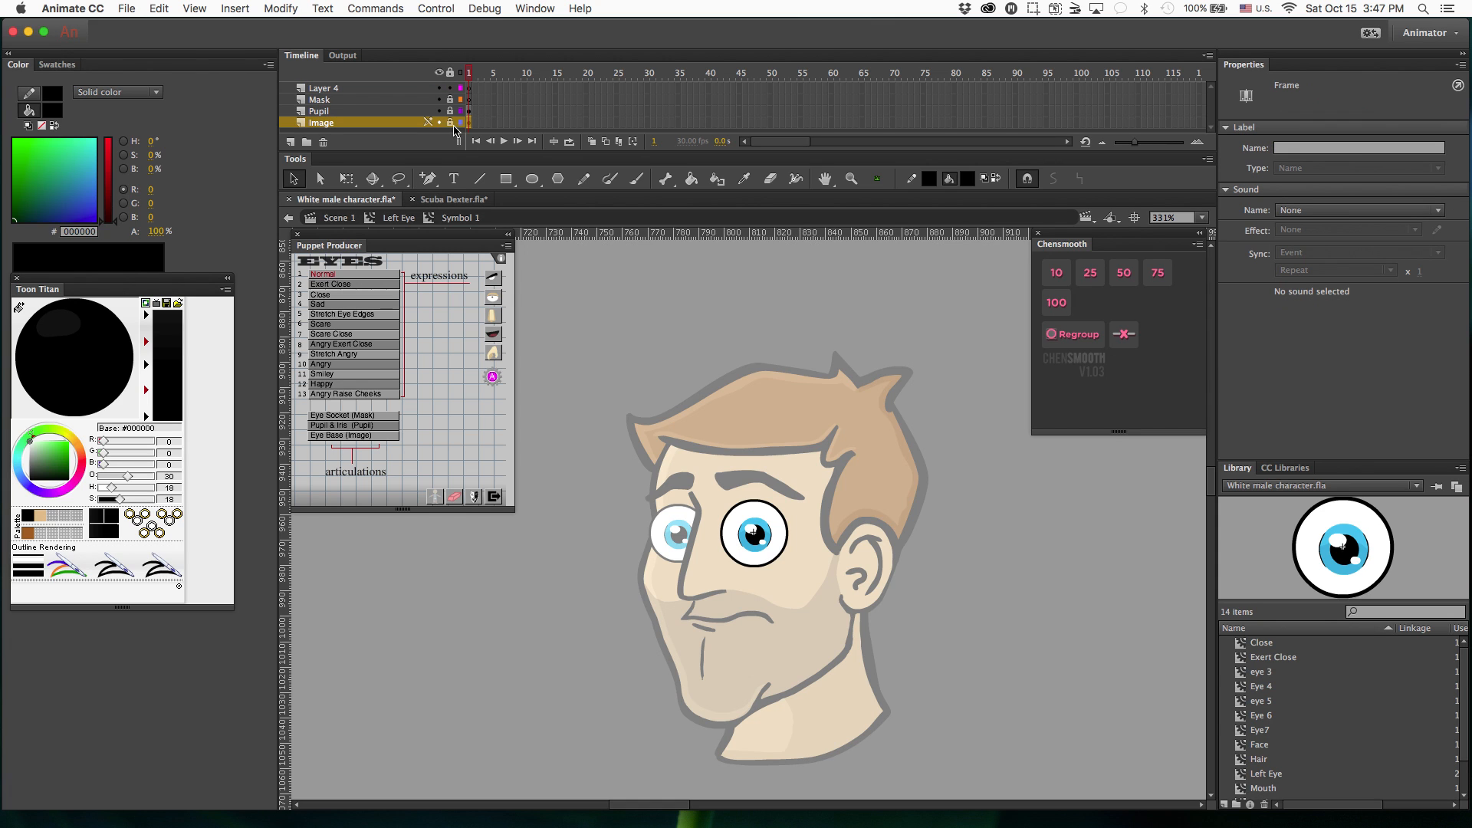
Copy the white eye fill from the Image layer and paste it in place on the unlocked Mask layer.
left_click(365, 100)
double_click(364, 100)
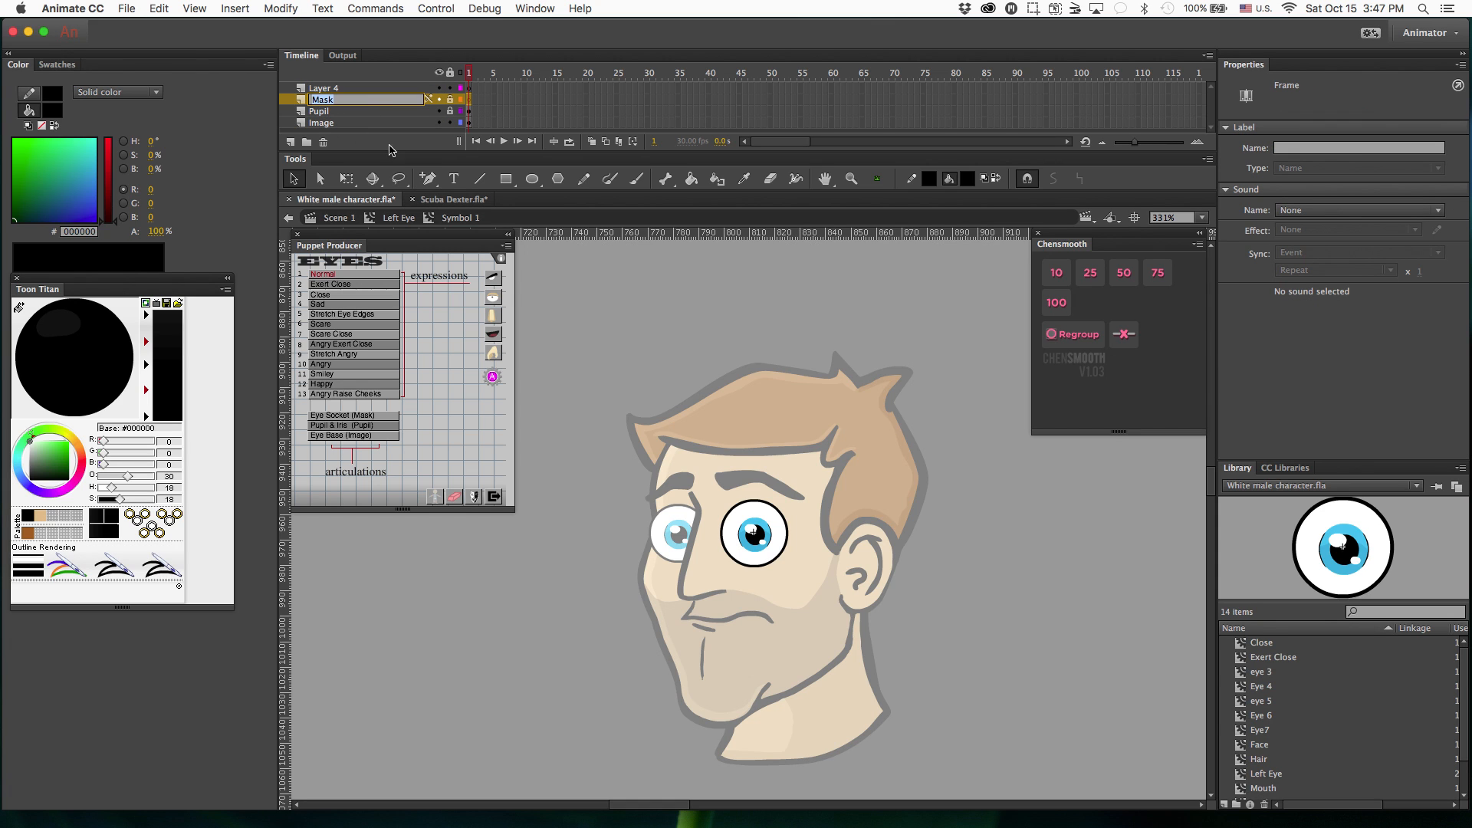
left_click(352, 125)
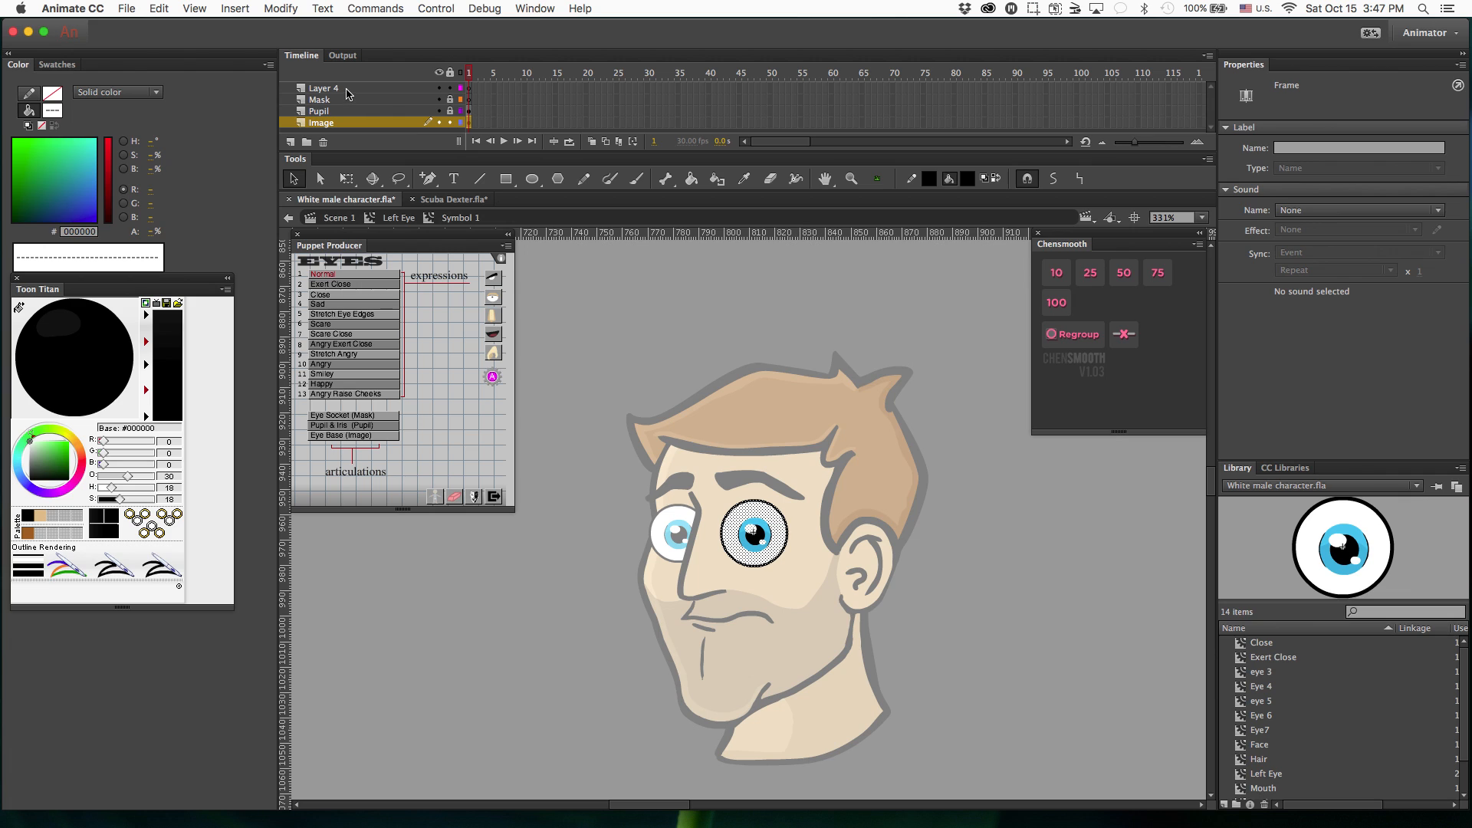
key("v")
left_click(747, 562)
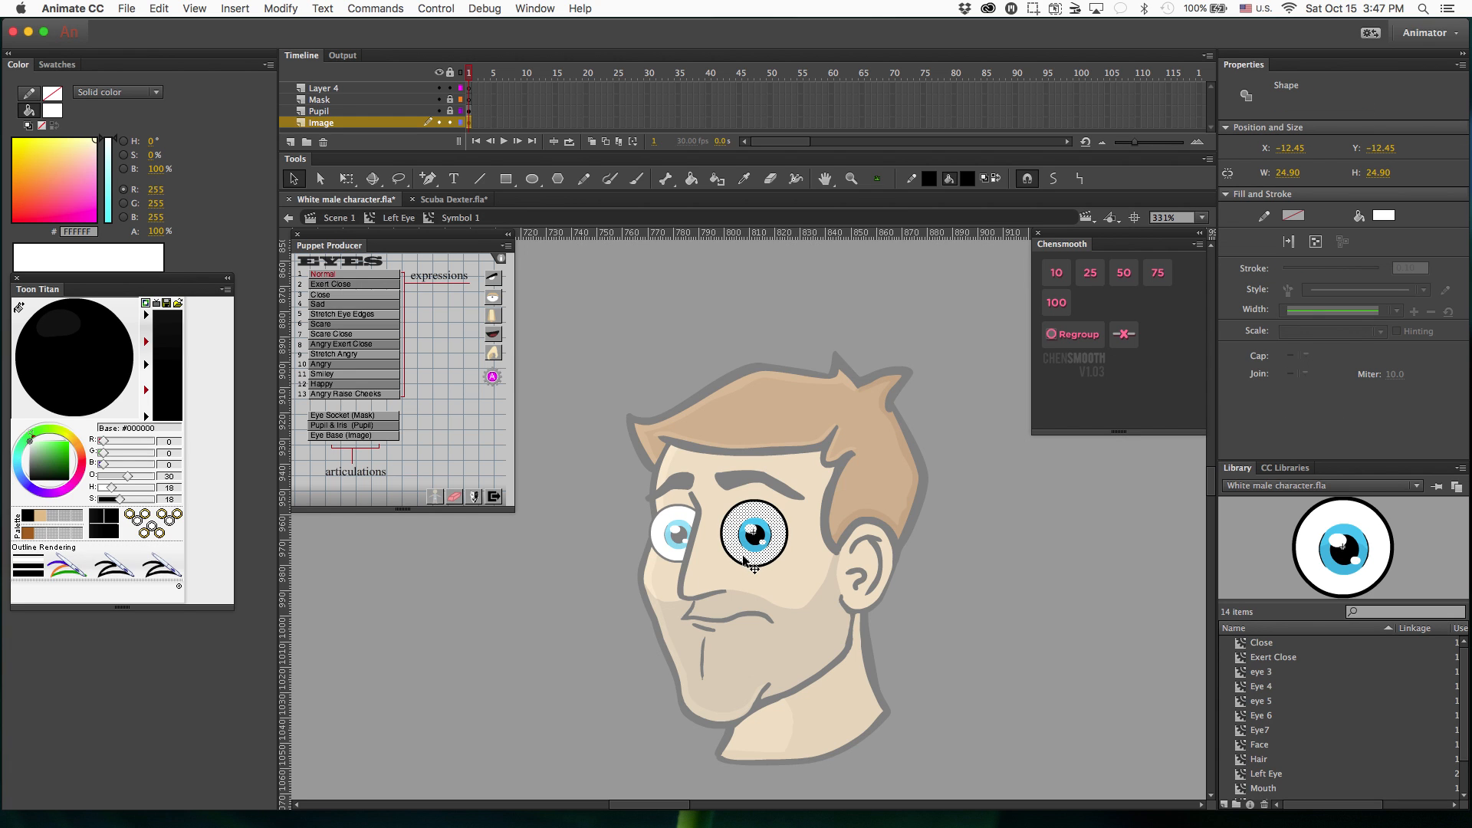
left_click(331, 100)
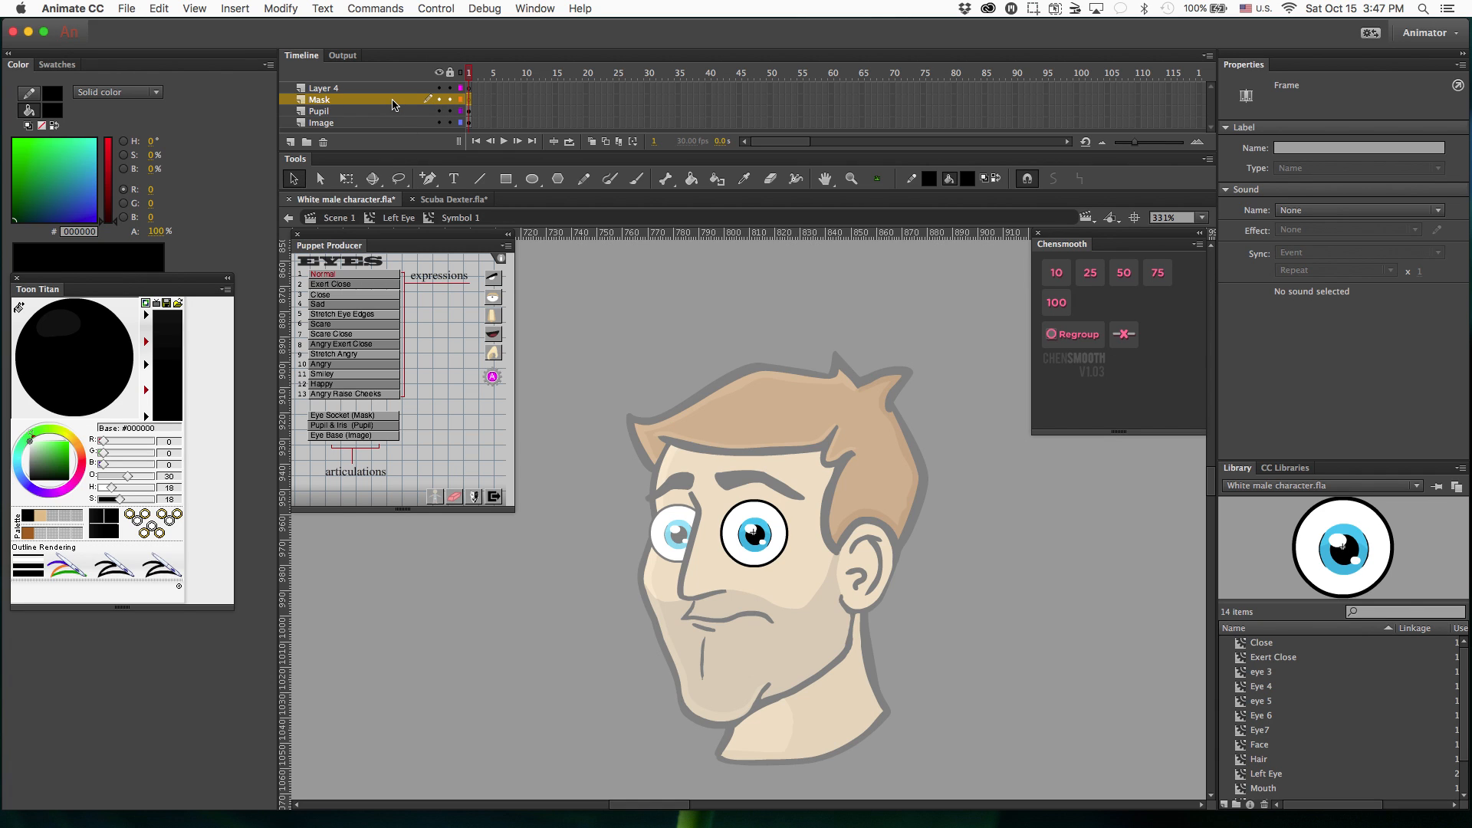
key("super+shift+v")
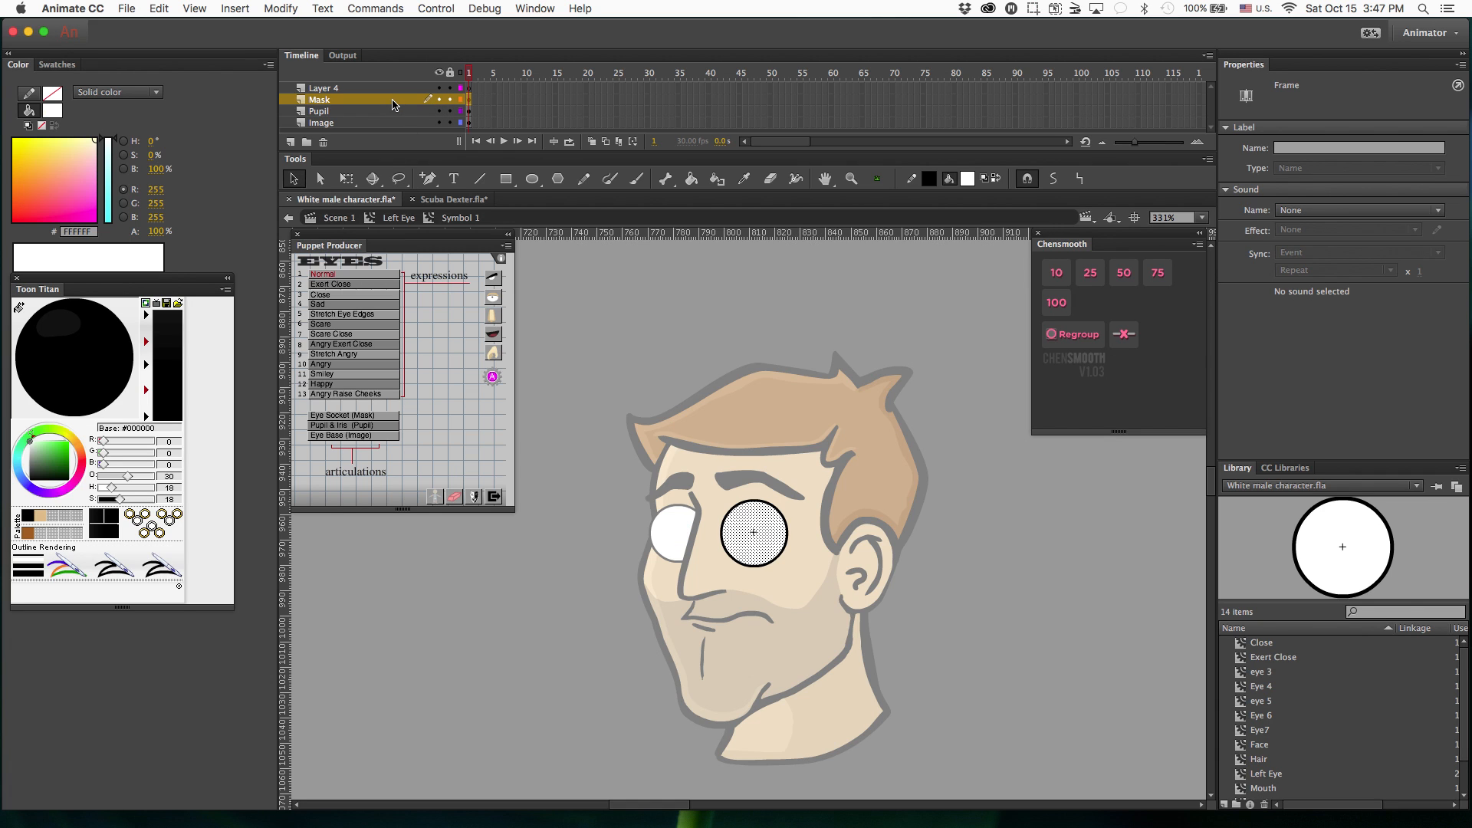
left_click(626, 306)
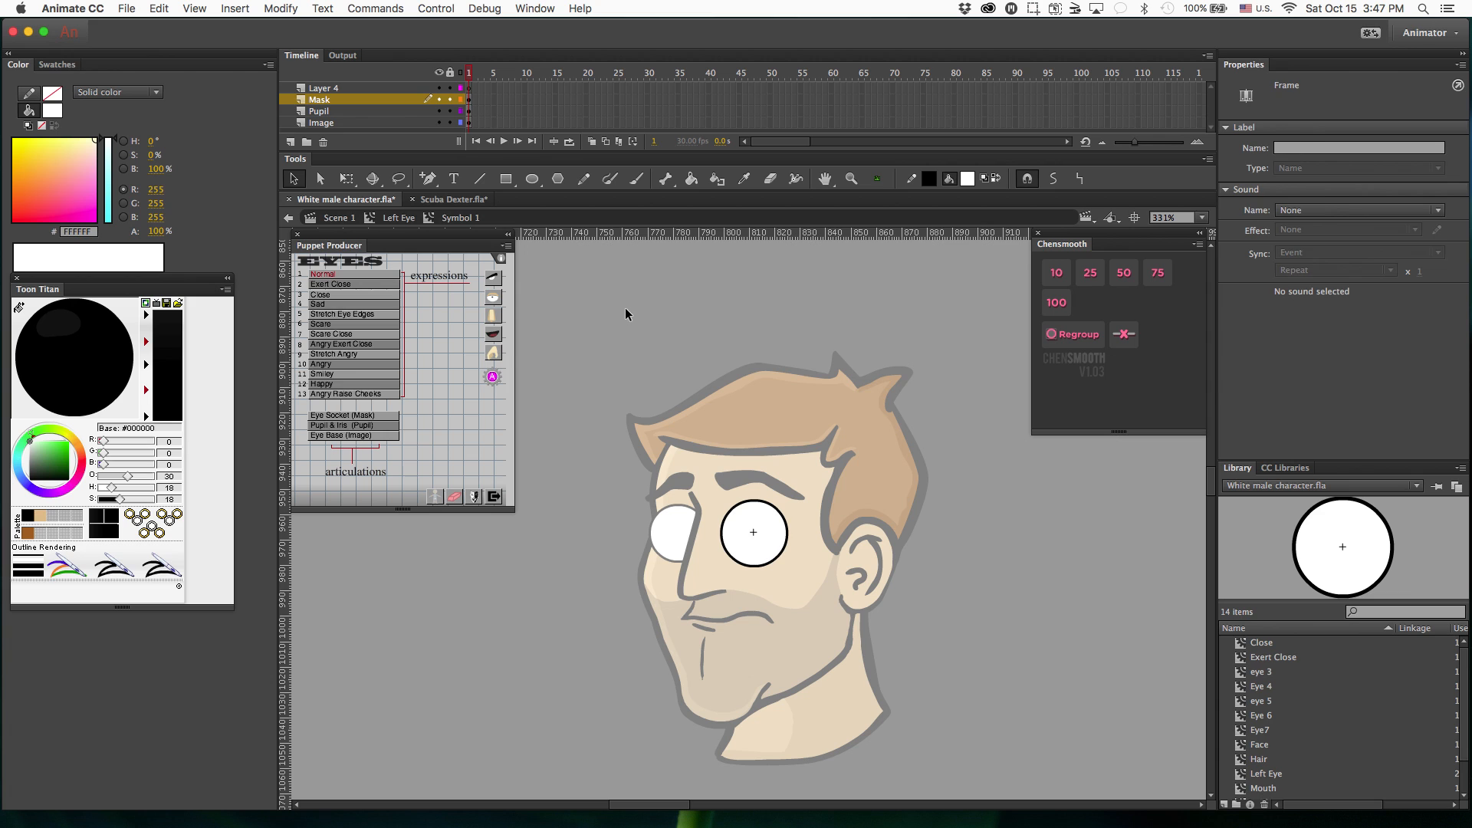
Assign the Image layer's artwork as the Eye Base (Image) articulation.
left_click(349, 122)
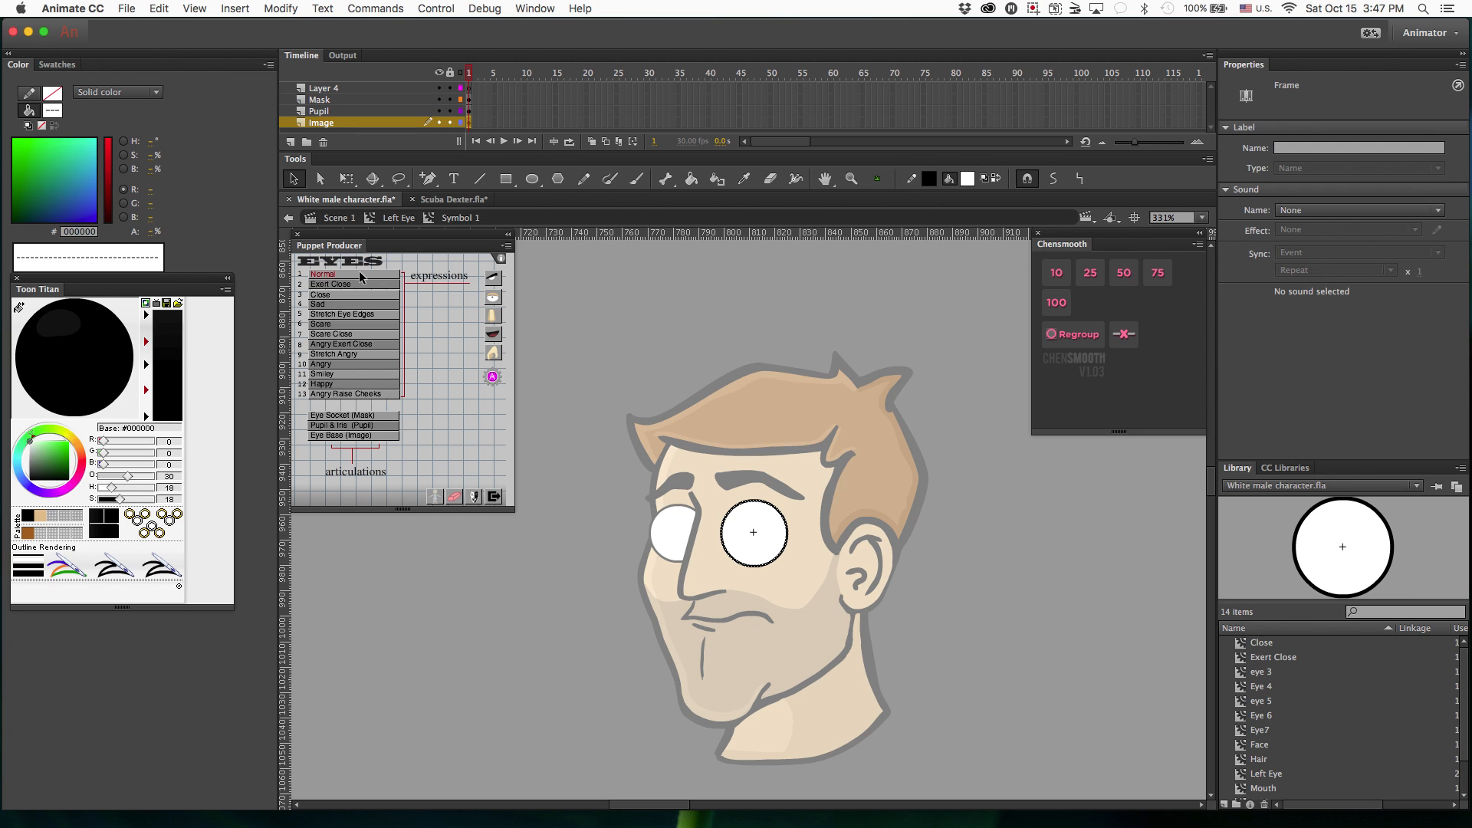
left_click(358, 435)
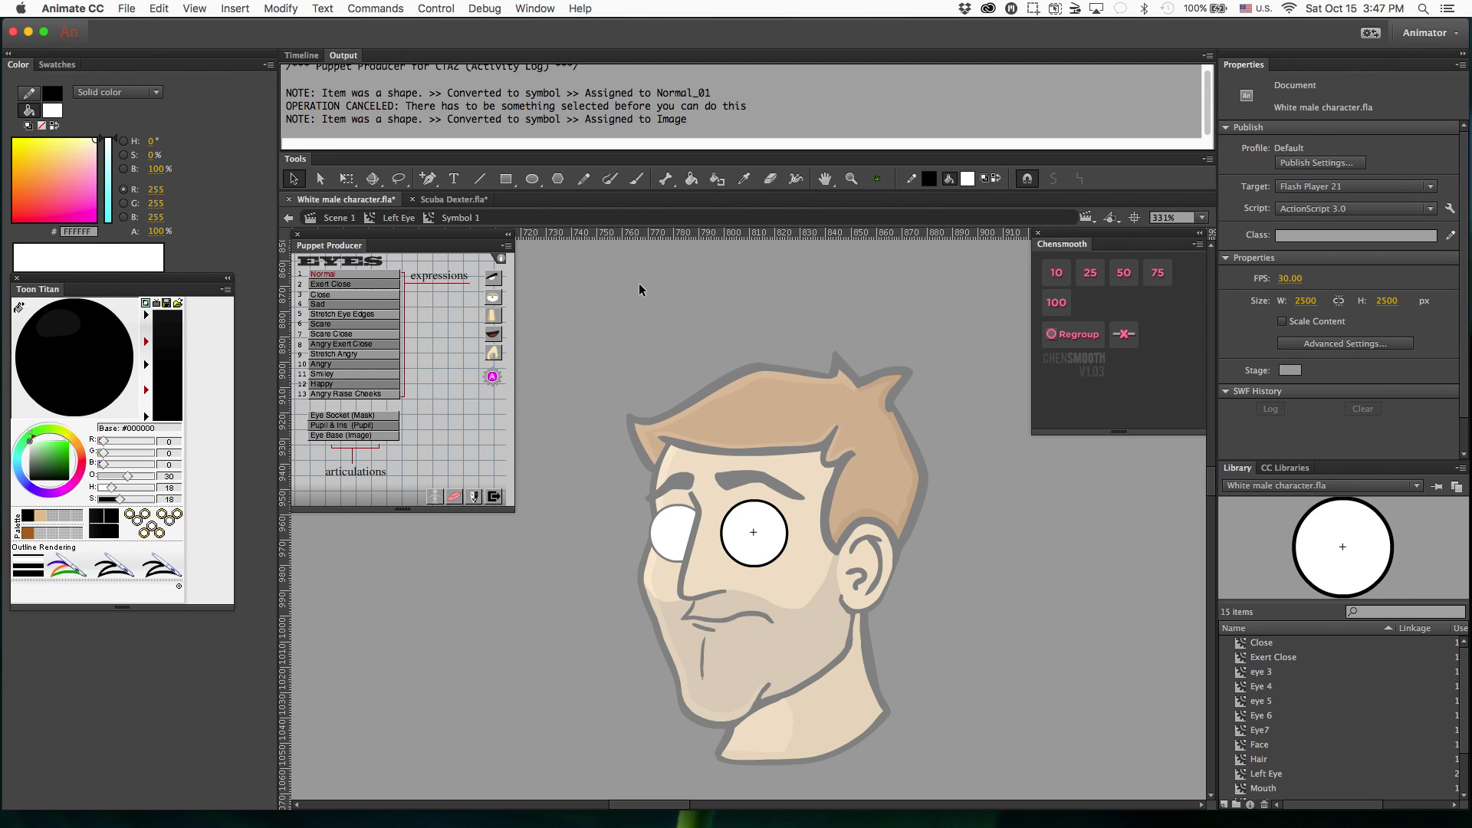
Assign the Pupil layer's artwork as the Pupil & Iris (Pupil) articulation.
left_click(300, 55)
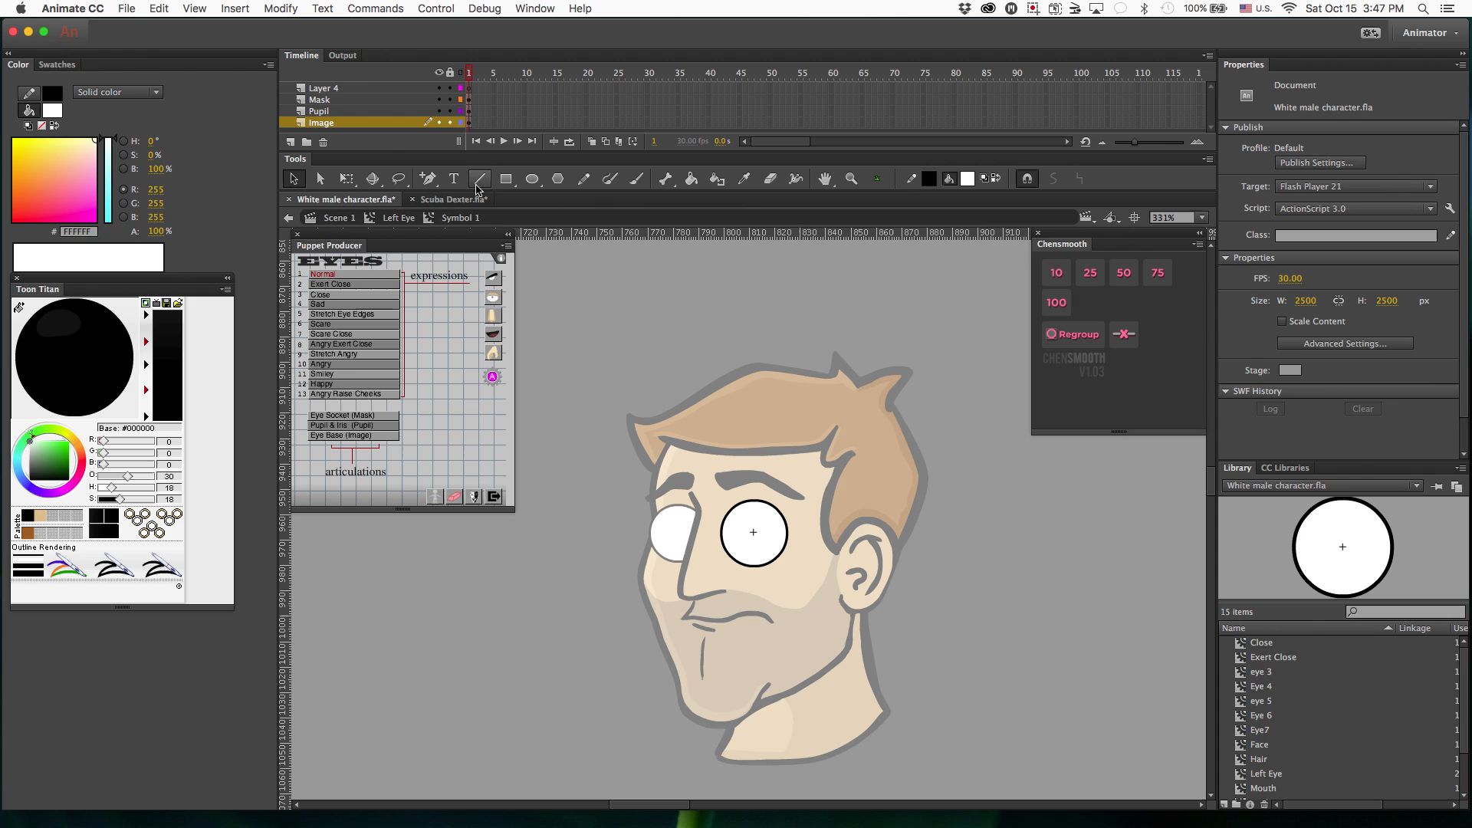
left_click(353, 113)
left_click(342, 426)
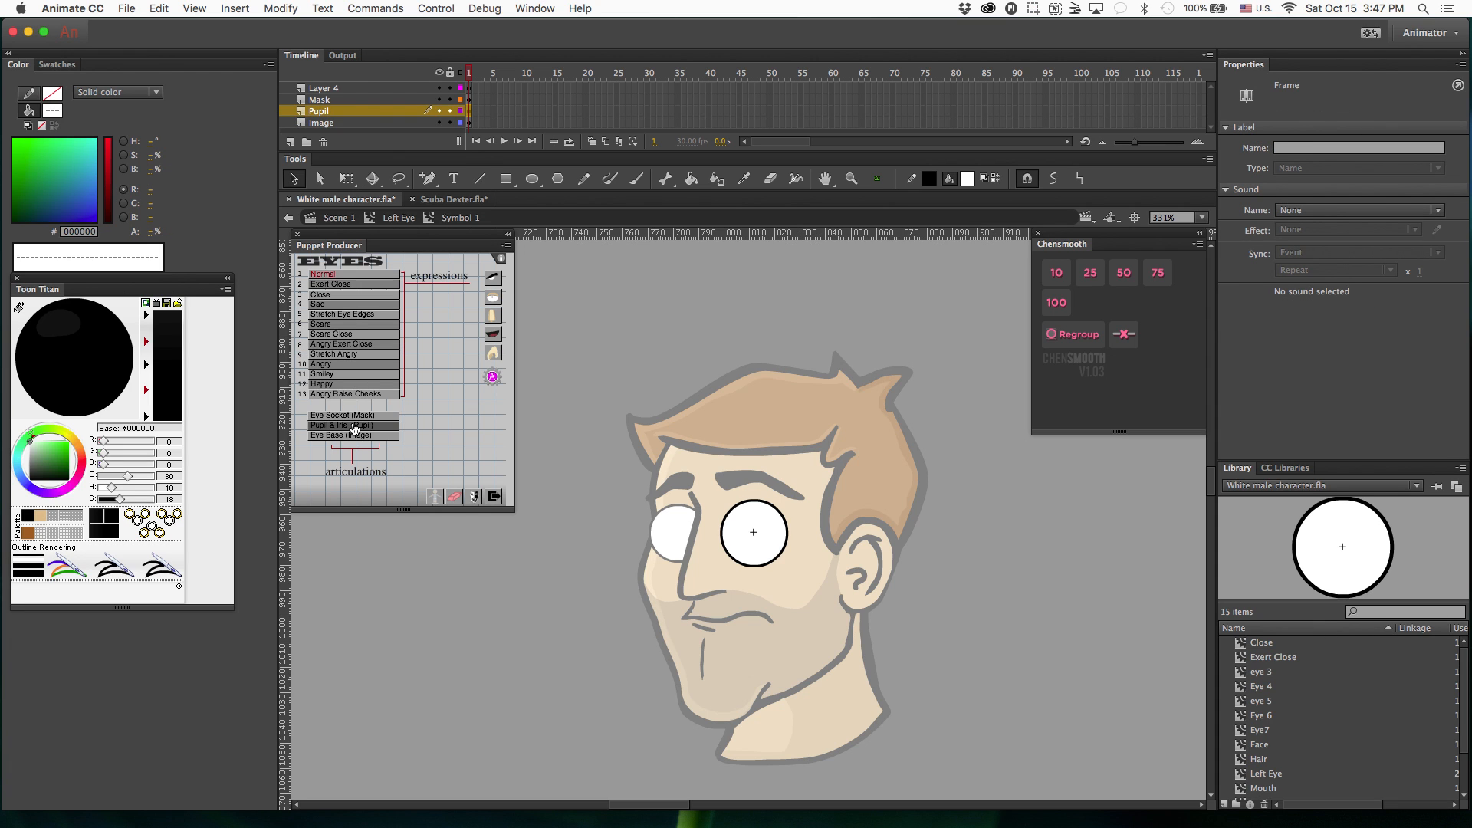
Assign the white fill on the Mask layer as the Eye Socket (Mask) articulation.
left_click(301, 55)
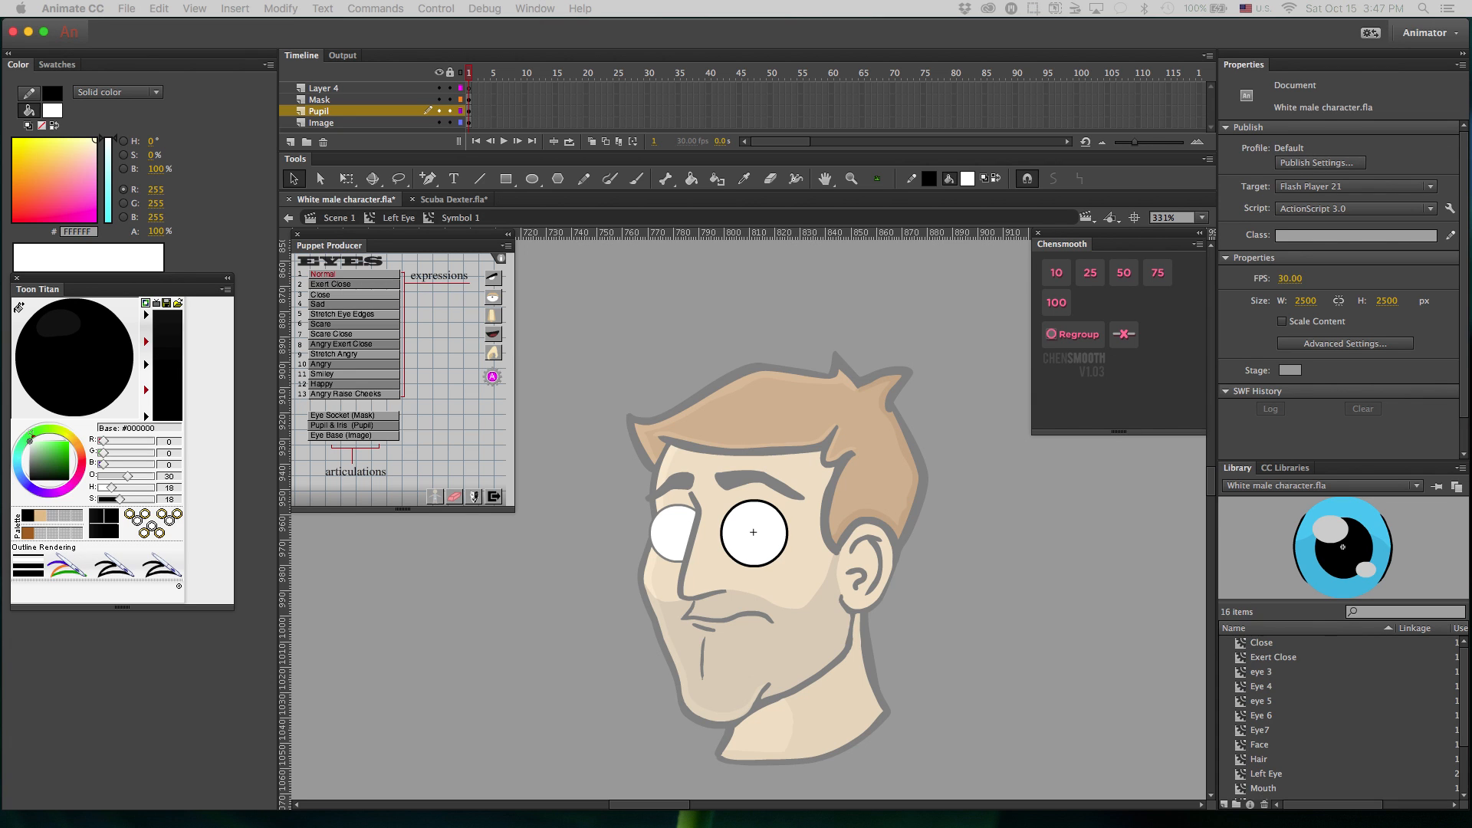
left_click(307, 57)
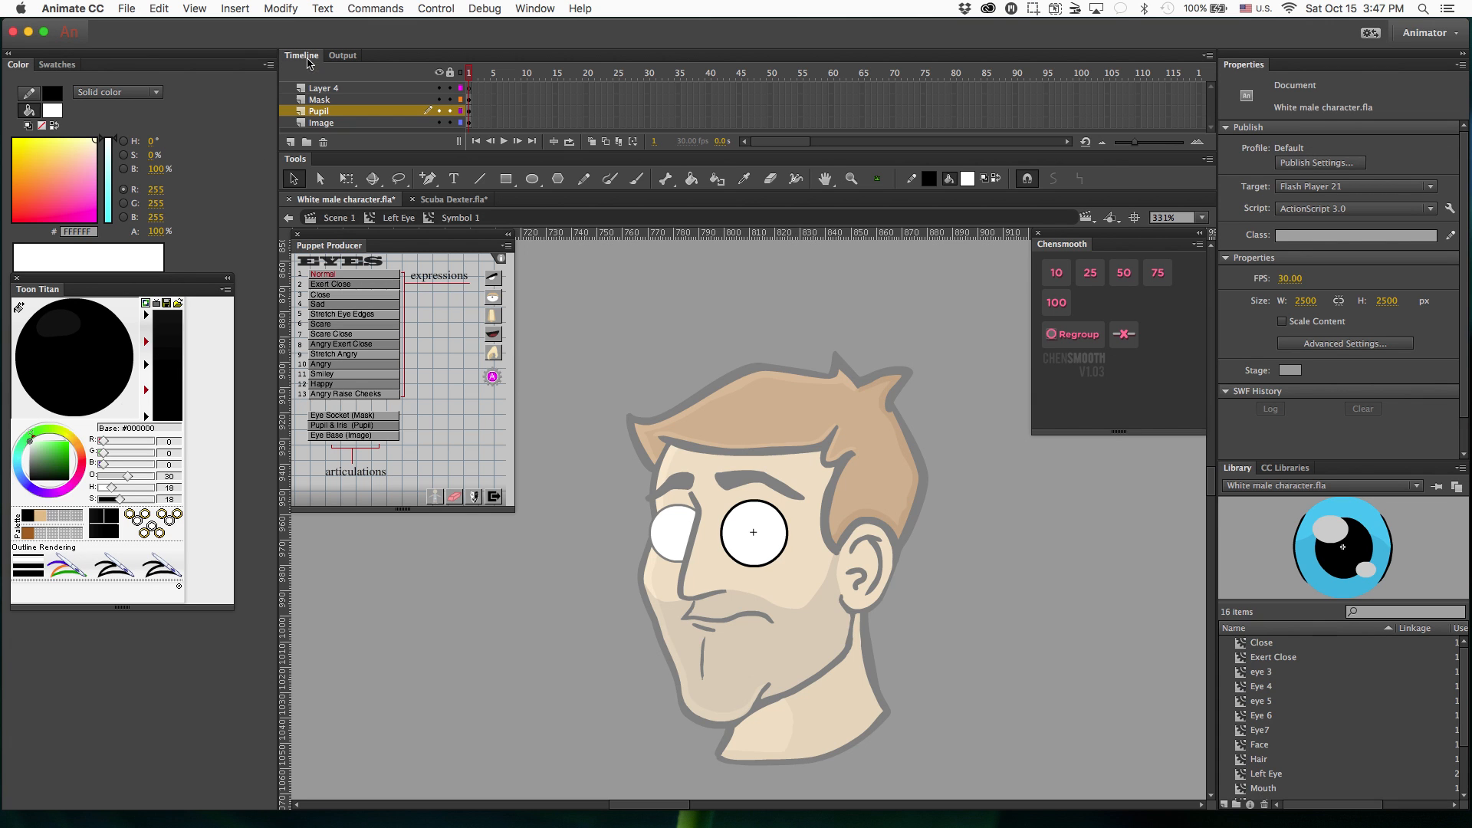
left_click(329, 101)
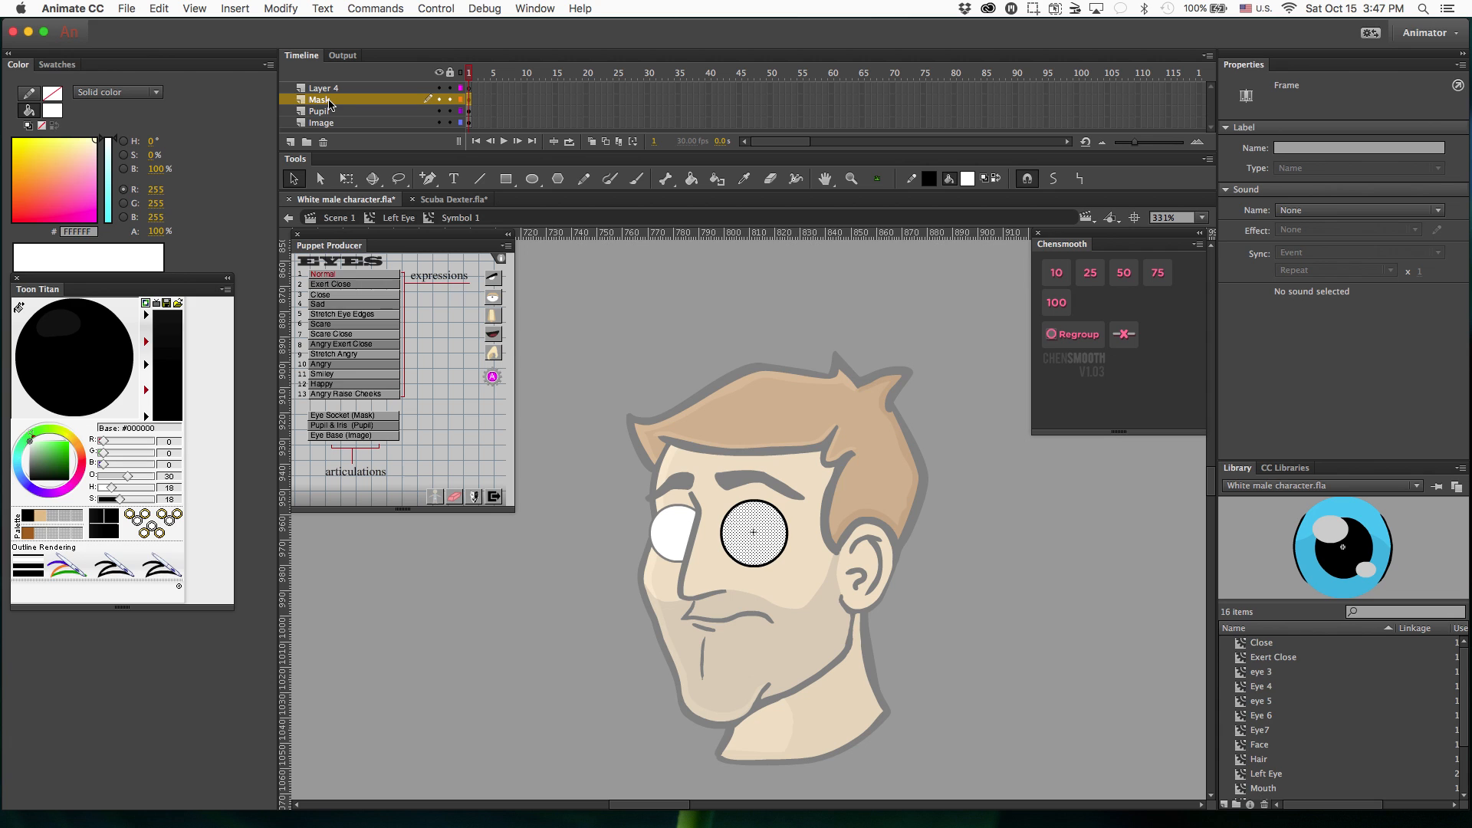
left_click(347, 417)
Convert the Mask layer into a mask over the Pupil layer.
left_click(308, 57)
right_click(347, 100)
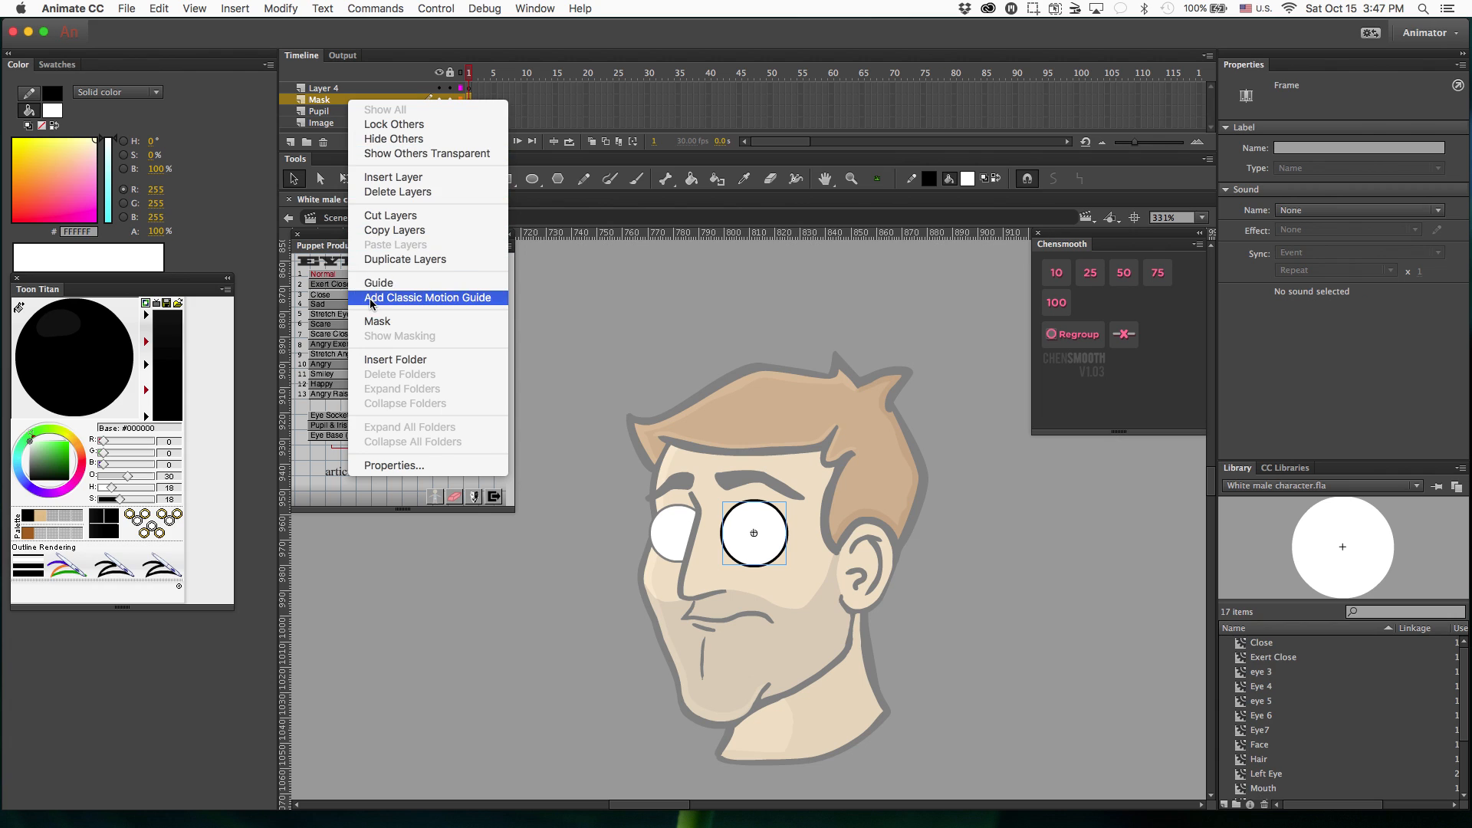
left_click(369, 324)
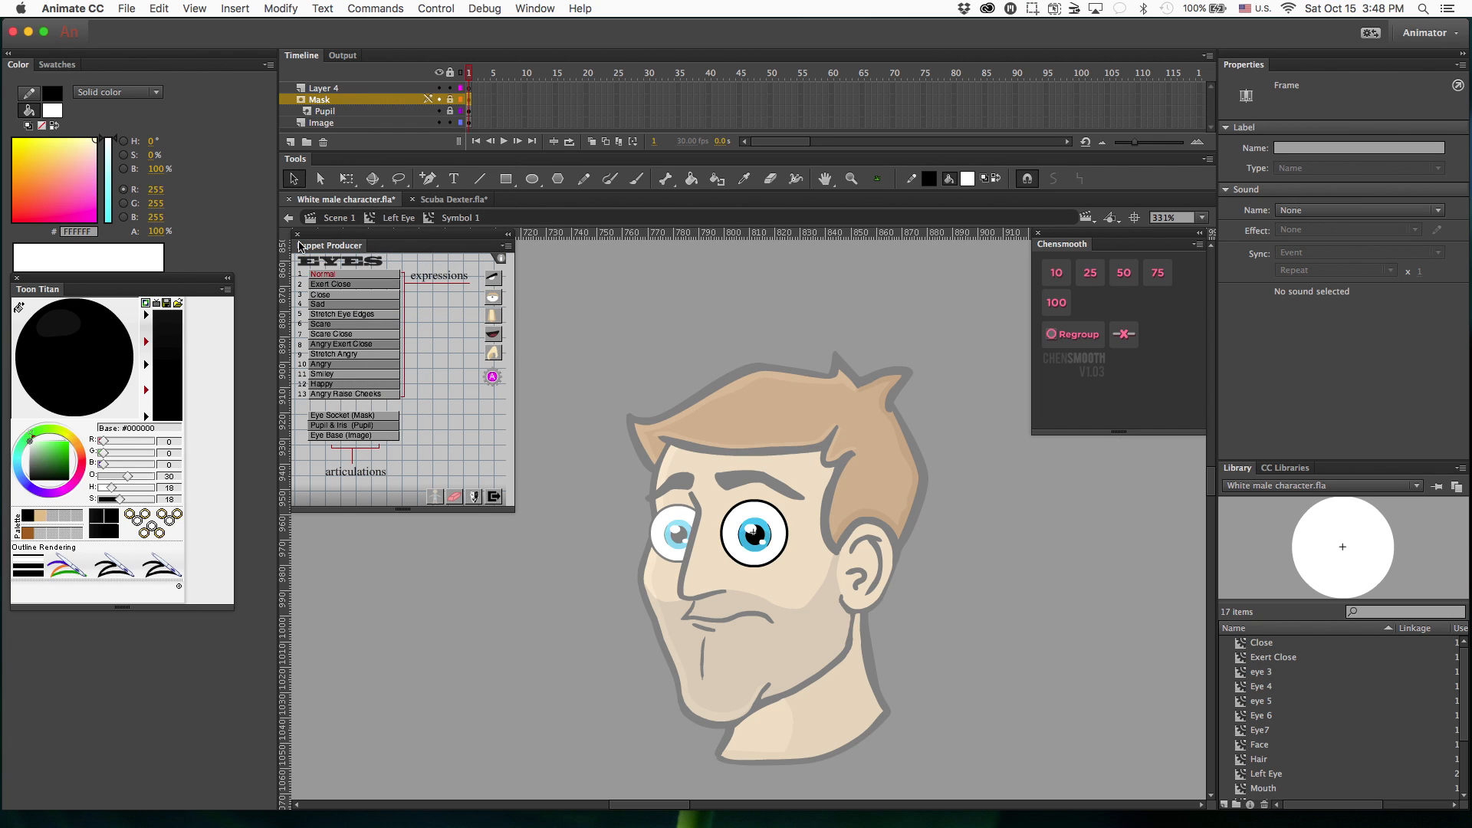
Return to the Left Eye symbol and assign the closed eye on frame 2 as the Exert Close expression.
left_click(388, 218)
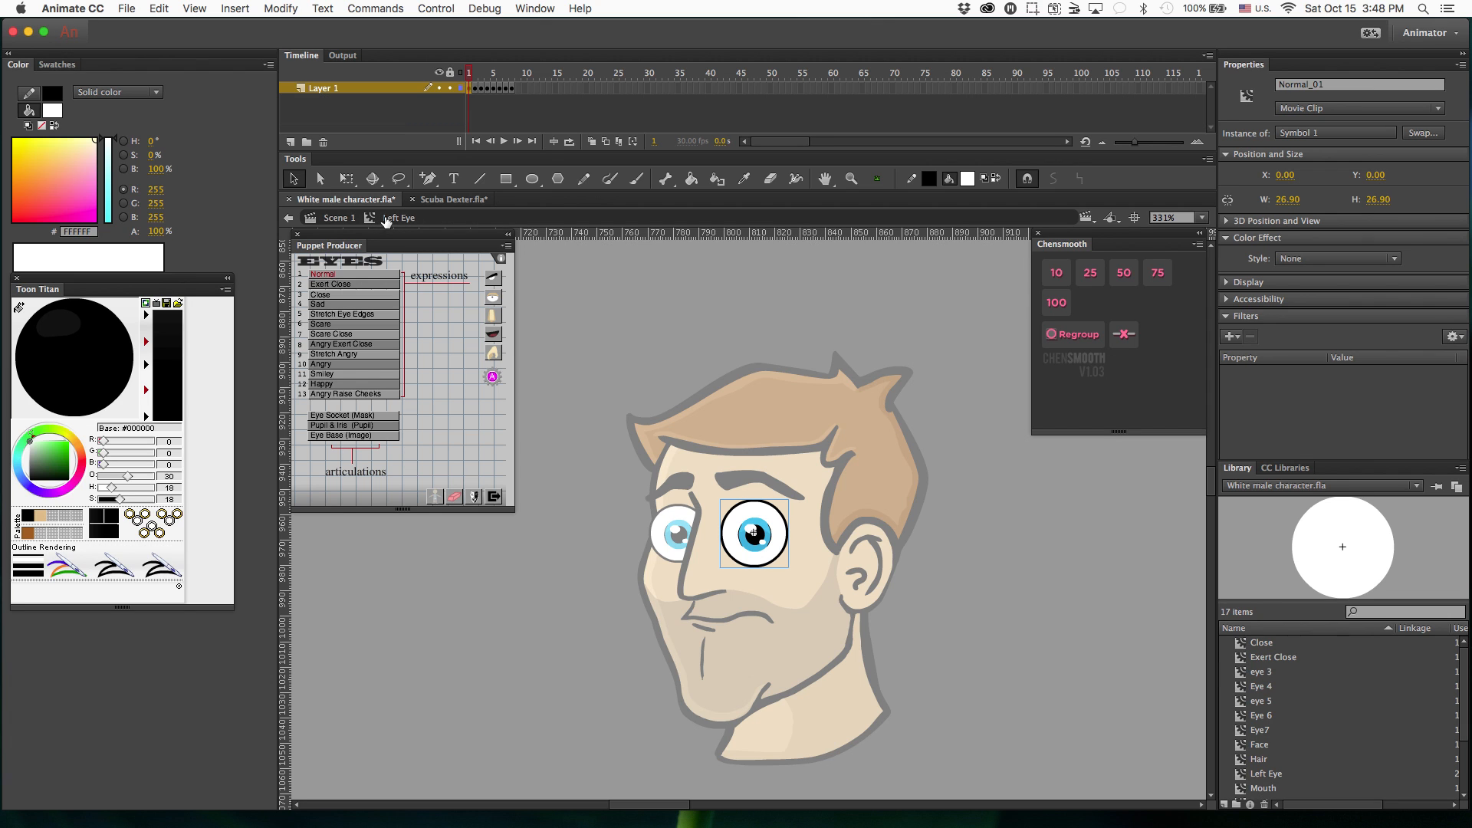
left_click(476, 89)
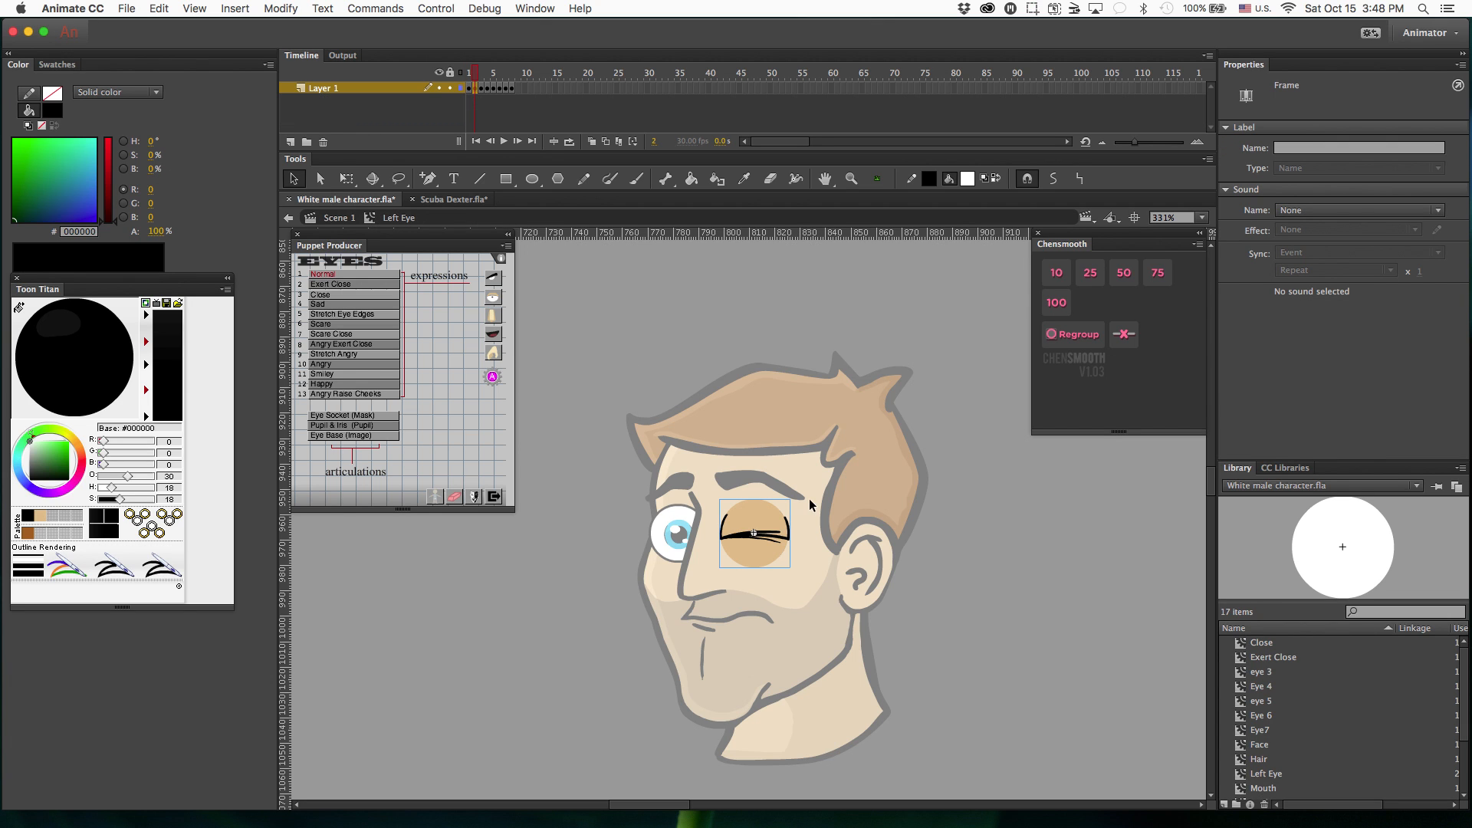
left_click(766, 541)
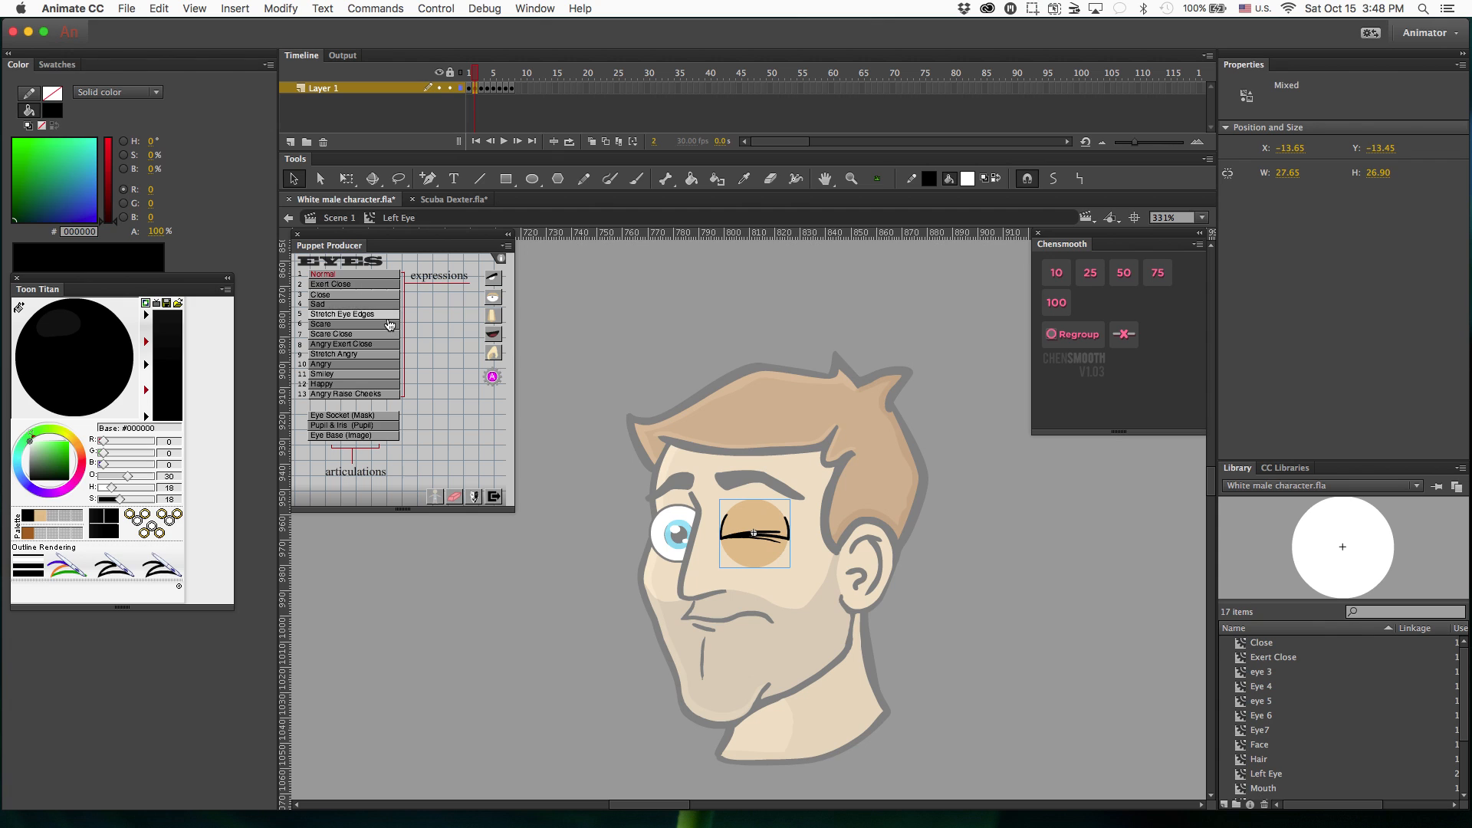
left_click(605, 369)
left_click(757, 534)
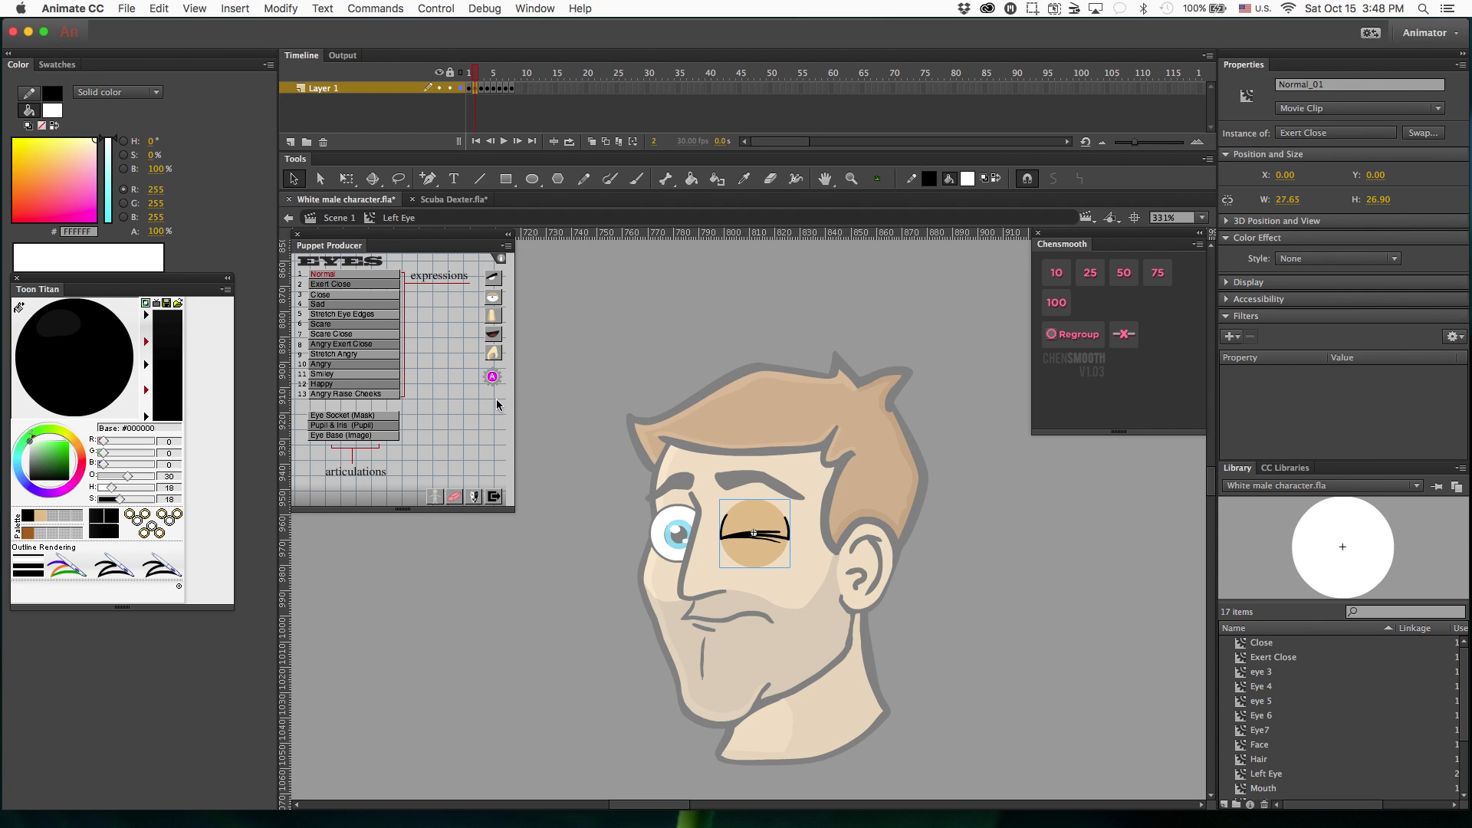
left_click(320, 286)
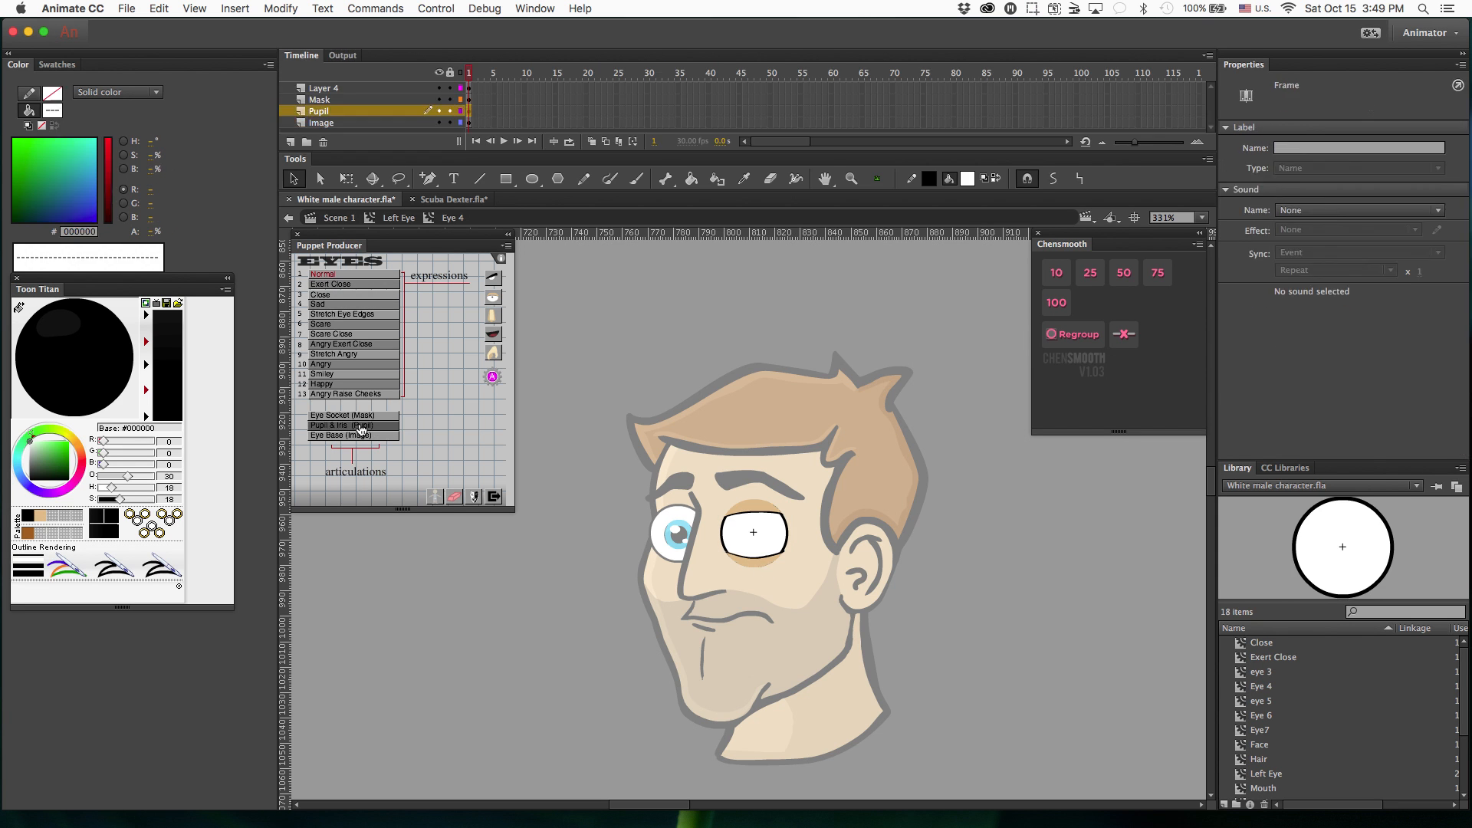
Assign the Angry Exert Close expression and convert the Mask layer of the half-closed eye symbol into a mask.
left_click(334, 344)
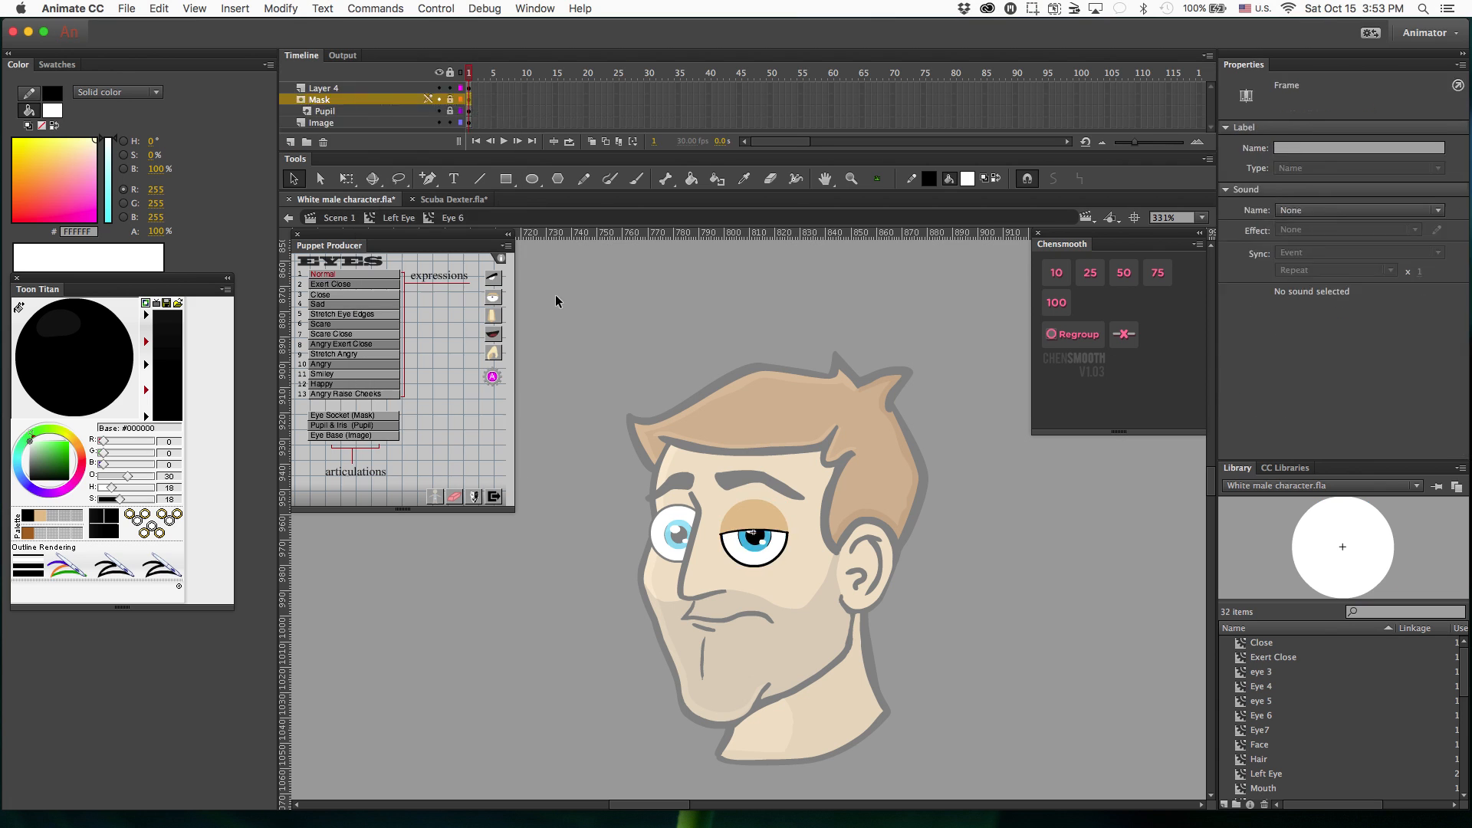
right_click(390, 101)
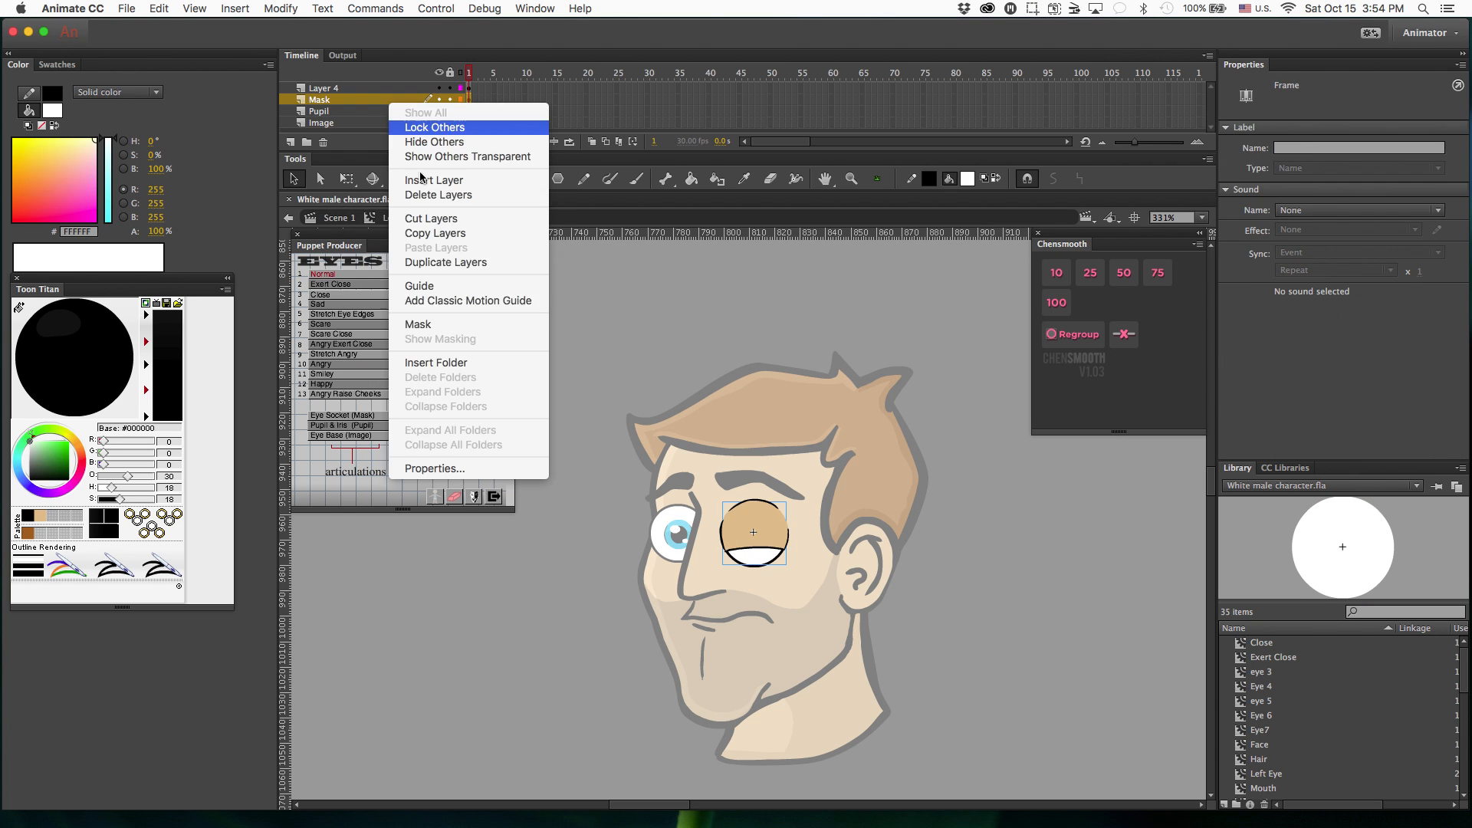
left_click(417, 324)
Return to the main scene and assign the hair, nose and left eye to their matching parts of the Front puppet.
double_click(782, 323)
left_click(782, 418)
left_click(398, 273)
left_click(692, 595)
left_click(398, 306)
left_click(753, 533)
left_click(411, 298)
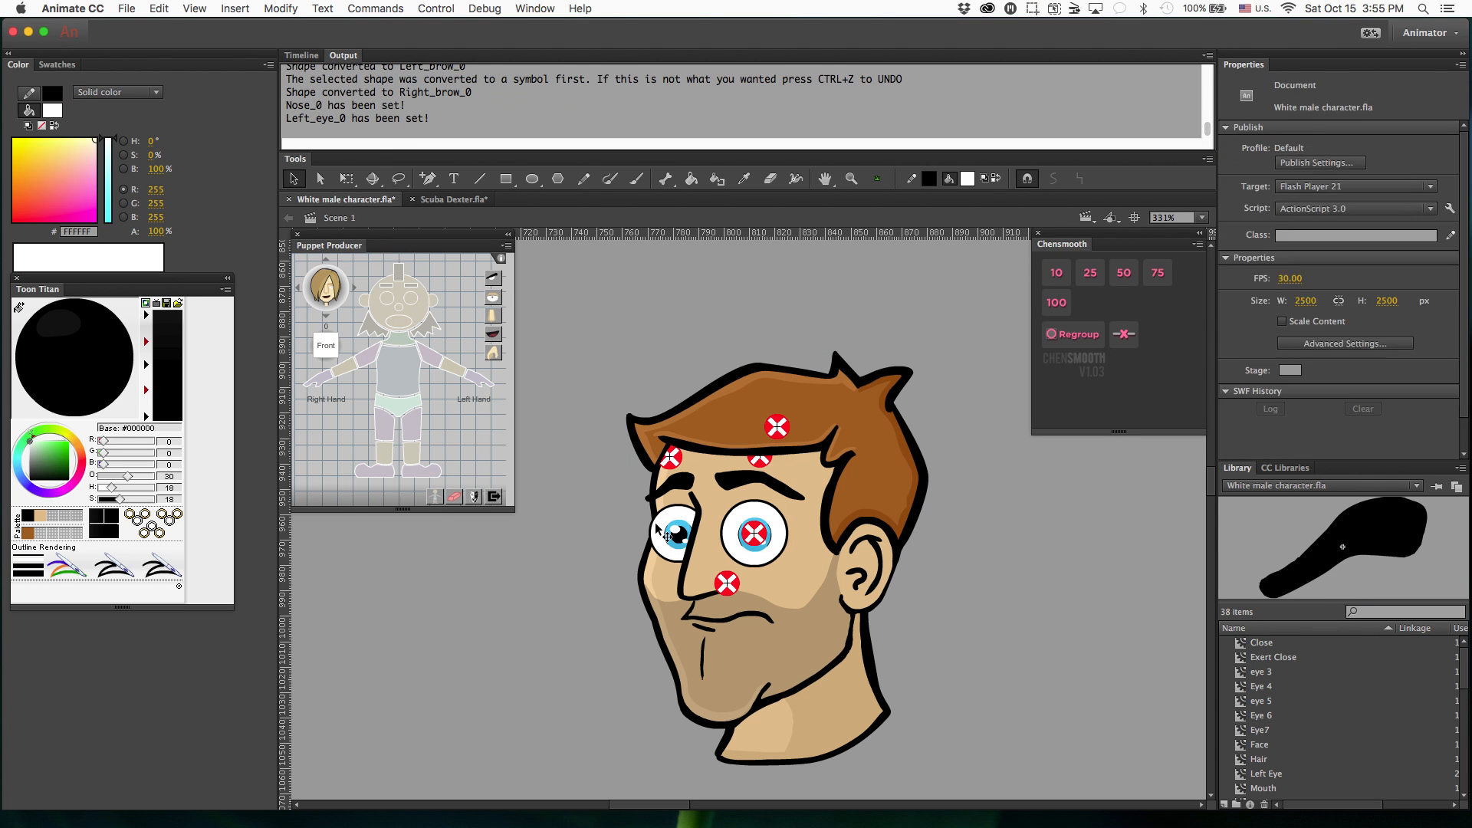
Assign the right eye, mouth and neck to their matching parts of the Front puppet.
left_click(657, 526)
left_click(386, 299)
left_click(399, 322)
left_click(876, 661)
left_click(399, 338)
Assign the mouth and nose artwork as their respective Normal expressions.
left_click(493, 334)
left_click(331, 275)
left_click(698, 588)
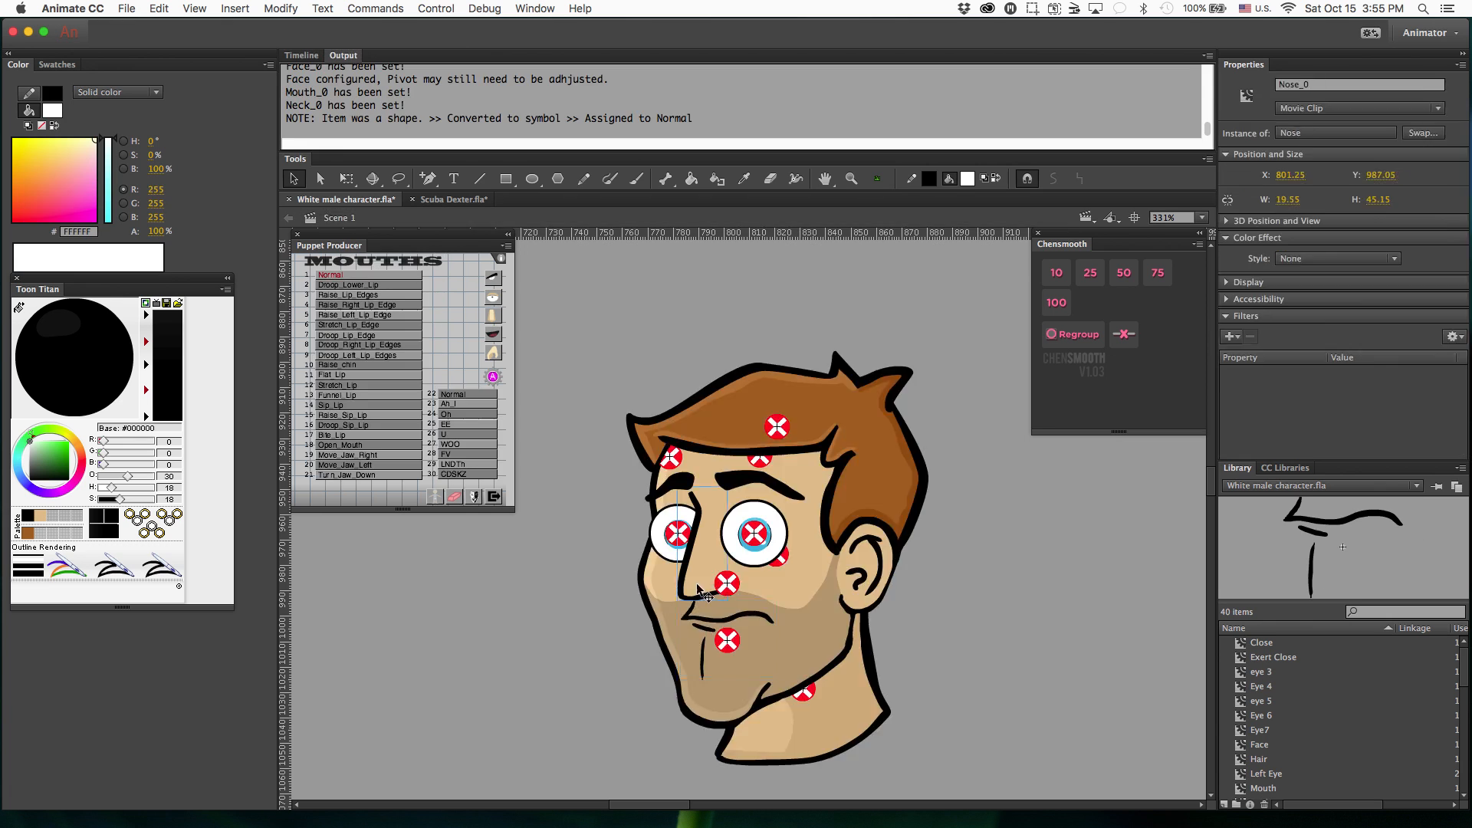
double_click(697, 585)
left_click(493, 315)
Assign the eyebrow artwork as the Normal eyebrow expression.
double_click(755, 481)
left_click(493, 277)
left_click(342, 275)
Move the eyebrow, nose and mouth pivots onto their matching facial features.
left_click_drag(760, 460, 751, 483)
left_click_drag(670, 458, 667, 486)
left_click_drag(724, 581, 695, 581)
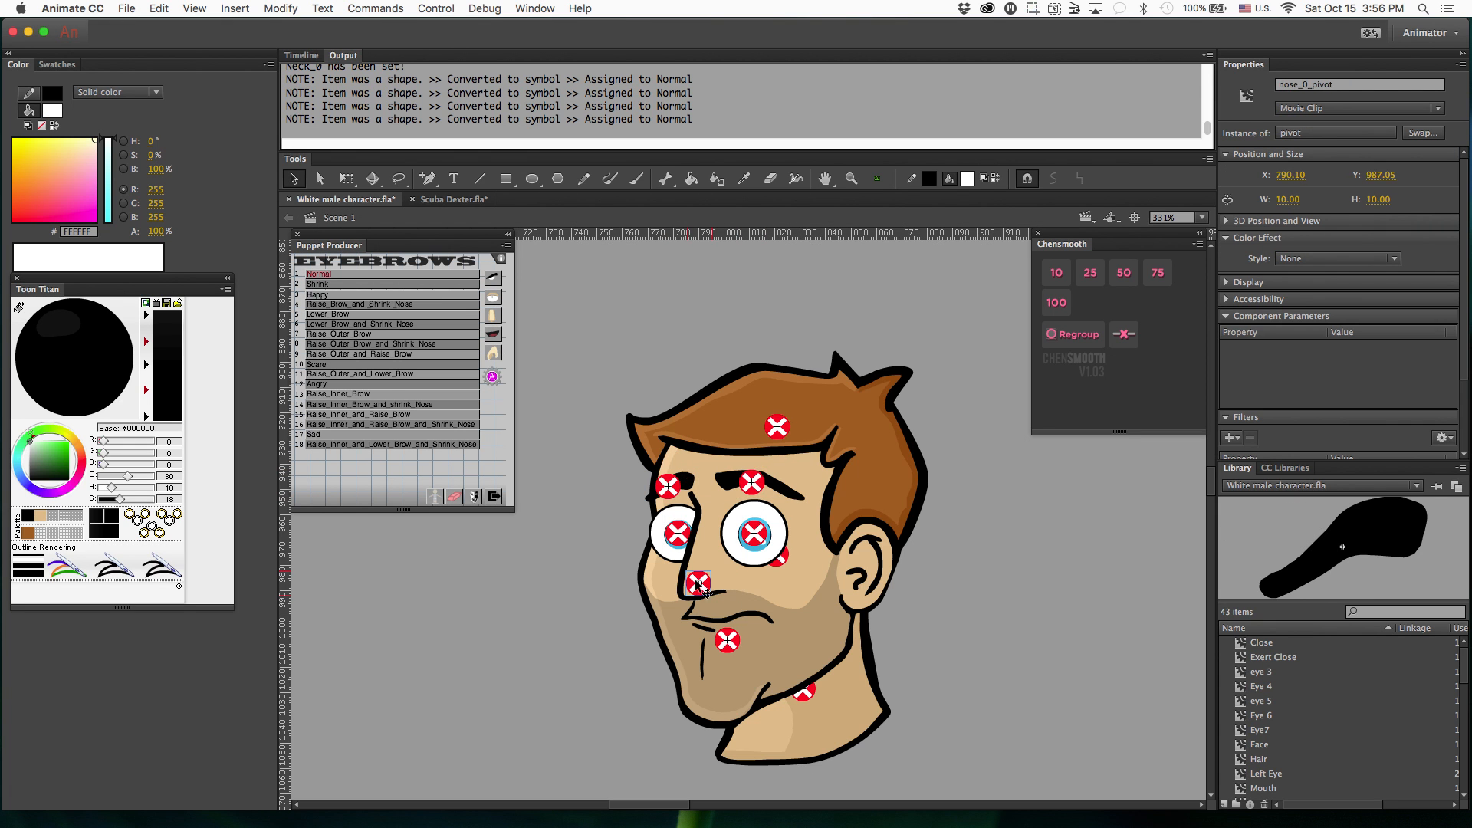
left_click_drag(726, 640, 708, 620)
Move the neck pivot to the base of the neck, showing the layers as outlines while placing it.
left_click(301, 55)
left_click(460, 72)
left_click_drag(803, 690, 812, 742)
left_click(460, 72)
Open the Derek.fla character file.
key("super+minus")
key("super+minus")
left_click(127, 8)
left_click(136, 42)
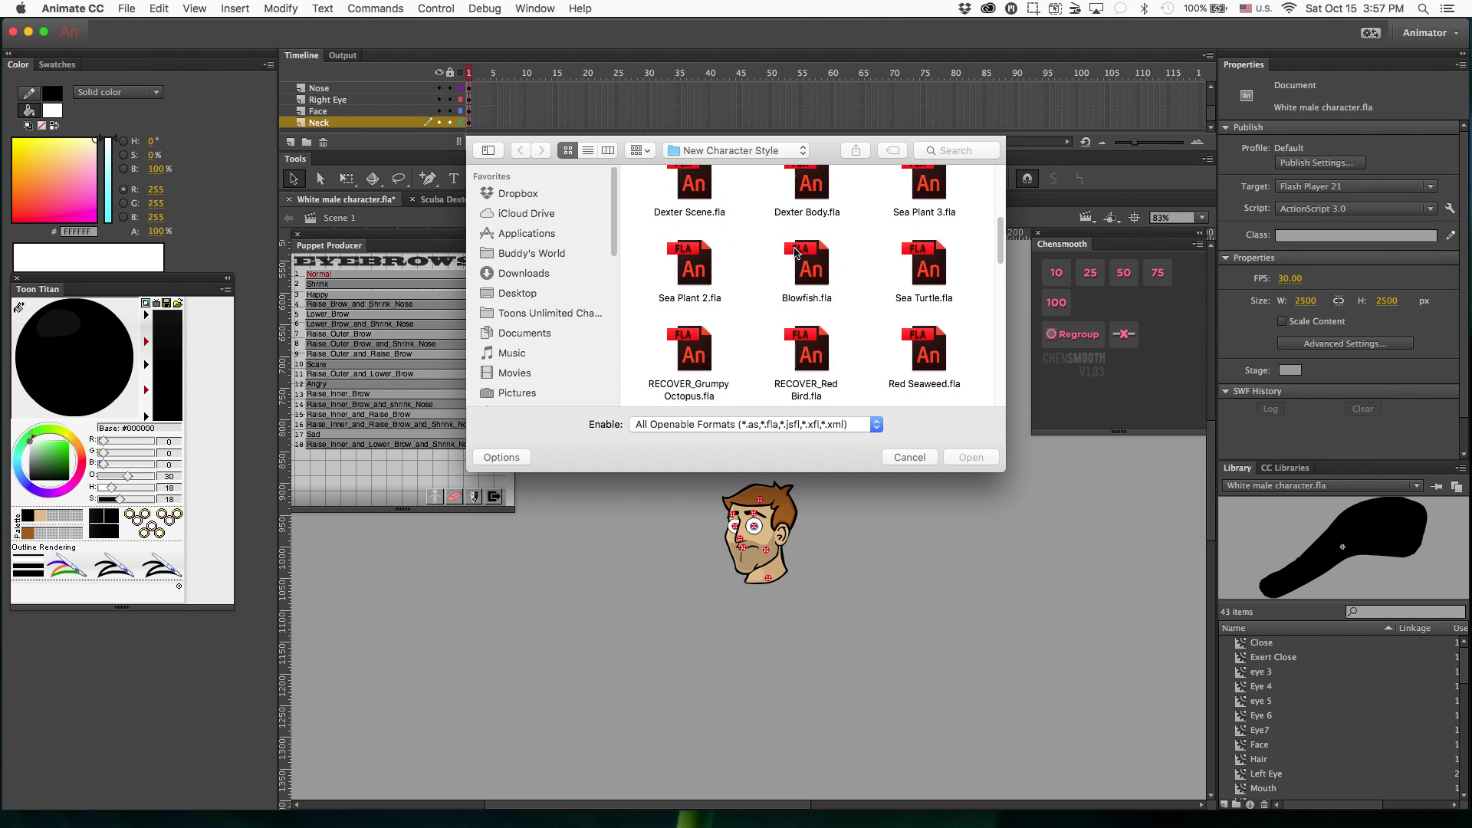
scroll(795, 253, "down", 5)
double_click(802, 265)
Move the Puppet Producer panel off the character and copy the torso, arms and legs from Derek.fla.
left_click_drag(400, 236, 916, 277)
left_click(494, 479)
scroll(515, 536, "down", 6)
left_click(515, 570)
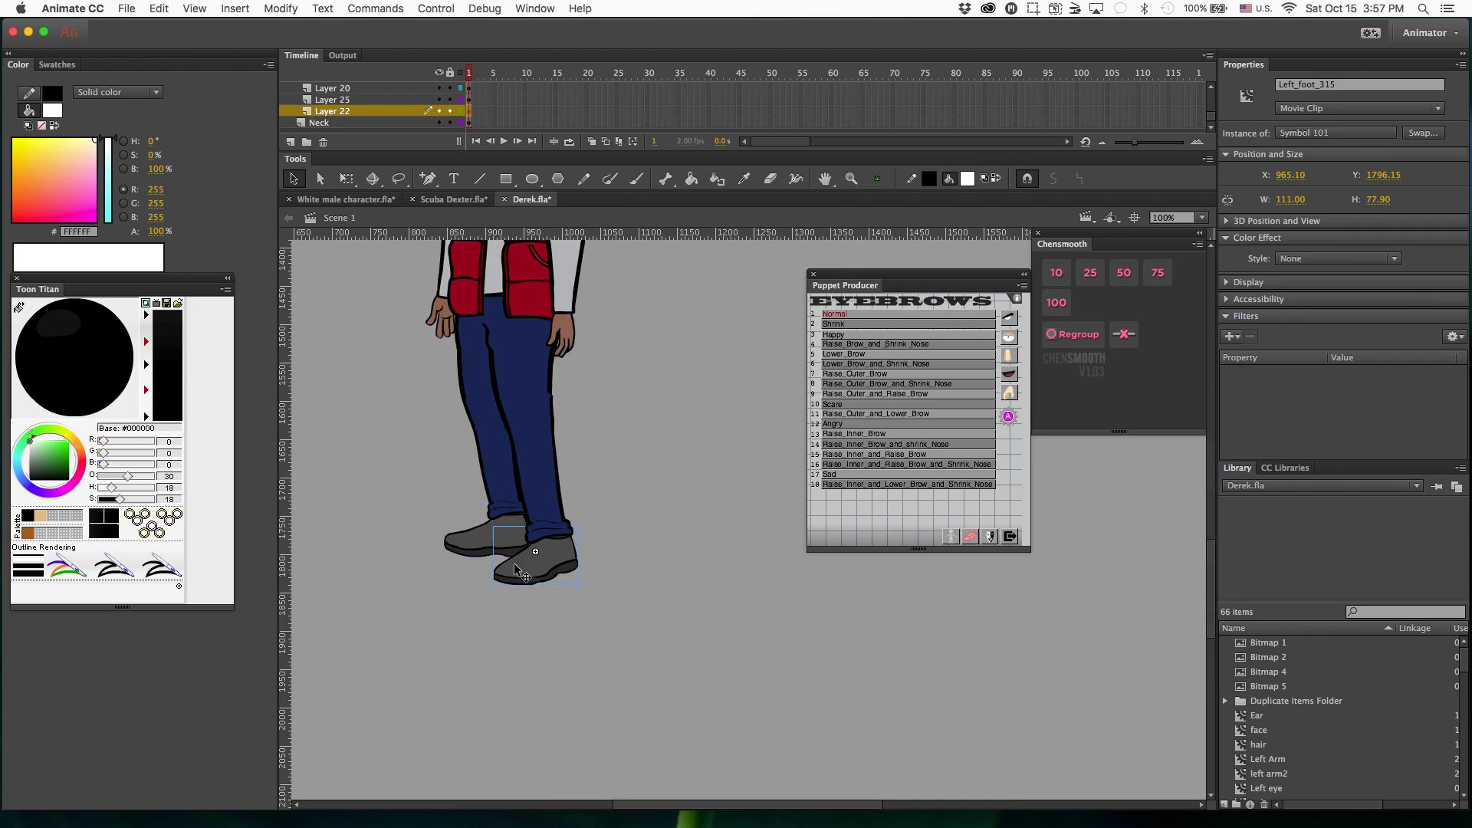
key("super+minus")
key("super+minus")
left_click_drag(567, 498, 701, 763)
key("super+c")
Paste the copied body into White male character.fla and align the head and body with each other.
left_click(368, 199)
key("super+v")
left_click_drag(740, 437, 518, 509)
left_click(397, 279)
Assign the pasted upper torso, both feet, right shank and right thigh to their matching Puppet Producer body parts.
left_click(510, 529)
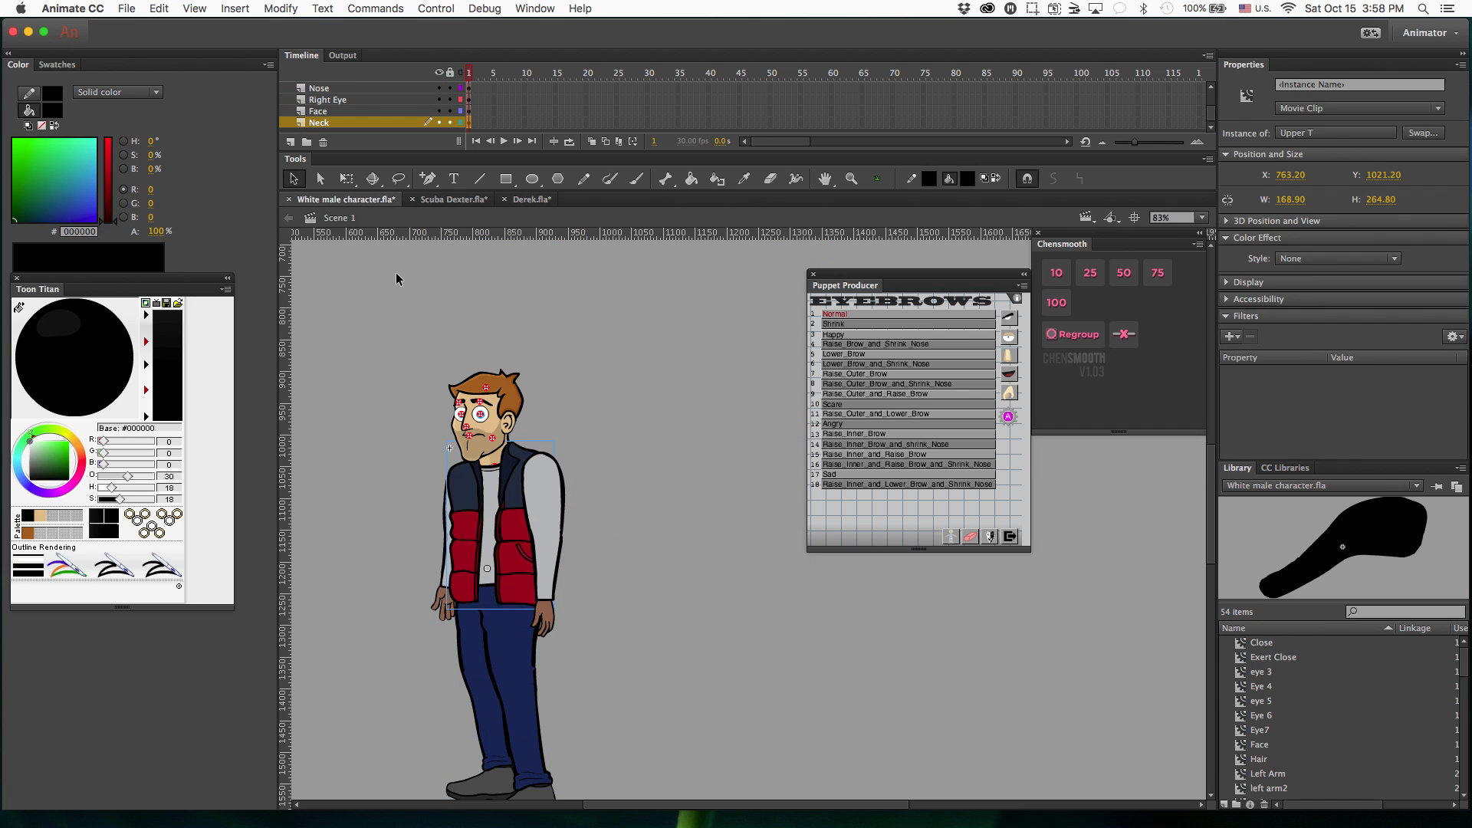
left_click(951, 537)
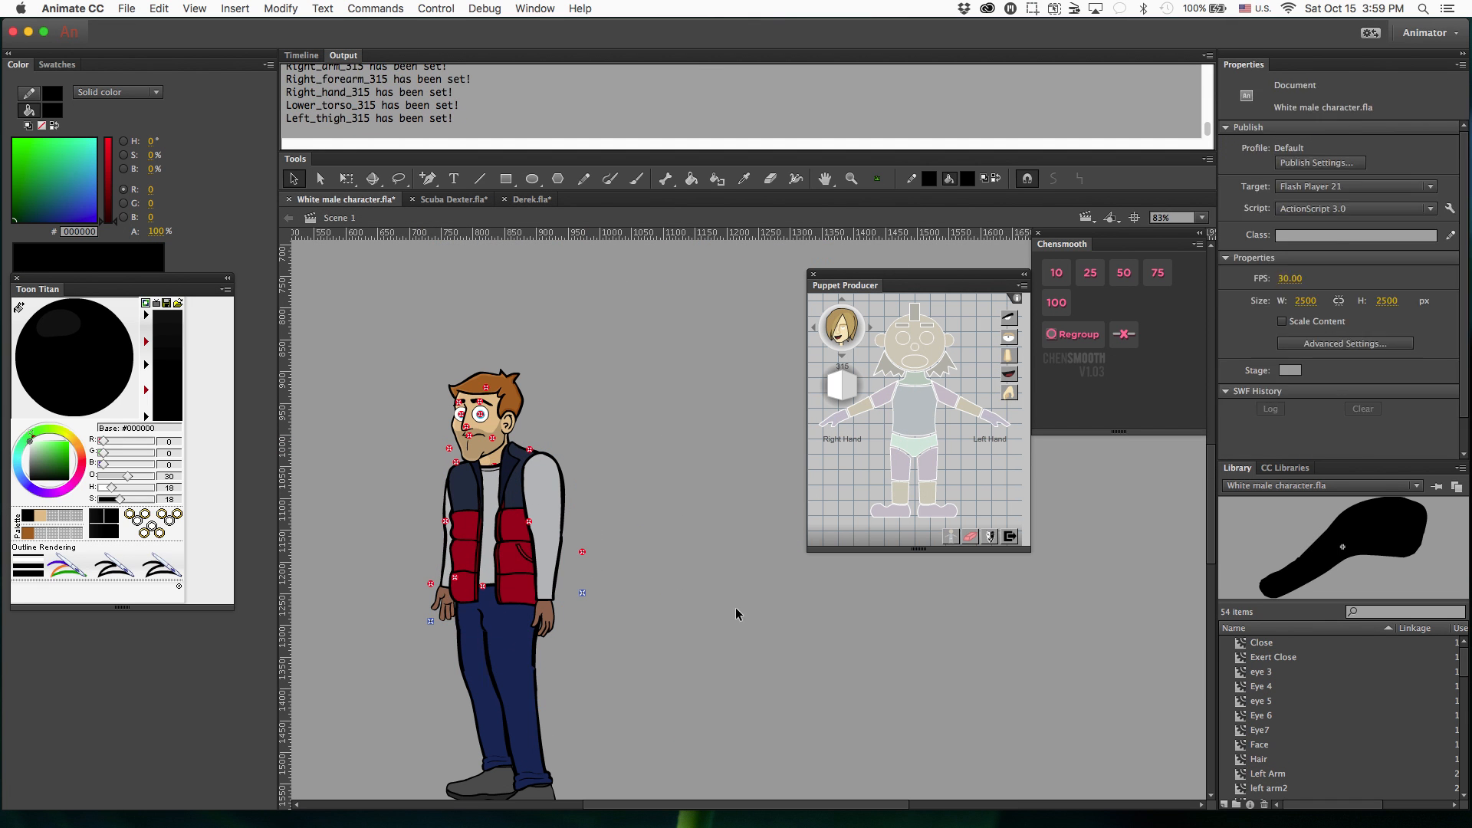
scroll(735, 607, "down", 6)
left_click(937, 511)
left_click(893, 511)
left_click(900, 493)
left_click(901, 466)
Open the left hand symbol for editing.
scroll(614, 499, "up", 6)
left_click_drag(502, 638, 685, 748)
left_click(456, 551)
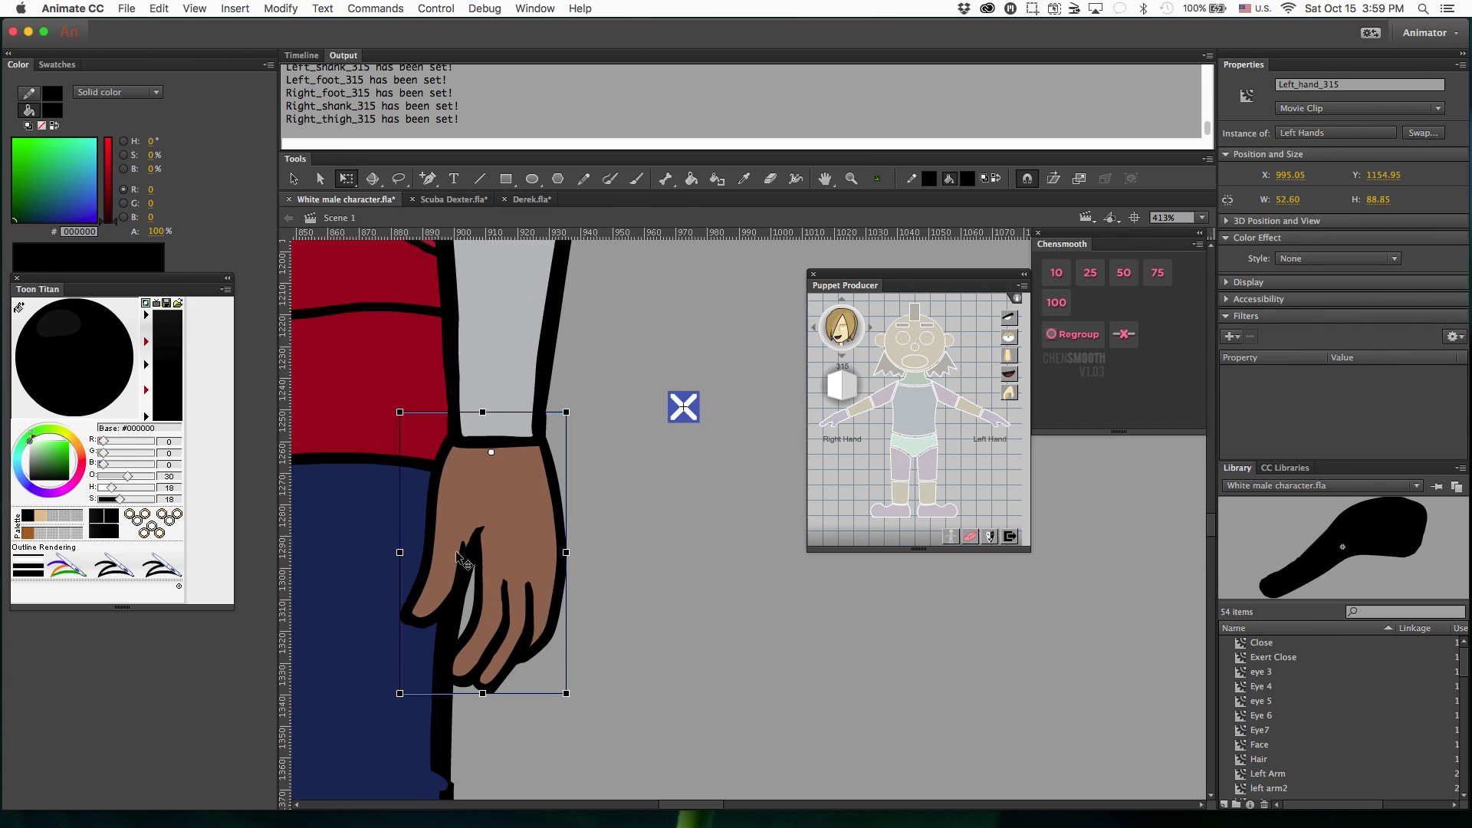
double_click(456, 551)
Fill the left hand with skin colour #E3BA8A, touch up the thumb area with the Brush, and return to the scene.
key("k")
left_click(524, 506)
key("b")
left_click_drag(480, 521, 472, 556)
key("v")
double_click(734, 527)
key("super+minus")
key("super+minus")
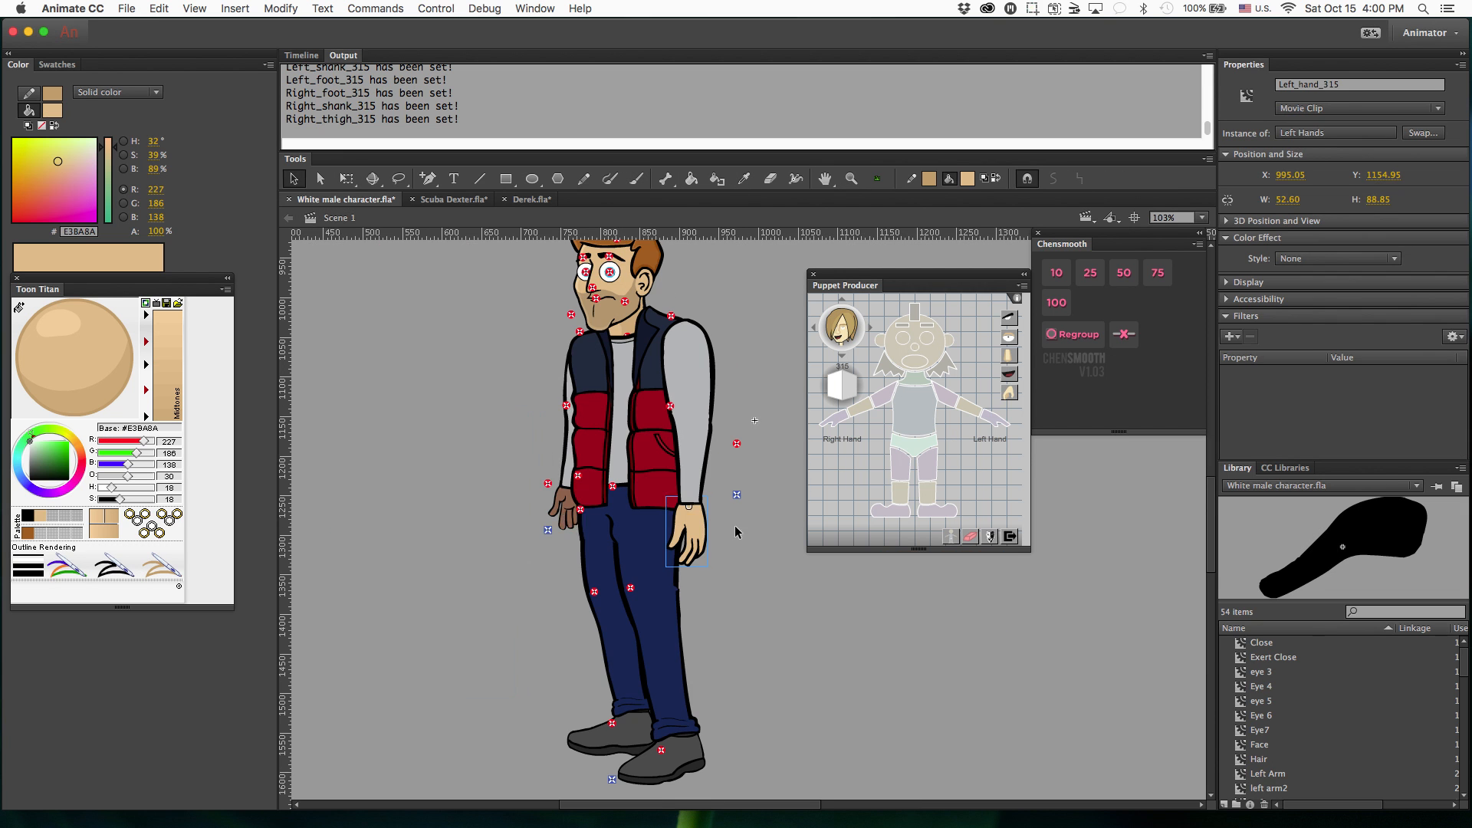
Open the right hand symbol, recolour it with the same light skin tone, and return to the scene.
left_click(566, 508)
key("q")
double_click(565, 507)
double_click(733, 517)
Assign the artwork inside the left and right hand symbols as the Relaxed hand expression.
double_click(689, 530)
left_click(1009, 393)
double_click(735, 528)
double_click(565, 507)
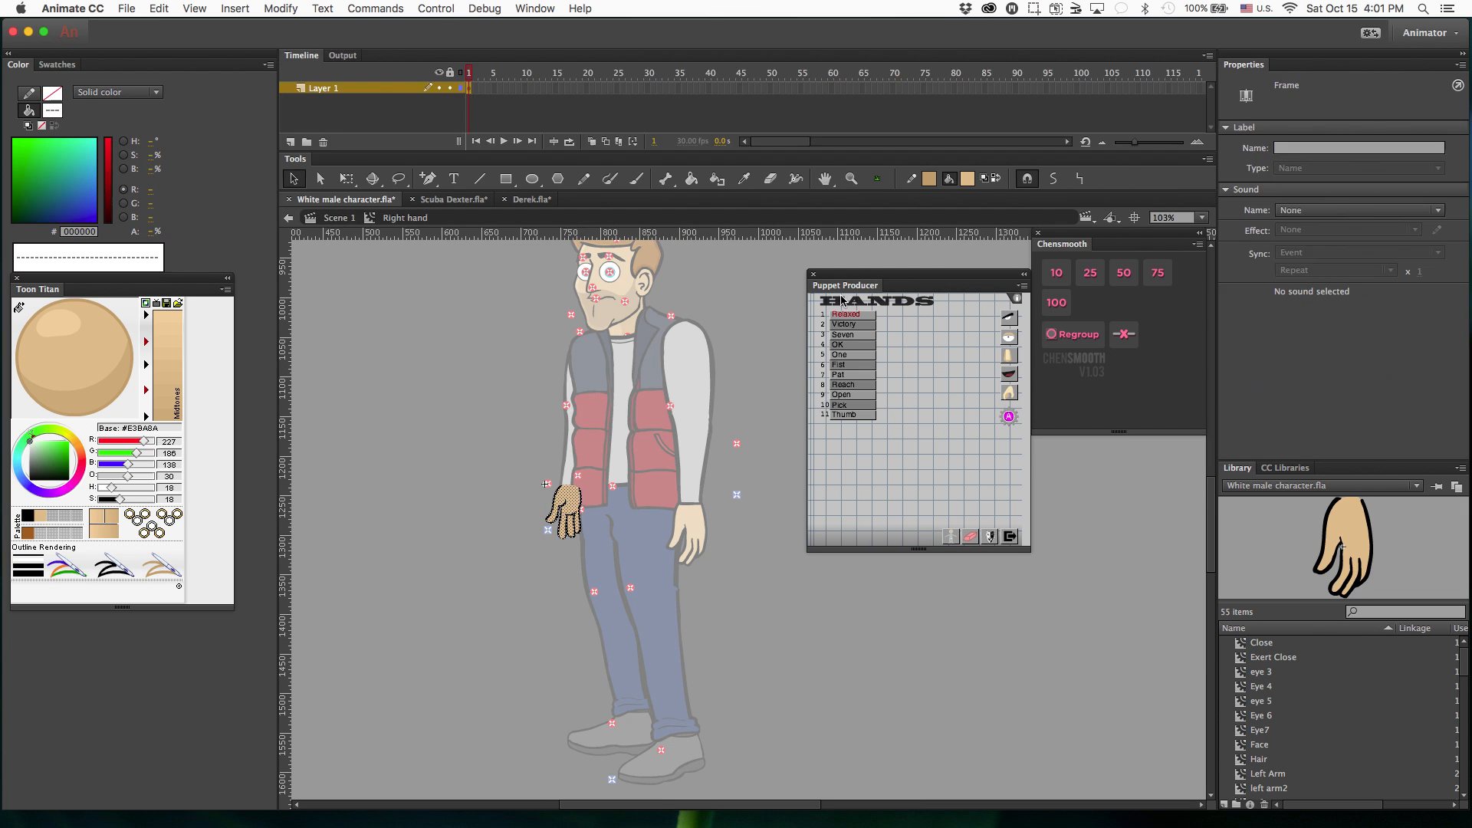
left_click(845, 314)
double_click(739, 338)
Move the left arm's pivots onto its shoulder, elbow, wrist and fingertips.
left_click_drag(614, 279, 523, 391)
left_click_drag(580, 427, 597, 460)
left_click_drag(579, 516, 600, 611)
left_click_drag(646, 606, 596, 679)
Move the upper and lower torso pivots to the waist and the thigh pivots to the hips.
left_click(480, 427)
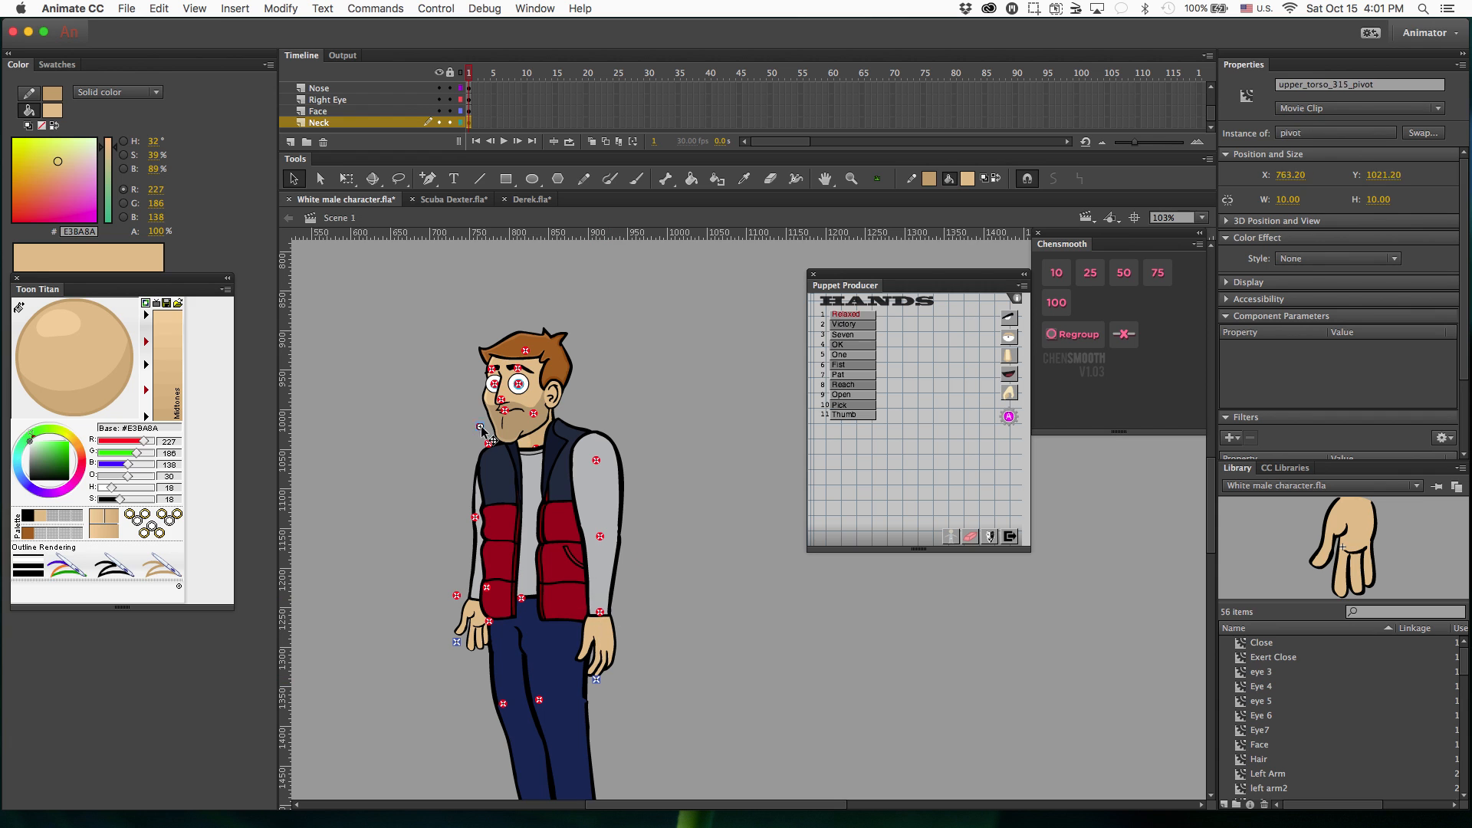
left_click_drag(481, 428, 504, 641)
left_click_drag(487, 588, 557, 641)
left_click_drag(521, 597, 527, 612)
Move the right arm's pivots onto its shoulder, elbow and hand.
left_click_drag(489, 444, 494, 462)
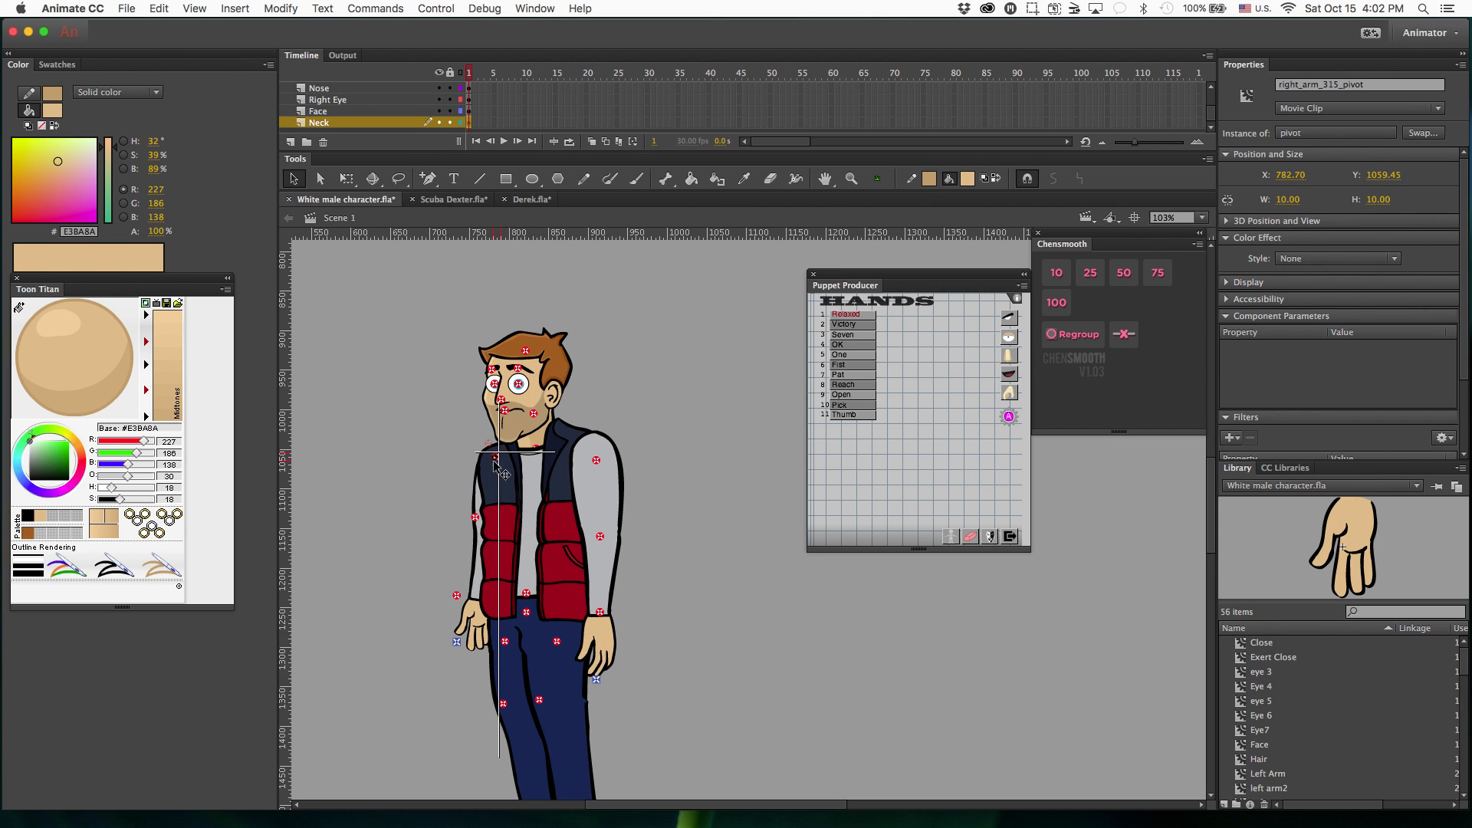
left_click_drag(475, 516, 488, 537)
left_click_drag(457, 595, 473, 652)
Move the knee, ankle and foot pivots of both legs onto their joints, using the outline view for placement.
scroll(498, 636, "down", 5)
left_click_drag(539, 531, 567, 580)
left_click(460, 73)
left_click_drag(503, 535, 526, 562)
left_click_drag(521, 663, 544, 661)
left_click_drag(570, 694, 582, 671)
left_click_drag(521, 724, 541, 698)
left_click_drag(570, 755, 582, 725)
Export the rigged character as an SWF movie and enter its file name.
left_click(126, 9)
left_click(330, 234)
type("Ste")
Switch to CrazyTalk Animator 2 and add the Dummy actor template to the stage.
left_click(521, 813)
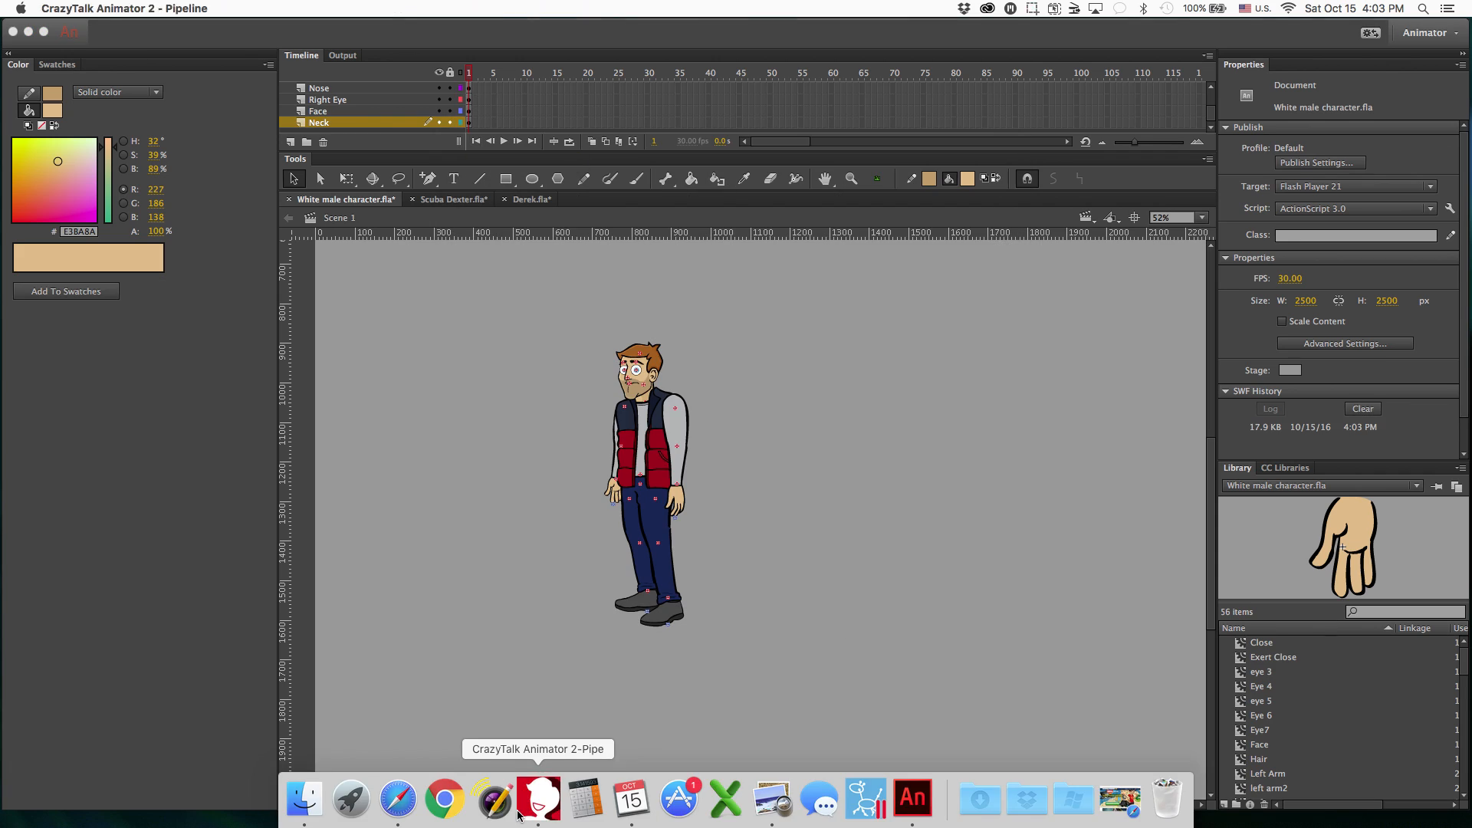
left_click(73, 28)
left_click(1181, 364)
scroll(1383, 460, "down", 10)
left_click_drag(1383, 498, 460, 418)
Open the Dummy actor in the composer and import the exported character file onto it.
left_click(14, 86)
left_click(13, 122)
double_click(614, 181)
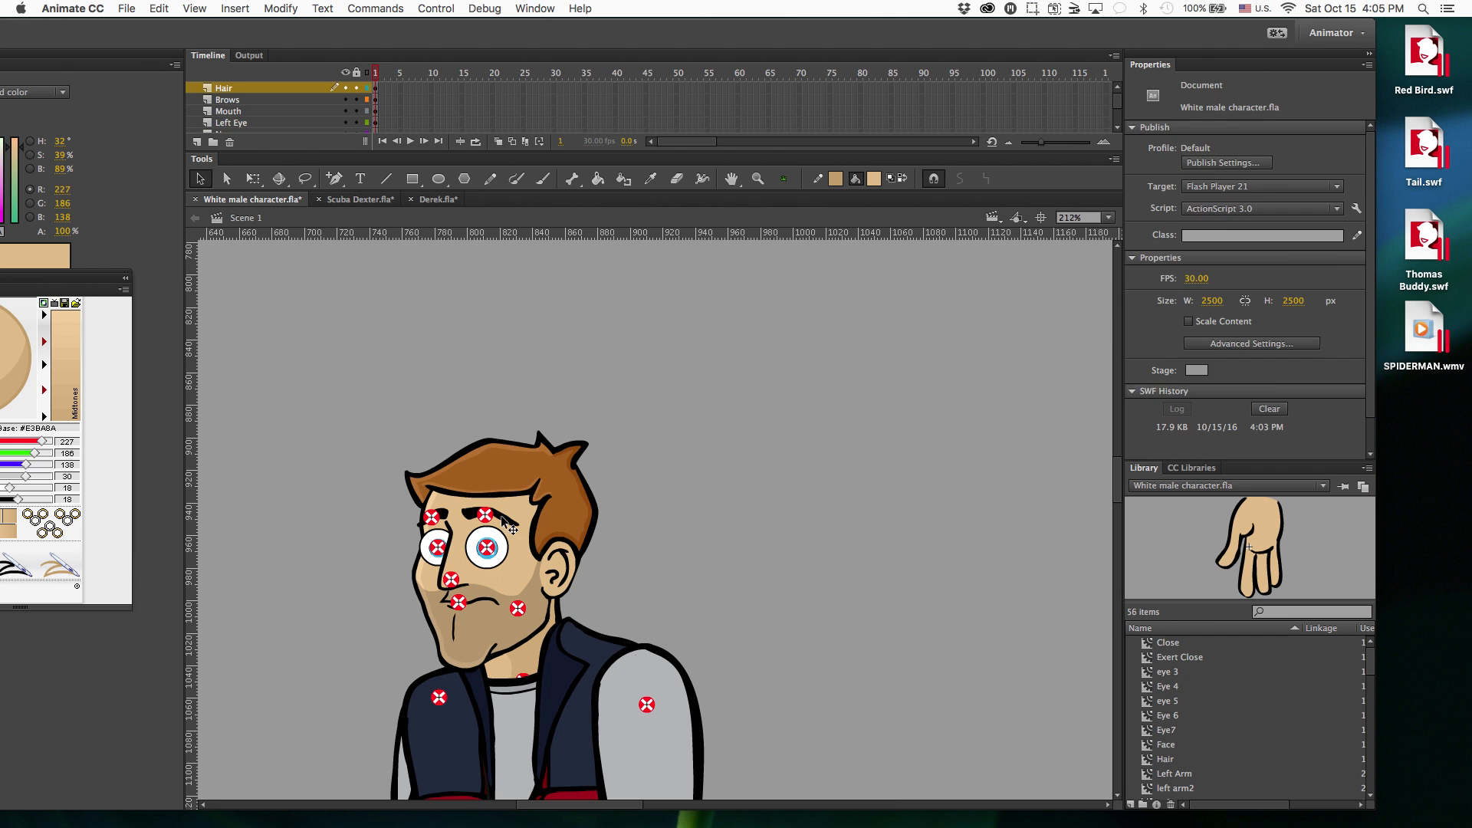
In Animate, reassign the head parts at the body's 315 angle, and switch back to CrazyTalk Animator 2.
left_click(529, 683)
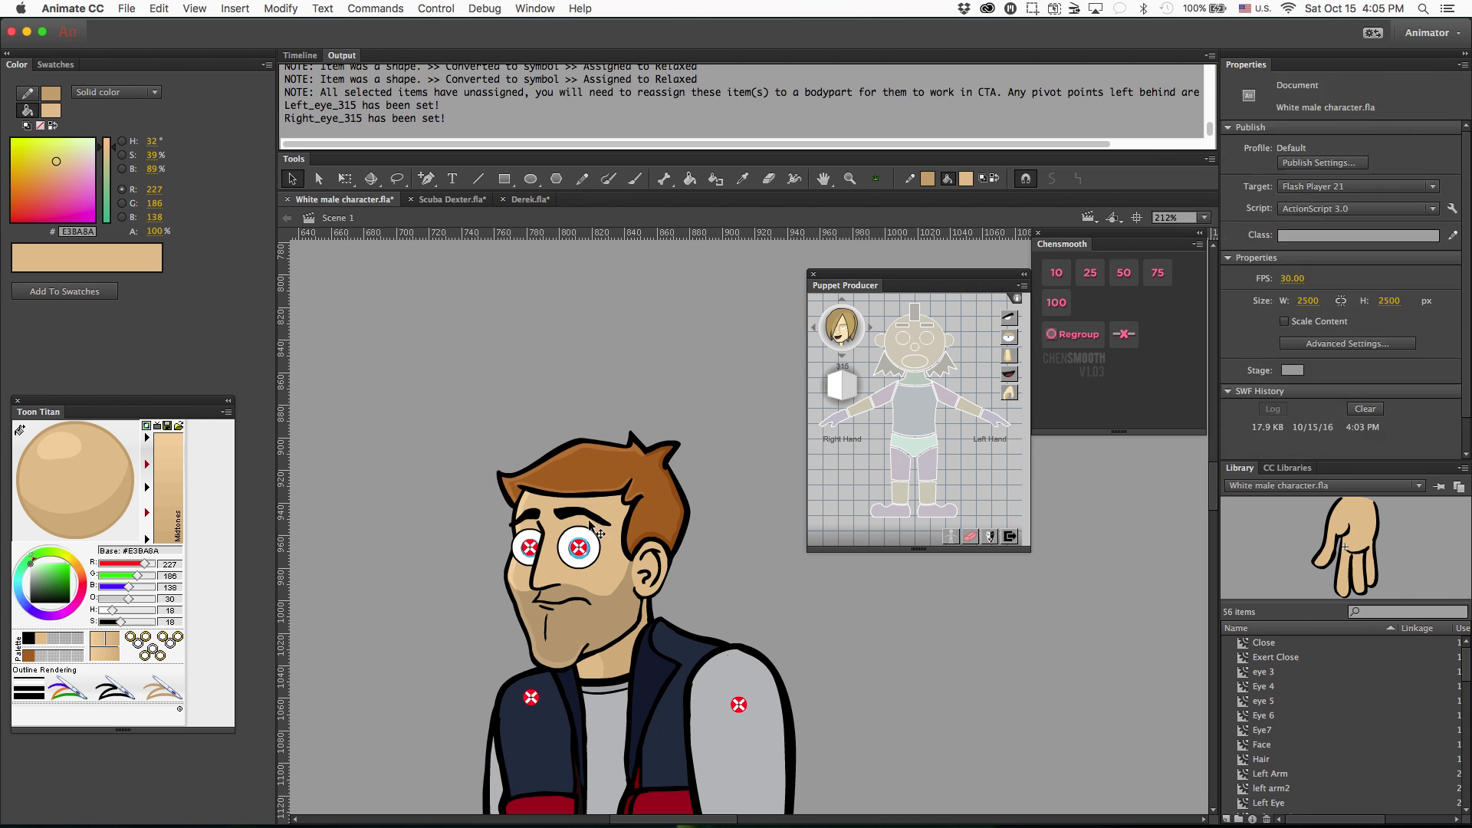
left_click(919, 321)
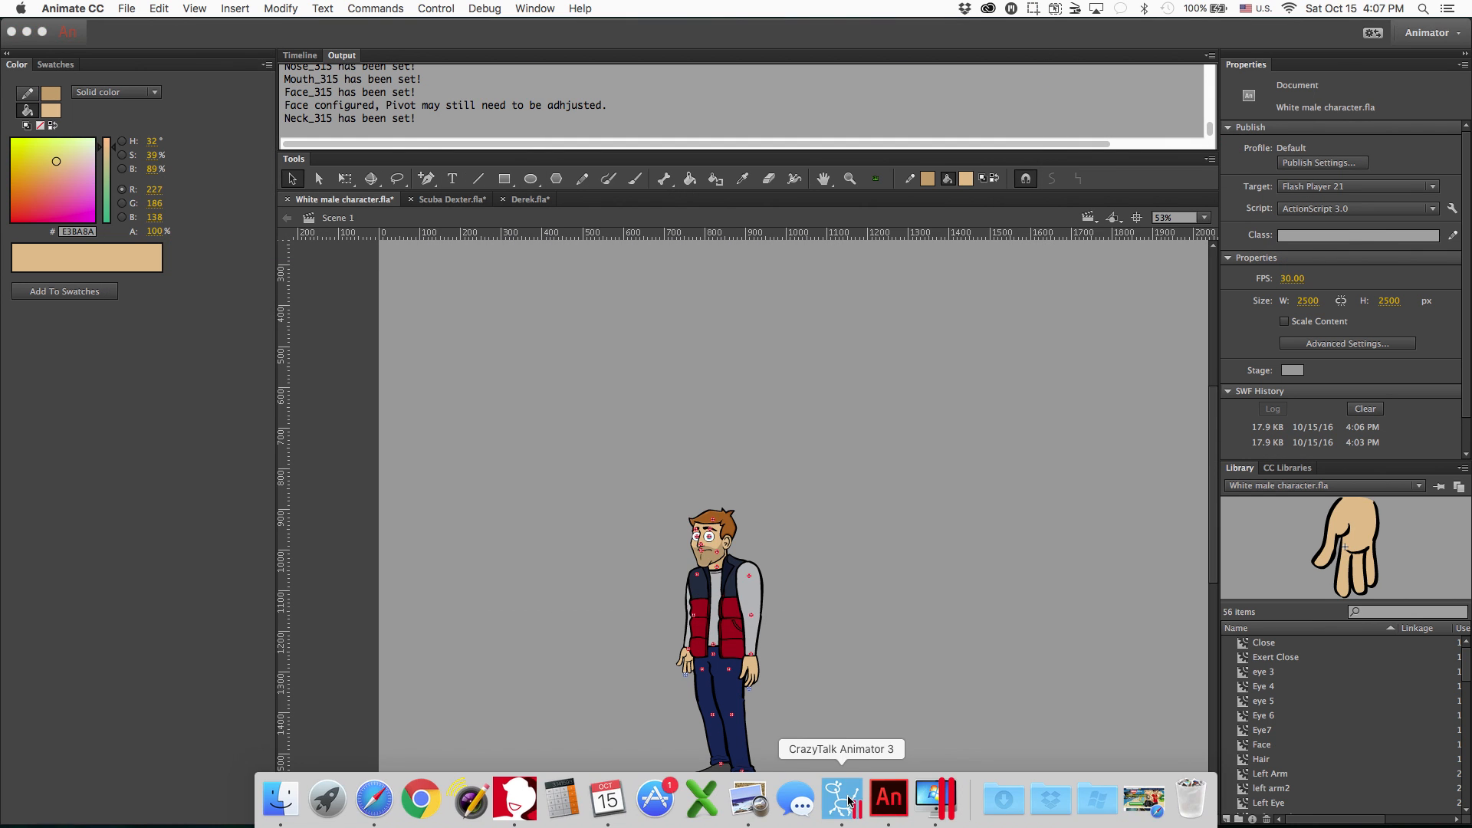
left_click(862, 801)
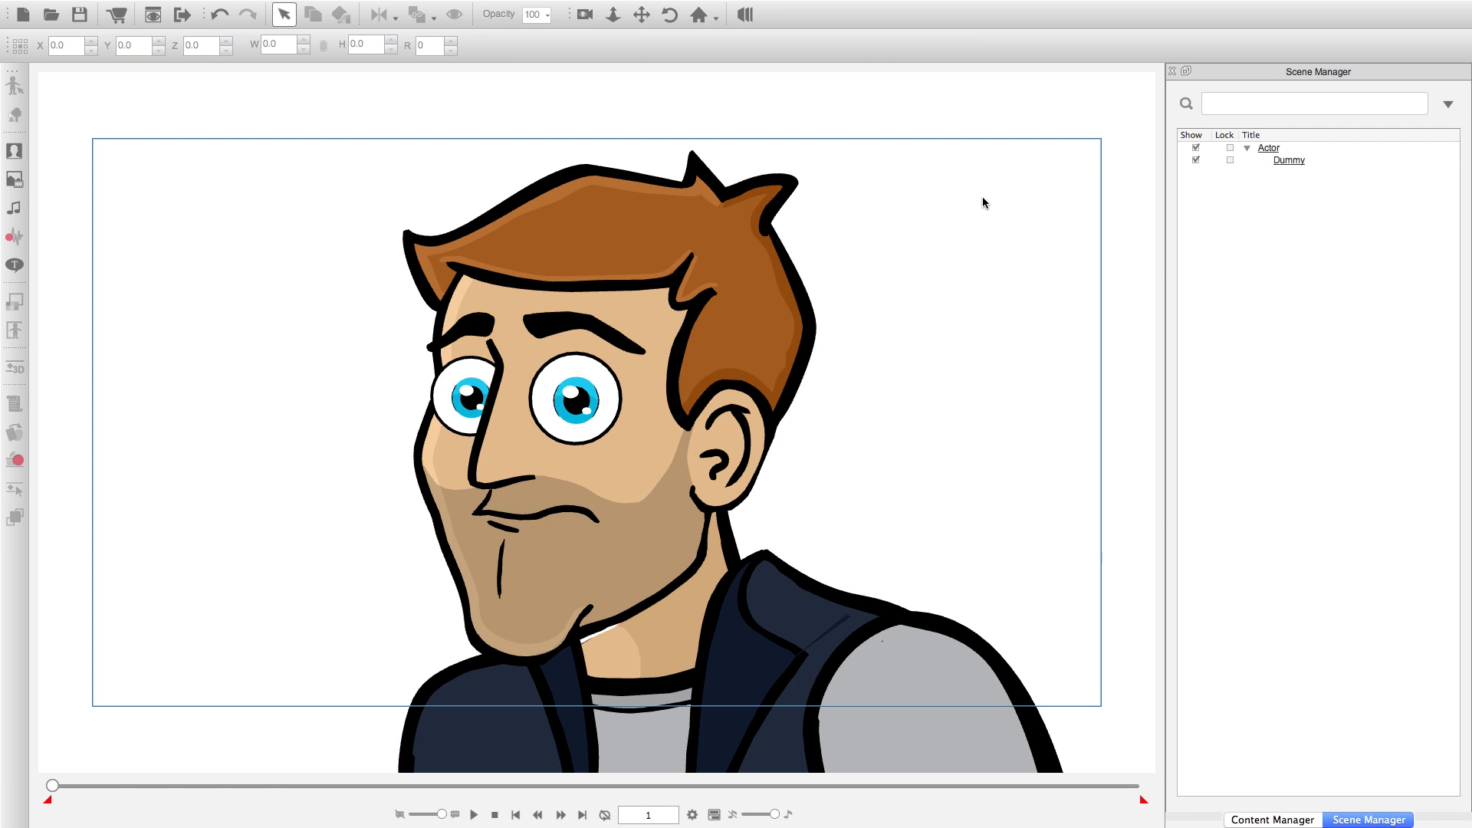
Select the Dummy actor, advance to frame 6 and open its face parts in the Sprite Editor.
left_click(744, 319)
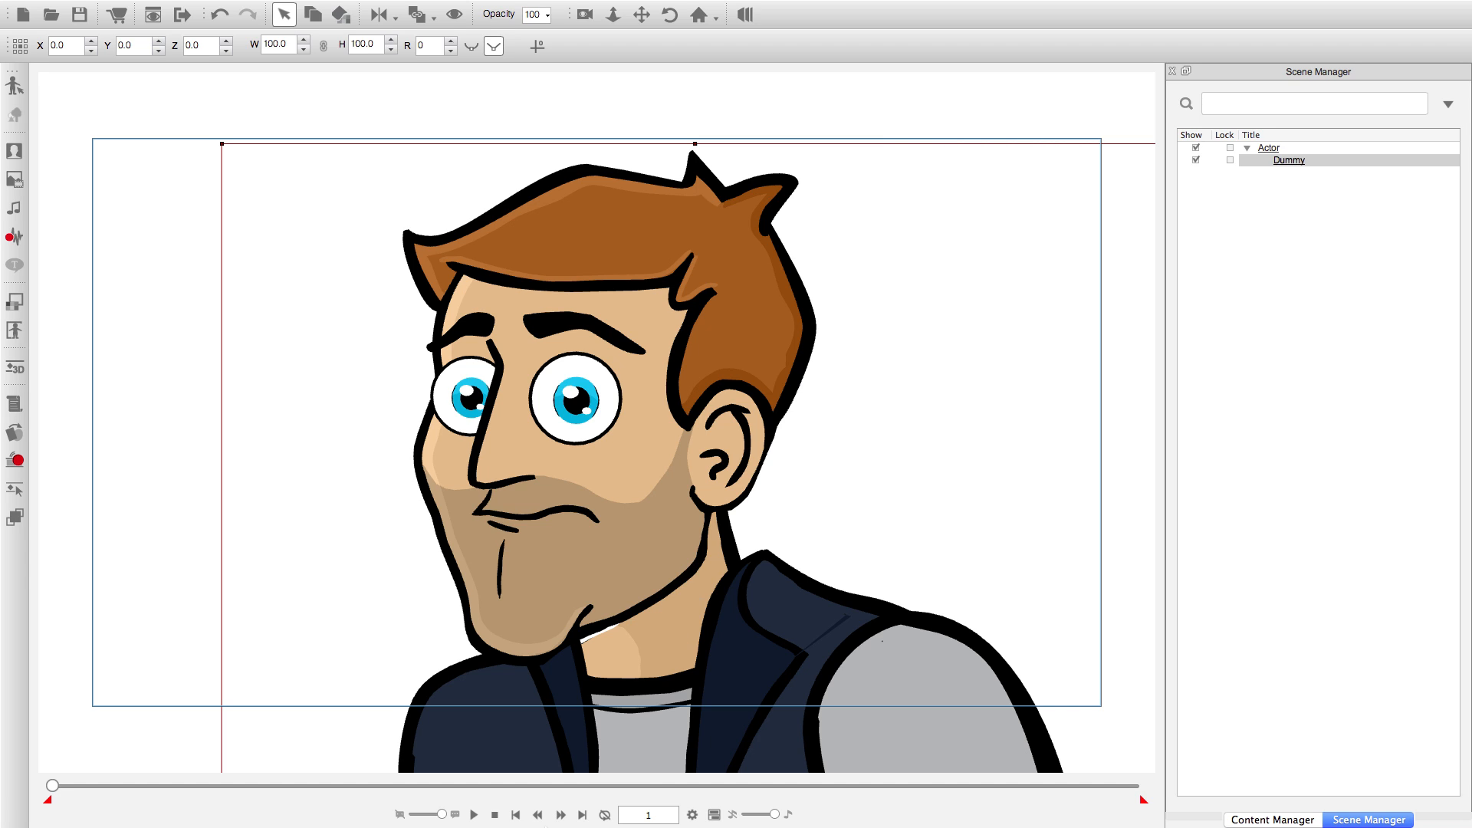
left_click(562, 816)
left_click(562, 816)
left_click(25, 434)
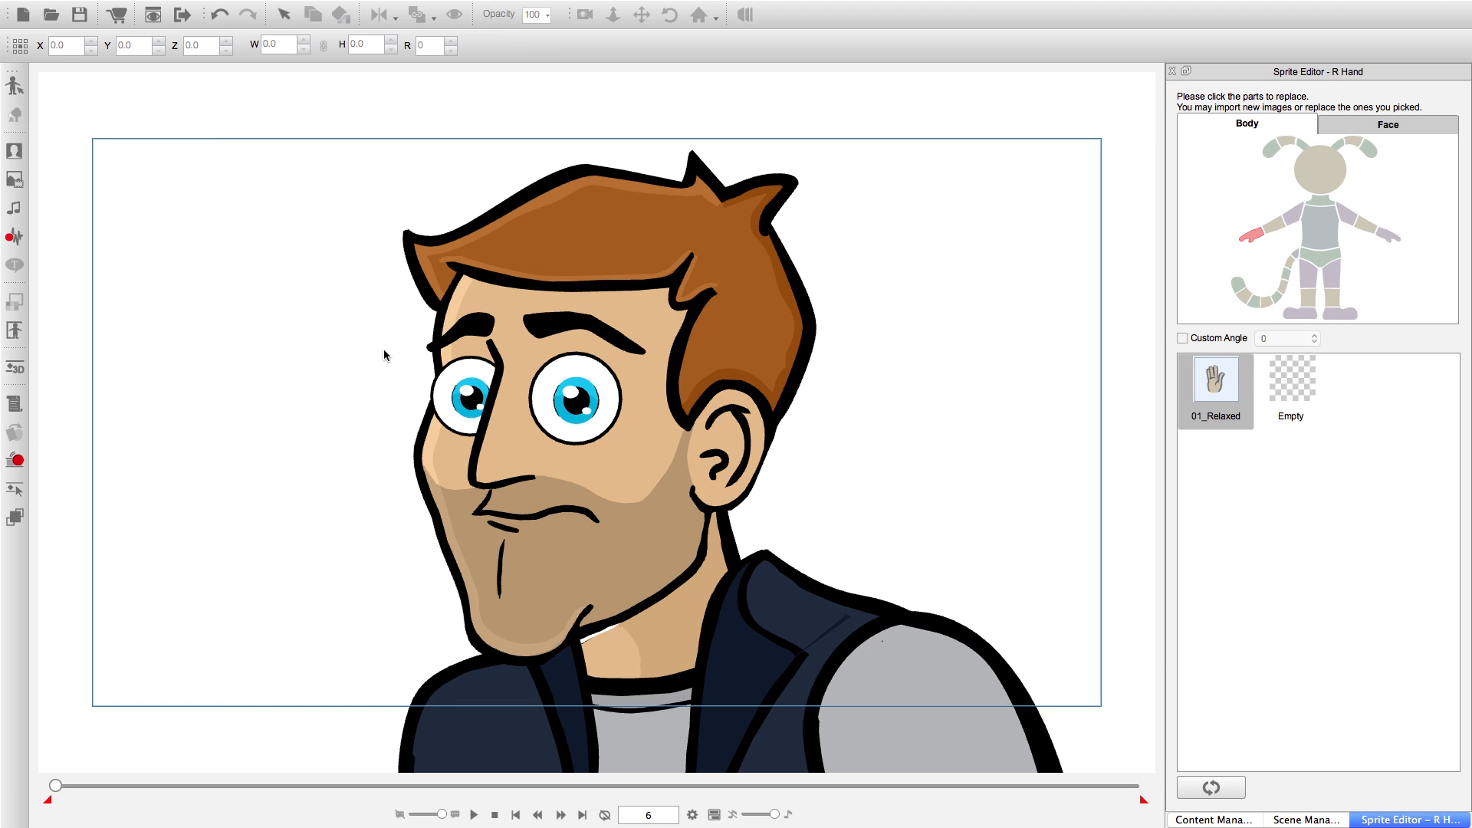
left_click(1369, 122)
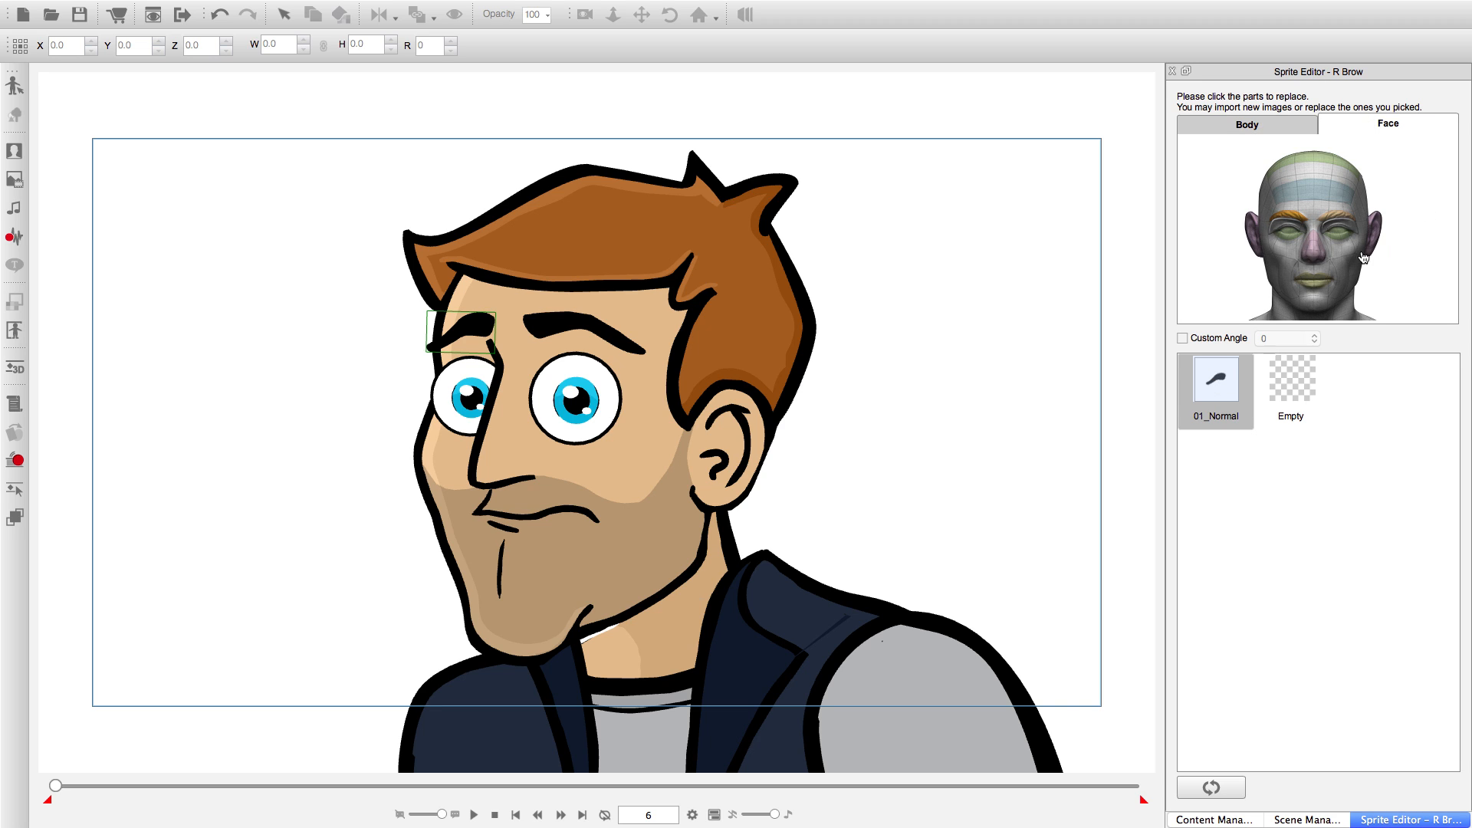
Select the left eye and preview its alternative sprites, including 02_Exert_Close, 05_Stretch, 06_Scare and 08_Angry.
left_click(1341, 238)
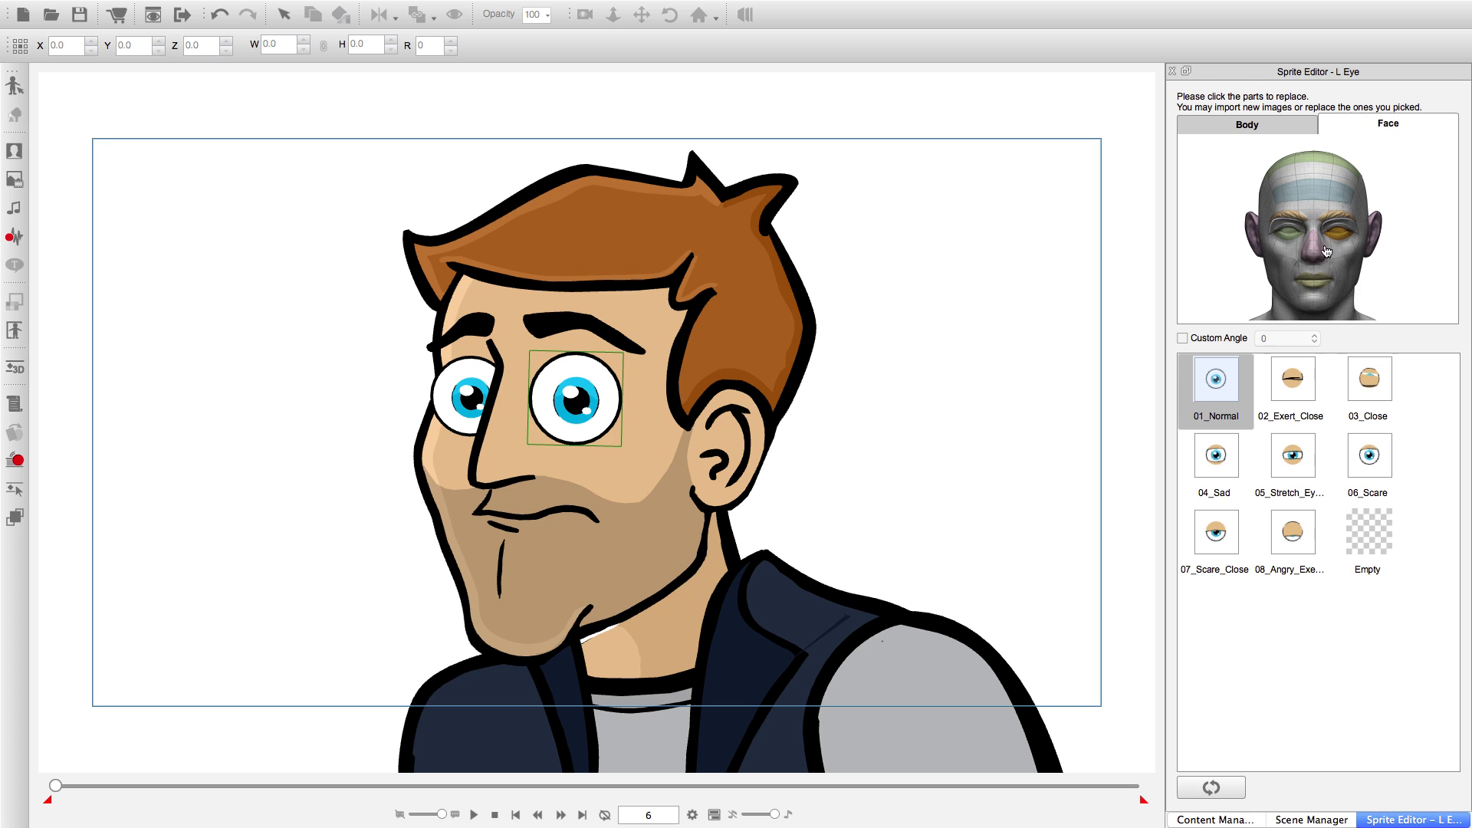
left_click(1367, 380)
left_click(1296, 395)
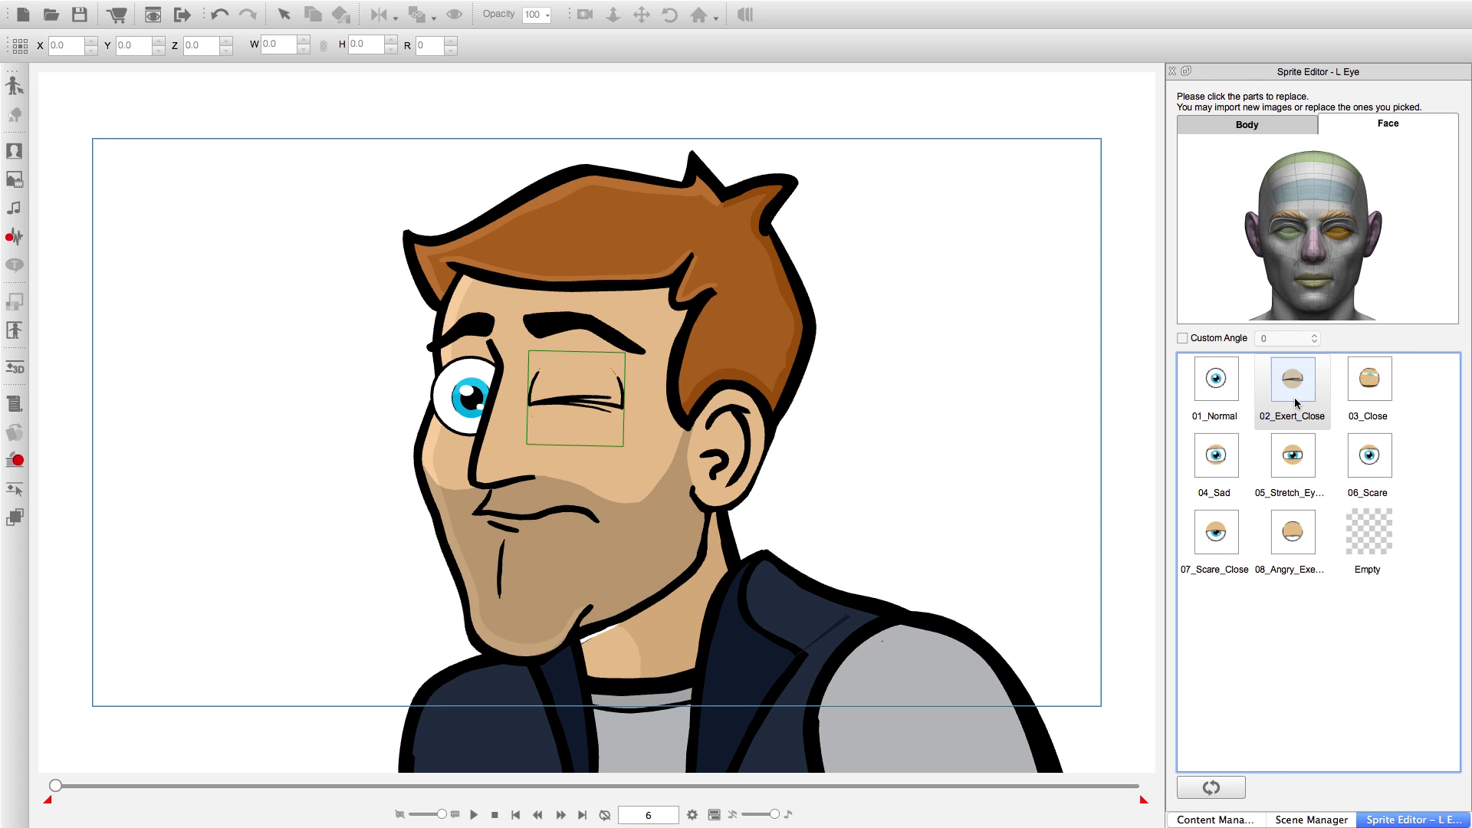
left_click(1228, 470)
left_click(1282, 454)
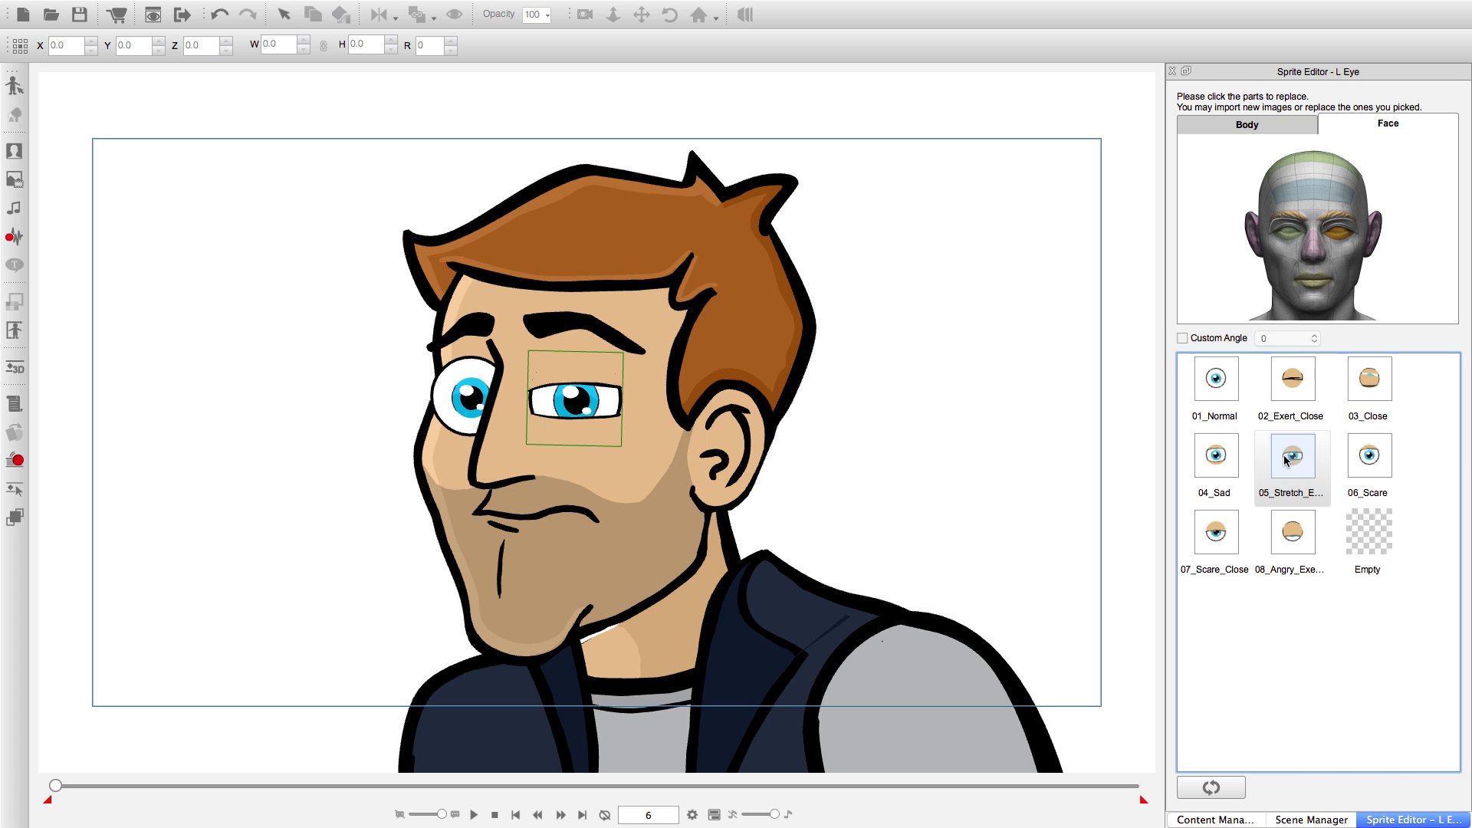
left_click(1380, 464)
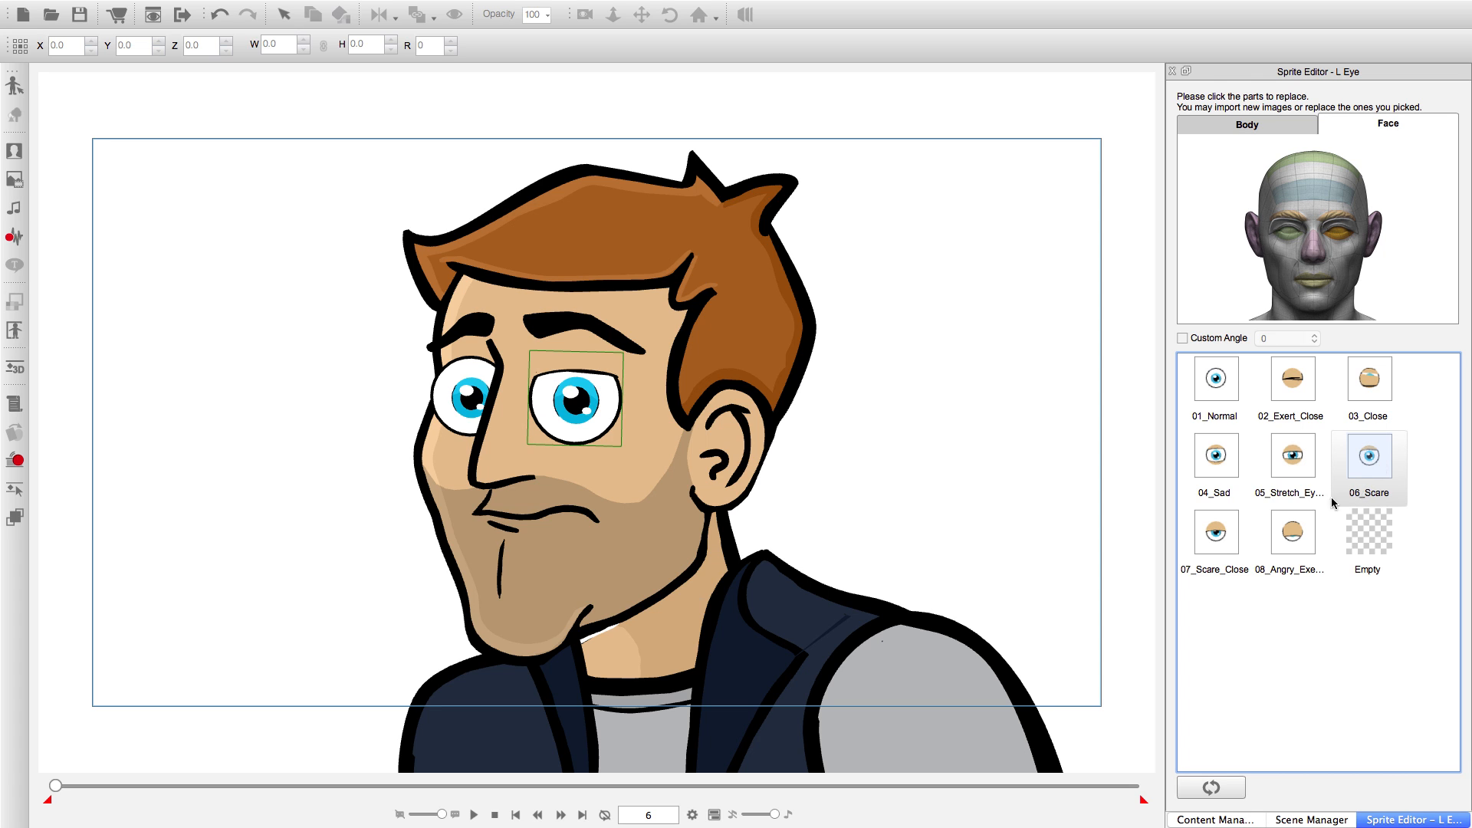
left_click(1210, 540)
left_click(1278, 532)
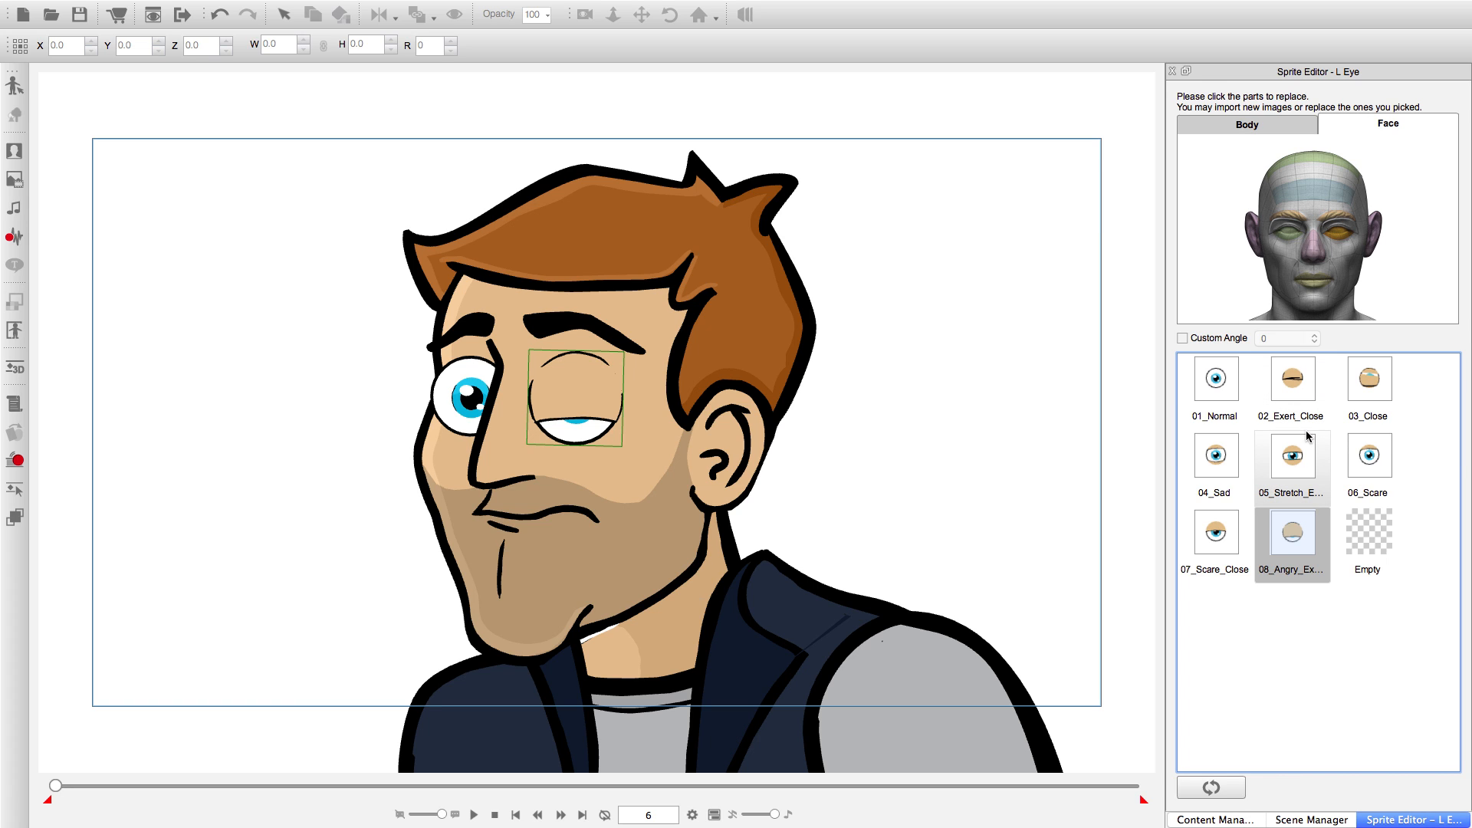
Close the left eye in stages: 06_Scare at frame 6, 07_Scare_Close at frame 8, 08_Angry at frame 10 and 03_Close at frame 12.
left_click(1363, 455)
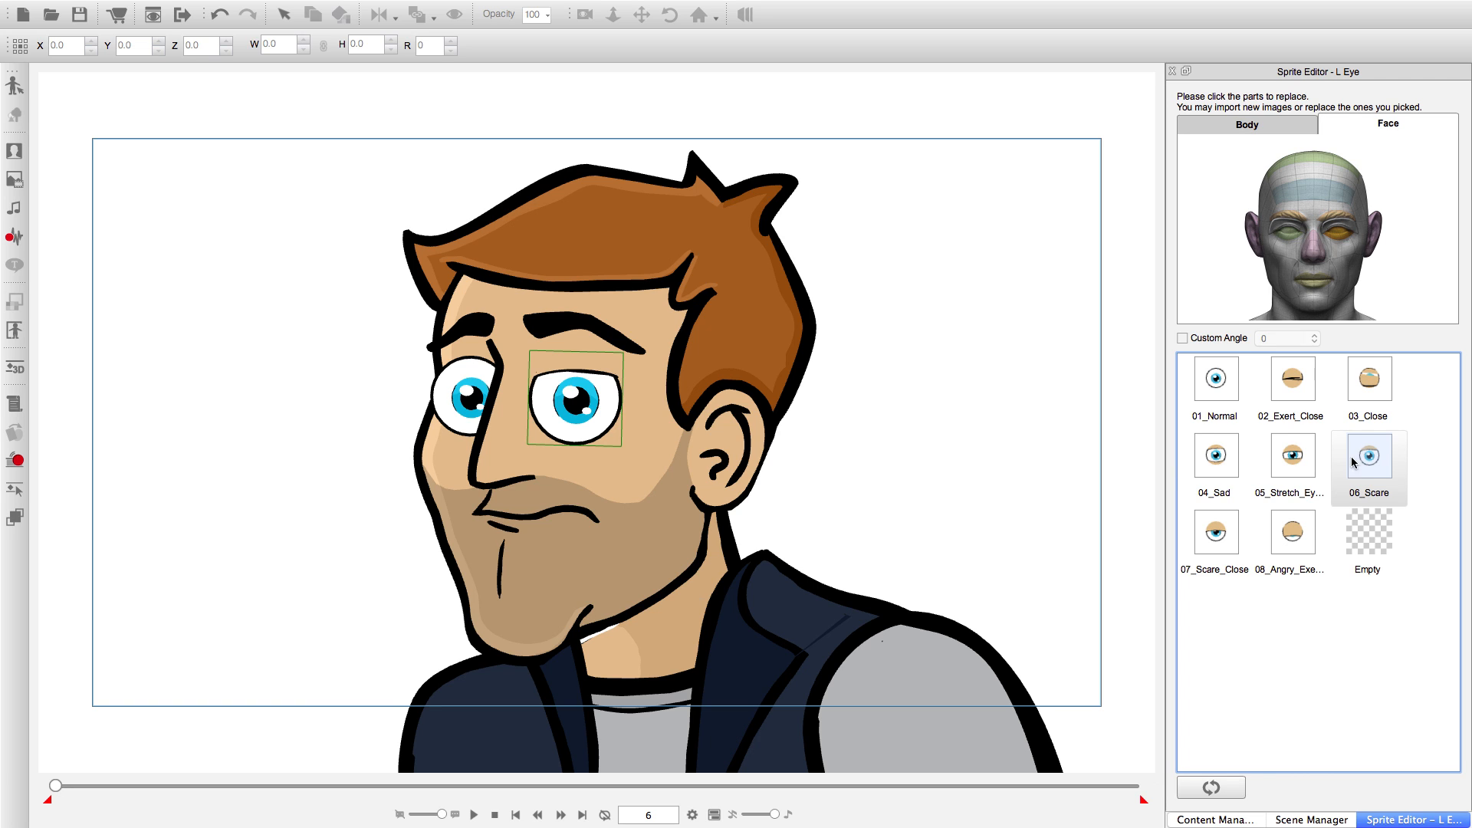
left_click(562, 816)
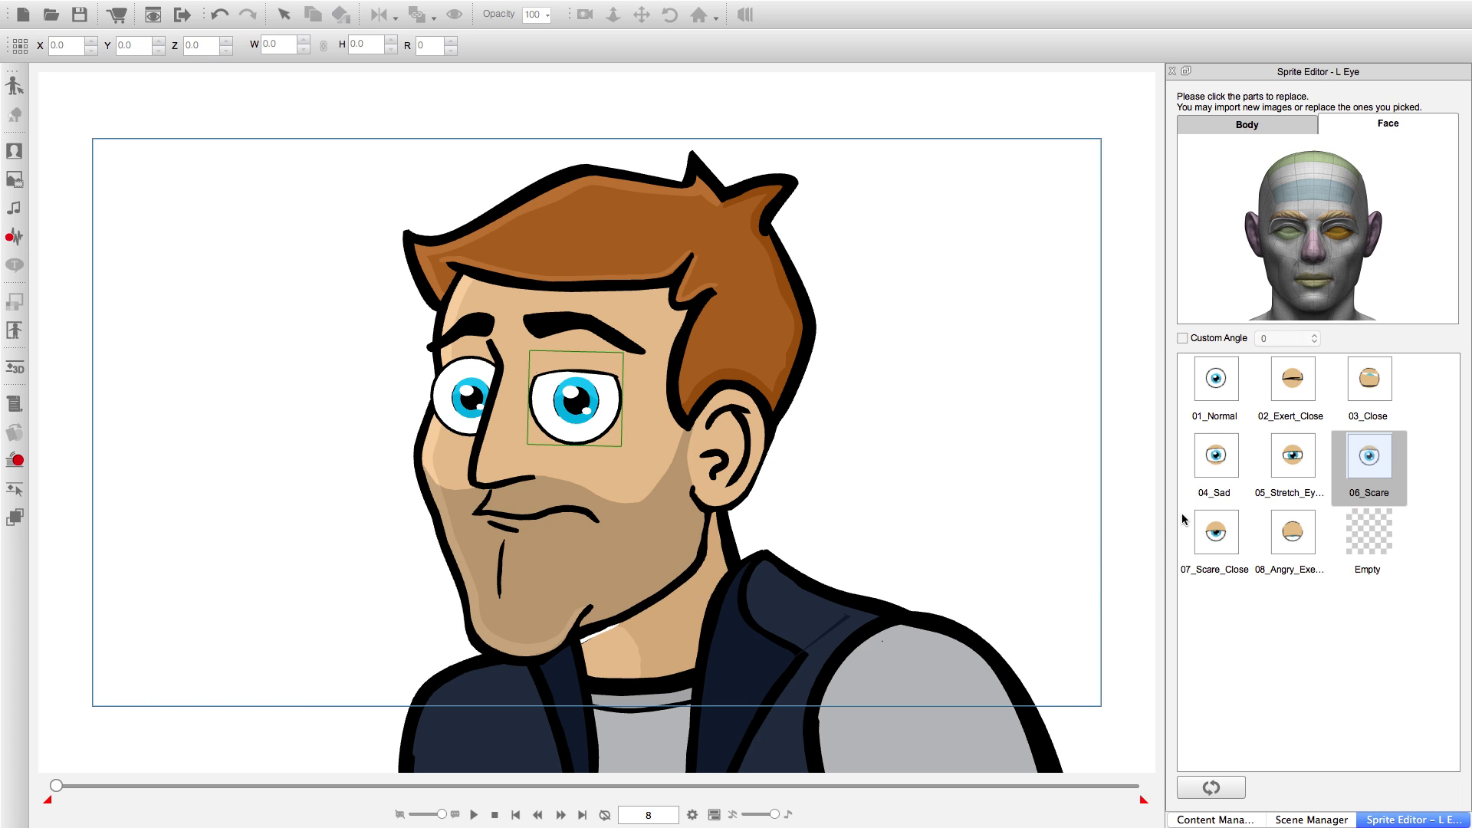
left_click(1216, 535)
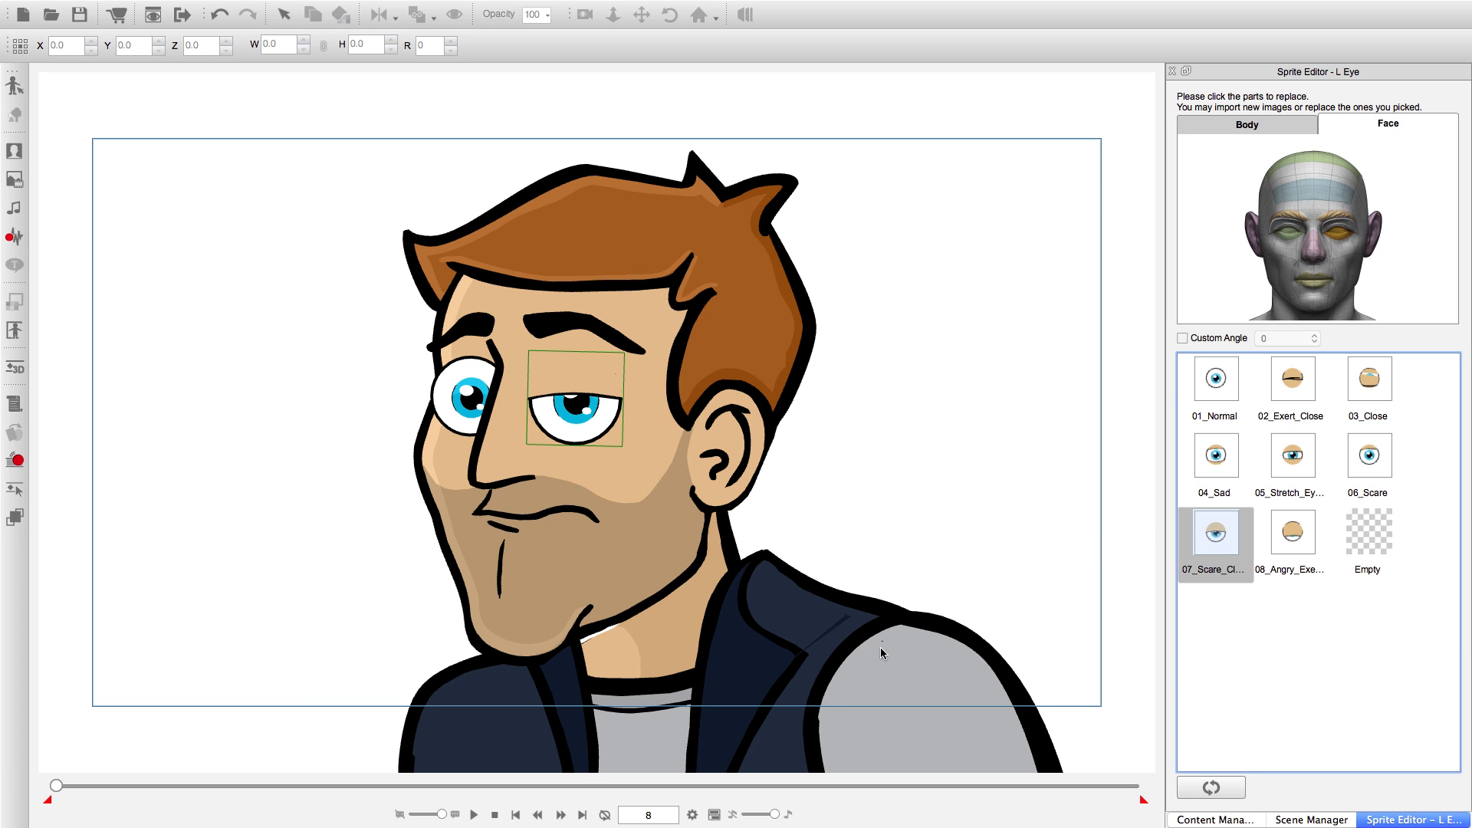
left_click(562, 815)
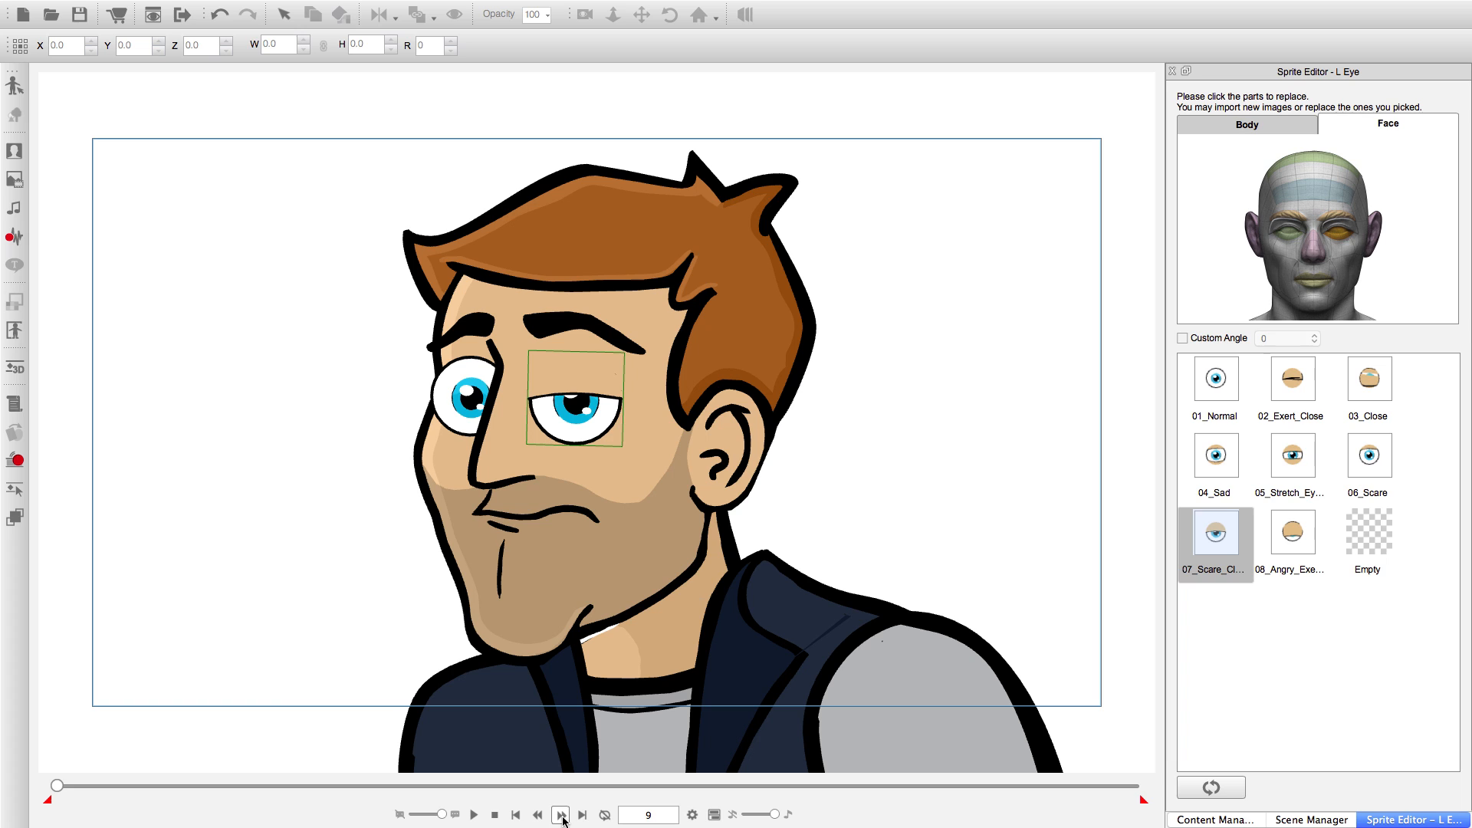
left_click(562, 815)
left_click(1293, 535)
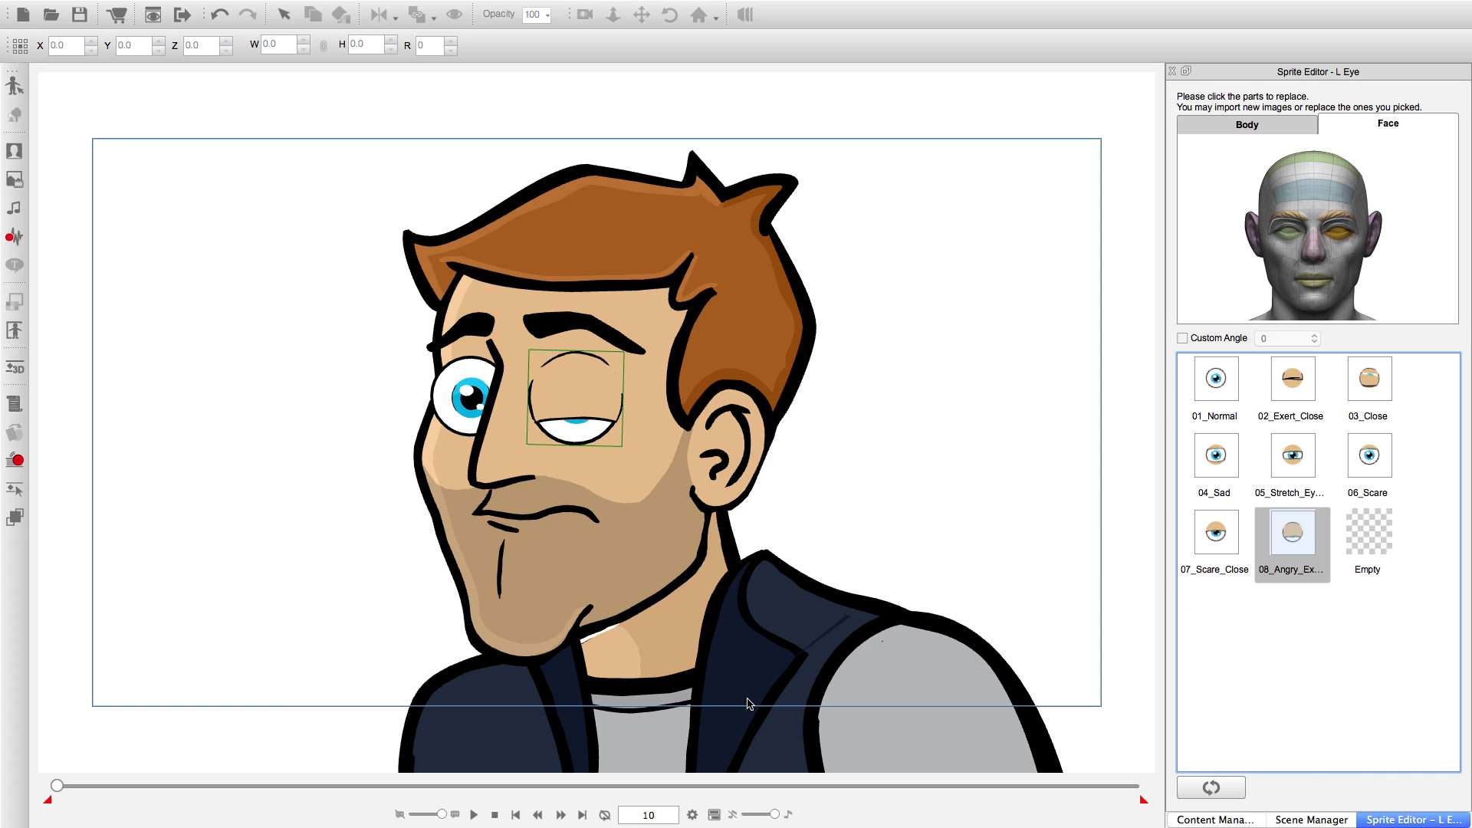
left_click(562, 815)
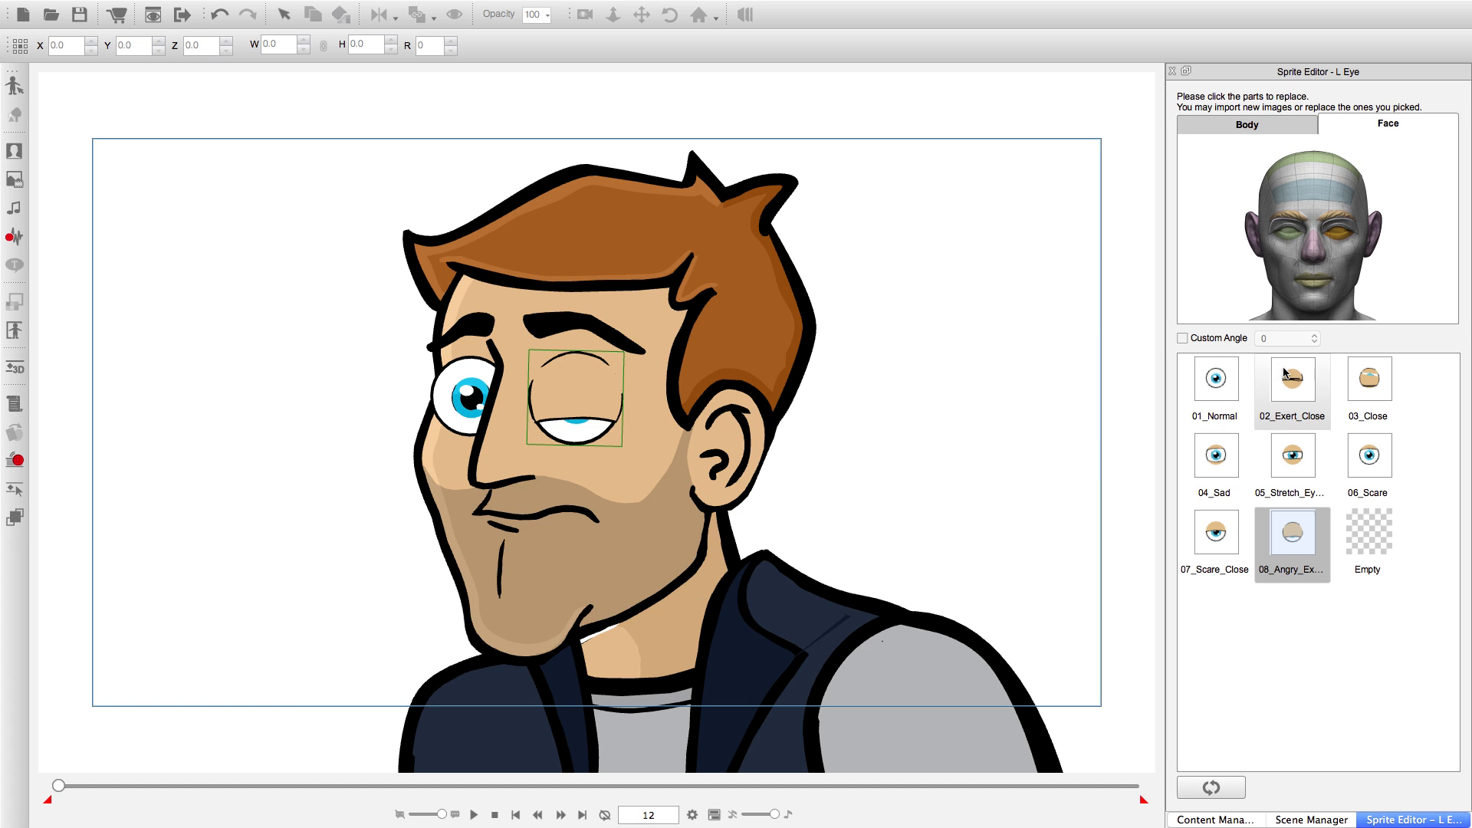
left_click(1369, 377)
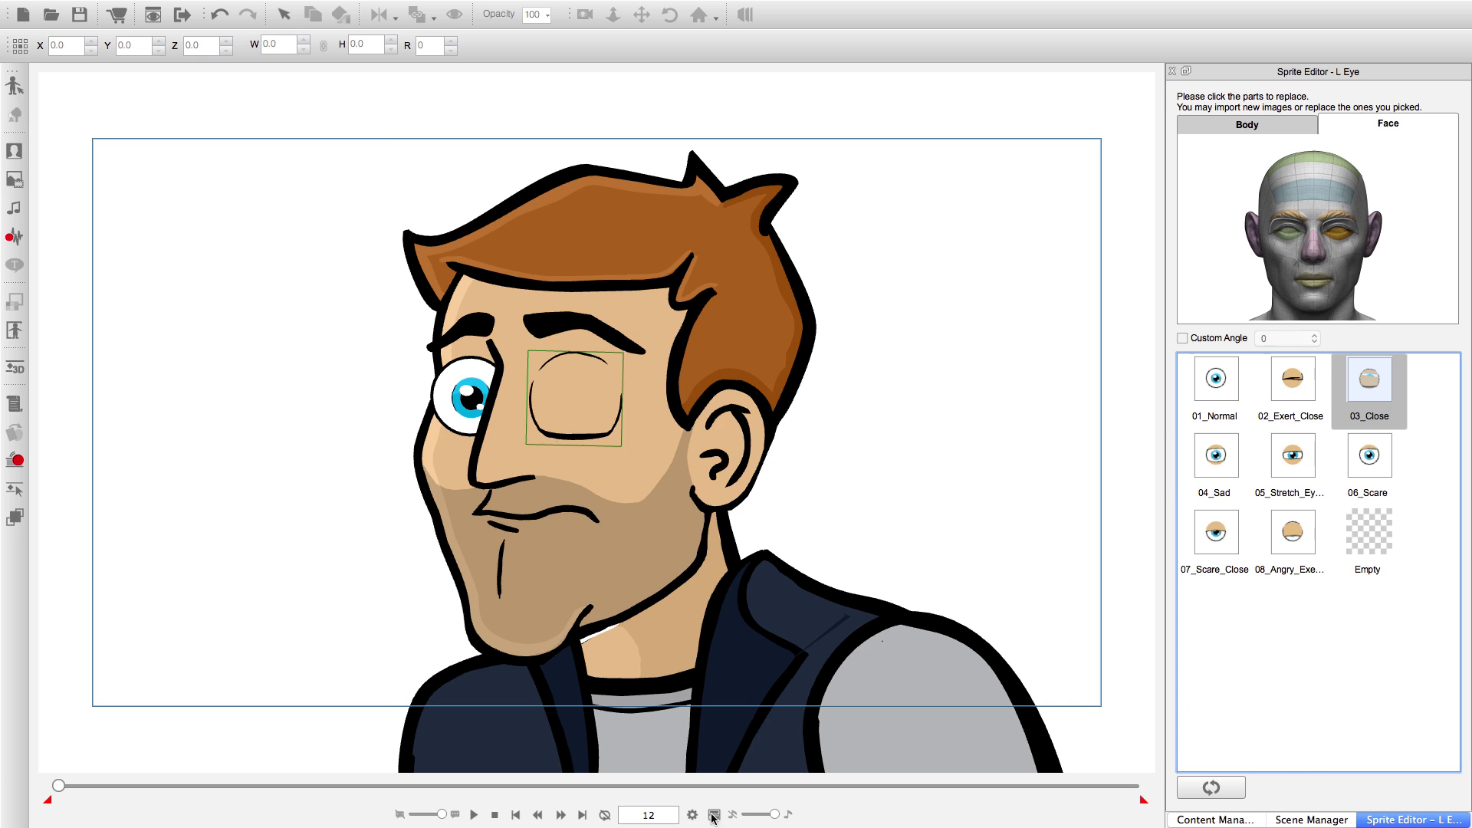
Reopen the left eye in stages: 08_Angry at frame 14, 07_Scare_Close at frame 15, 06_Scare at frame 16 and 01_Normal at frame 17.
left_click(561, 815)
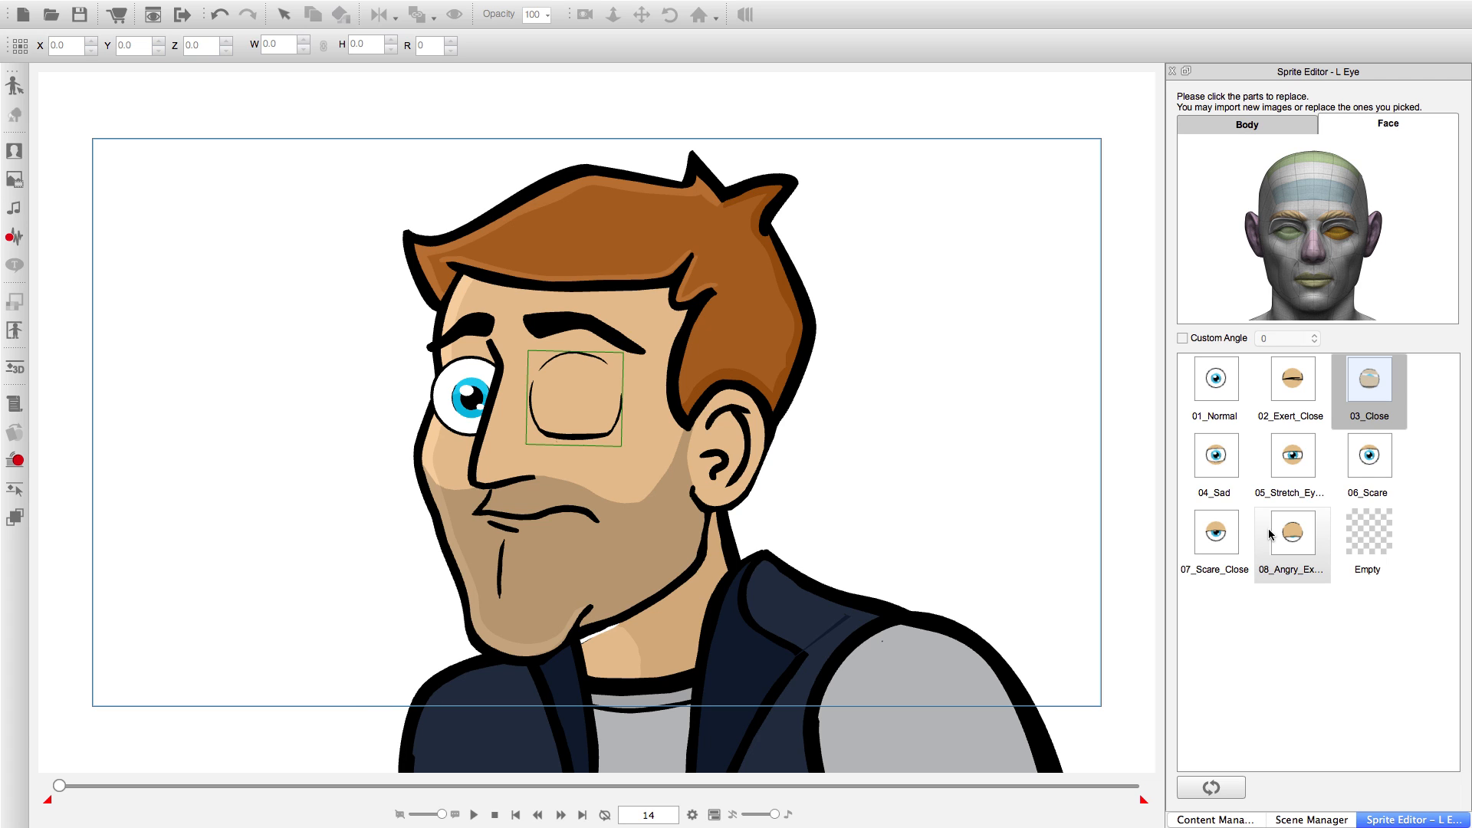
left_click(1311, 539)
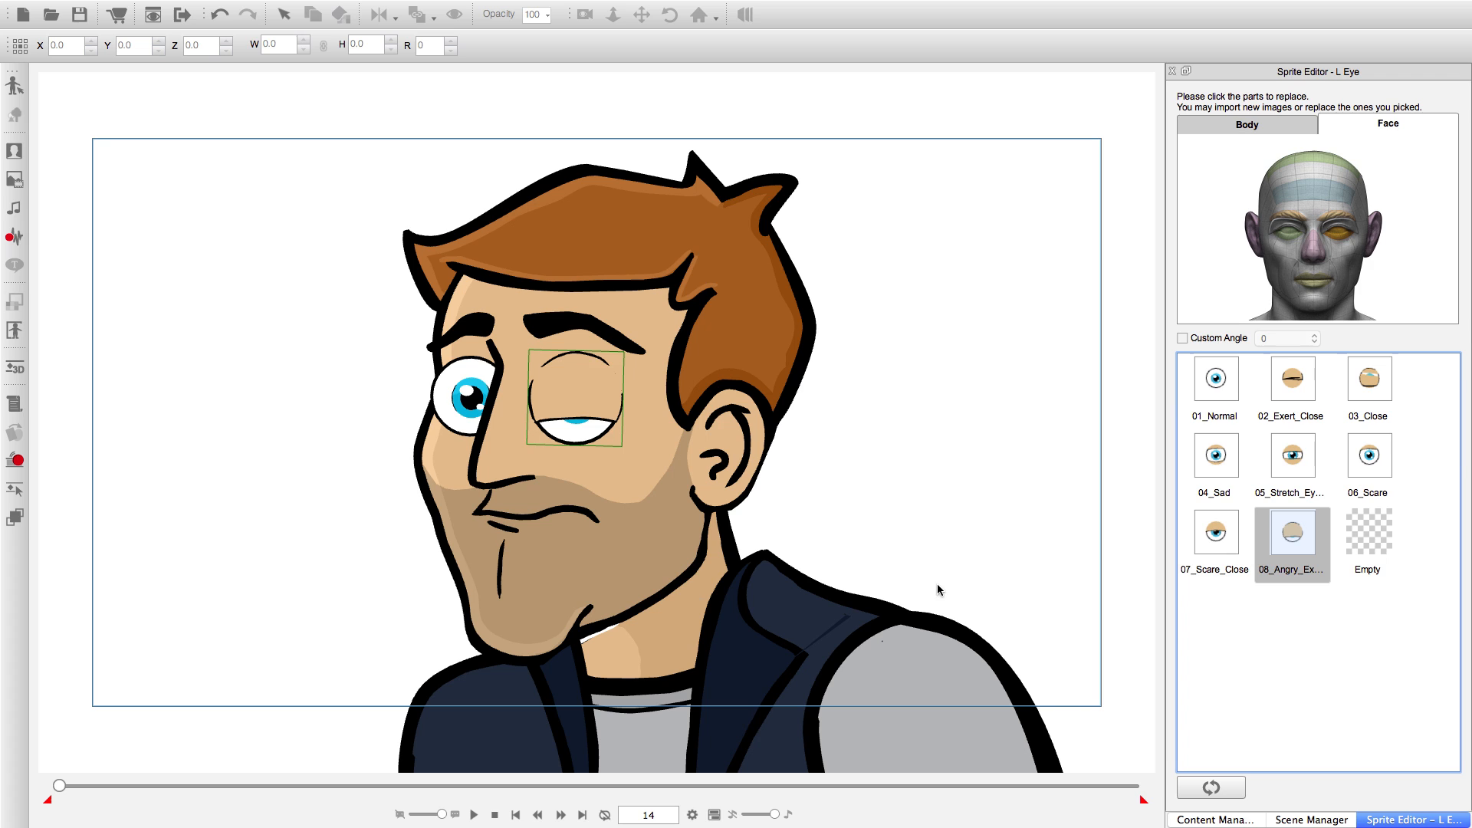
left_click(561, 815)
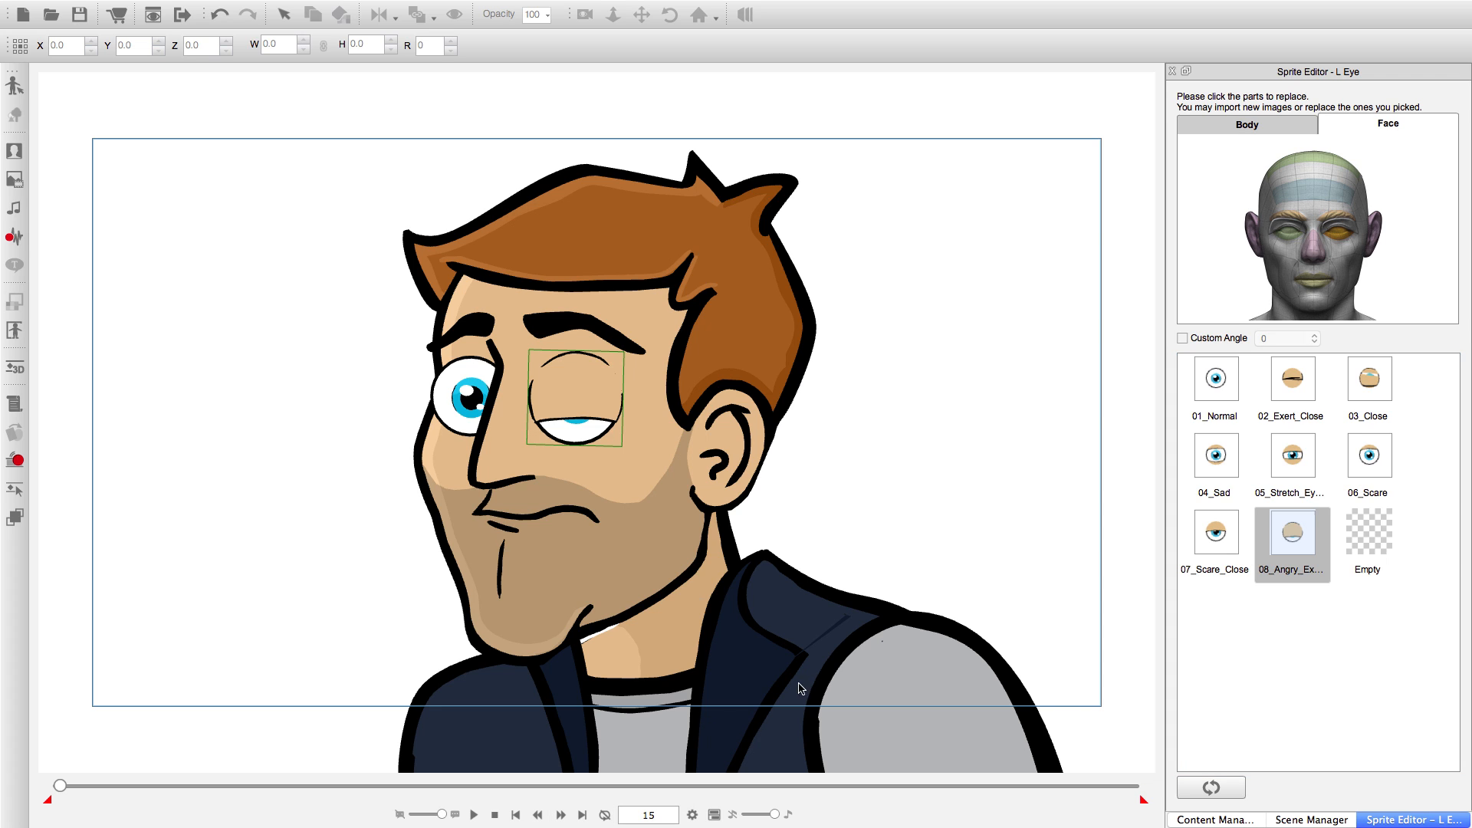
left_click(1217, 537)
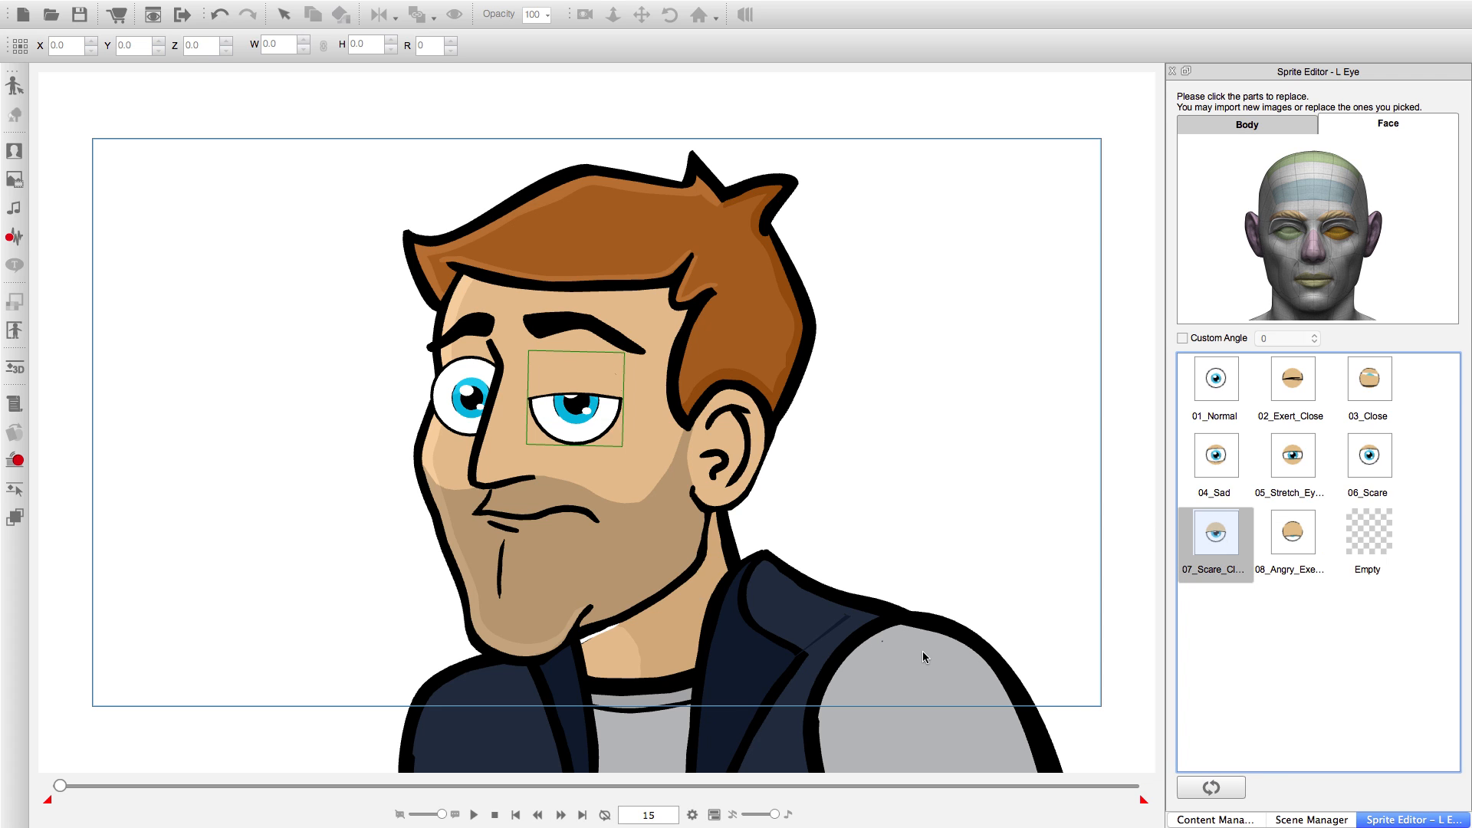
left_click(560, 814)
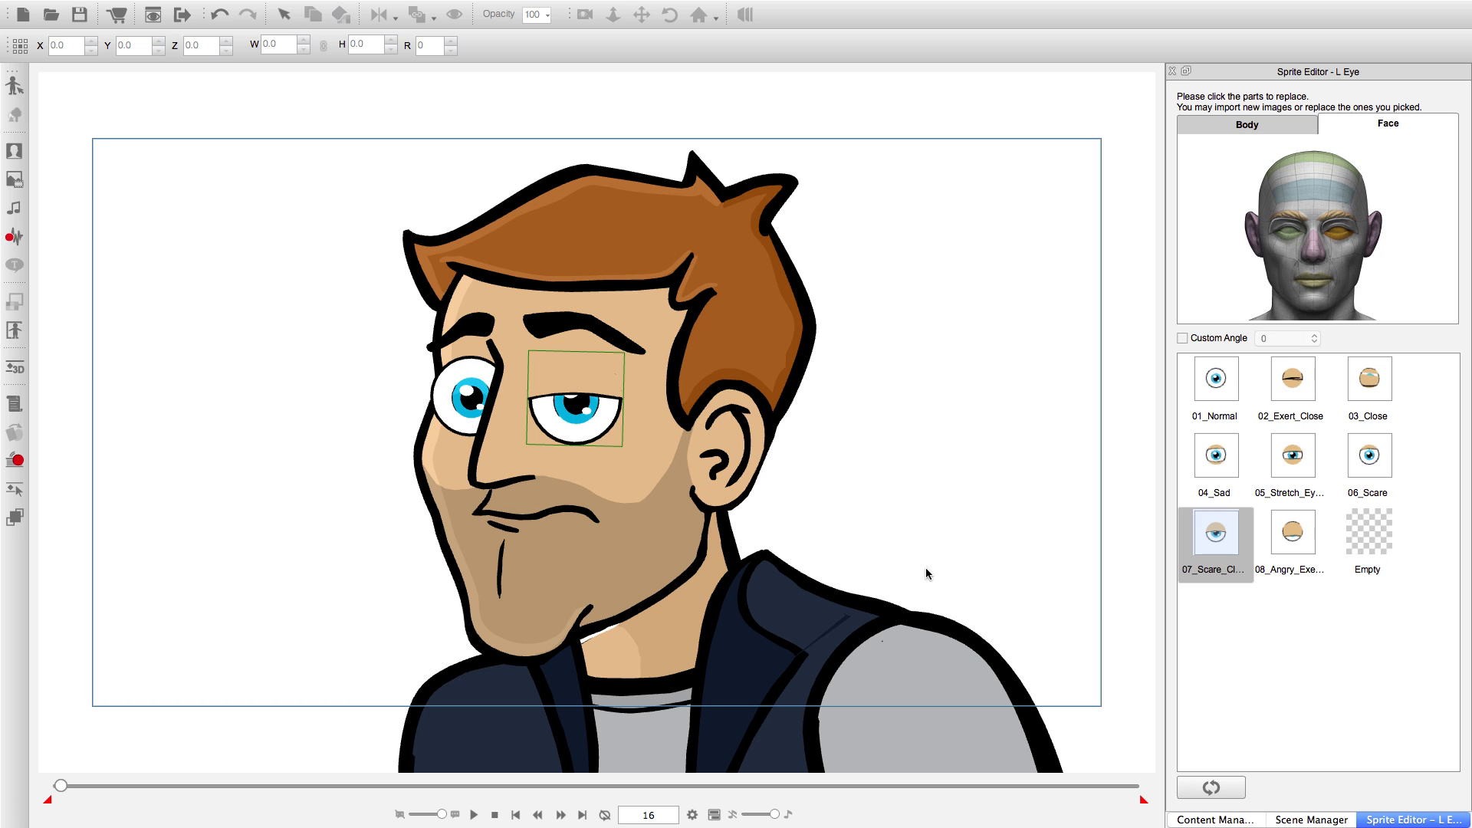
left_click(1362, 456)
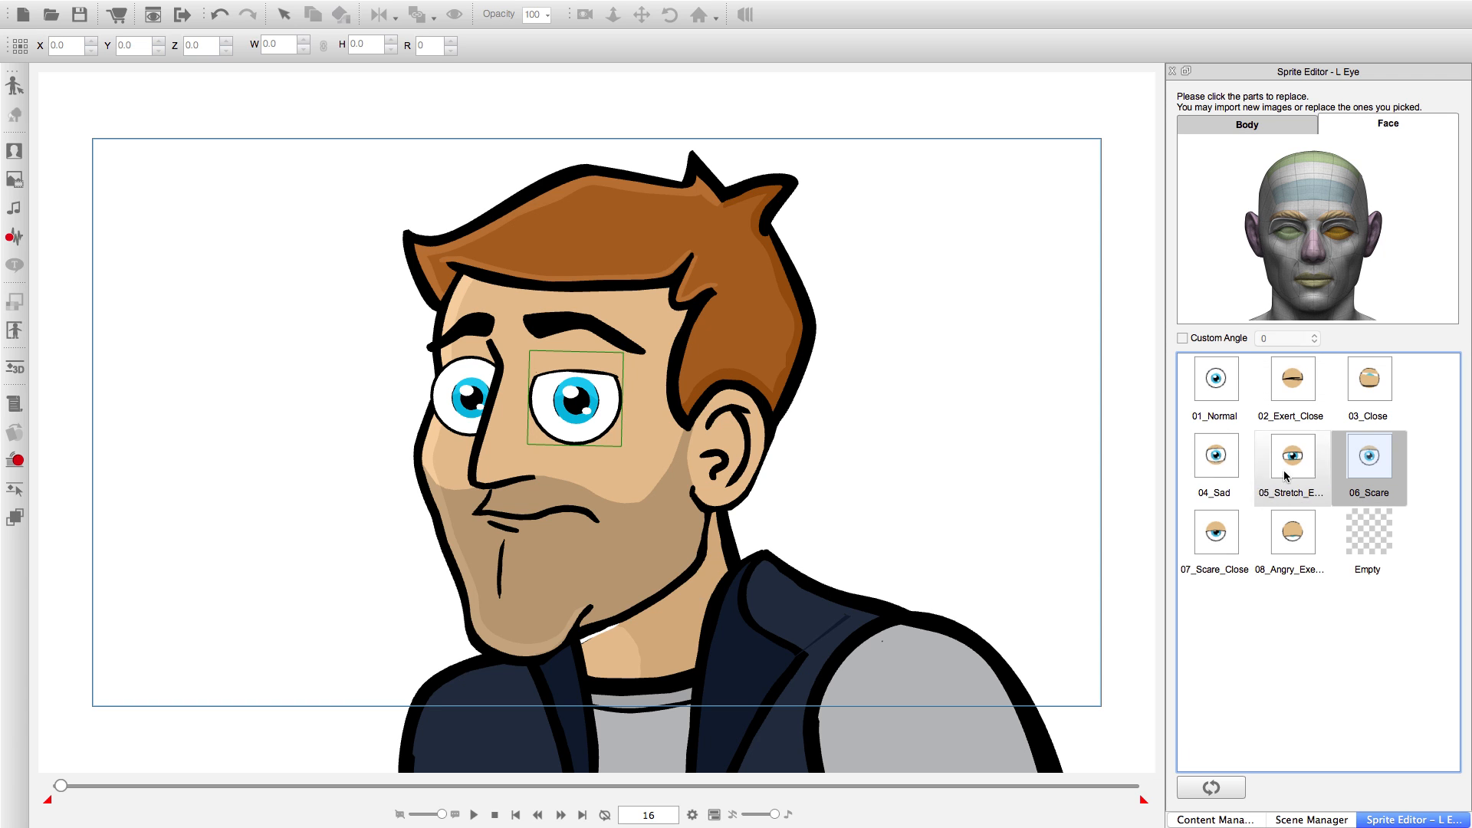
left_click(562, 816)
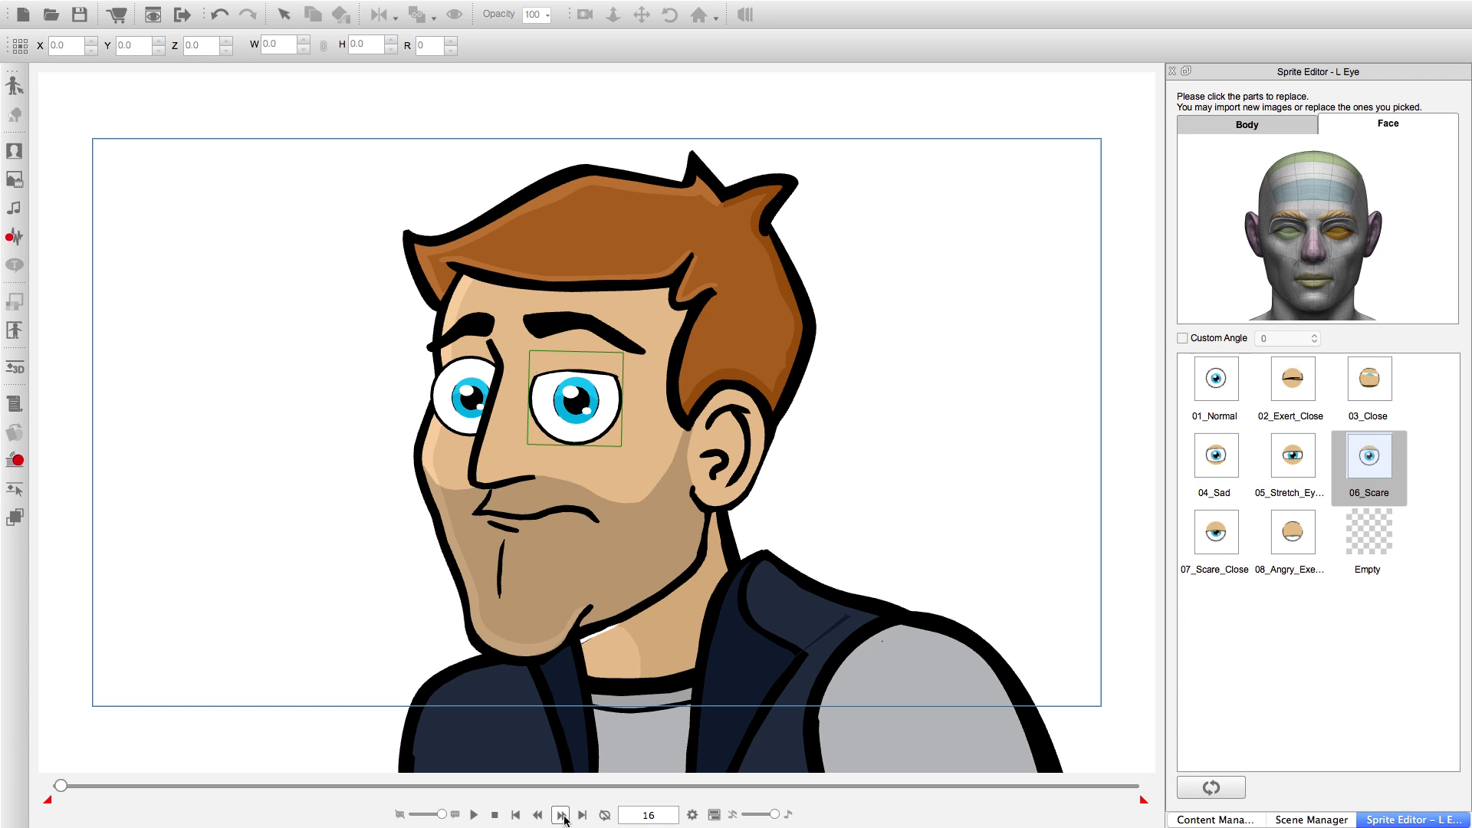
left_click(1207, 394)
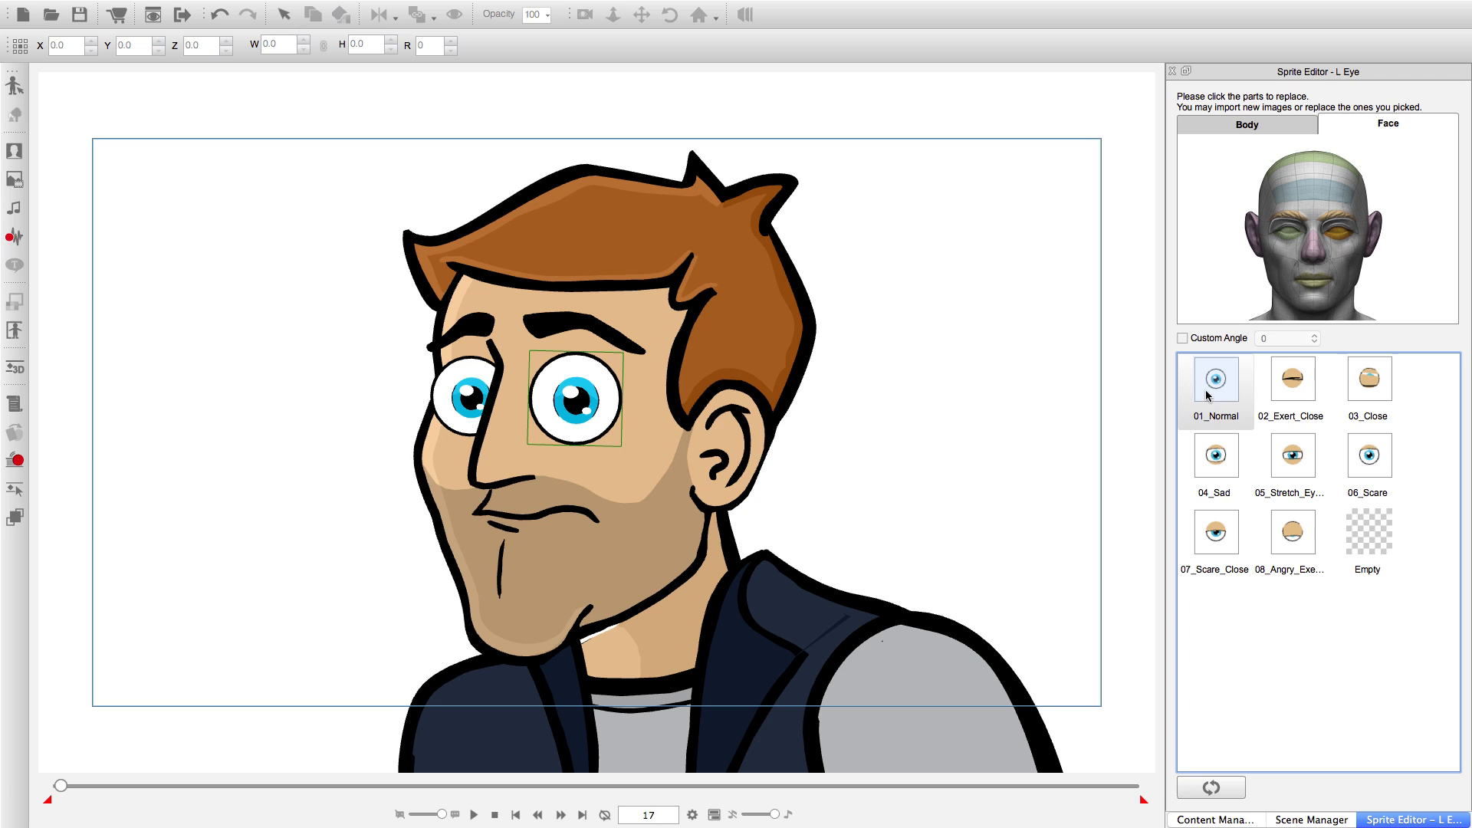
Advance to frame 20 and set the project's total length to 20 frames.
left_click(561, 815)
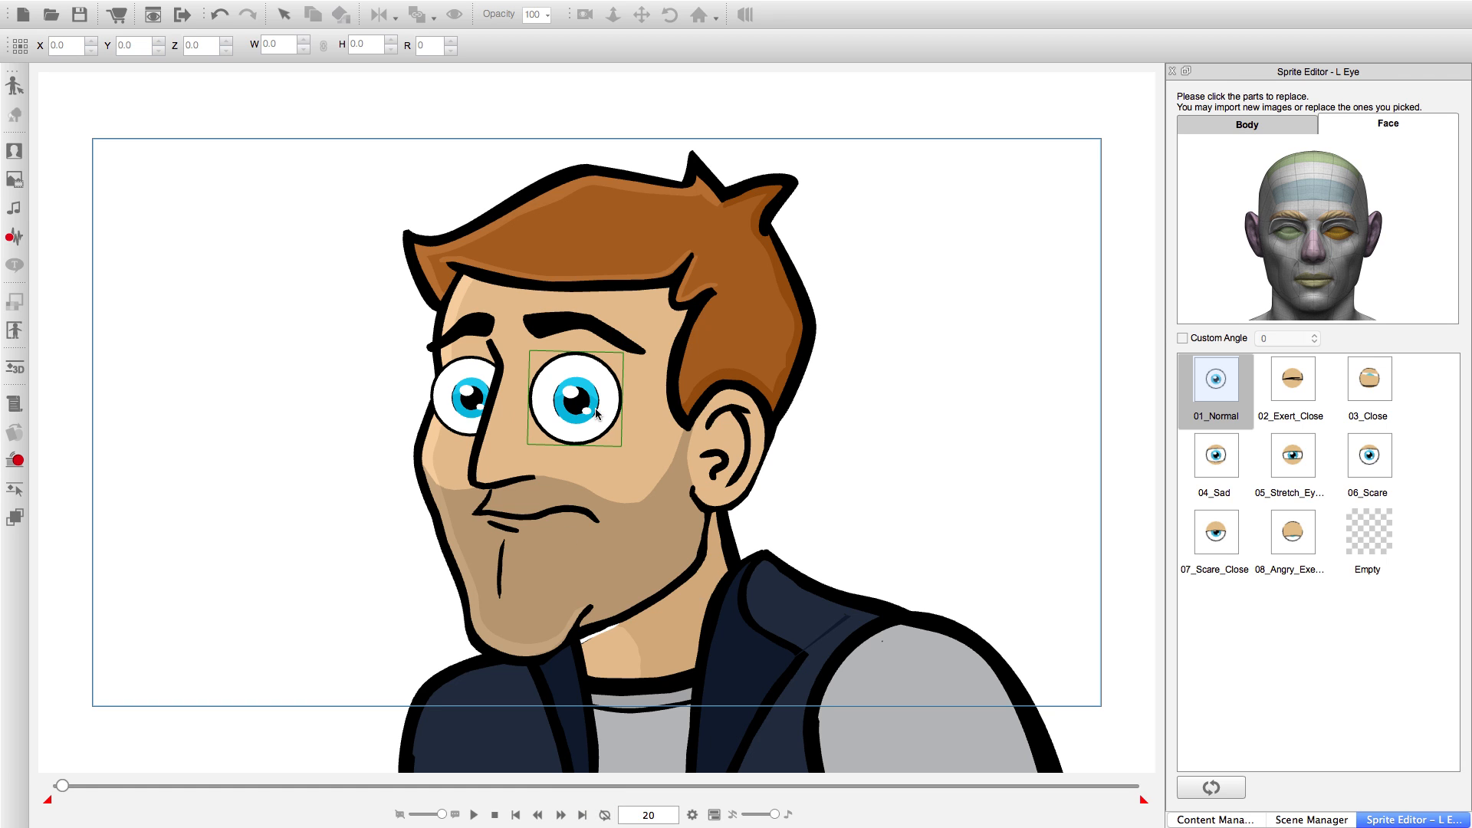
left_click(694, 815)
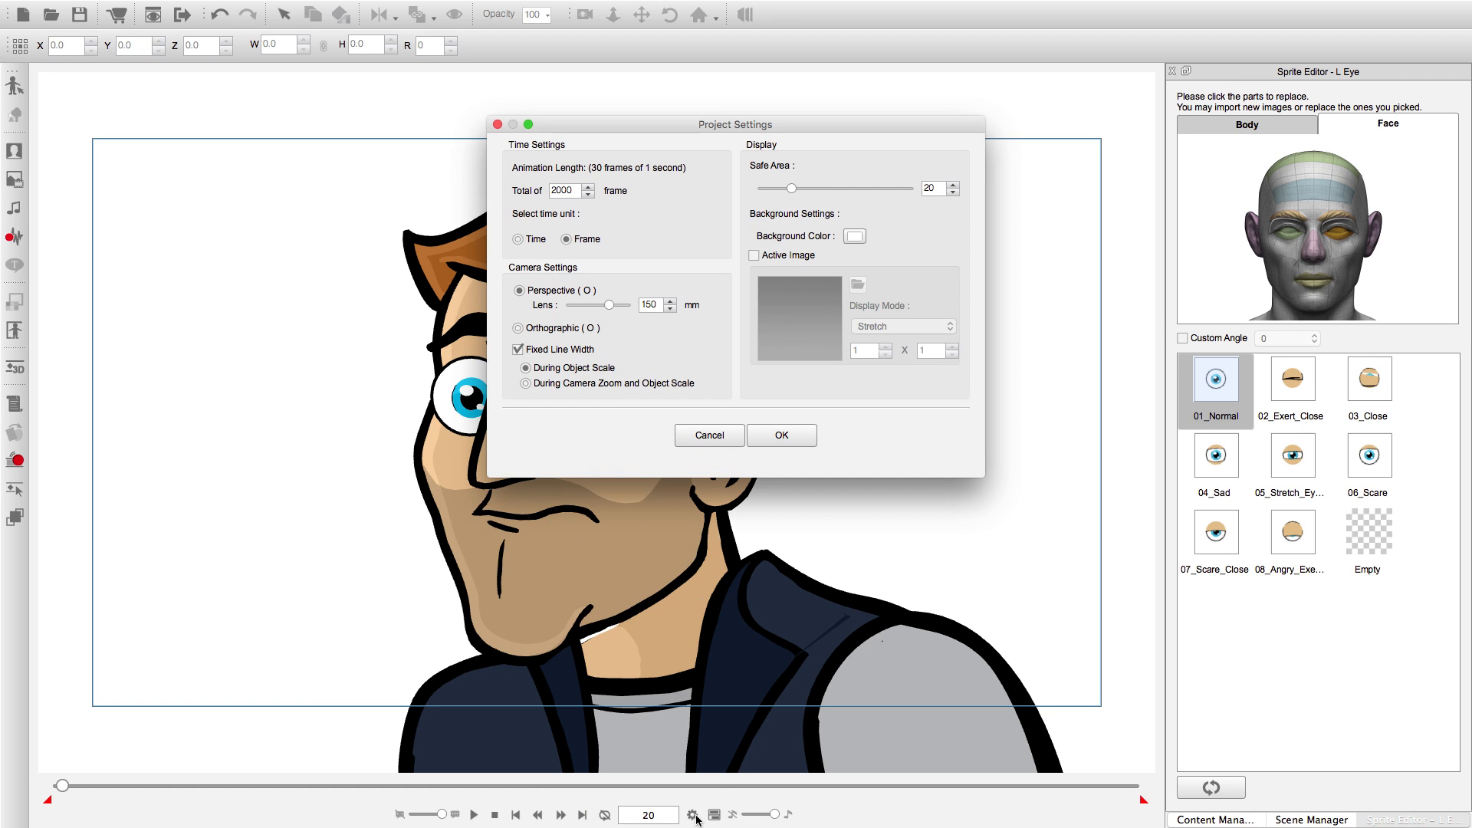
double_click(572, 192)
type("2")
key("Return")
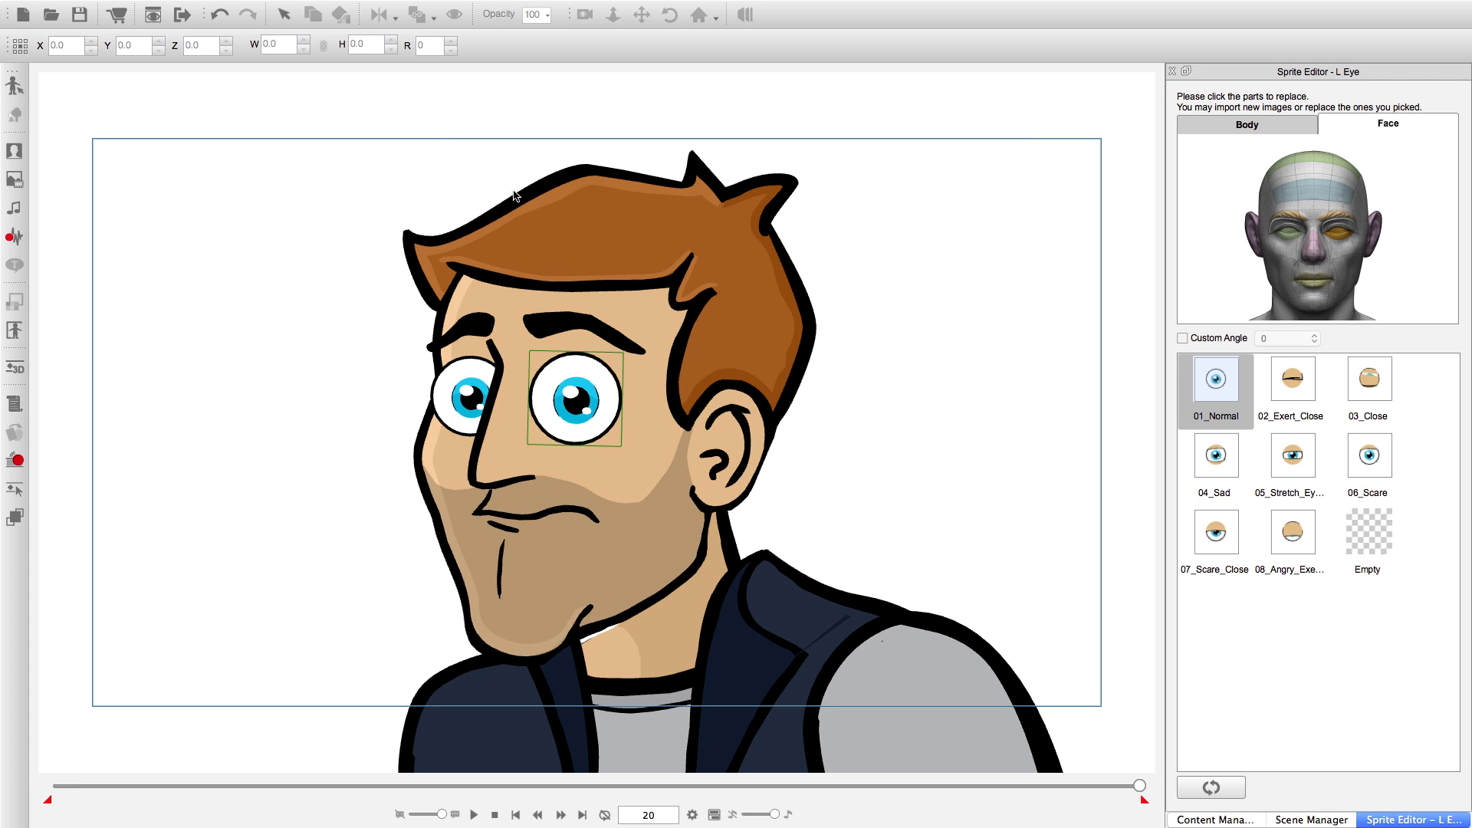
Play the left eye's blink, turn on looping to watch it repeat, and stop playback.
left_click(474, 816)
left_click(473, 815)
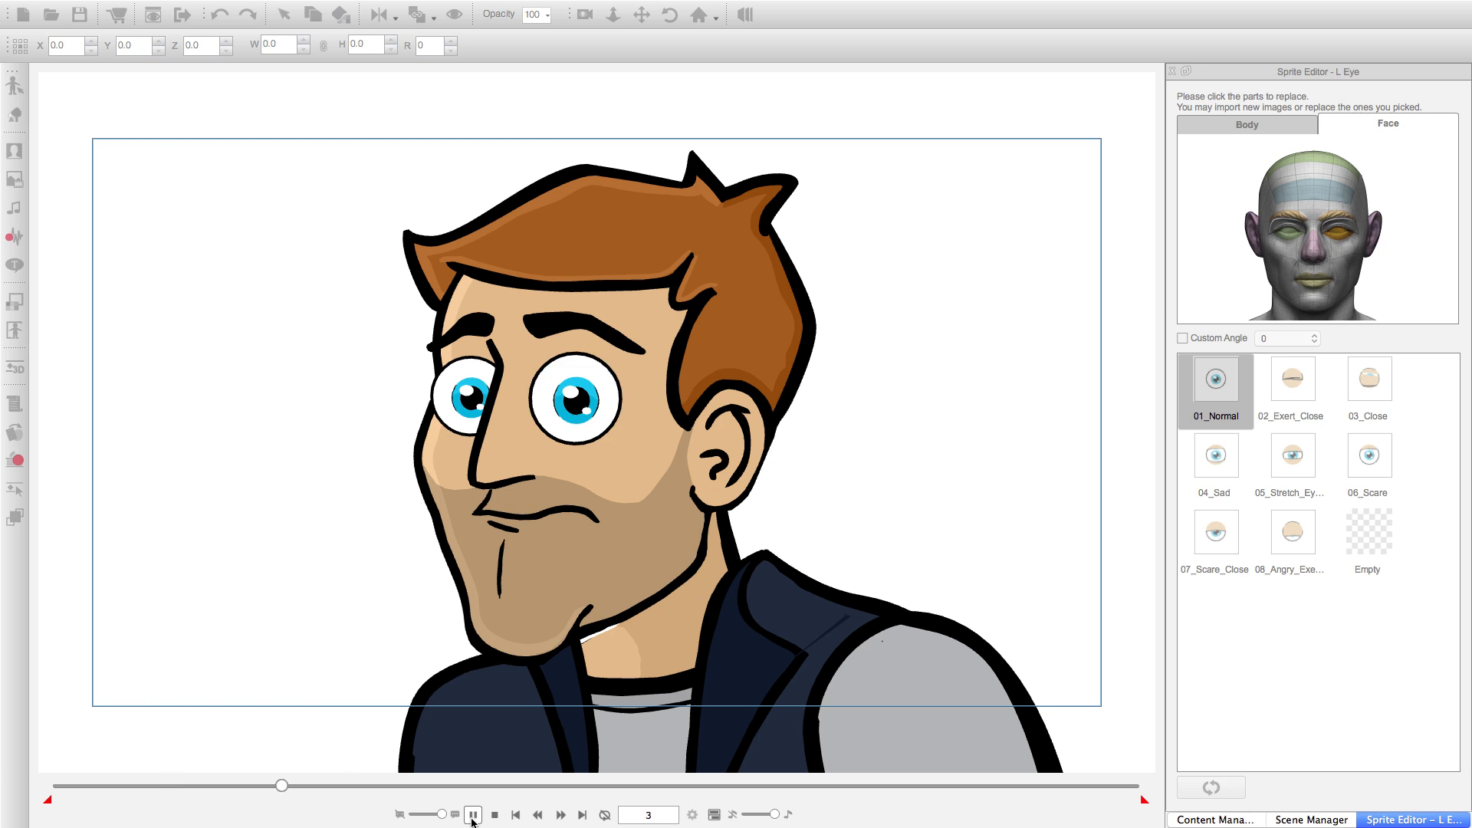
left_click(607, 817)
left_click(474, 815)
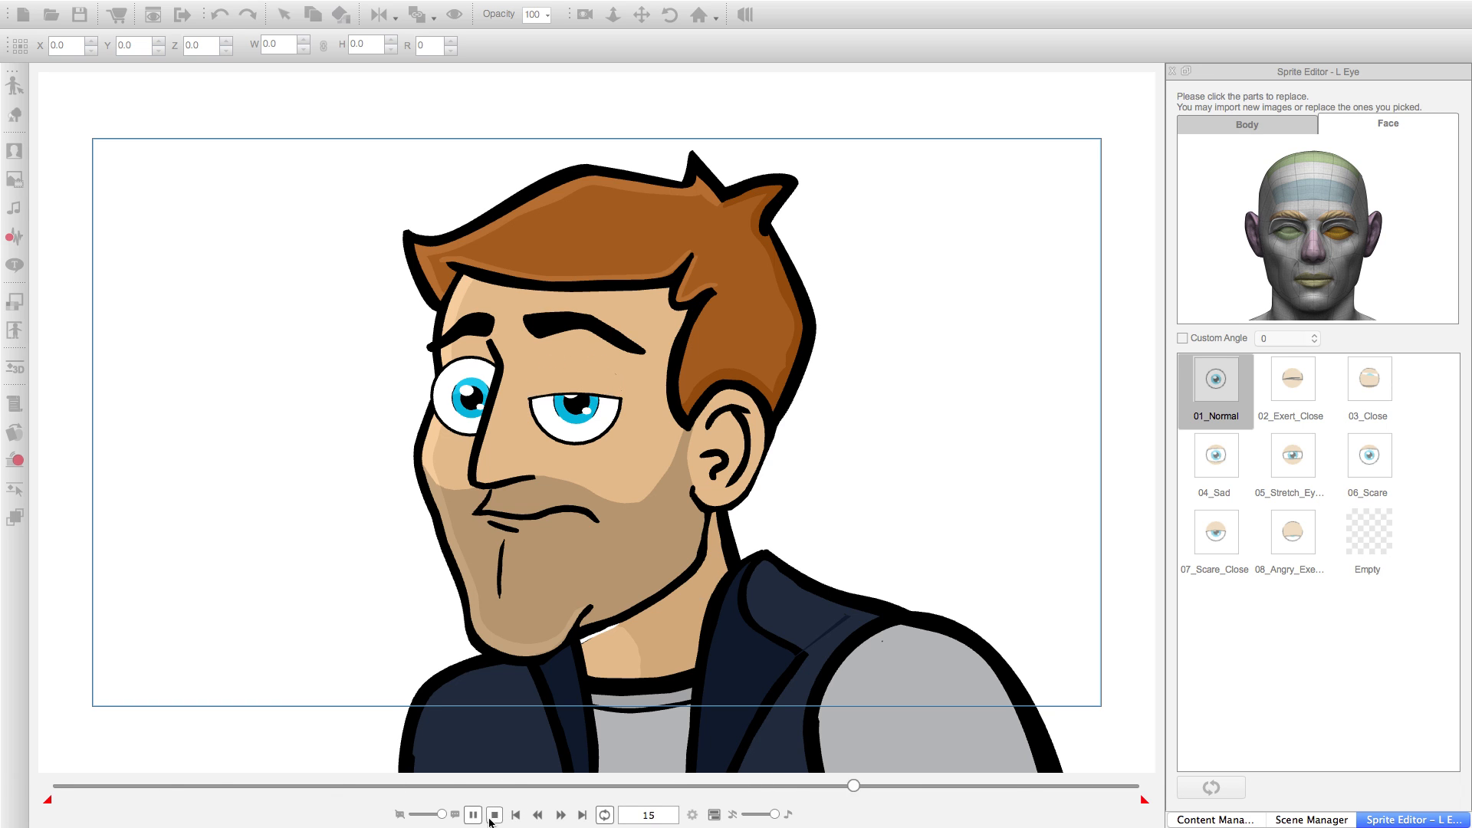
left_click(495, 815)
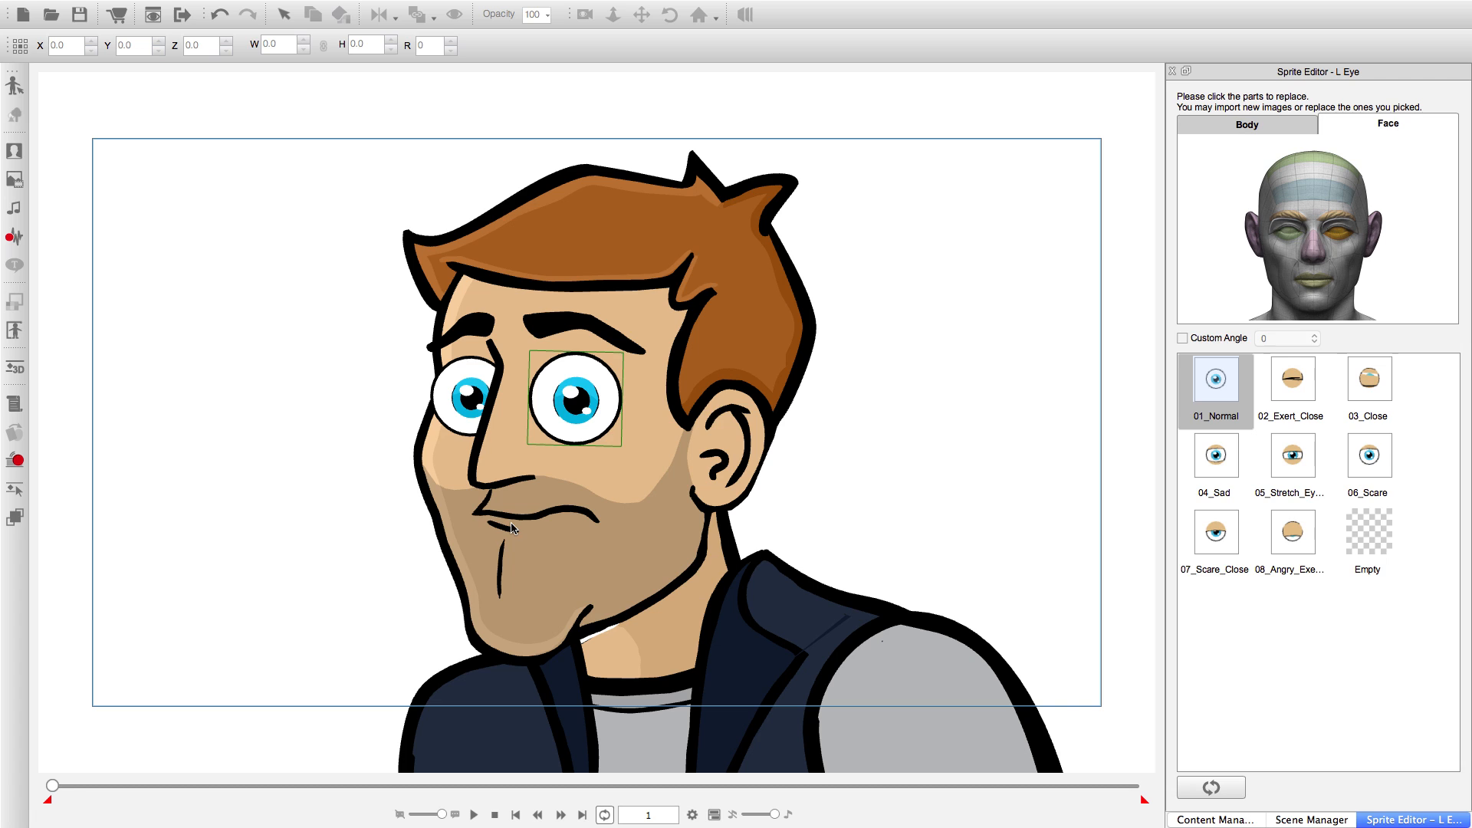
Select the right eye and set its sprite to 06_Scare at frame 6 and 07_Scare_Close at frame 8.
left_click(470, 387)
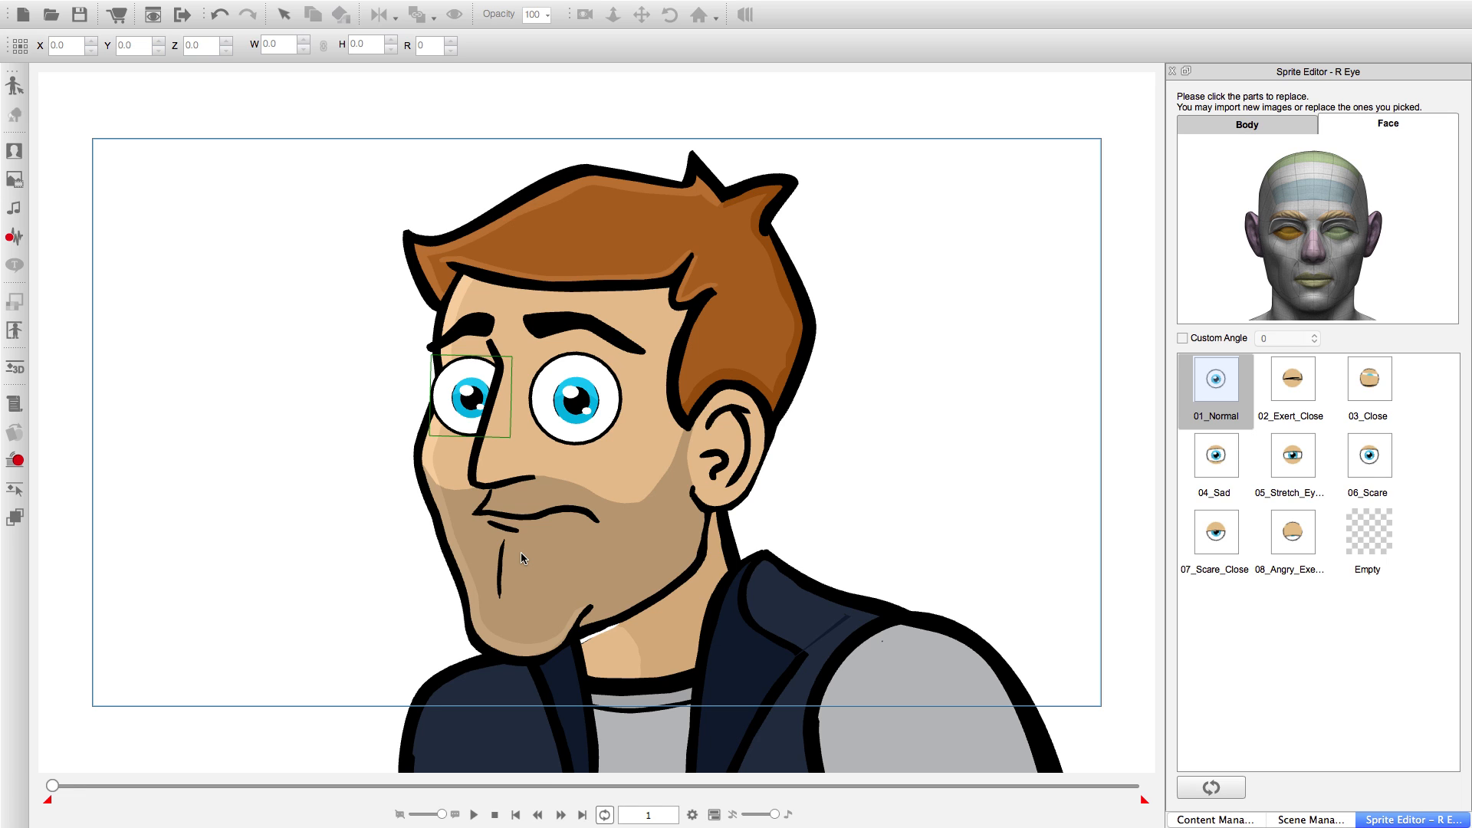
left_click(560, 814)
left_click(561, 815)
left_click(561, 814)
left_click(560, 814)
left_click(561, 814)
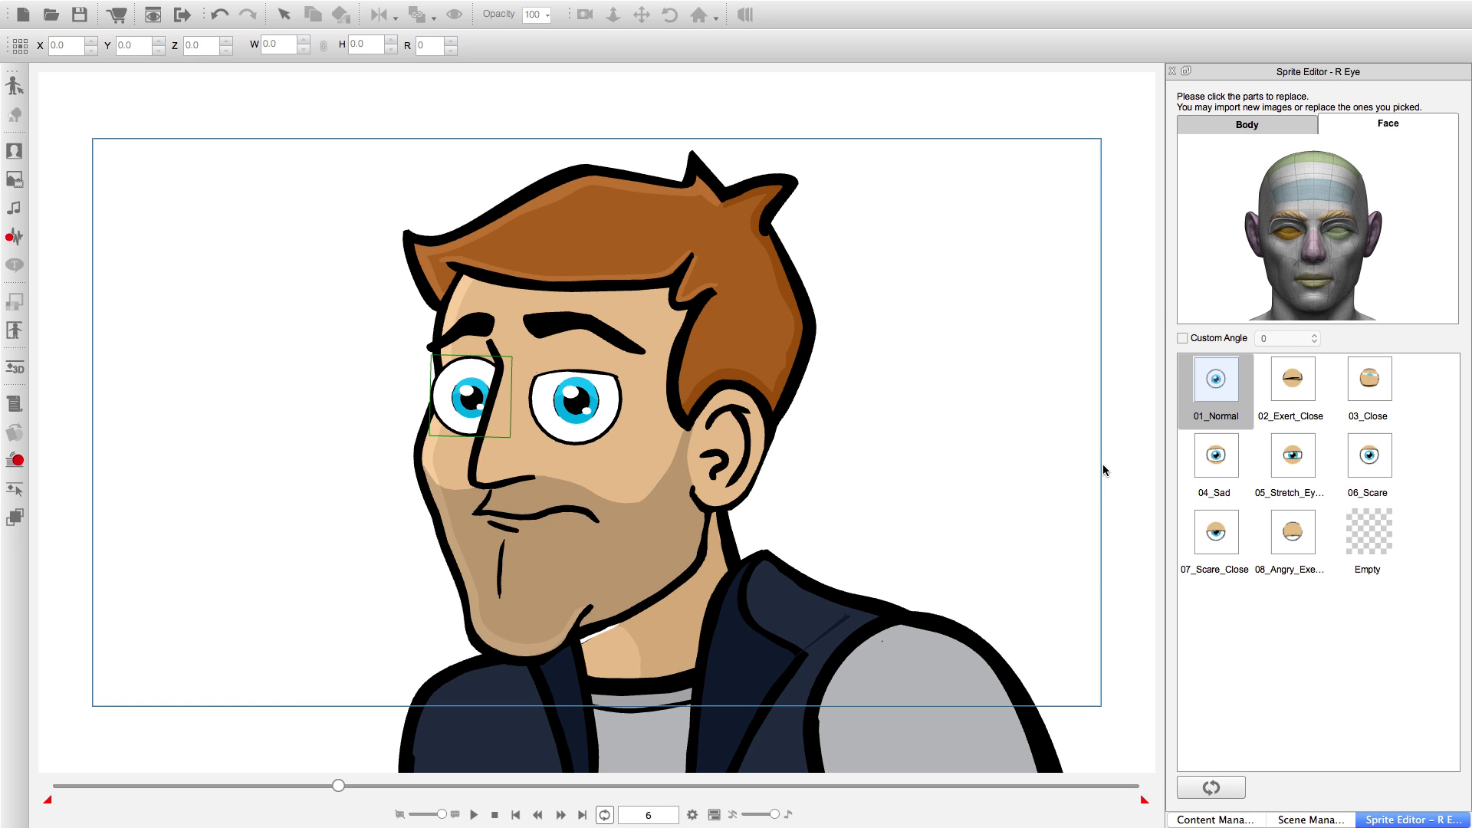
left_click(1352, 475)
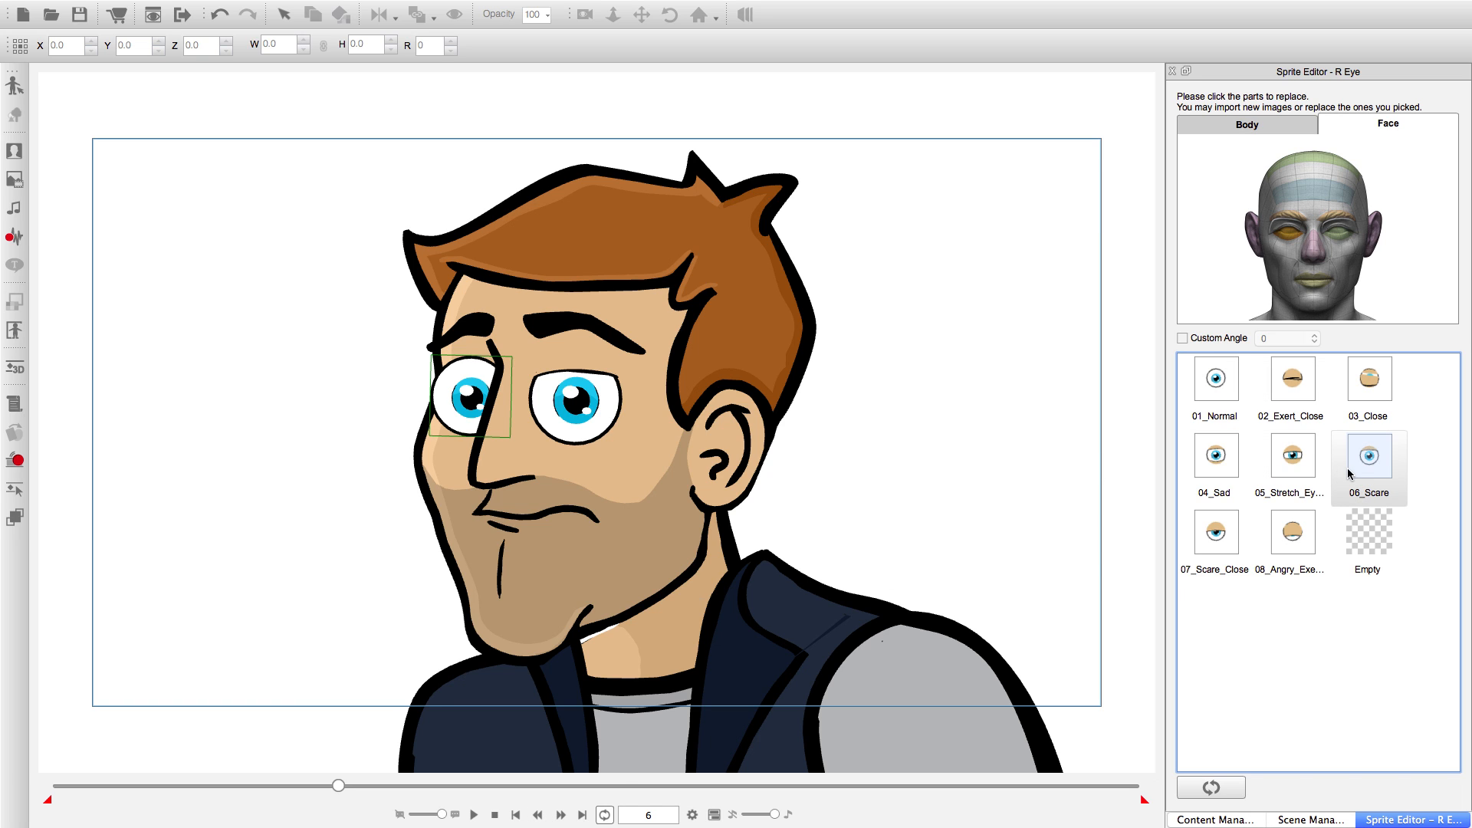
left_click(561, 814)
left_click(560, 815)
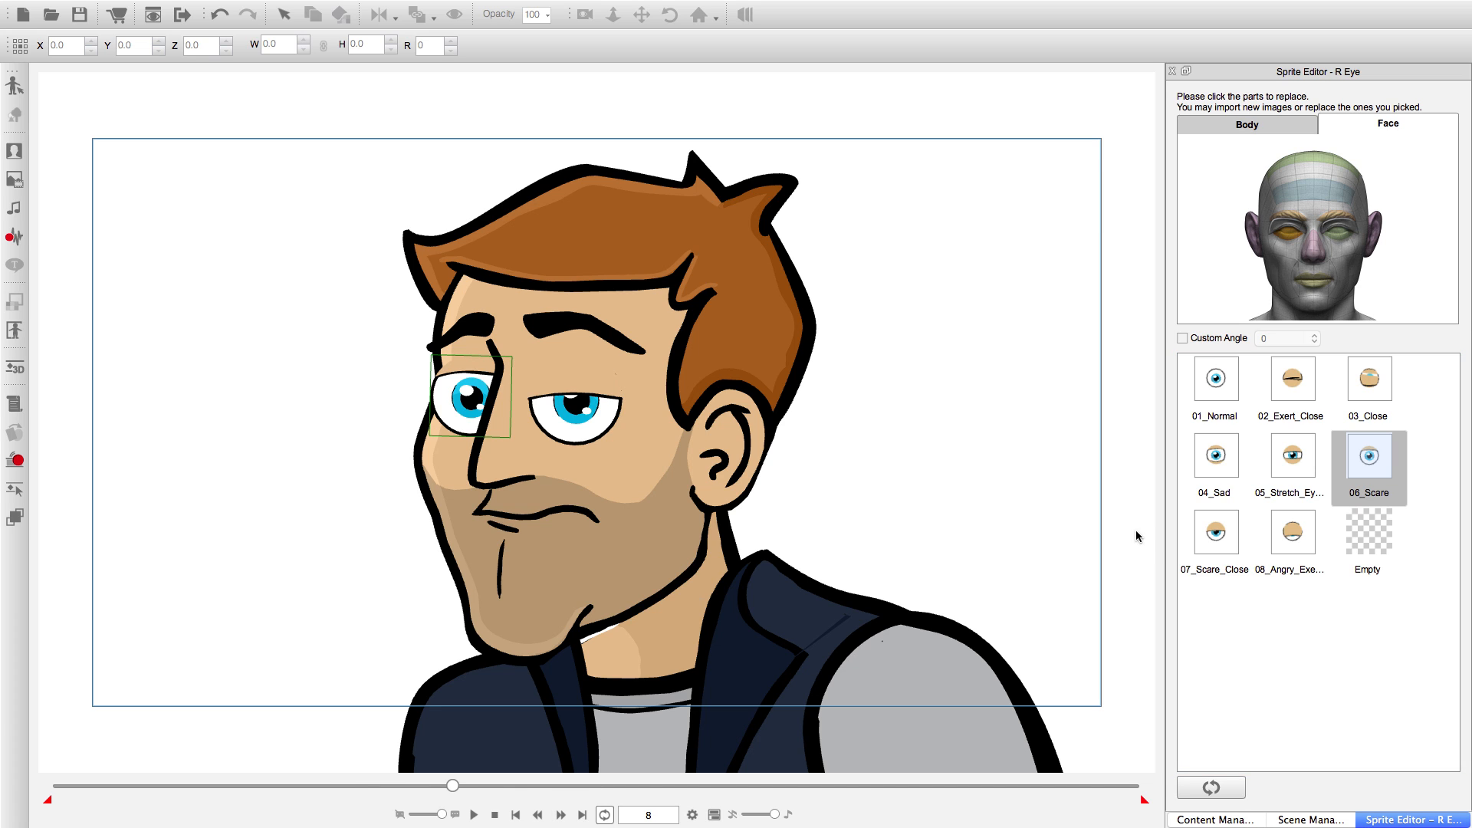
left_click(1213, 531)
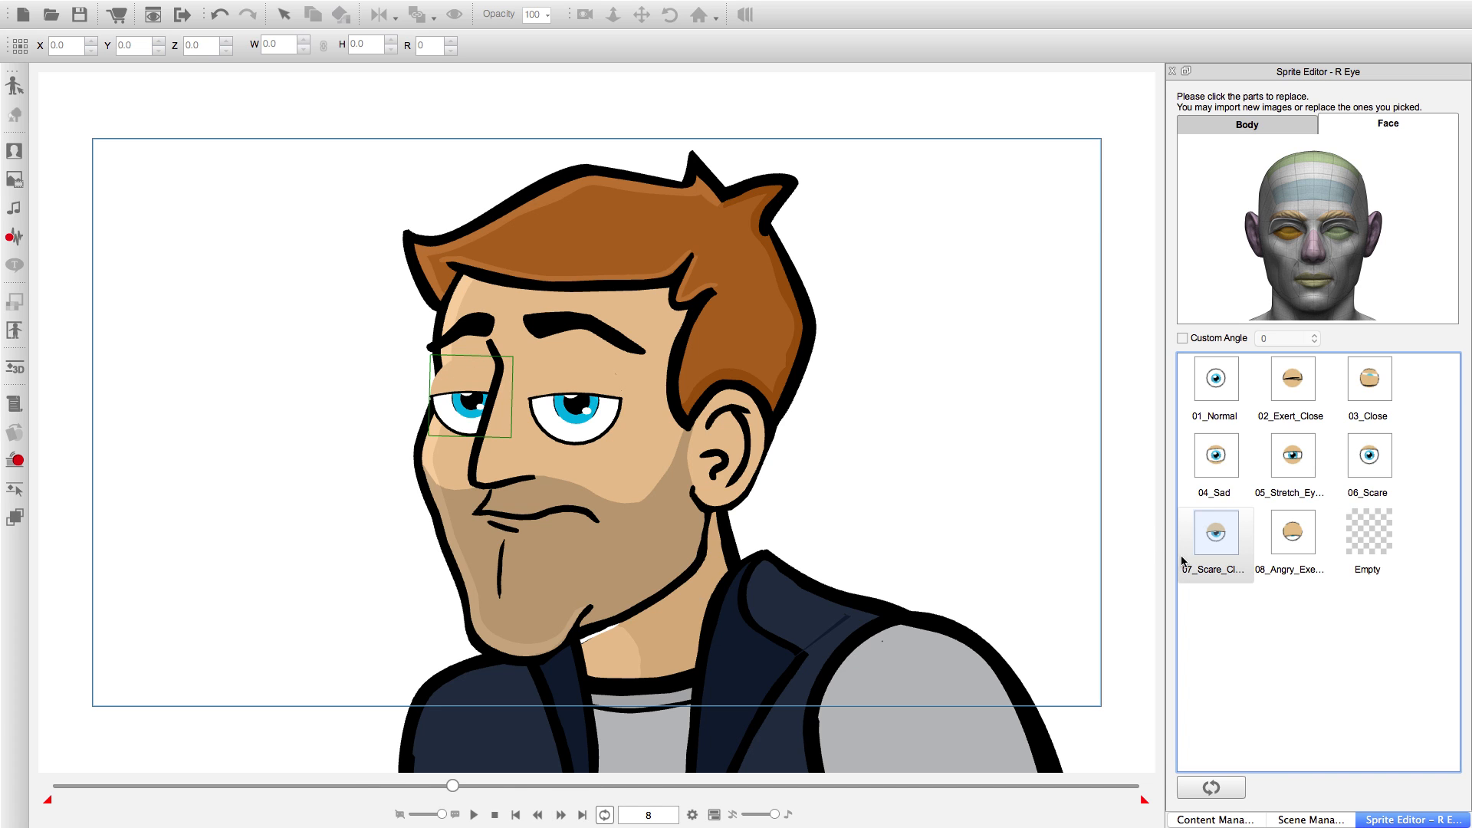
Set the right eye to 08_Angry at frame 10 and 03_Close at frame 12, and advance to frame 14.
left_click(560, 814)
left_click(561, 814)
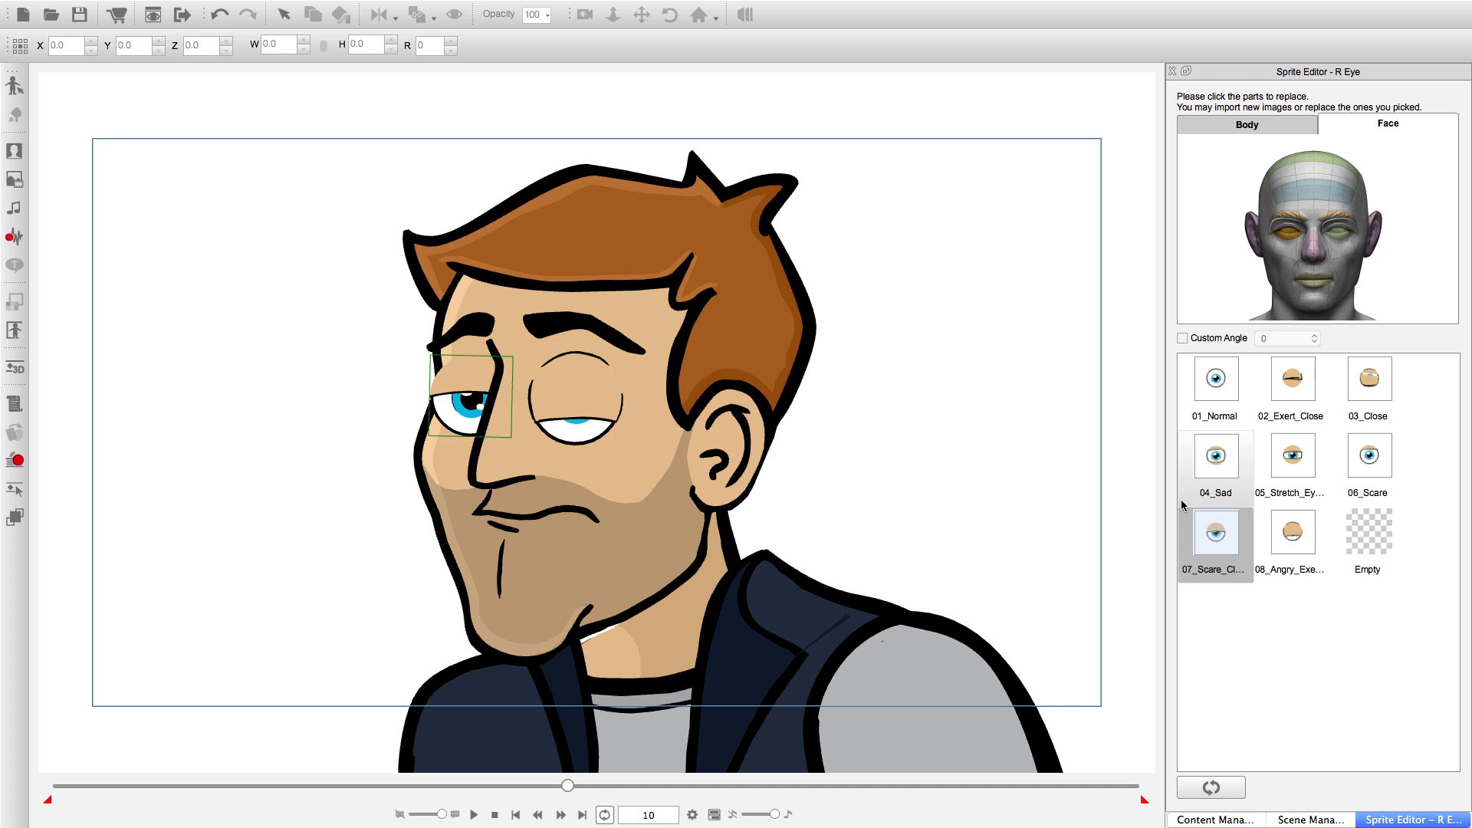
left_click(1289, 549)
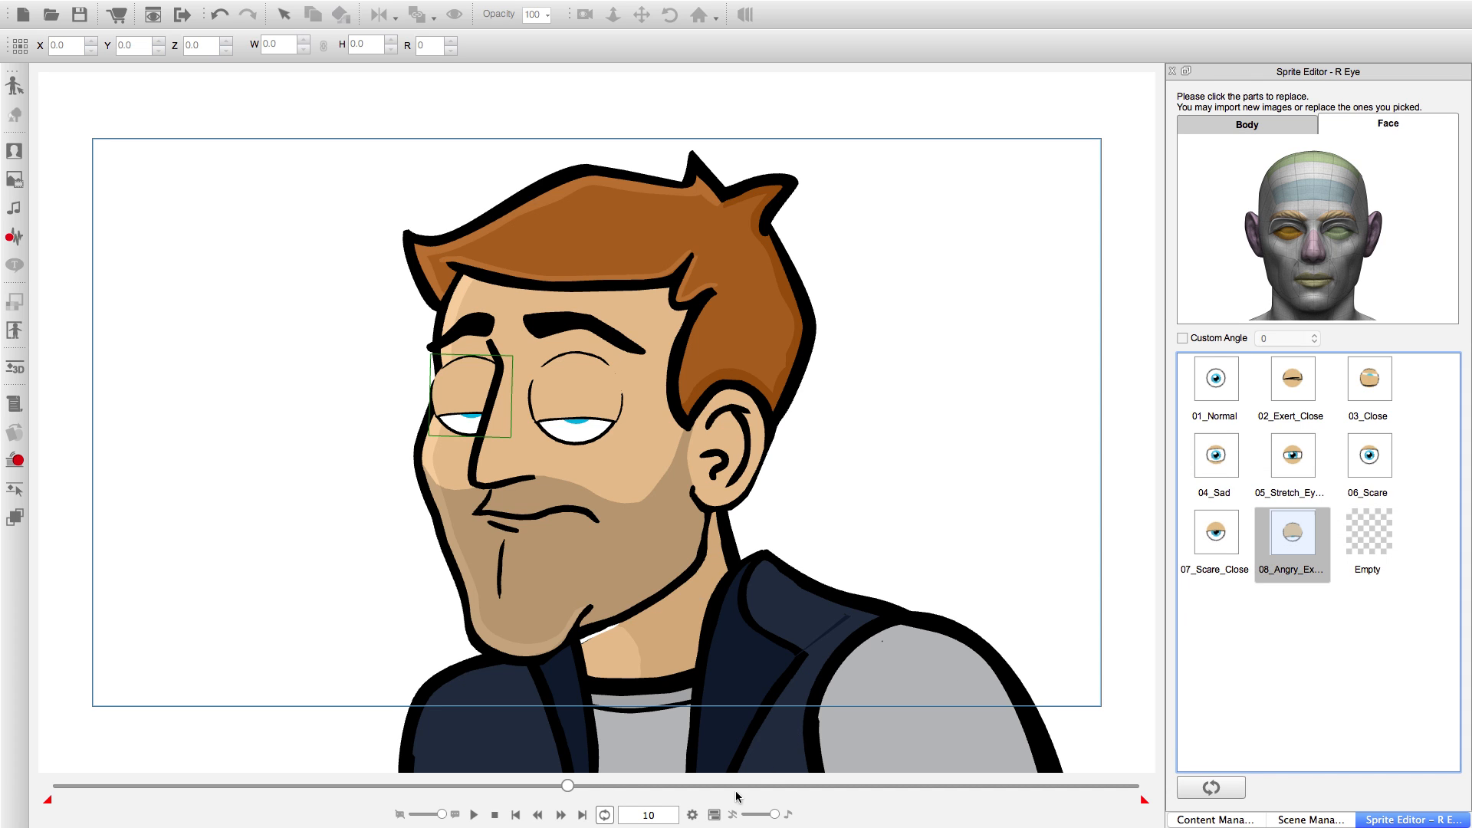
left_click(561, 814)
left_click(560, 815)
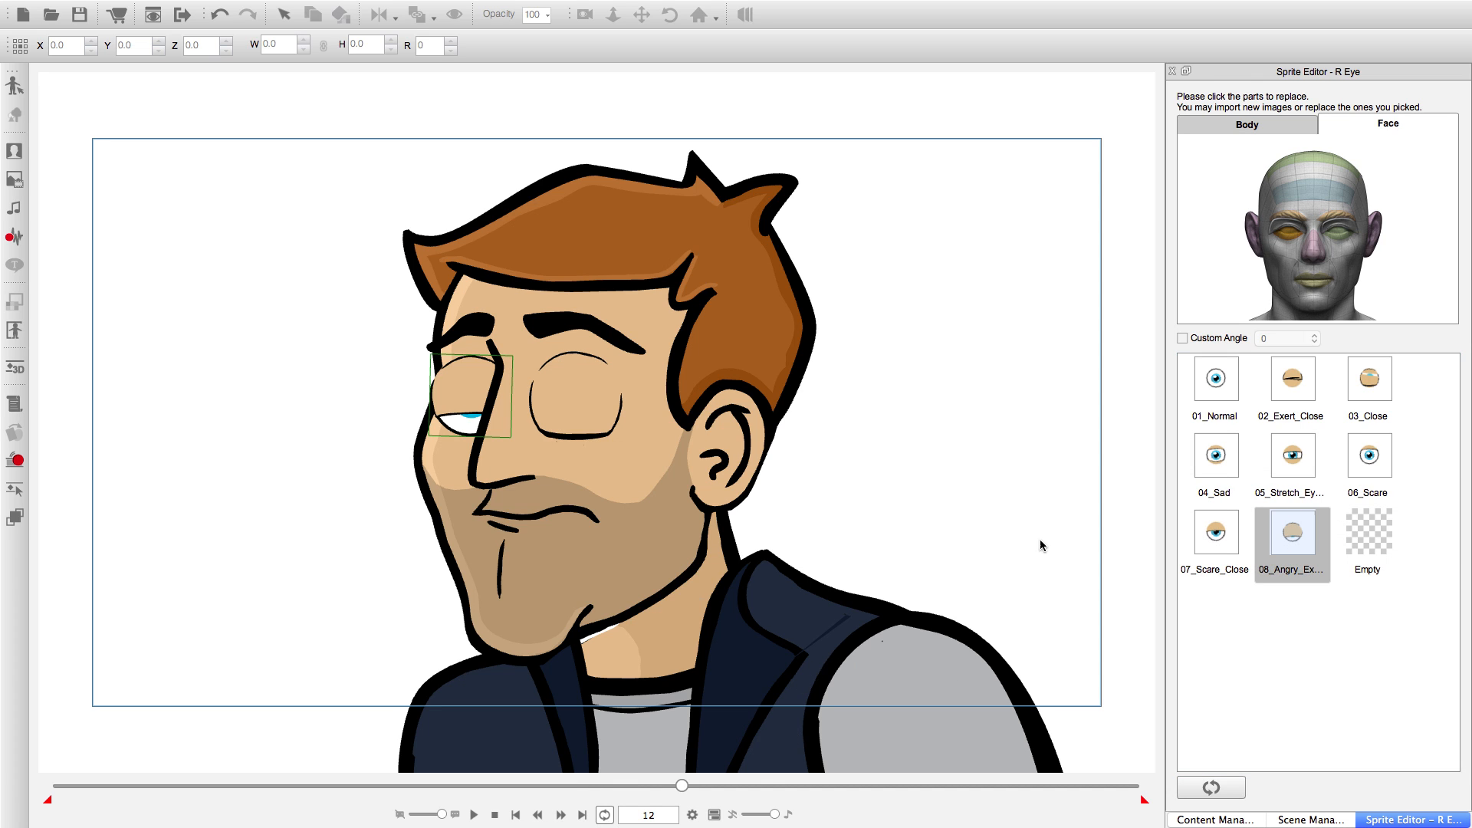
left_click(1355, 368)
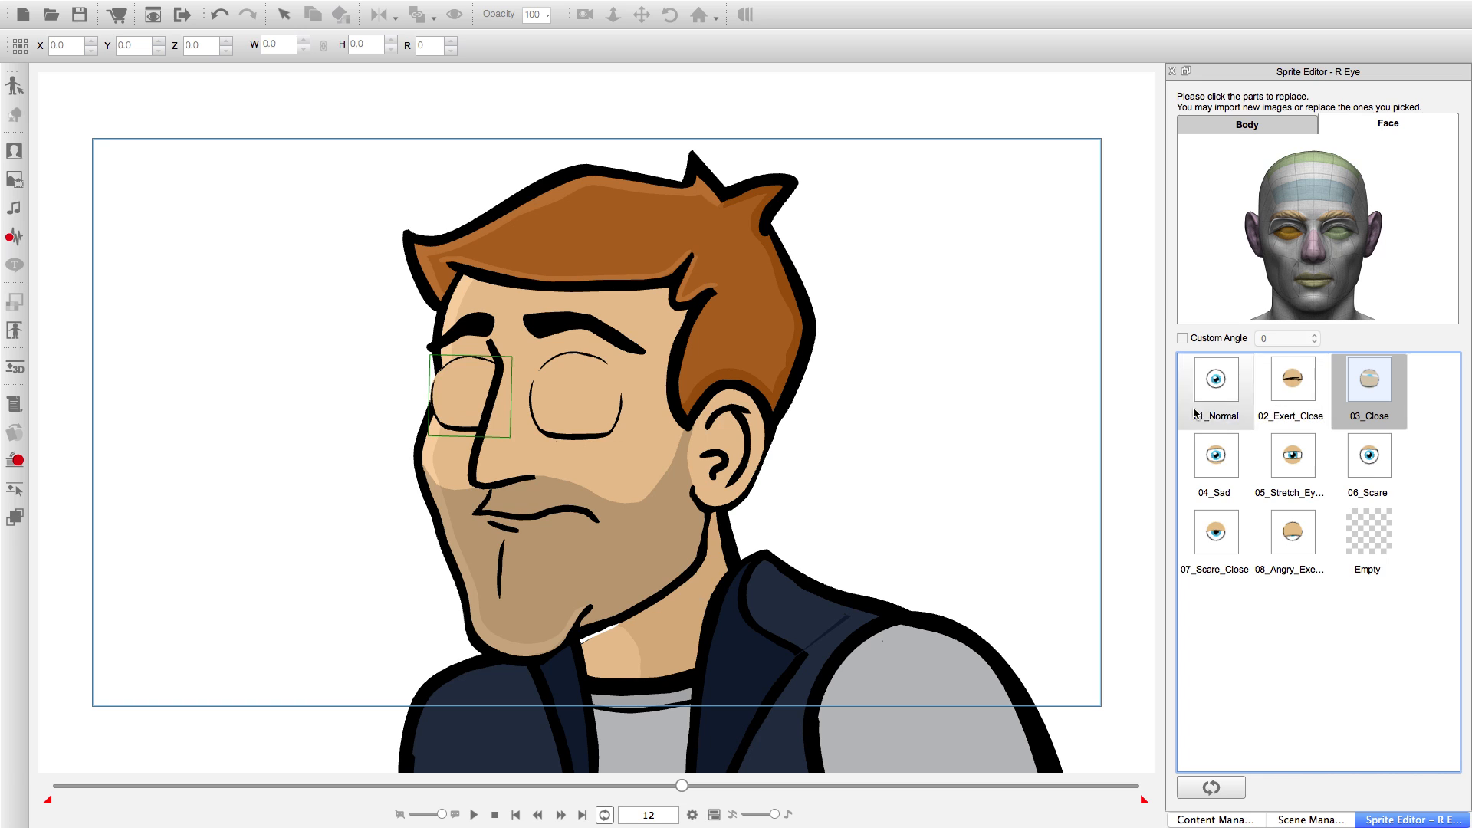
left_click(561, 814)
left_click(561, 814)
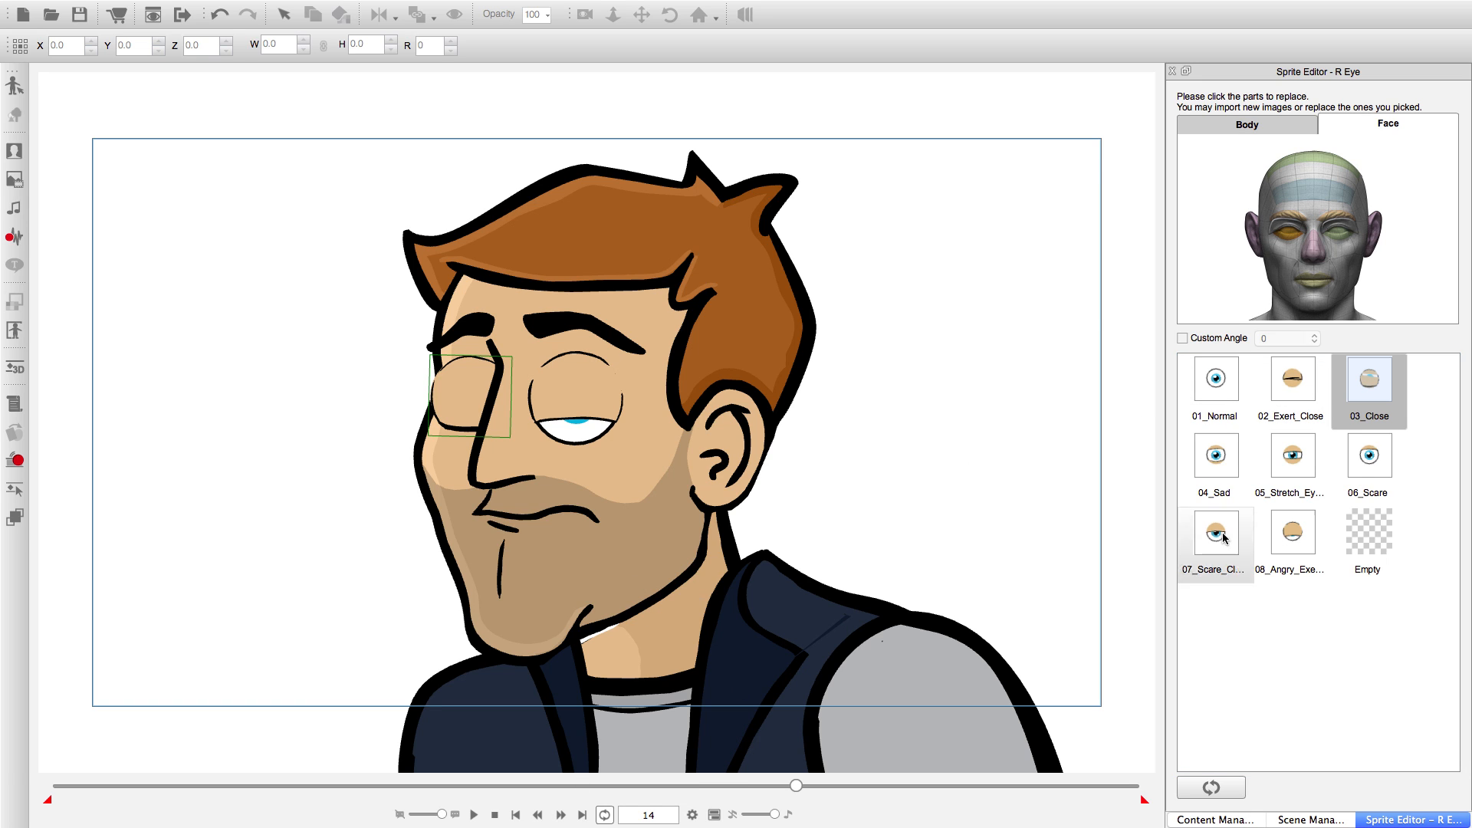
Set the right eye's sprite to 08_Angry at frame 14, 07_Scare_Close at frame 15, 06_Scare at frame 16 and 01_Normal at frame 17.
left_click(1310, 535)
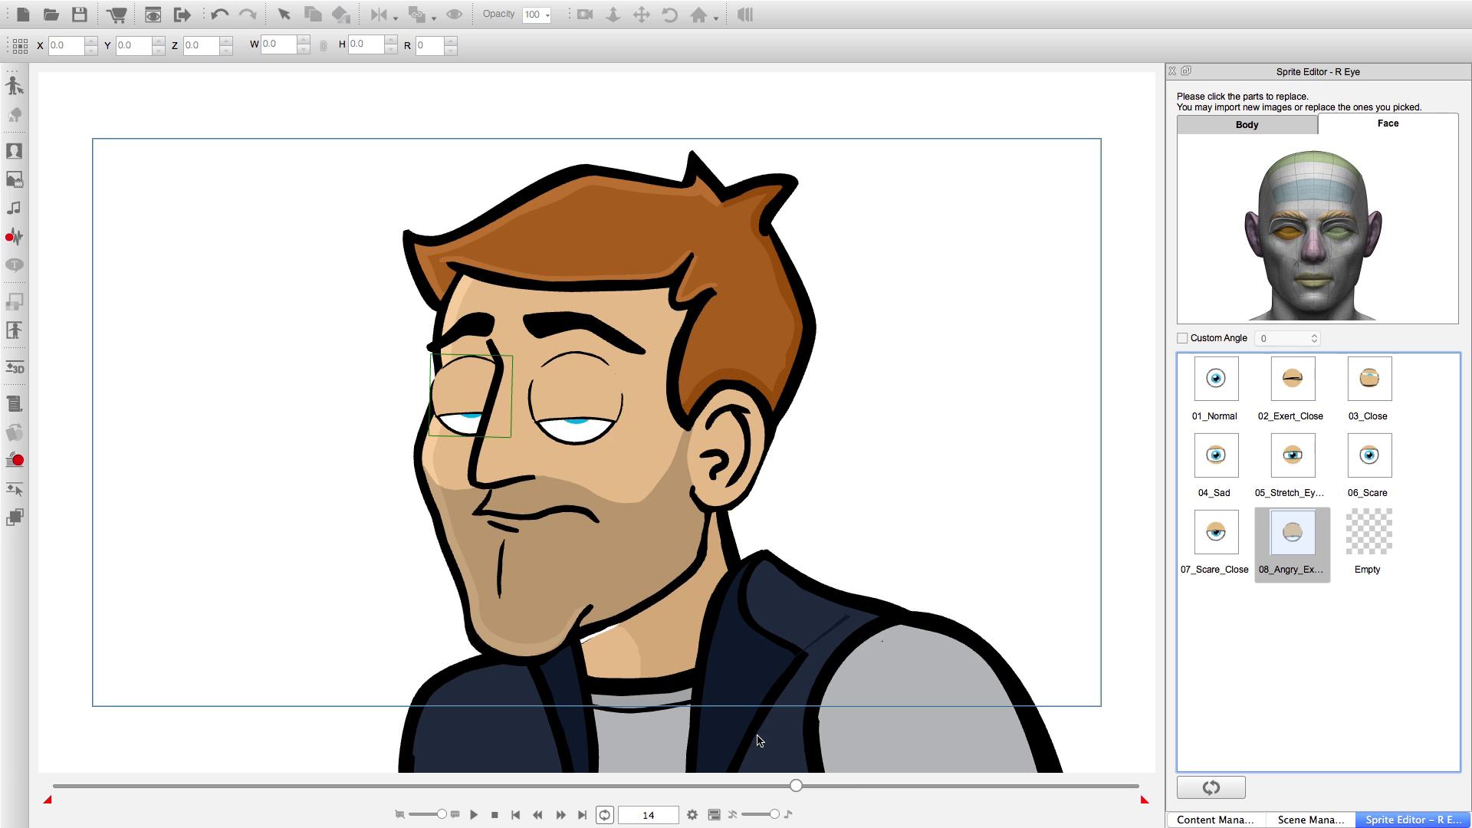
left_click(559, 814)
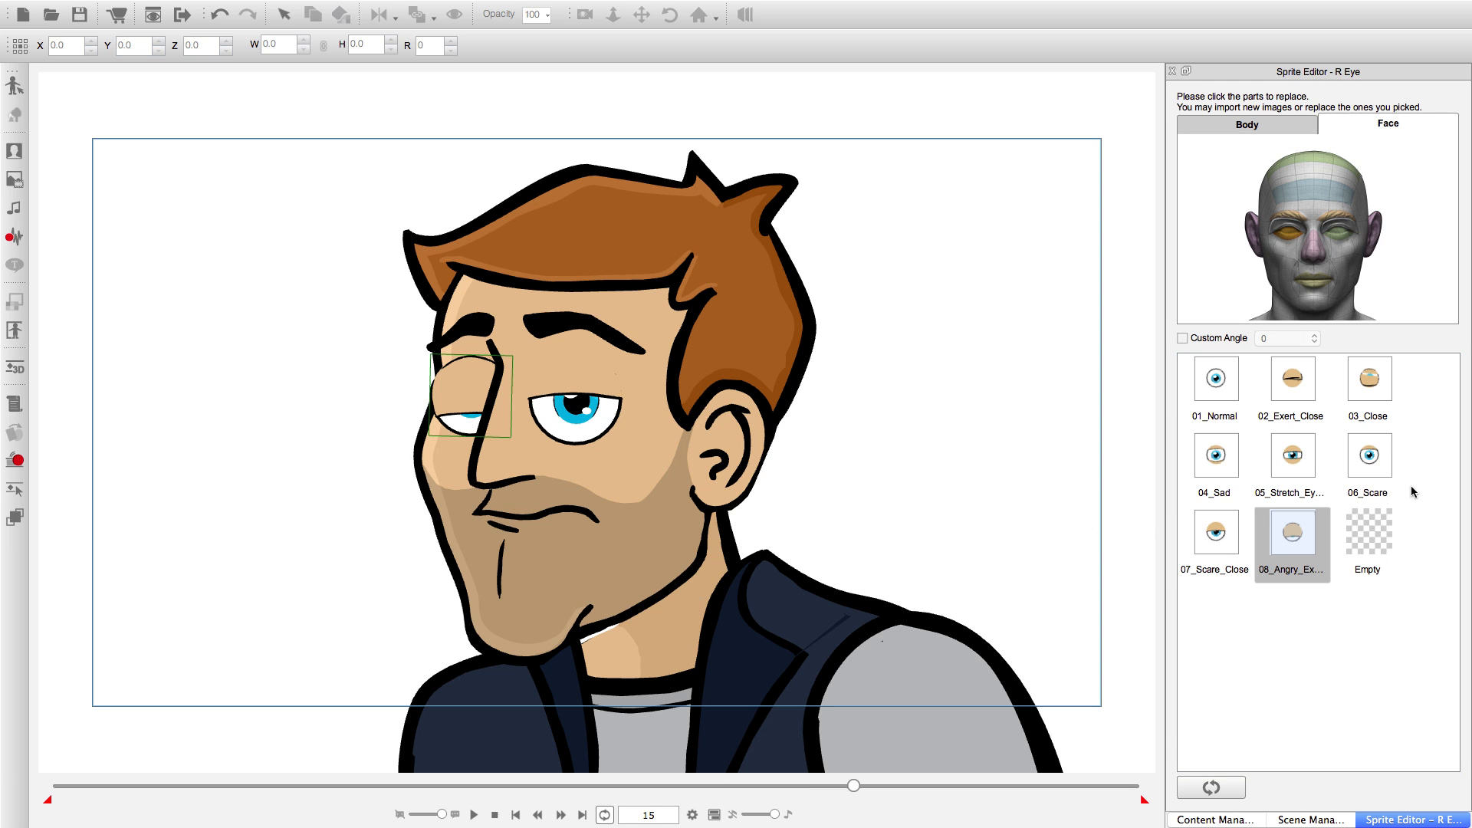
left_click(1217, 539)
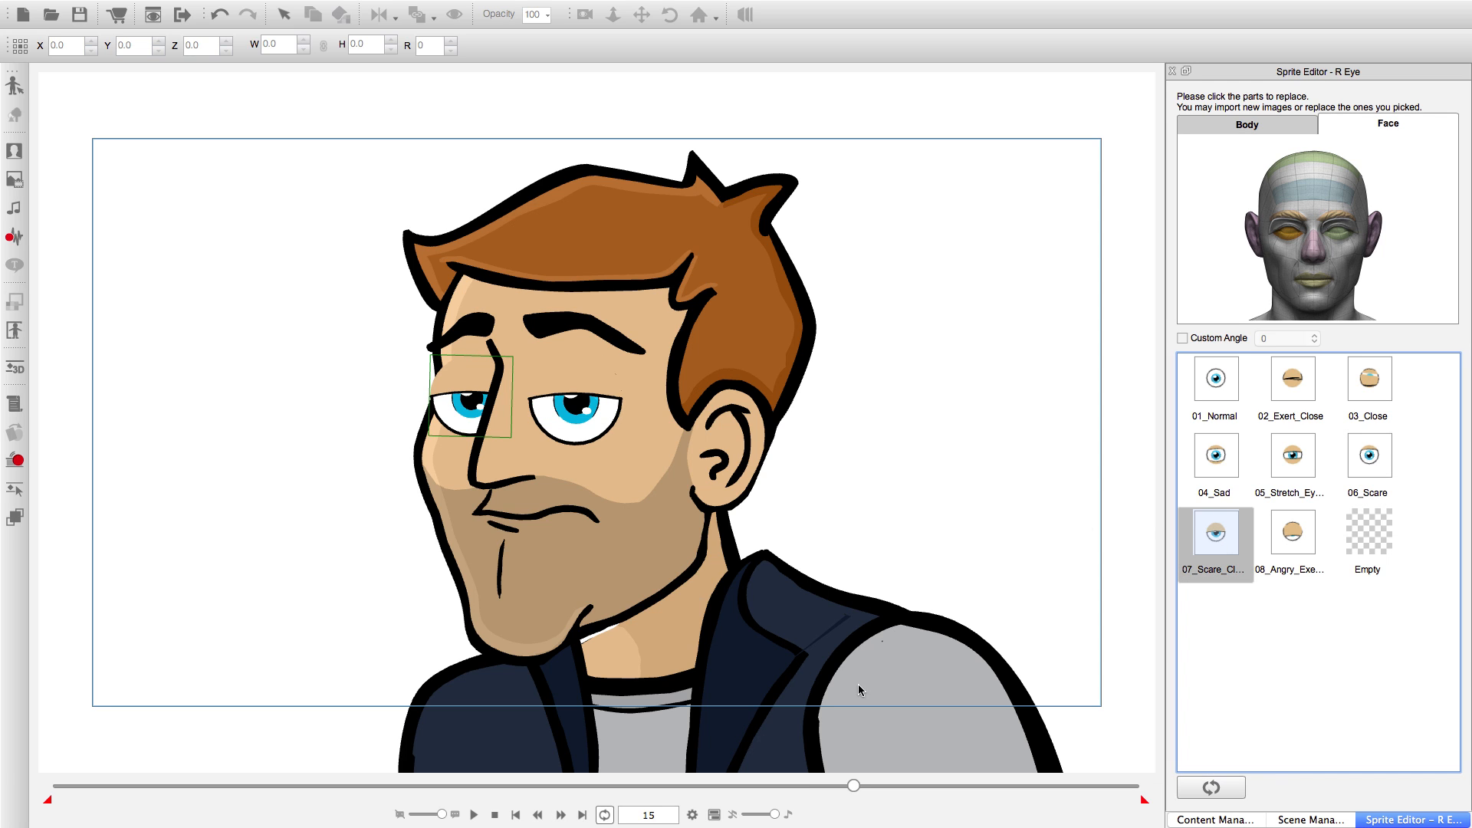
left_click(560, 814)
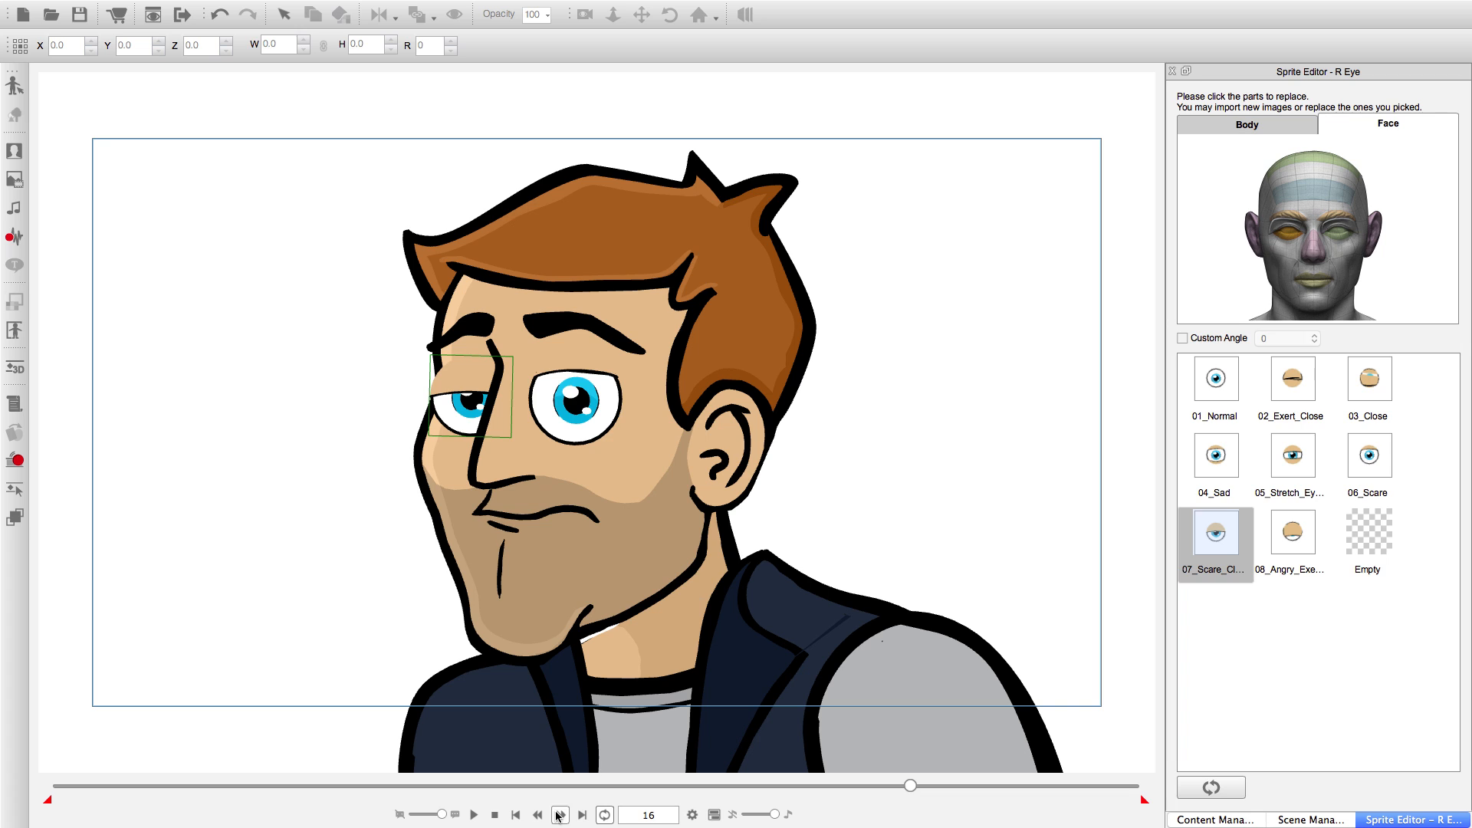
left_click(1370, 455)
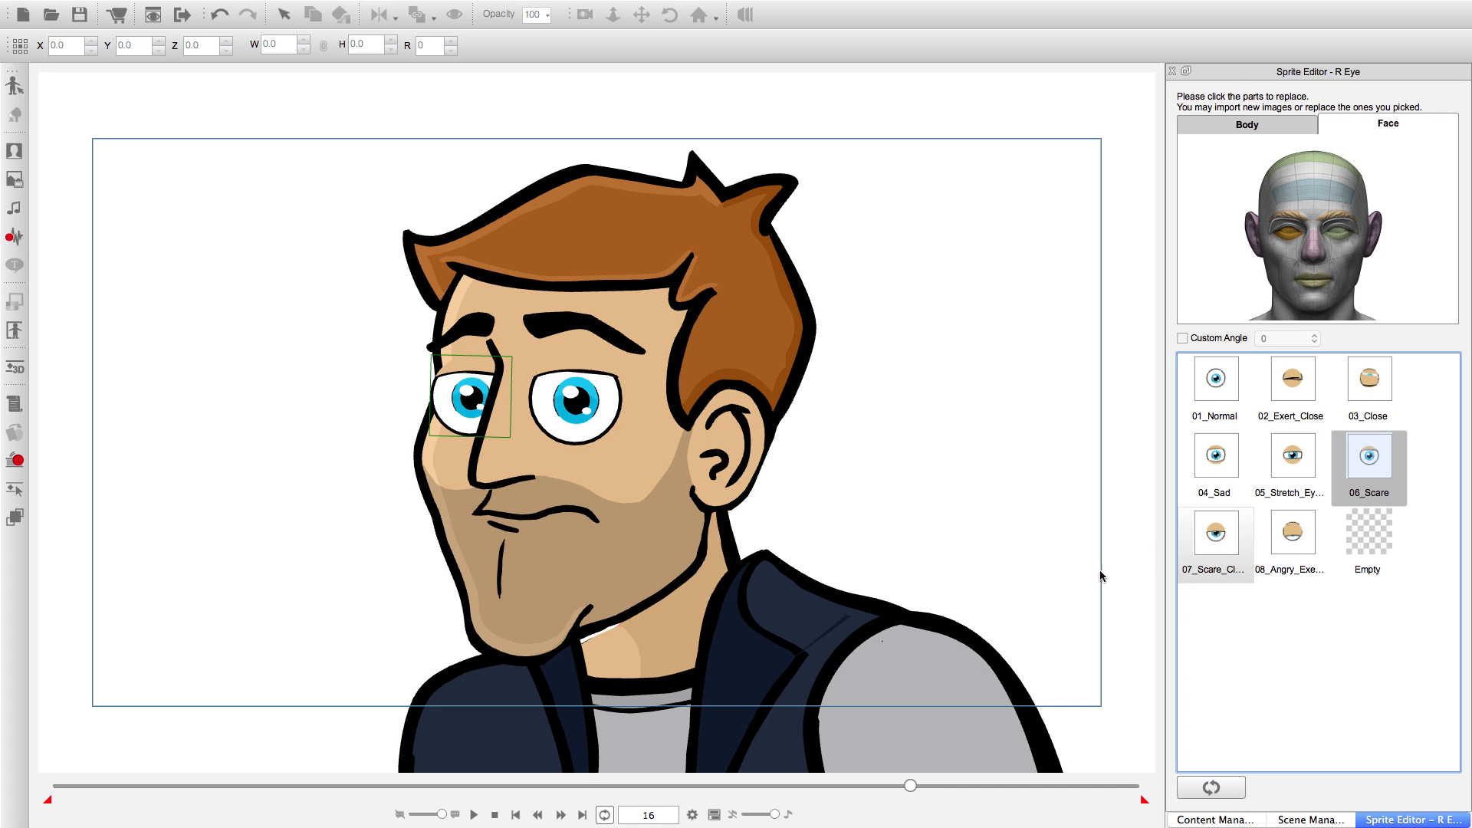
left_click(561, 815)
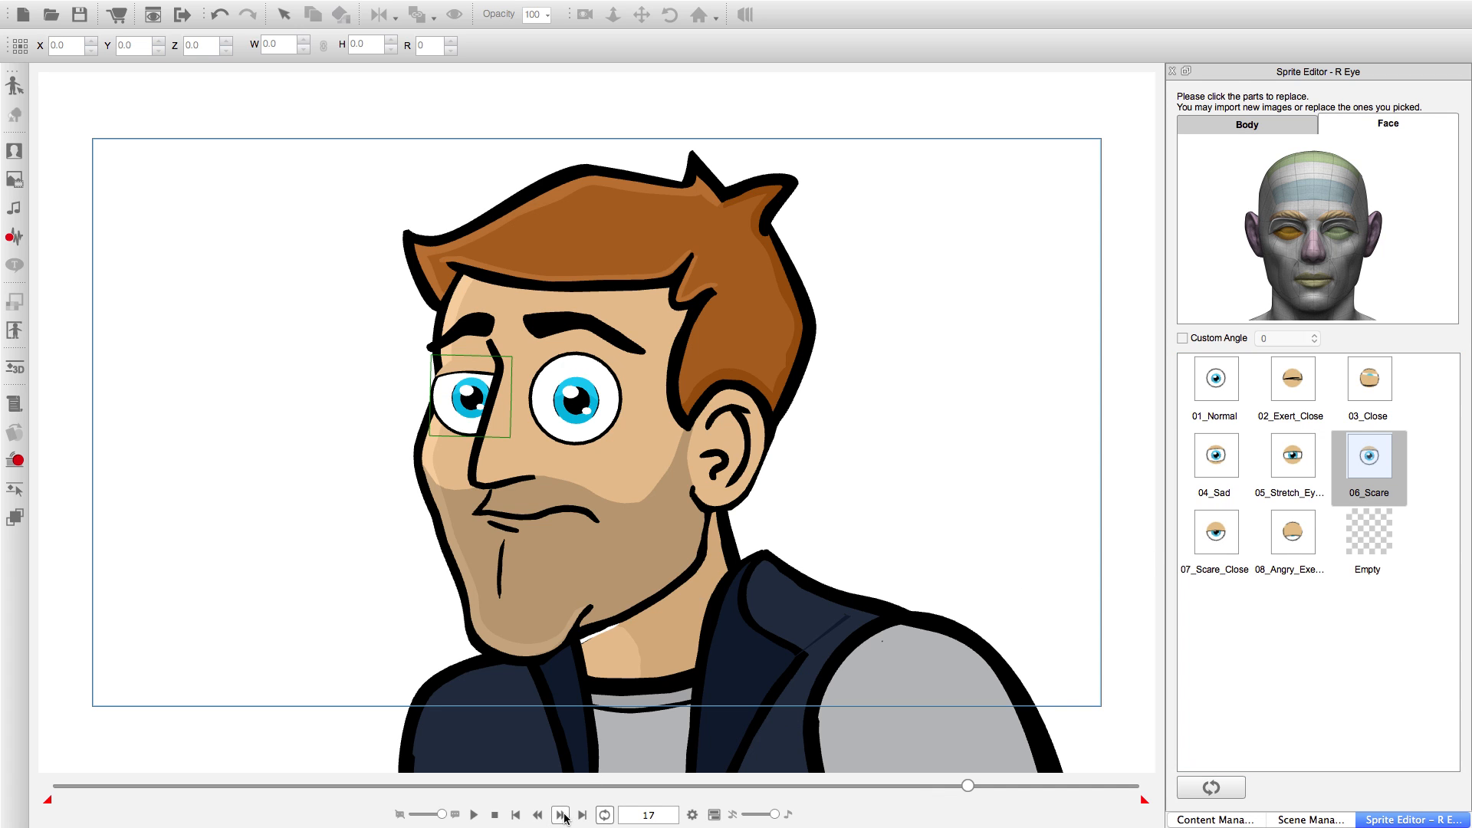
left_click(1194, 387)
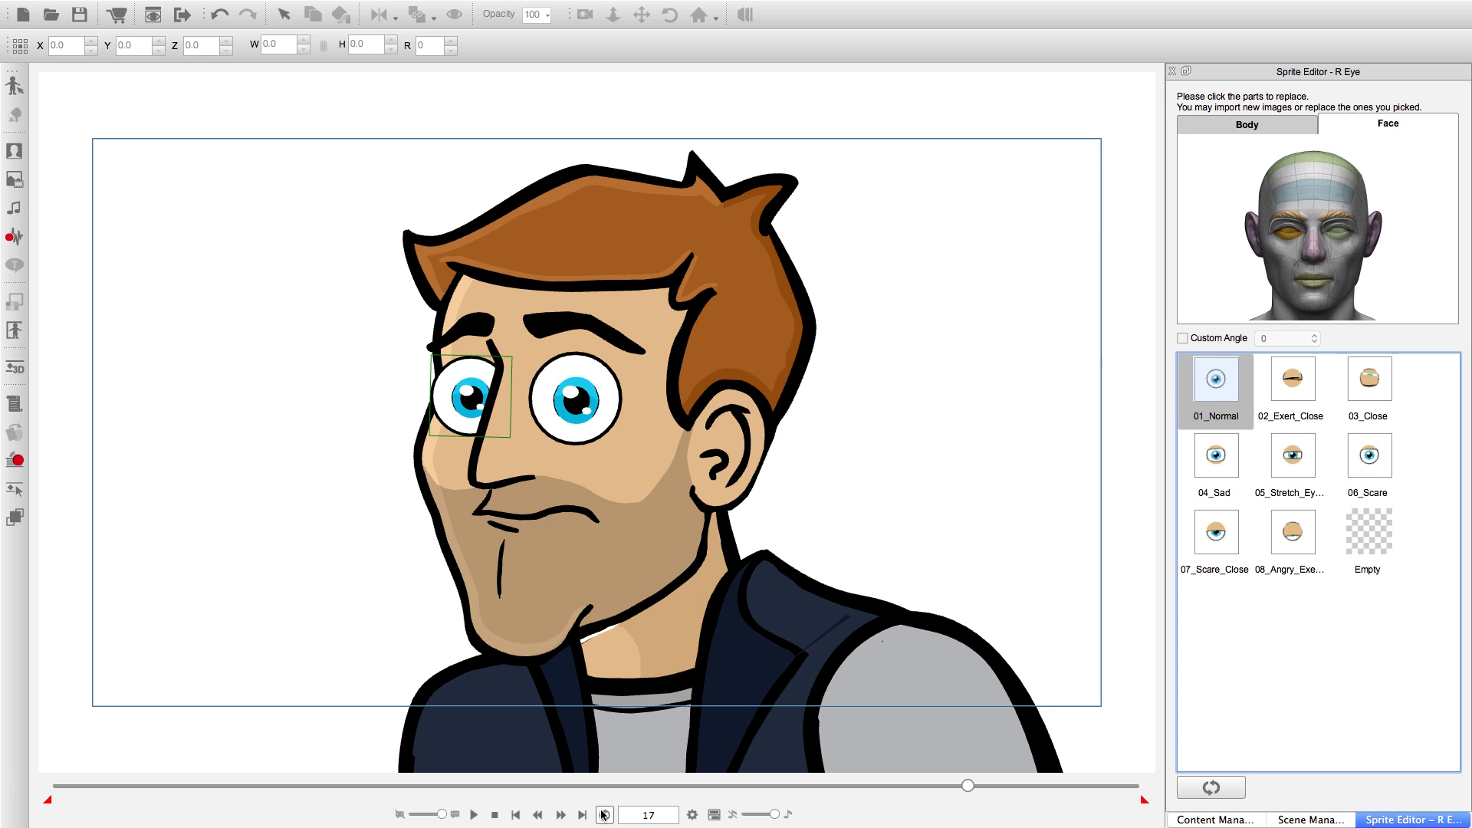
Play the blink with both eyes from the first frame, and stop playback.
left_click(516, 814)
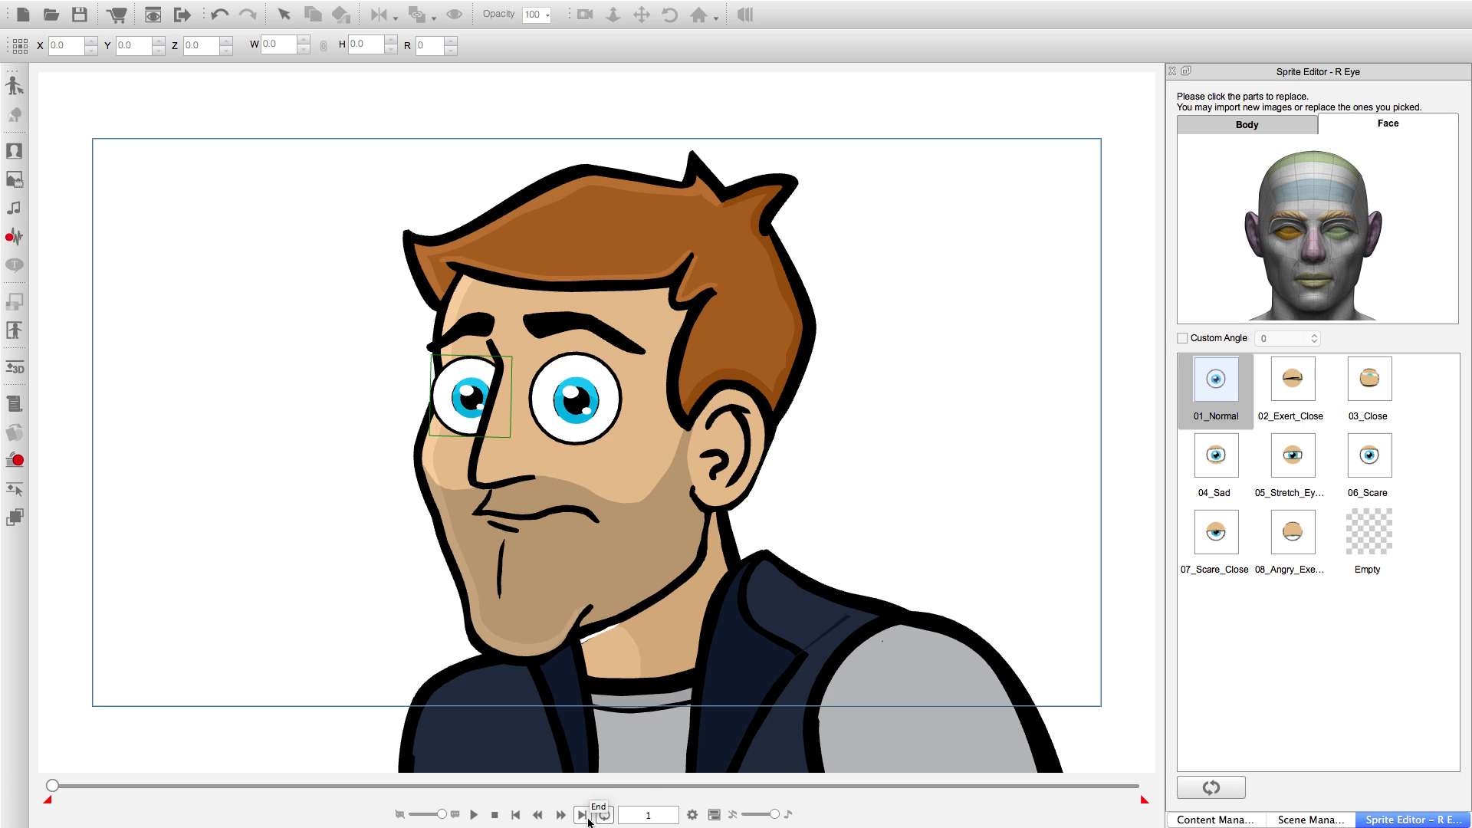
left_click(474, 814)
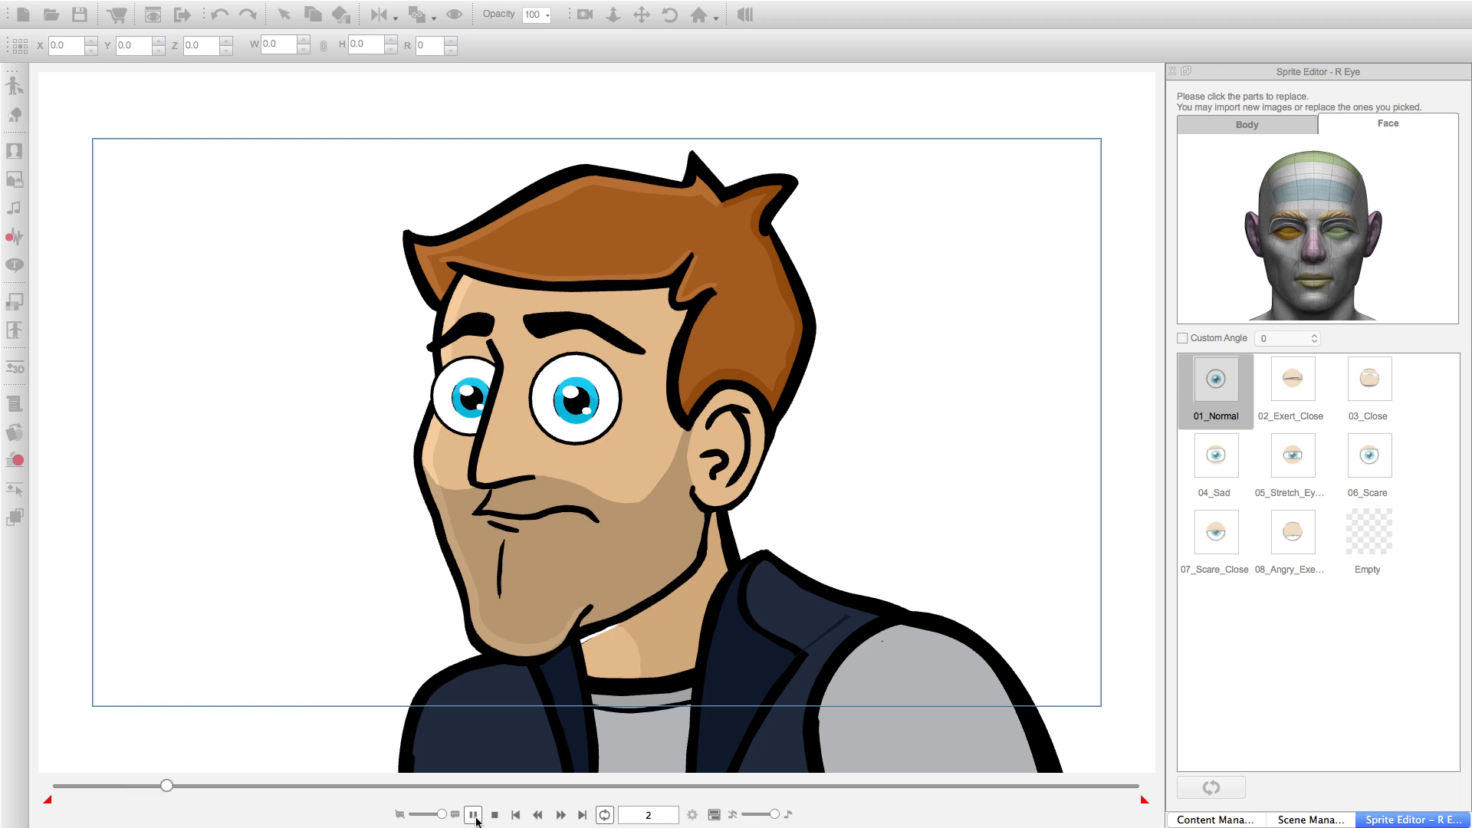
left_click(495, 814)
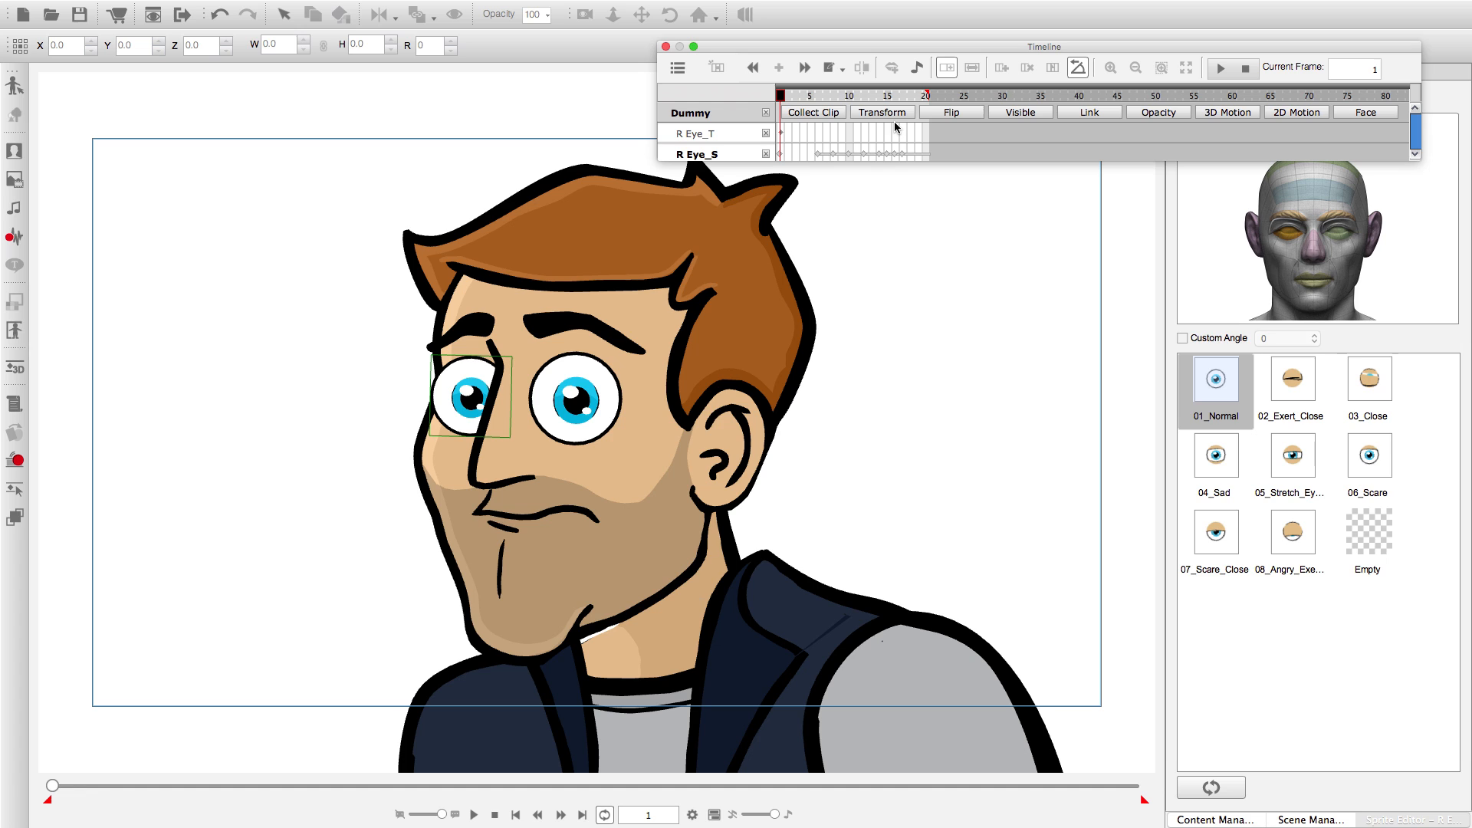
Show the Dummy's Collect Clip and Face tracks in the timeline, including the R Eye and L Eye tracks under Face Motion.
left_click(791, 115)
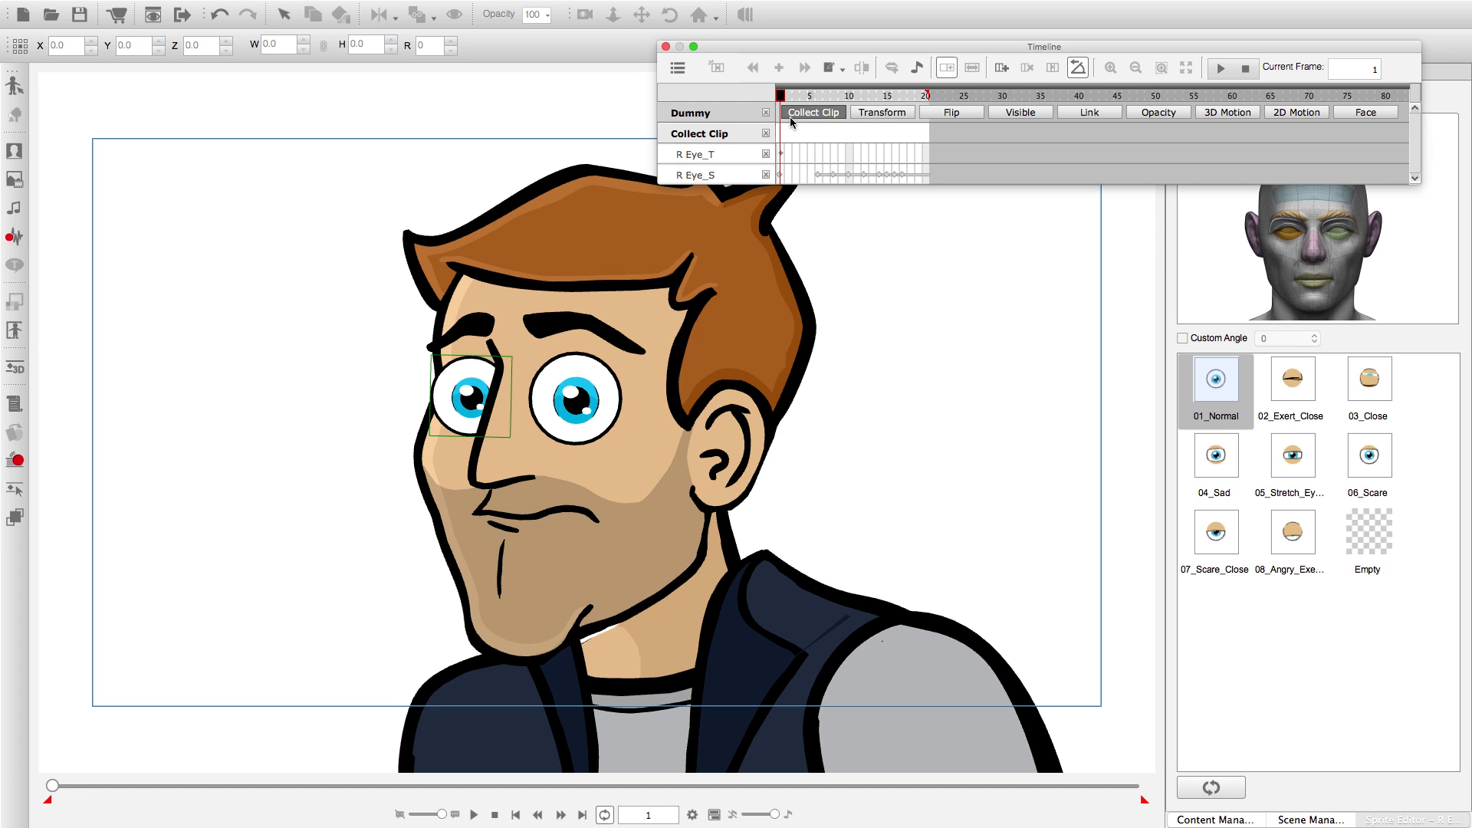
left_click(1364, 113)
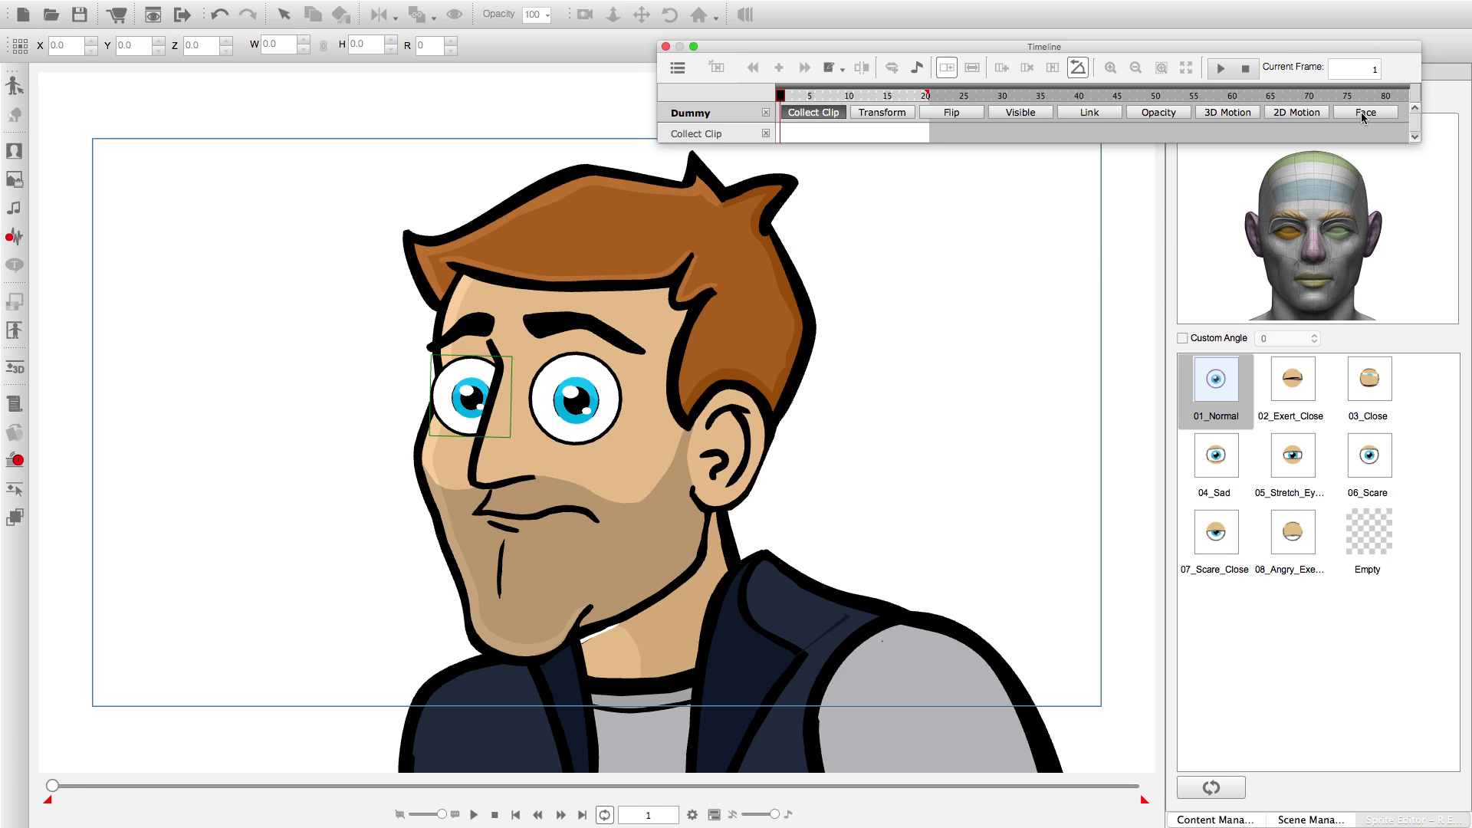
left_click(1364, 115)
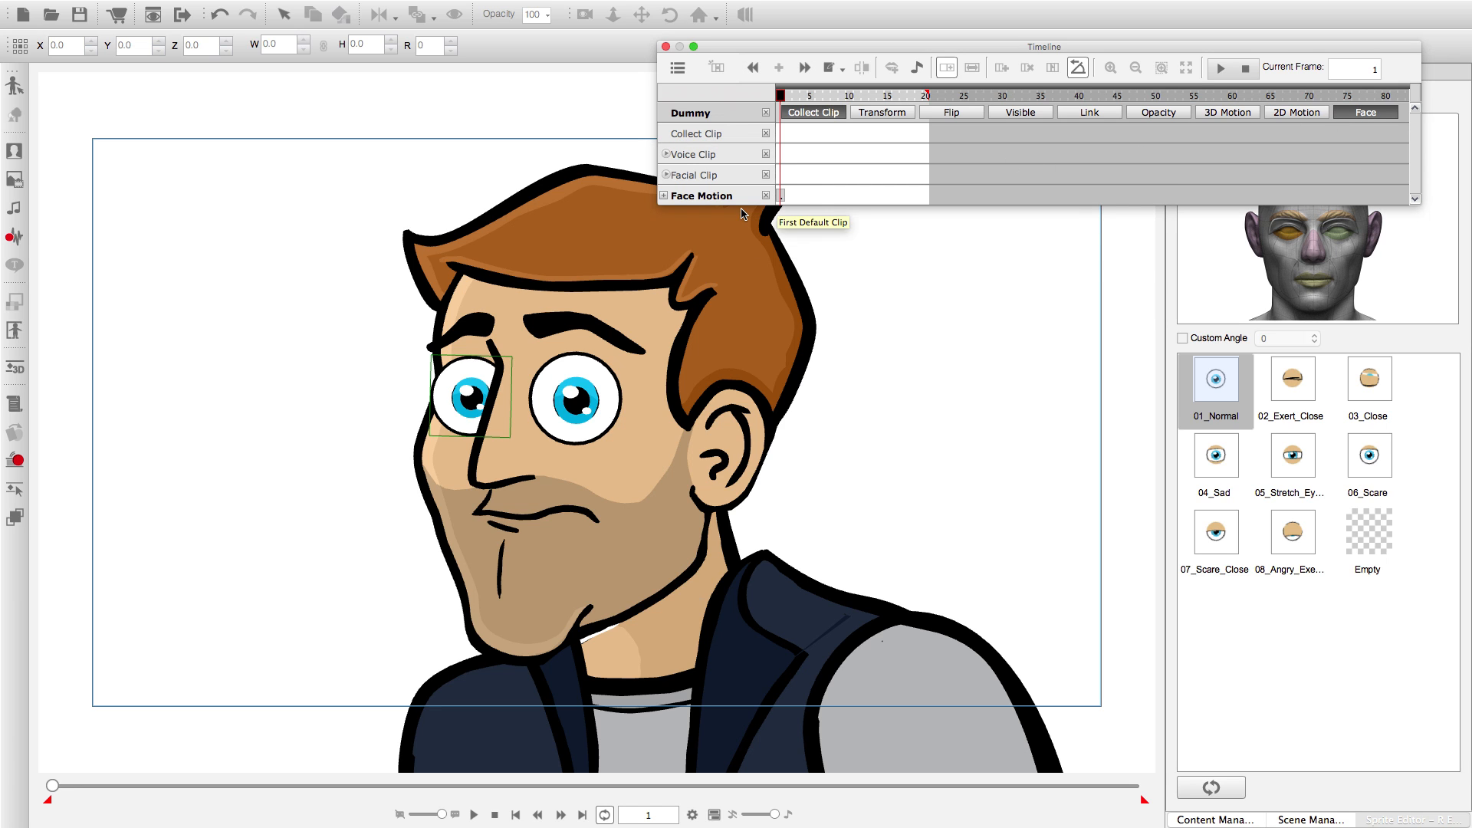
left_click(665, 196)
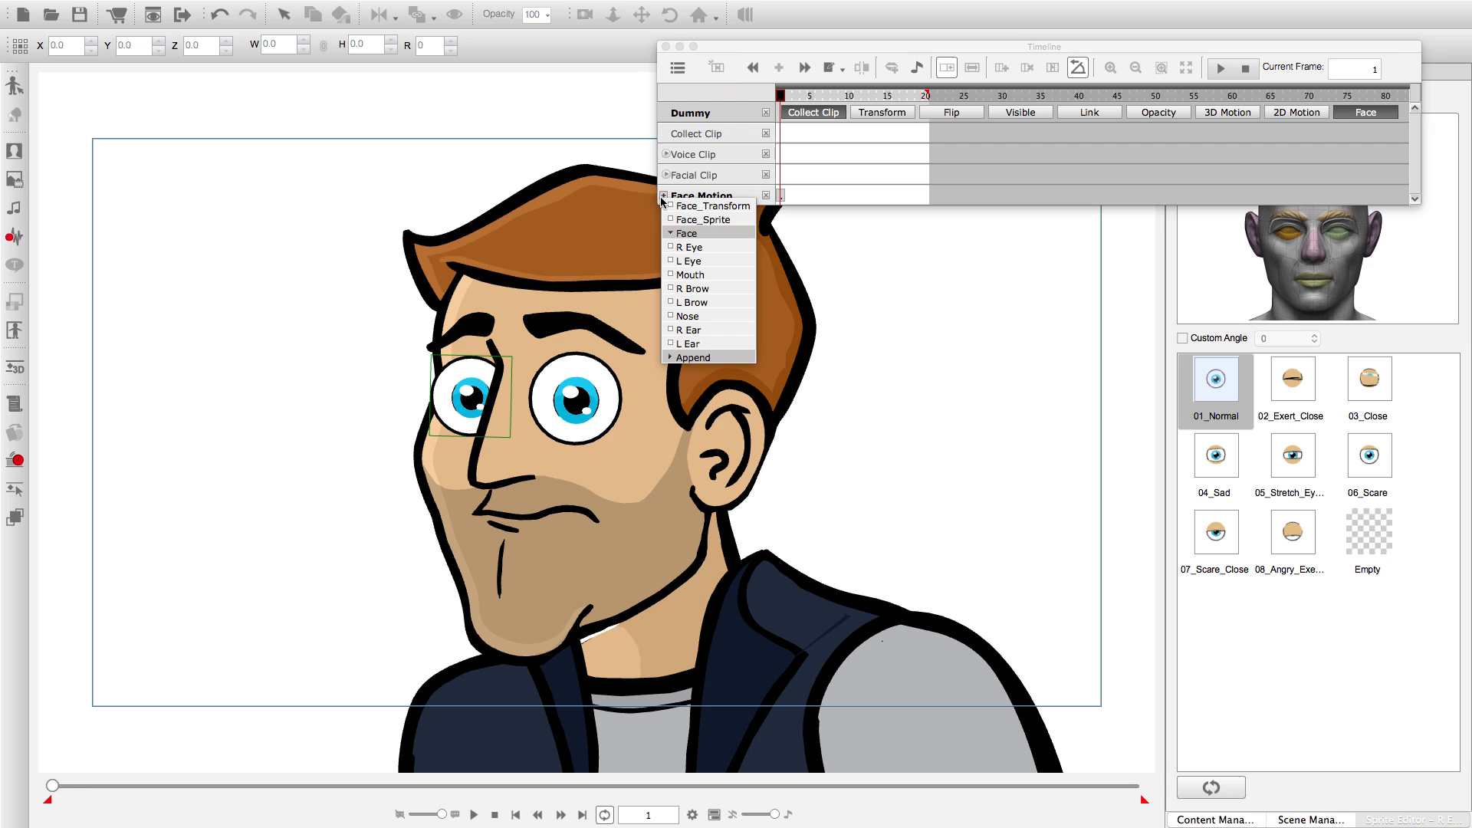
left_click(671, 247)
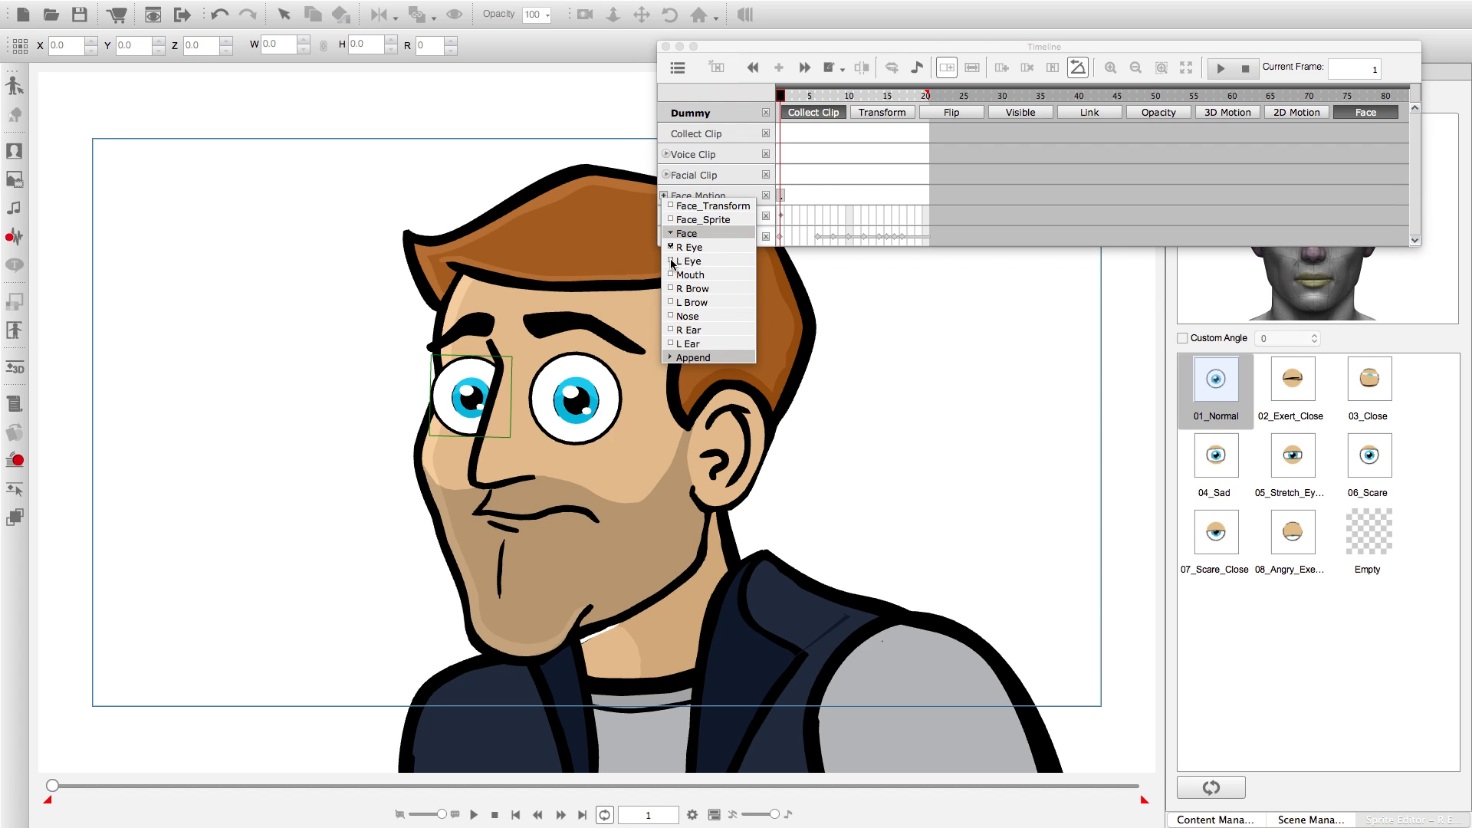
left_click(672, 262)
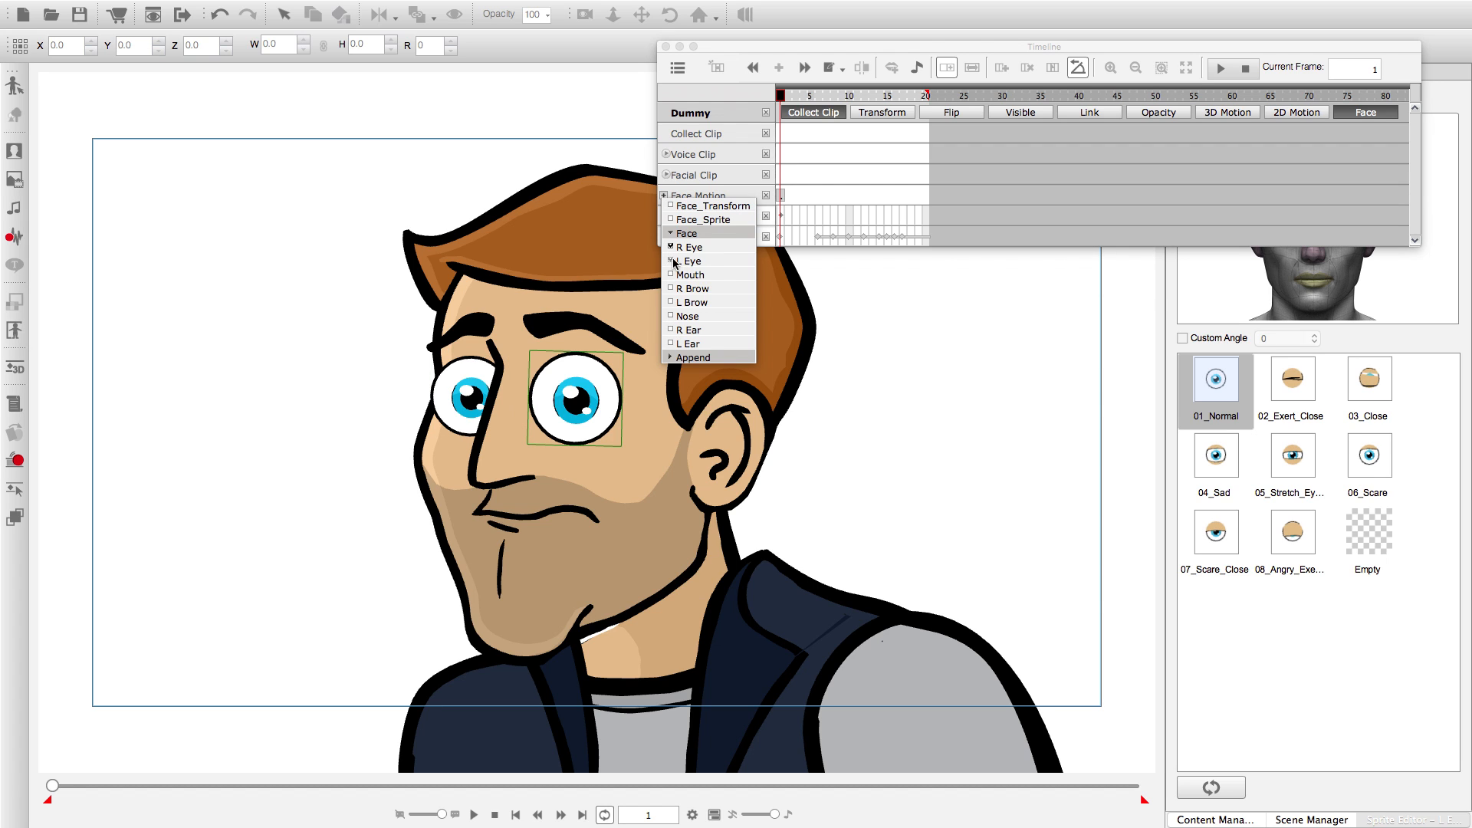
Try to select frames 1 to 20 on the Facial Clip and Face Motion tracks.
left_click(783, 175)
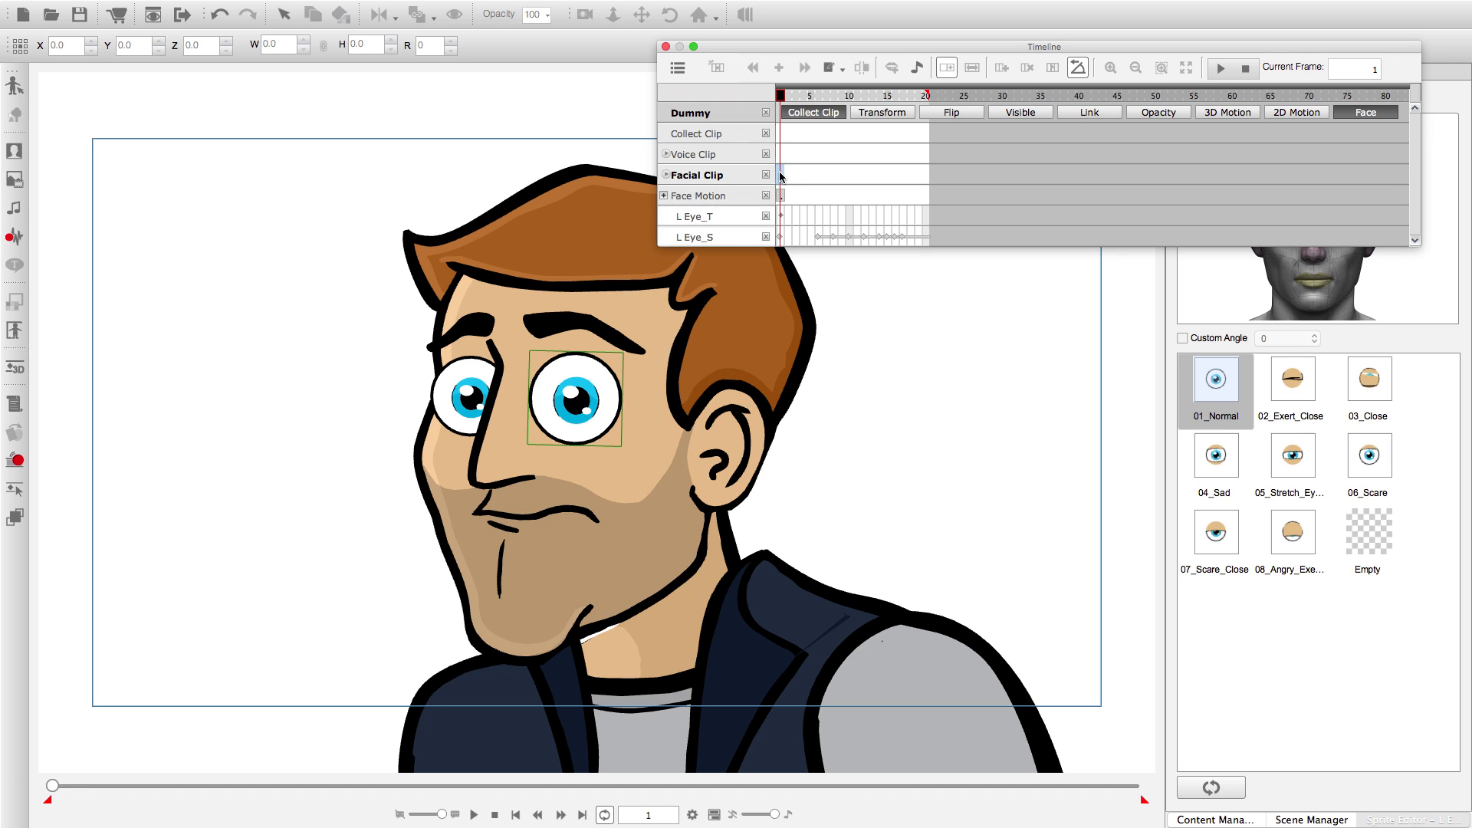
left_click_drag(783, 175, 925, 177)
left_click(924, 176)
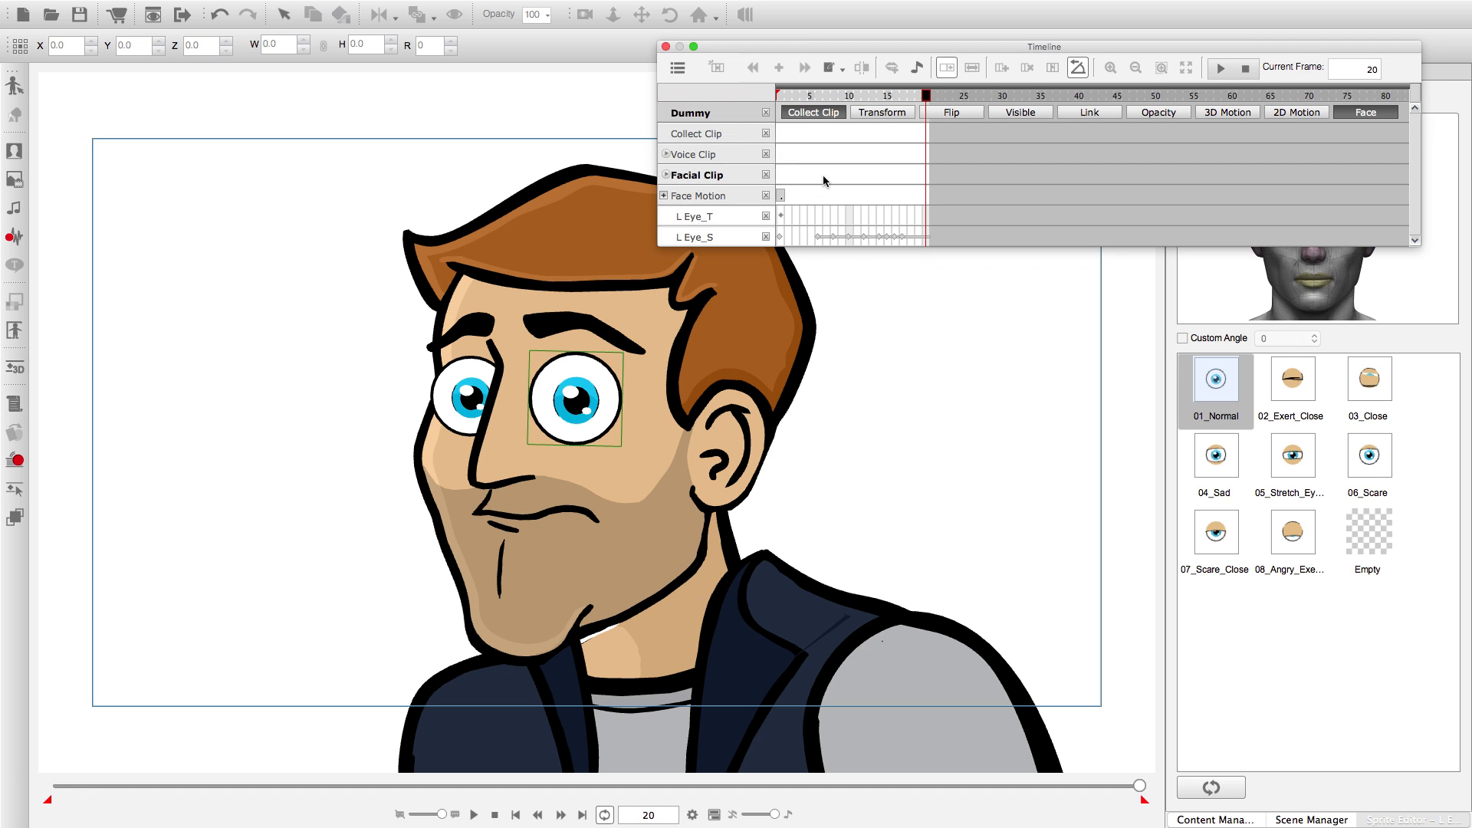
left_click(778, 176)
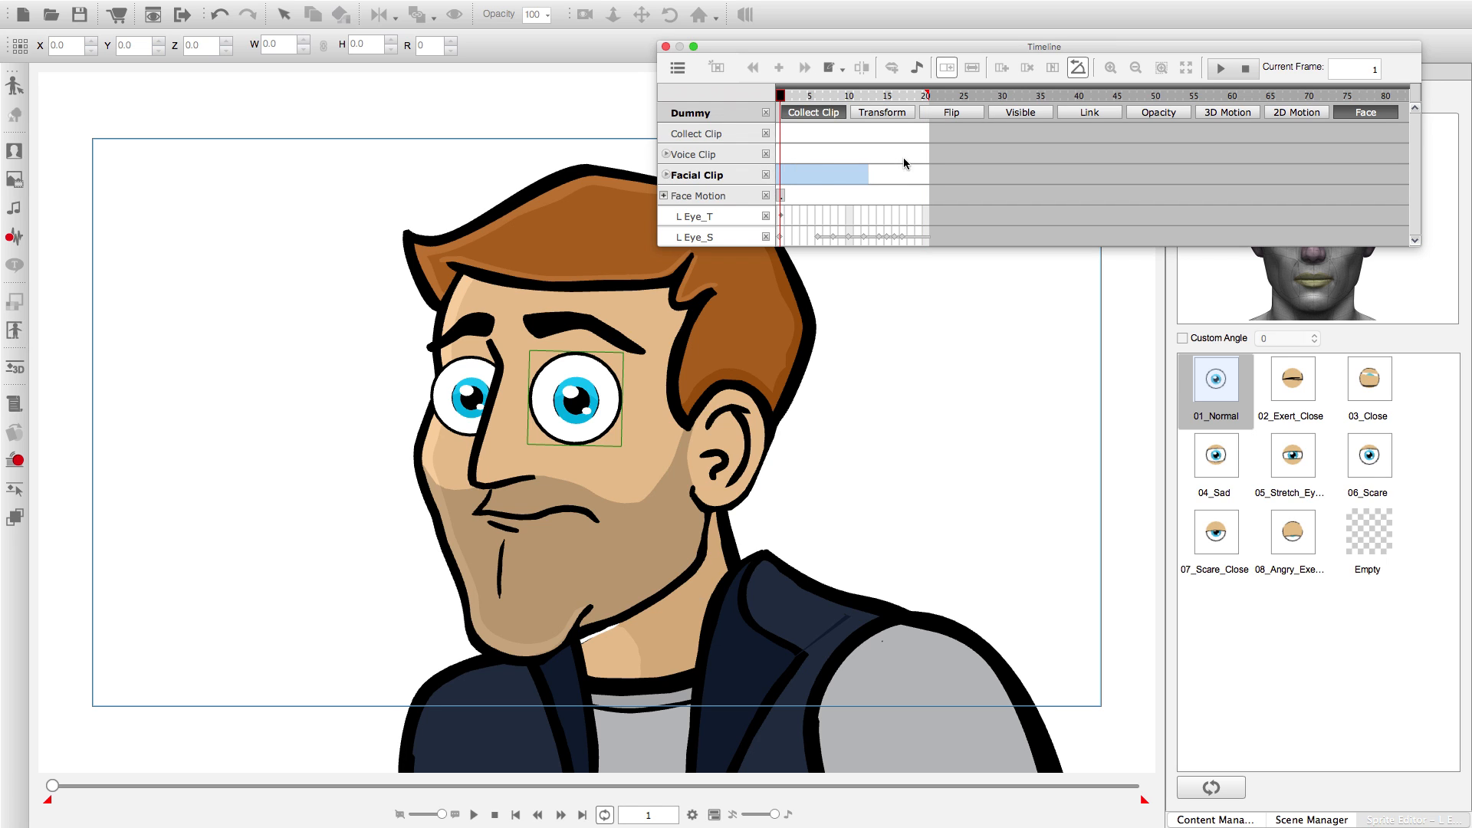
left_click(922, 168)
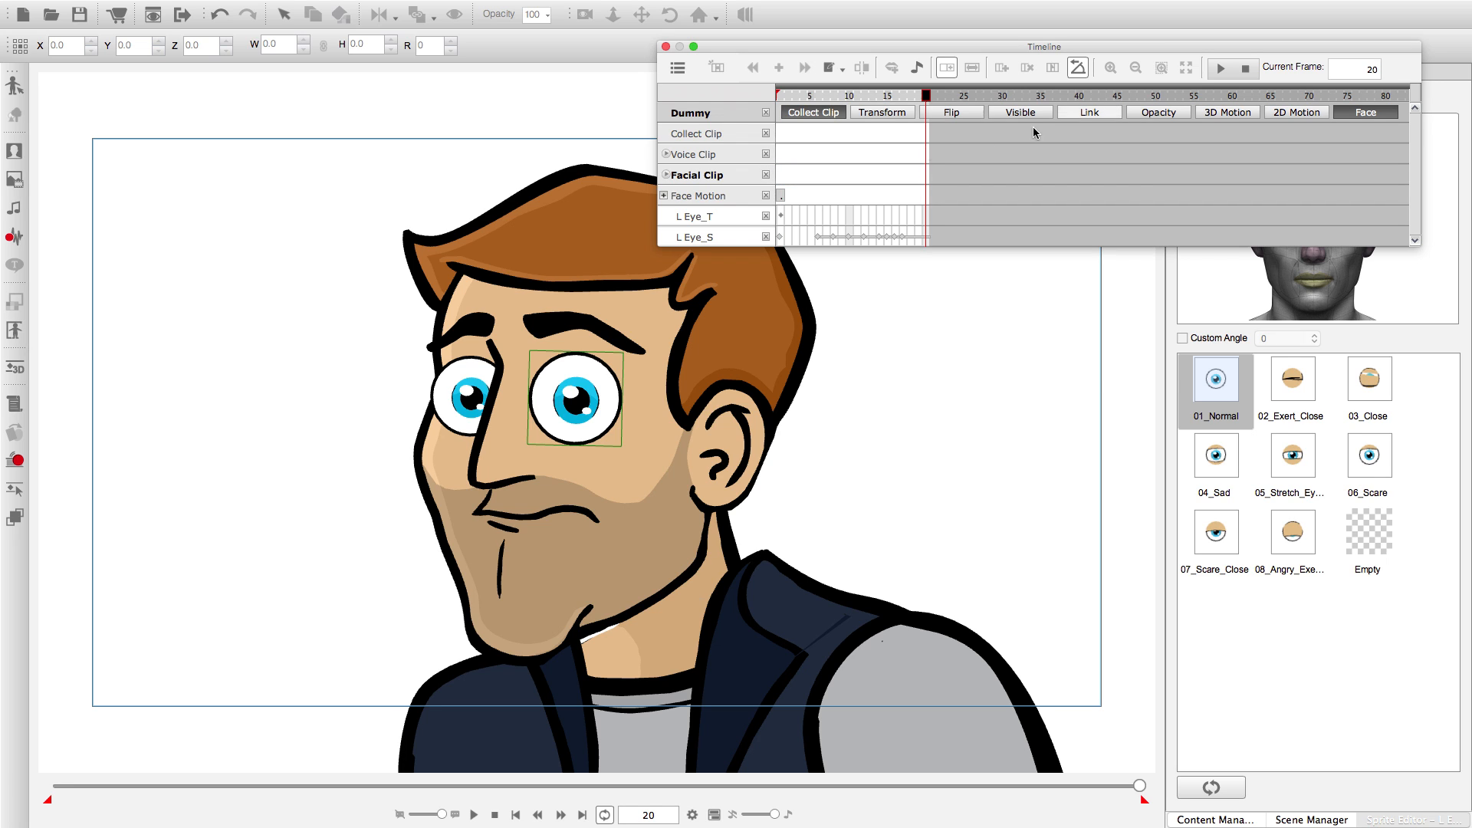
left_click(784, 196)
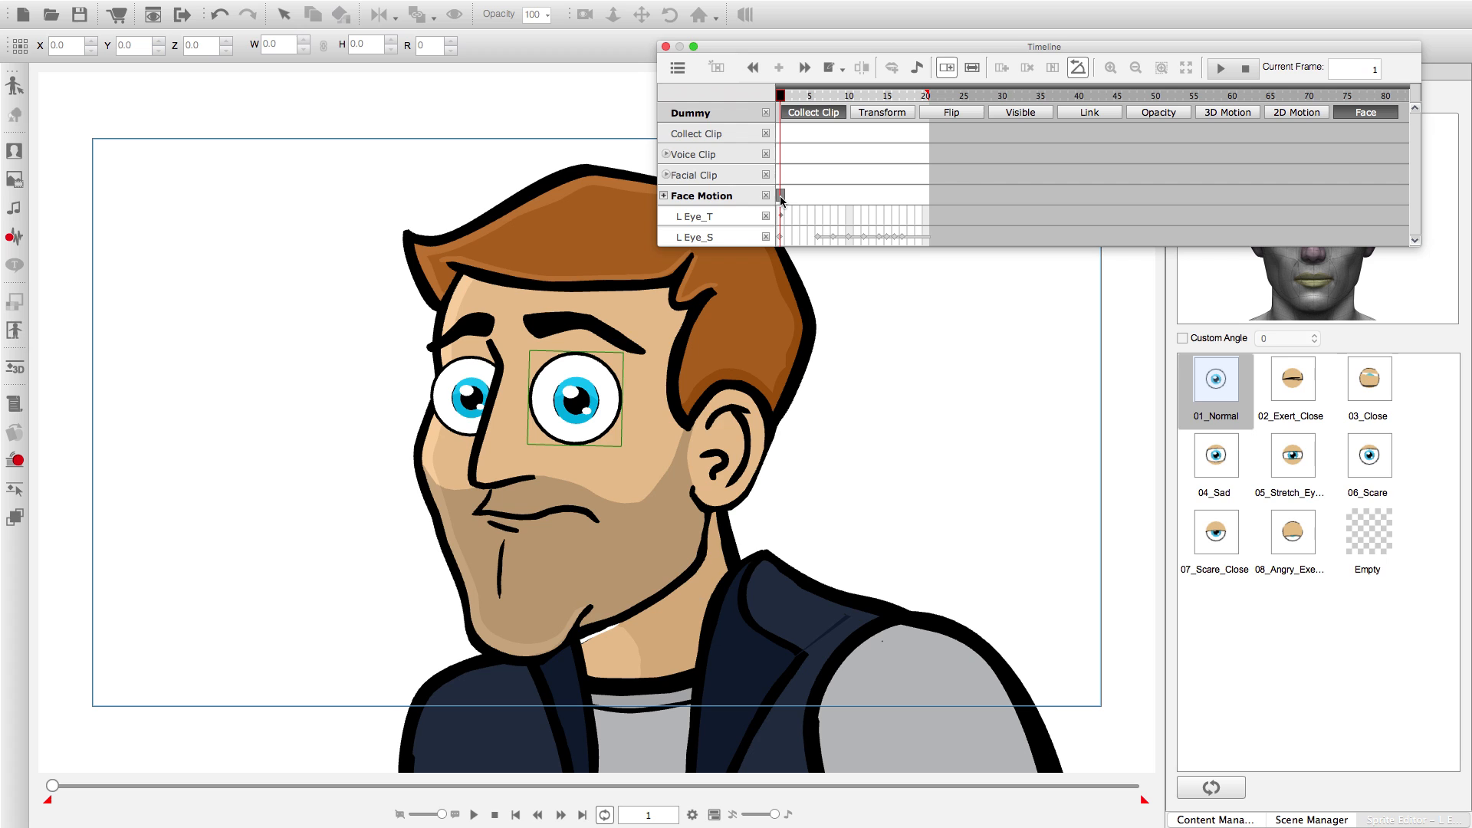
left_click_drag(784, 196, 857, 193)
left_click(932, 195)
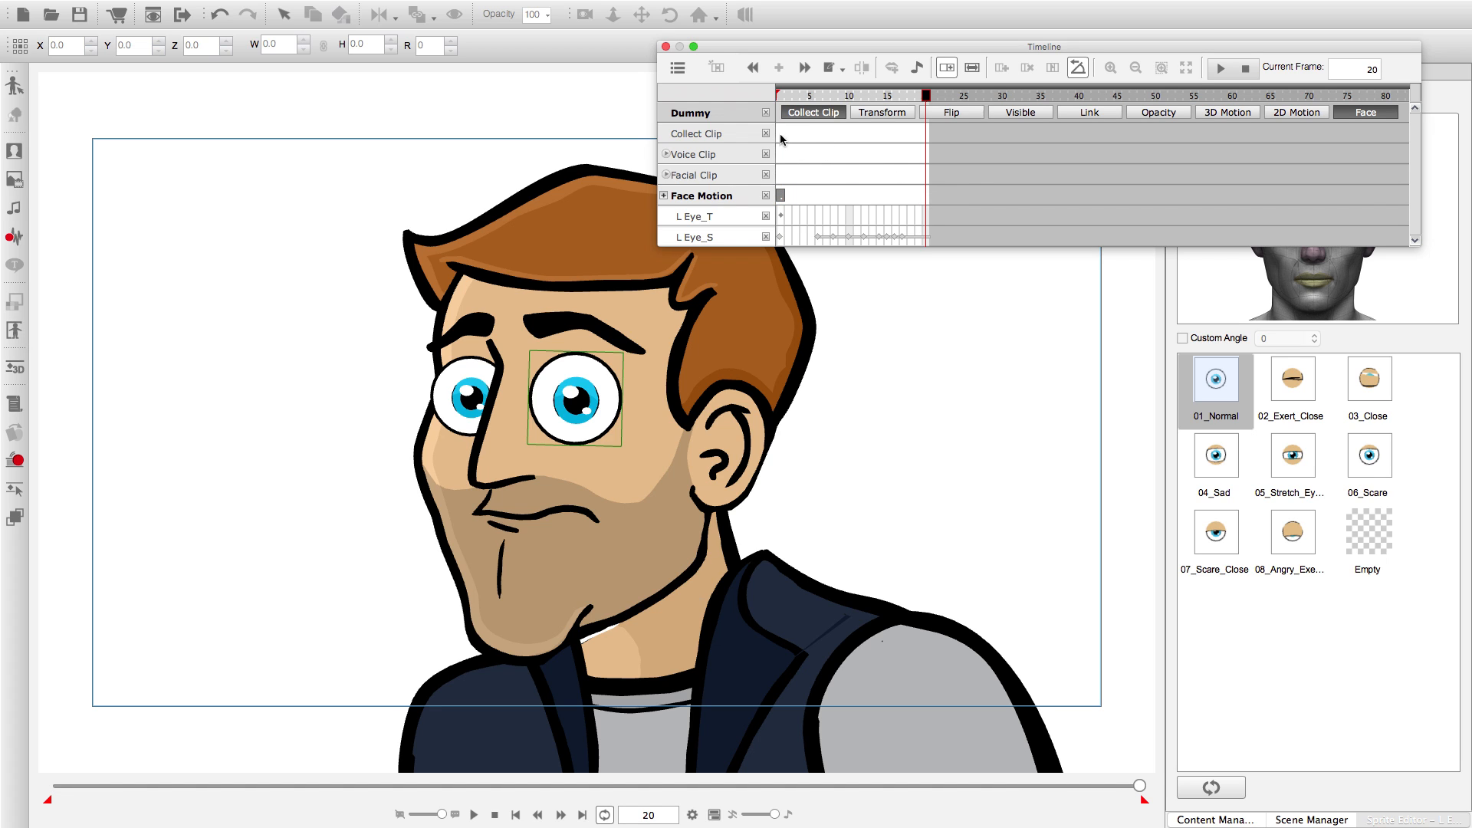
Select frames 1 to 20 on the Collect Clip track and export them as a facial motion named Normal Blink in the Face folder.
left_click_drag(780, 133, 926, 134)
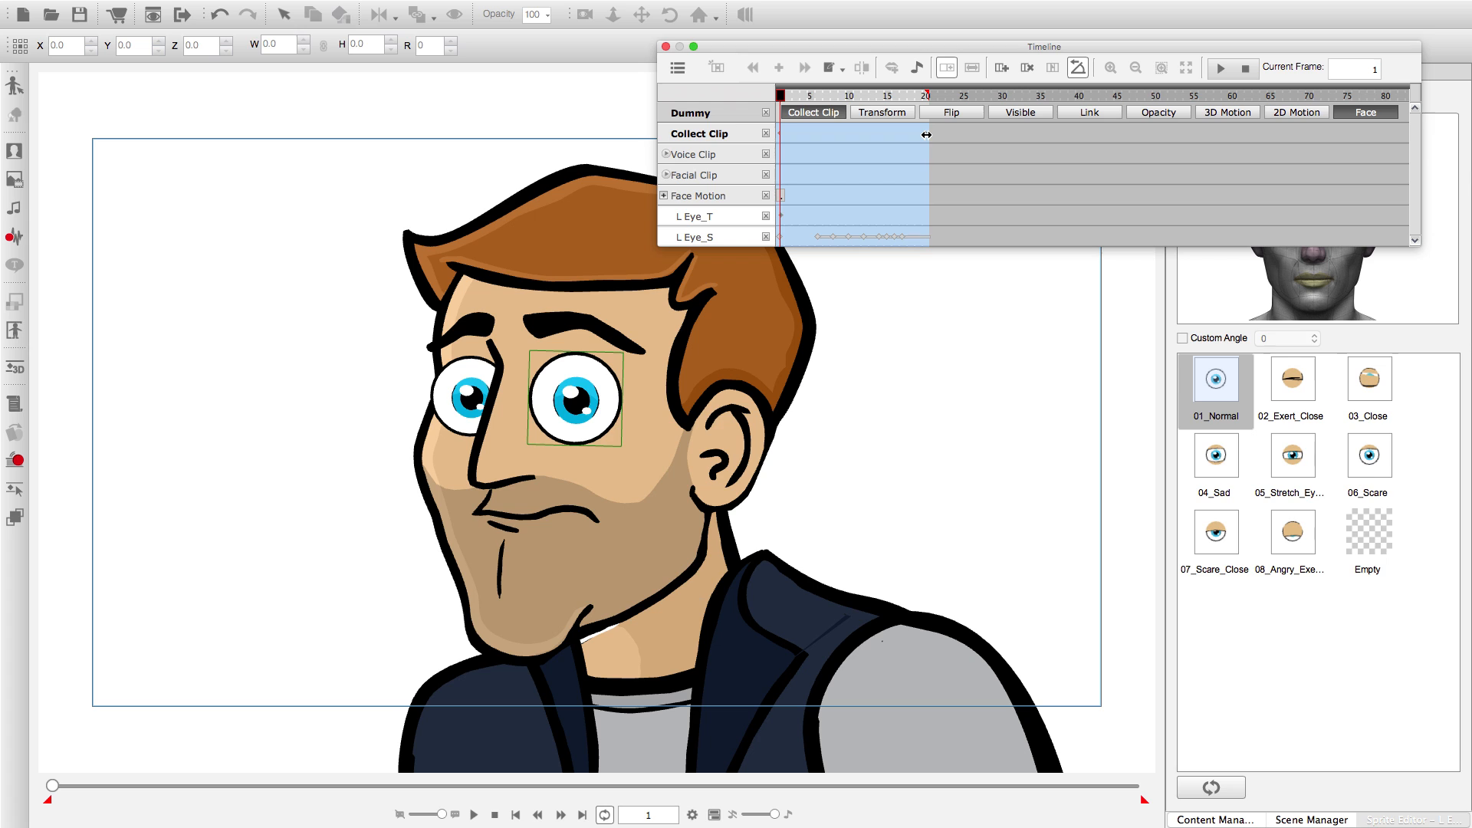
left_click(927, 134)
right_click(924, 133)
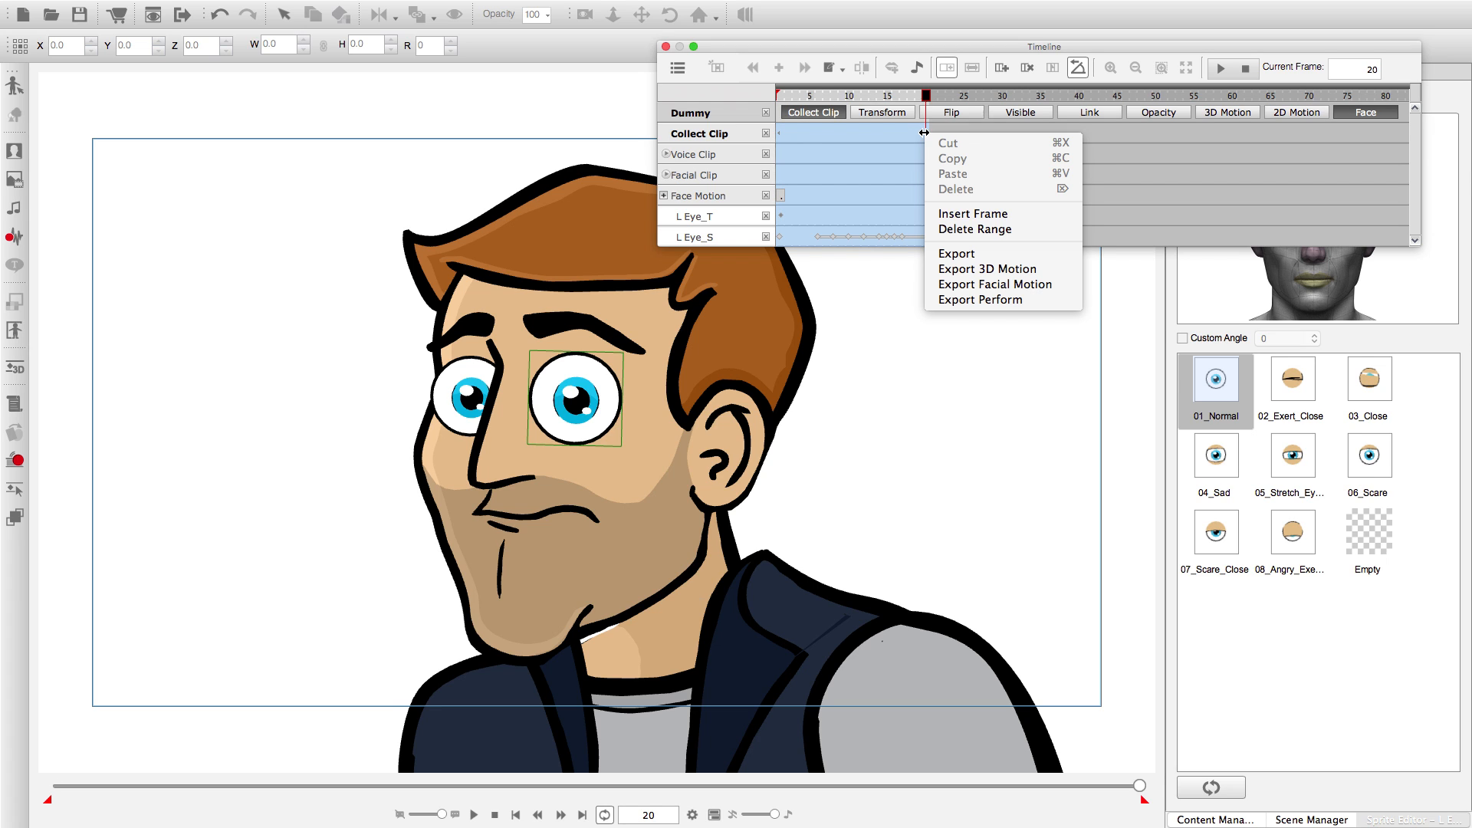
left_click(972, 286)
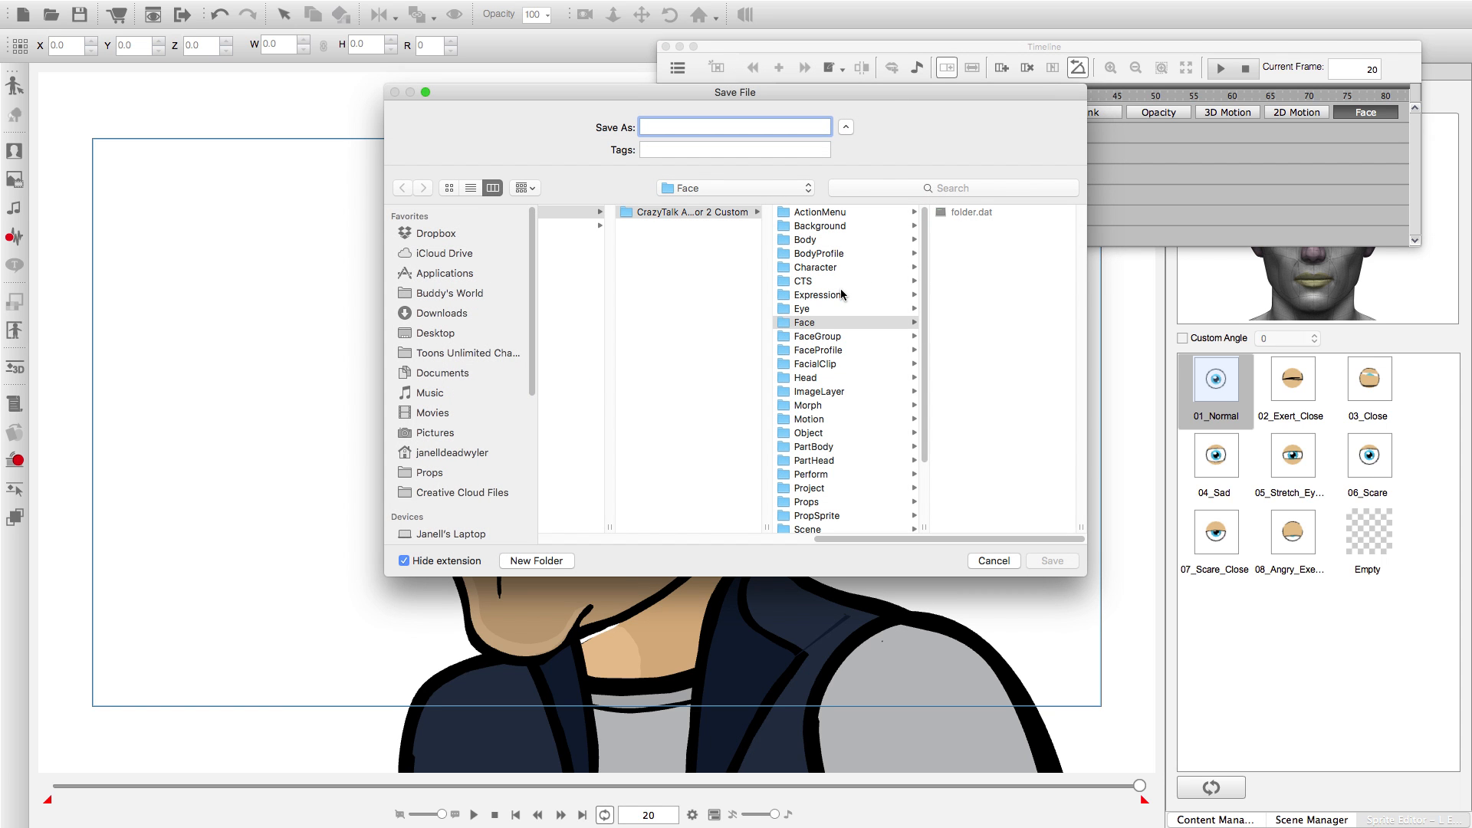
type("Normal Blink")
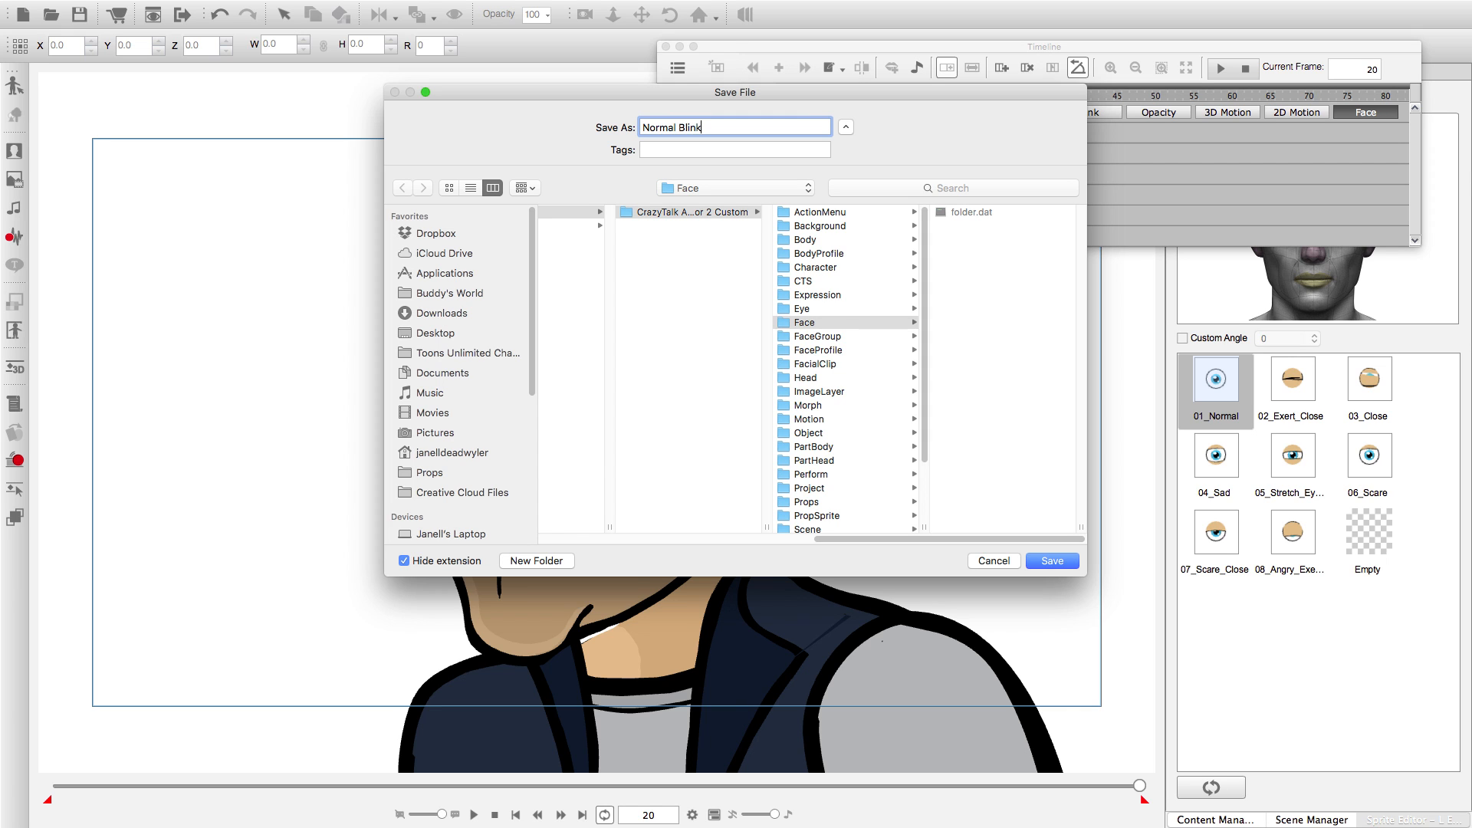
key("Return")
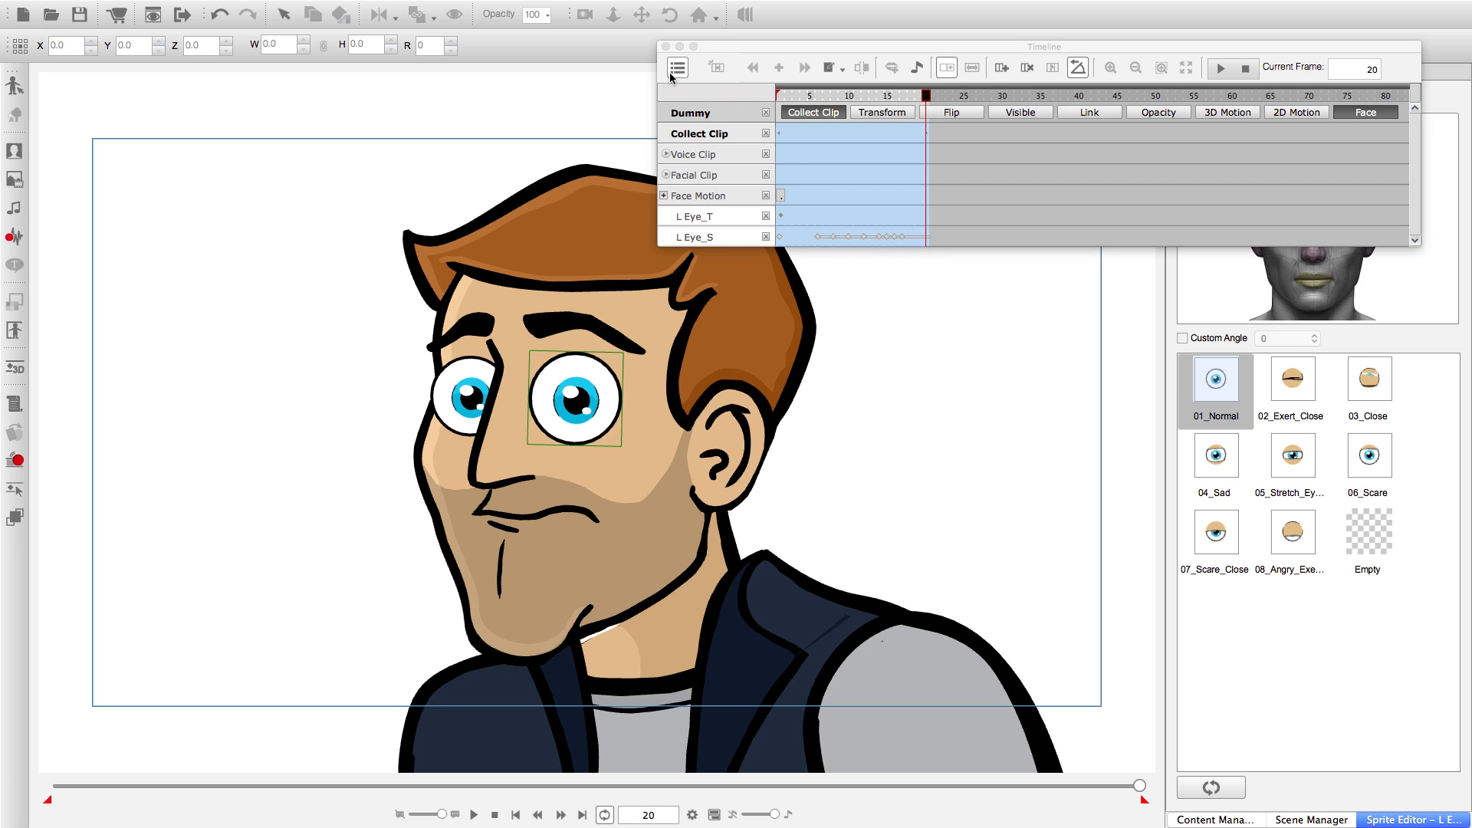
Close the timeline and Sprite Editor, remove the Dummy character's animation, and play the project from the start to check it.
left_click(665, 46)
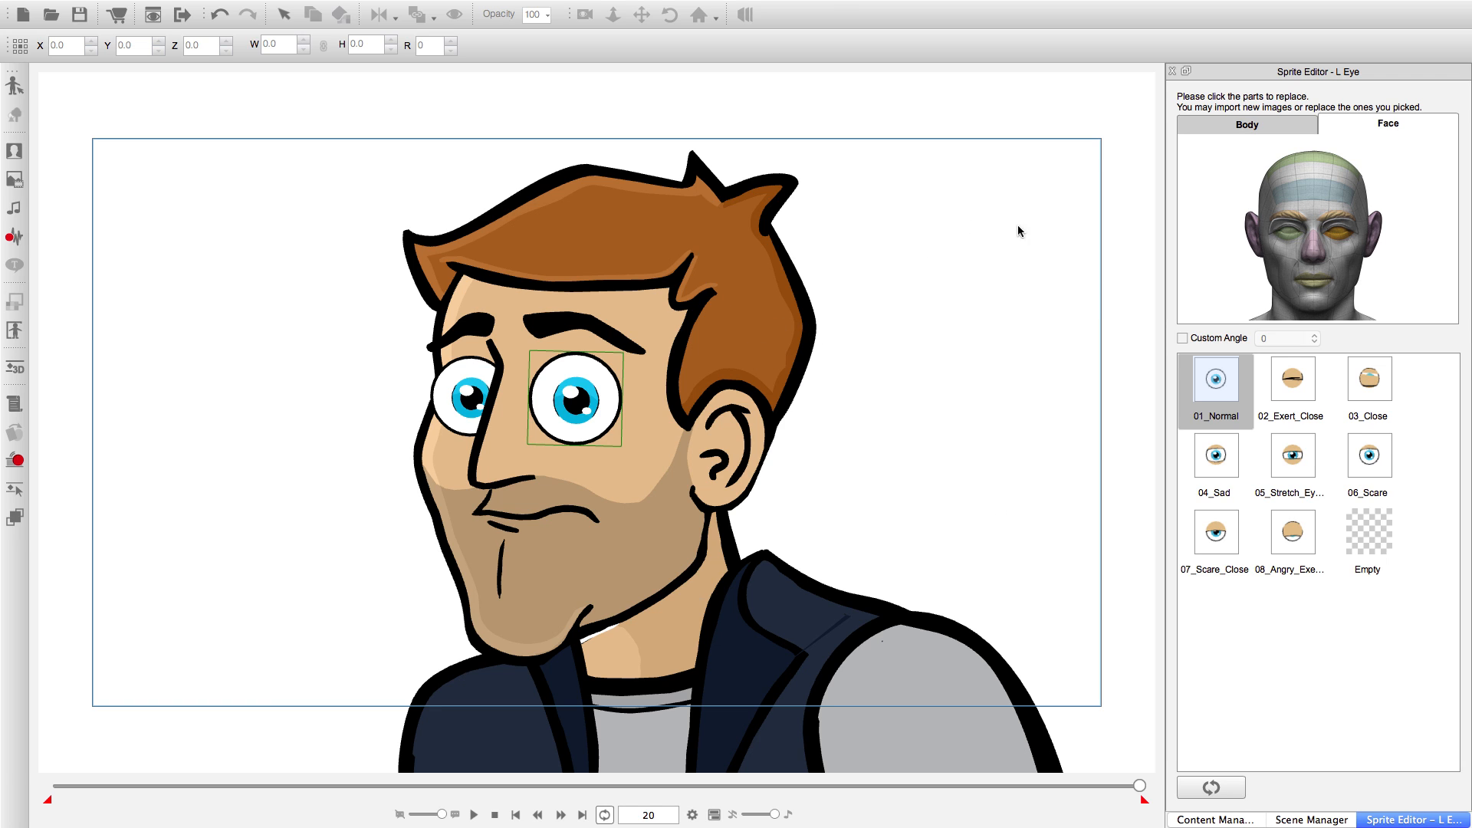
left_click(1171, 72)
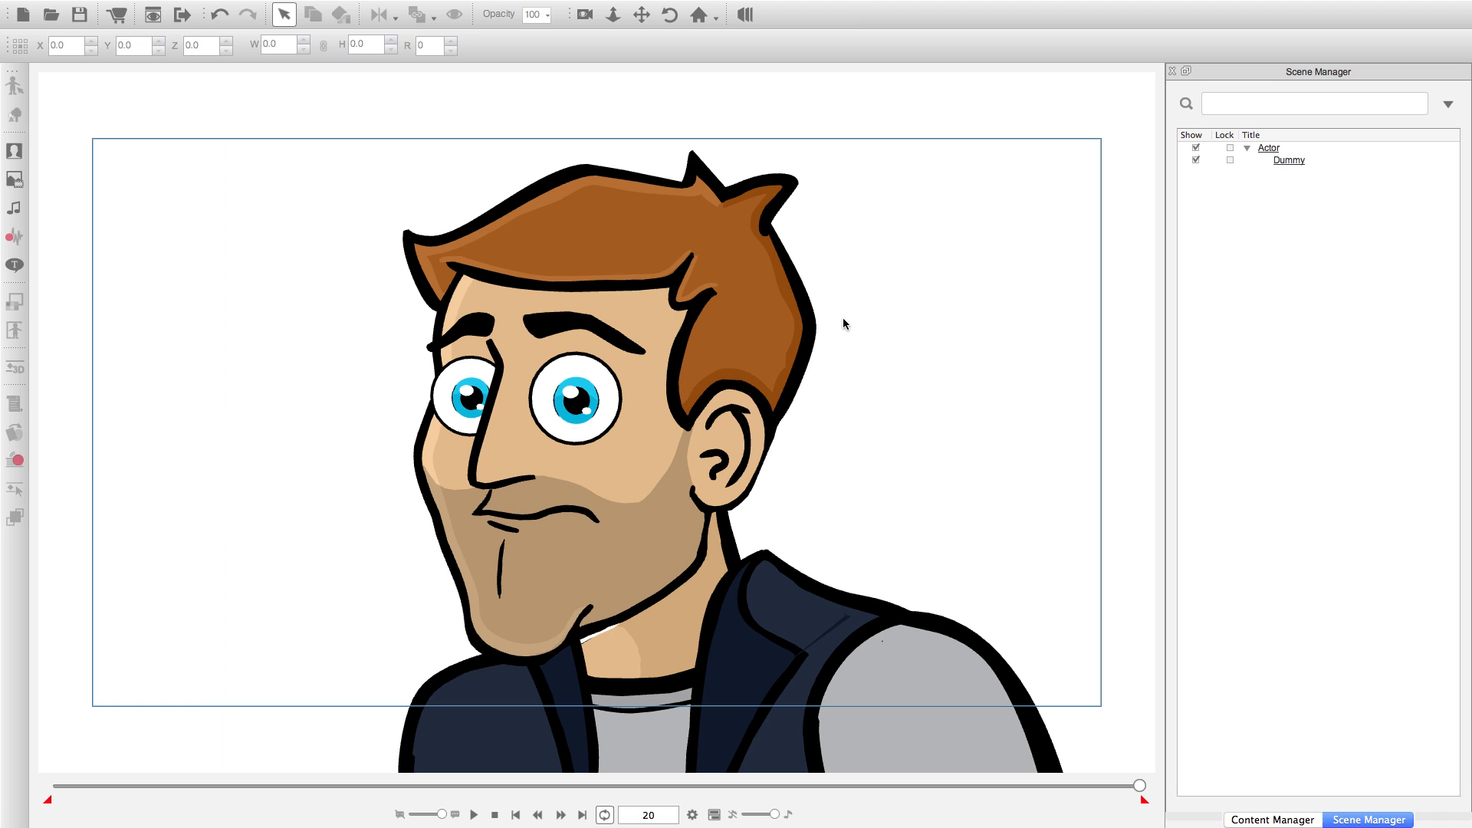
right_click(733, 328)
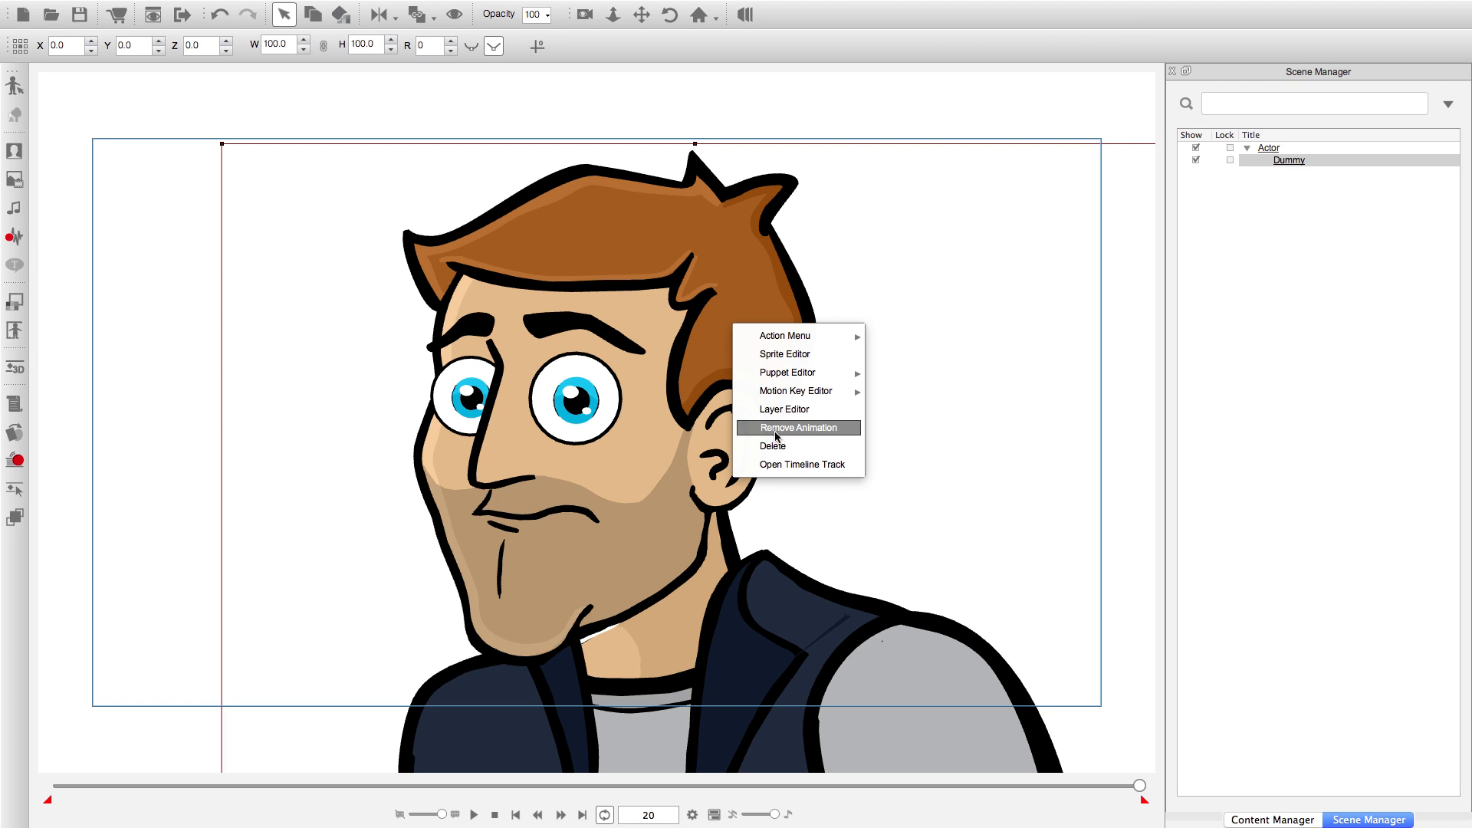
left_click(775, 433)
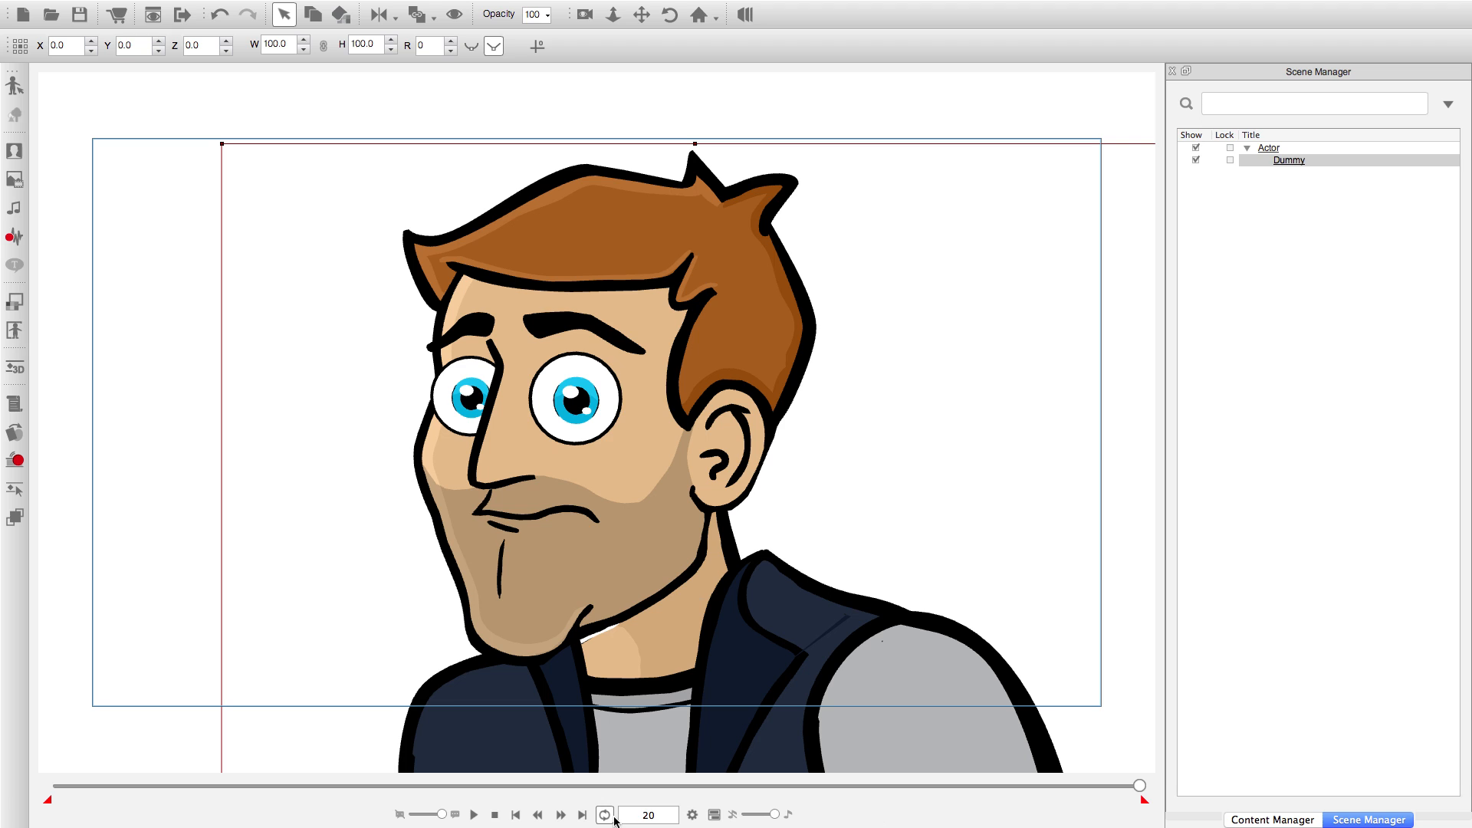
left_click(516, 815)
left_click(473, 815)
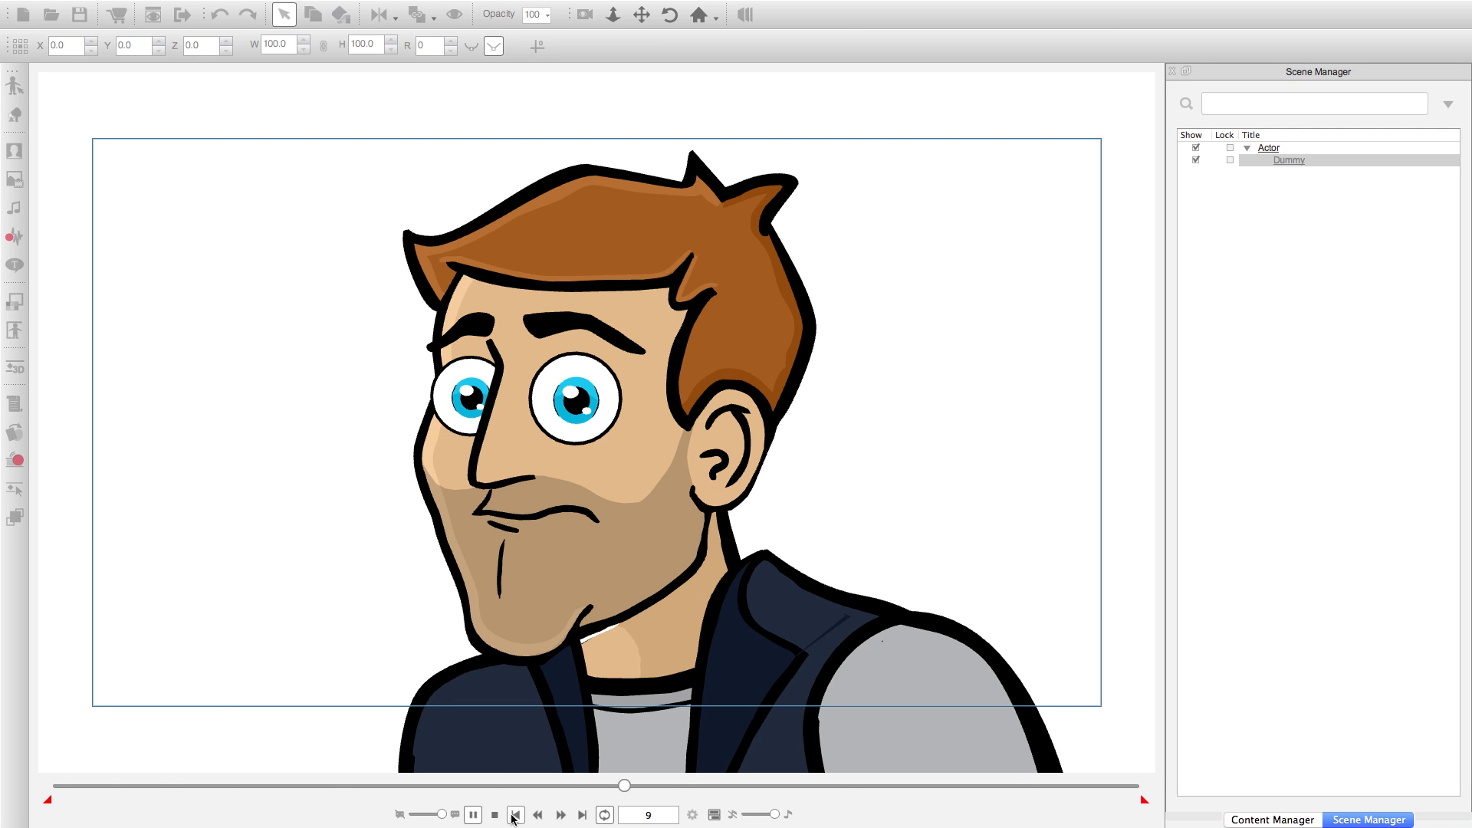
Apply the Normal Blink motion from the custom Face animation folder to the Dummy character.
left_click(1295, 819)
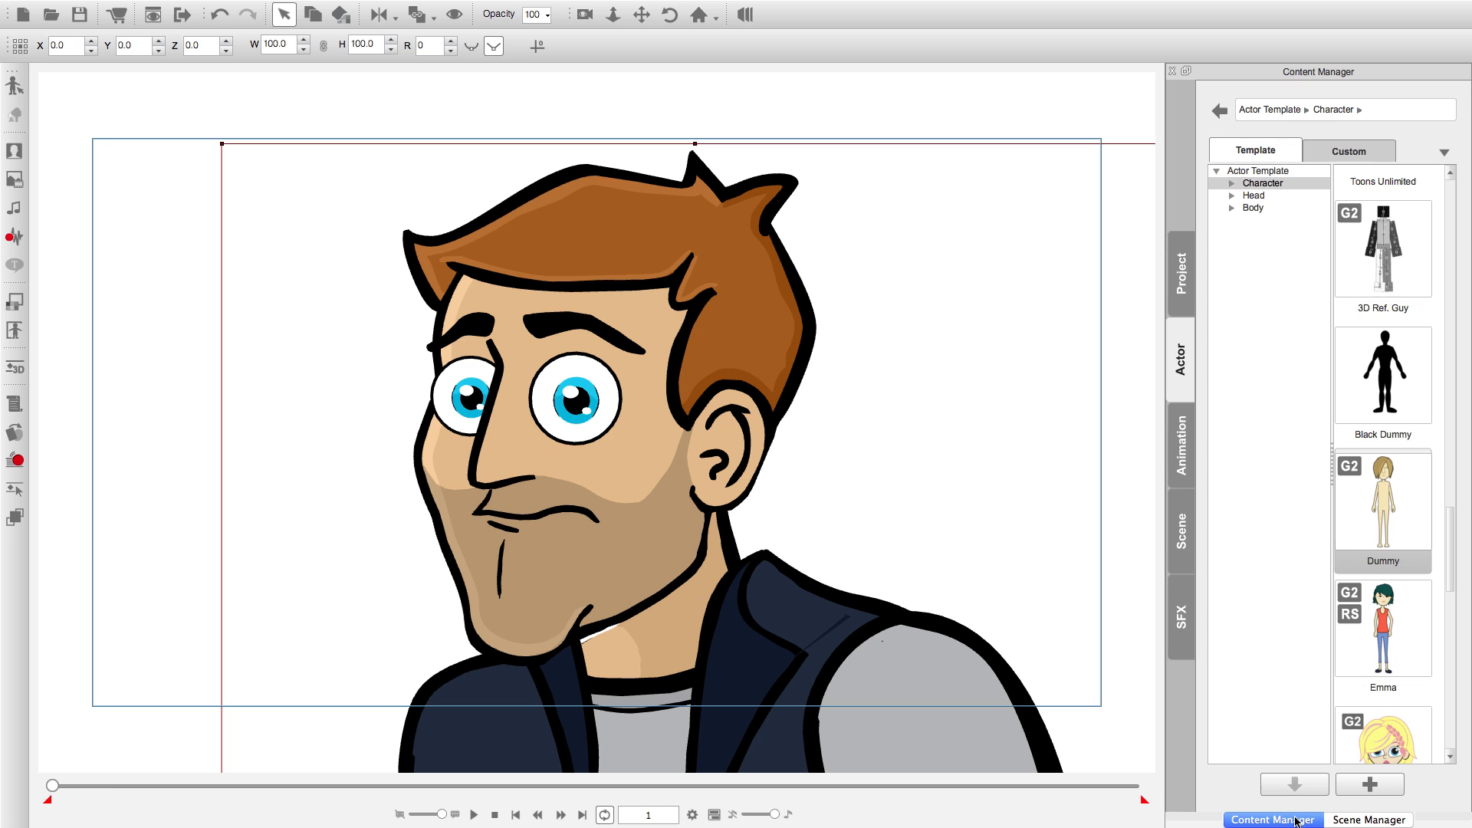
left_click(1180, 430)
left_click(1232, 195)
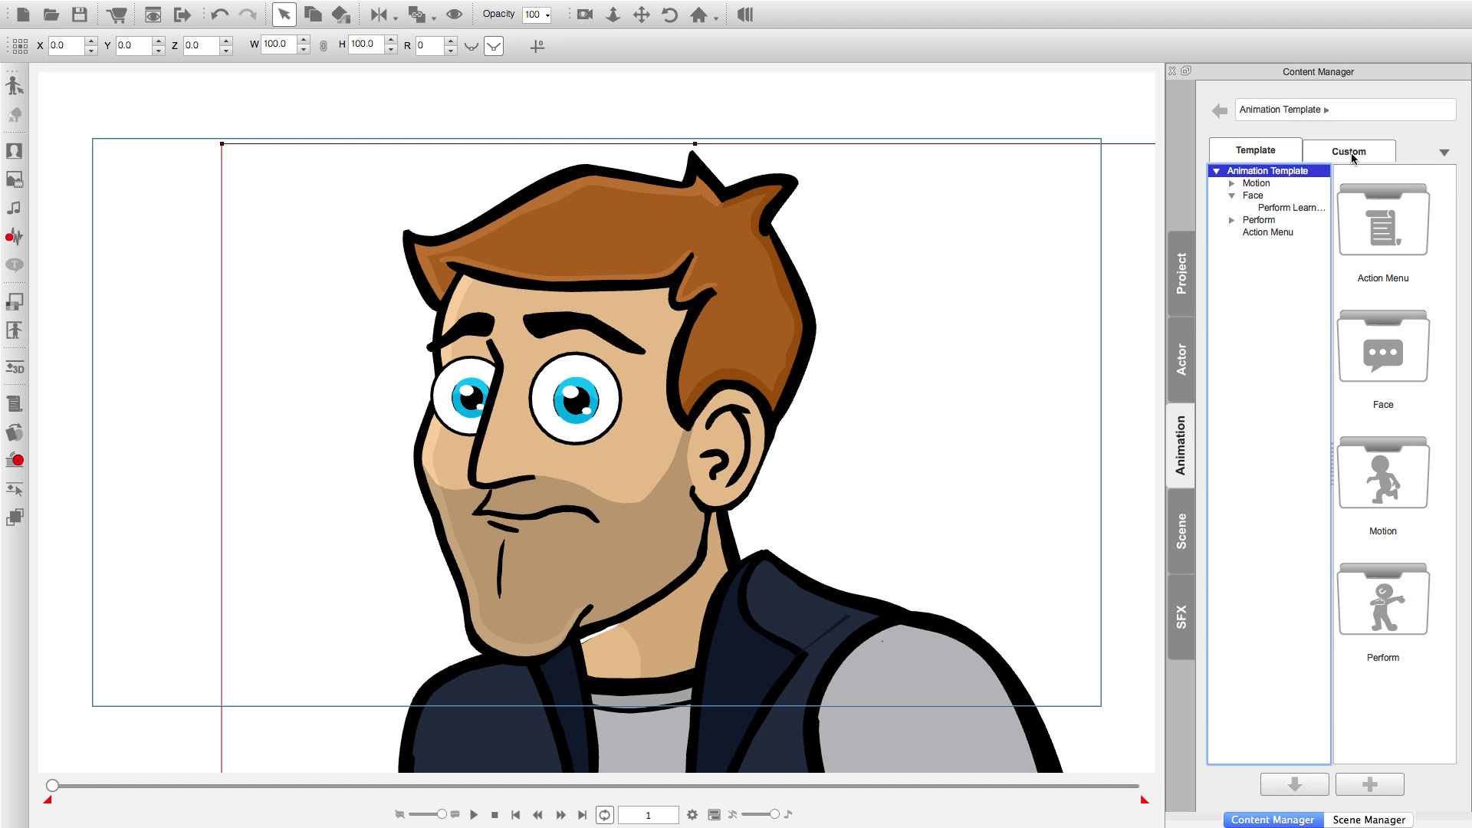
left_click(1351, 151)
left_click(1281, 208)
left_click(1265, 197)
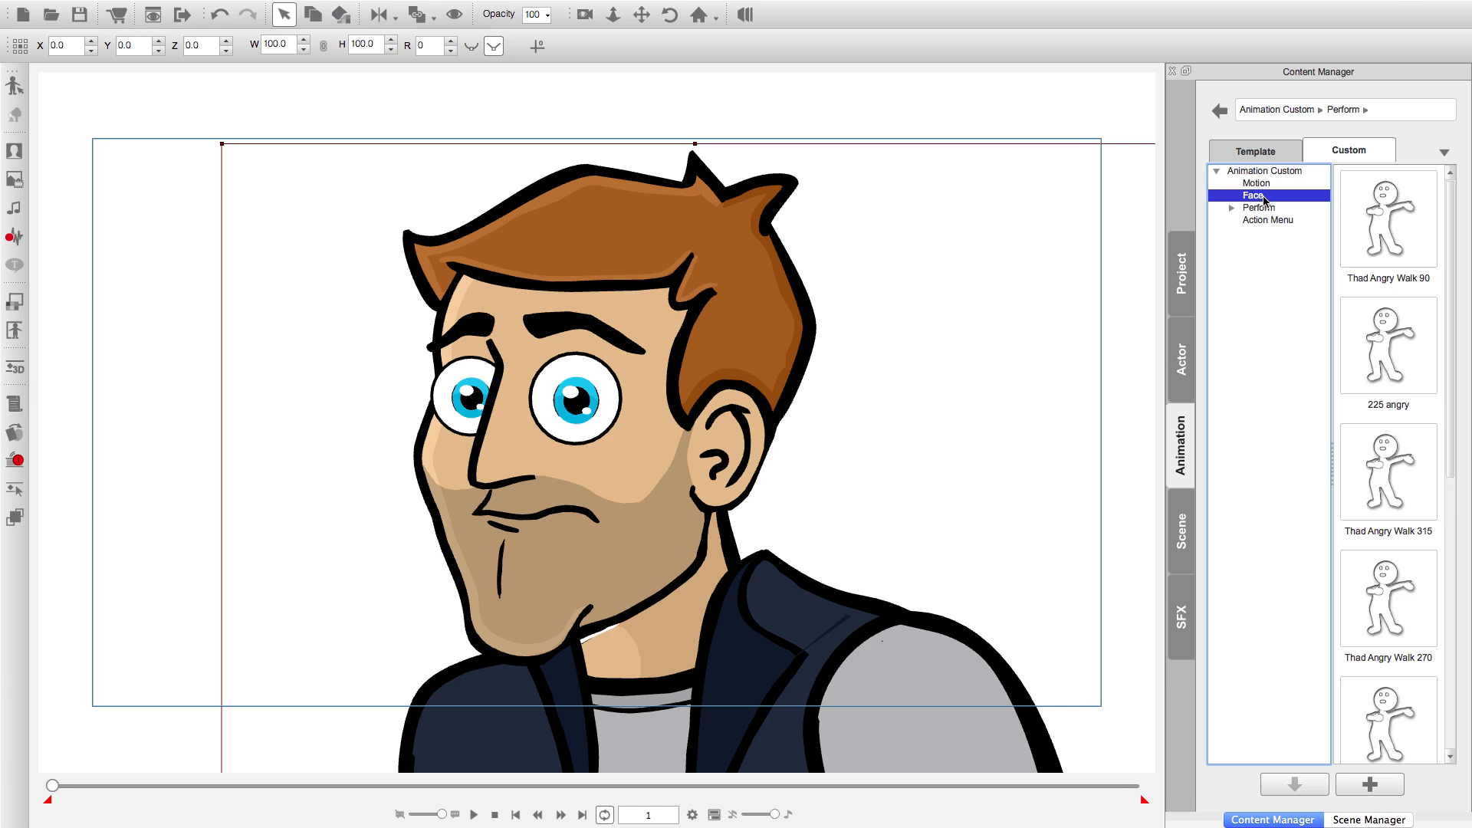
double_click(1380, 242)
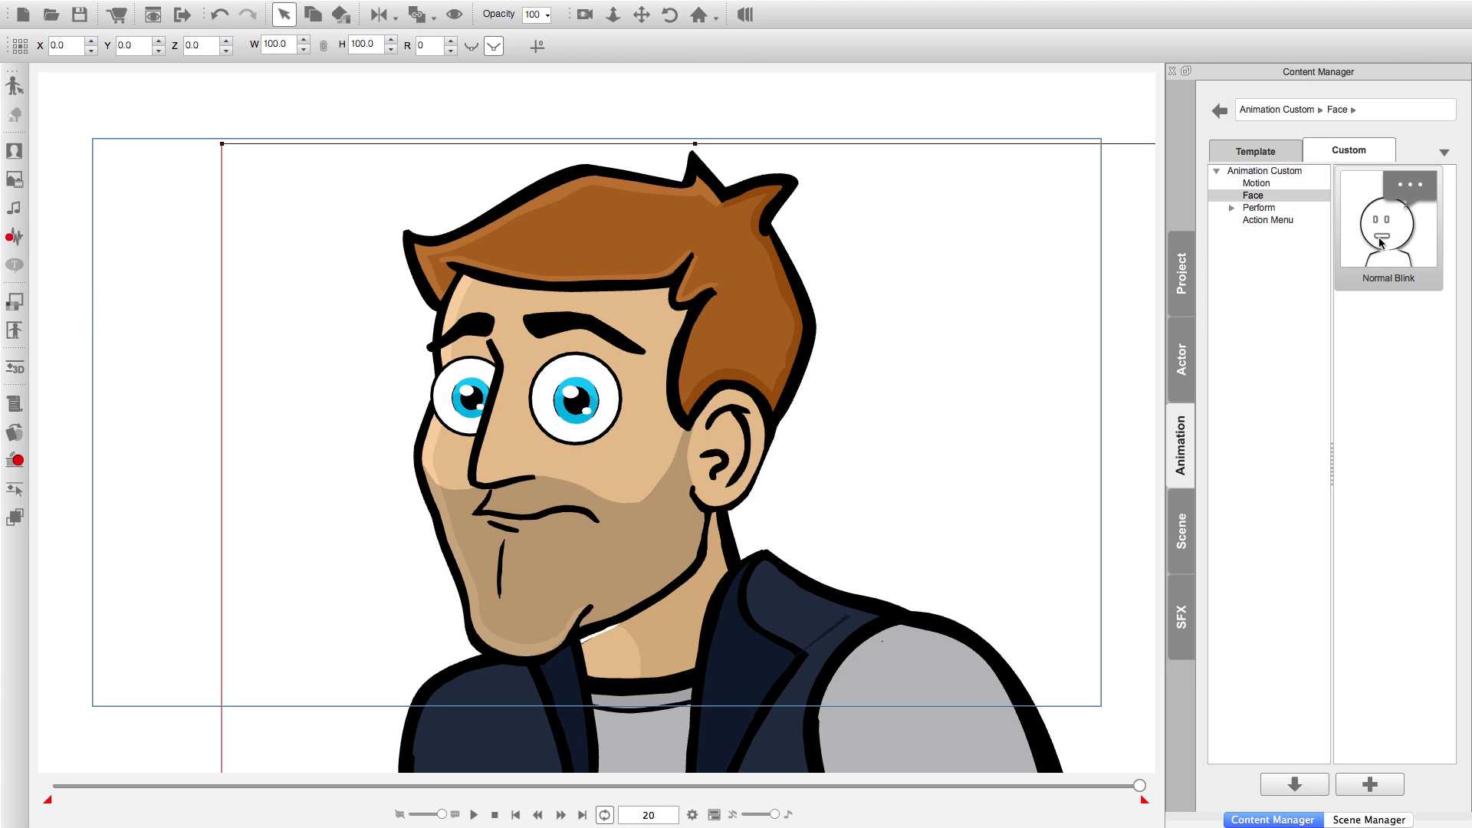
Return to frame 1 and remove the animation just applied to the Dummy character.
left_click(515, 814)
right_click(563, 500)
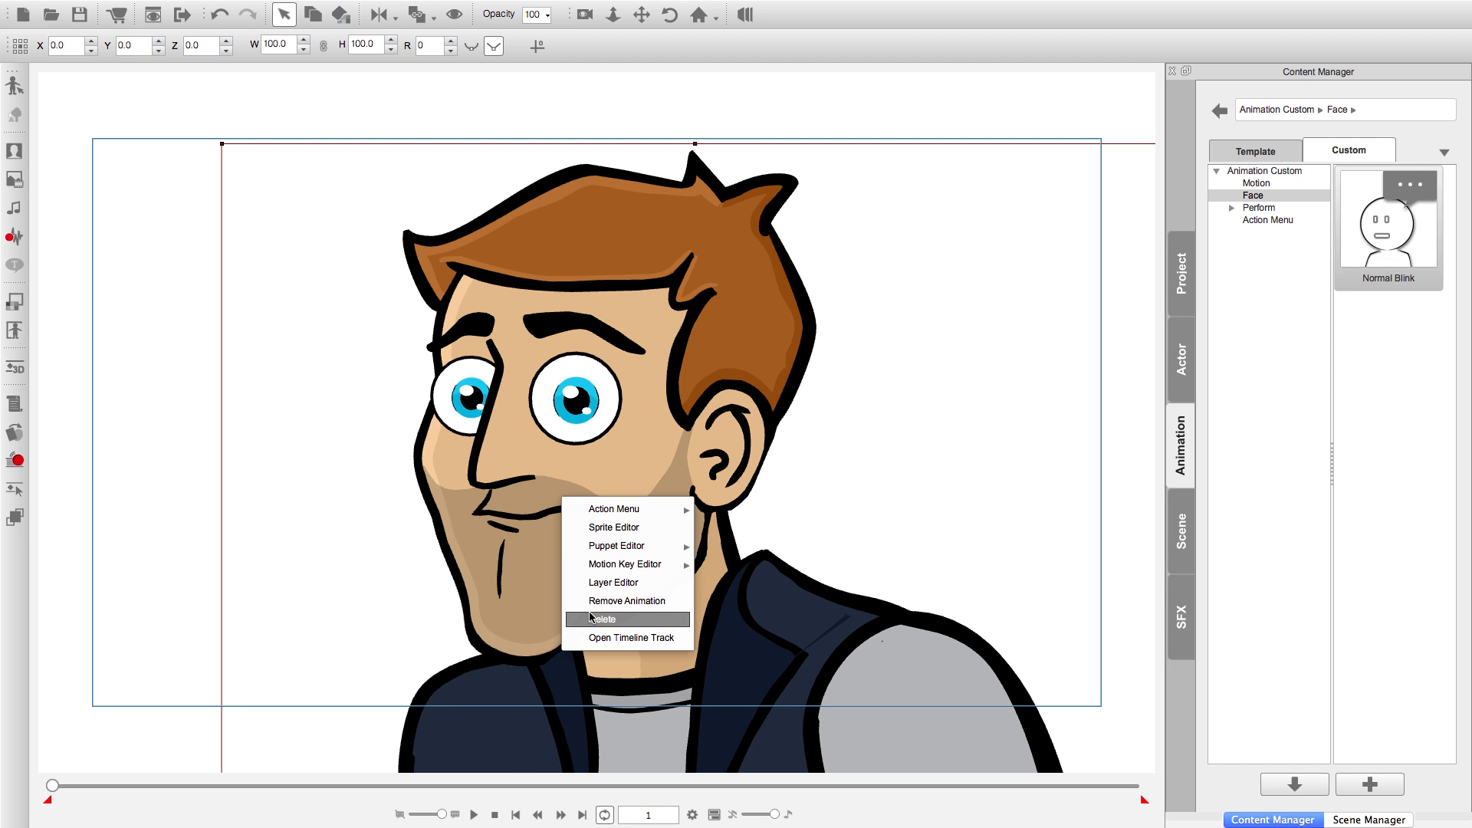
left_click(595, 601)
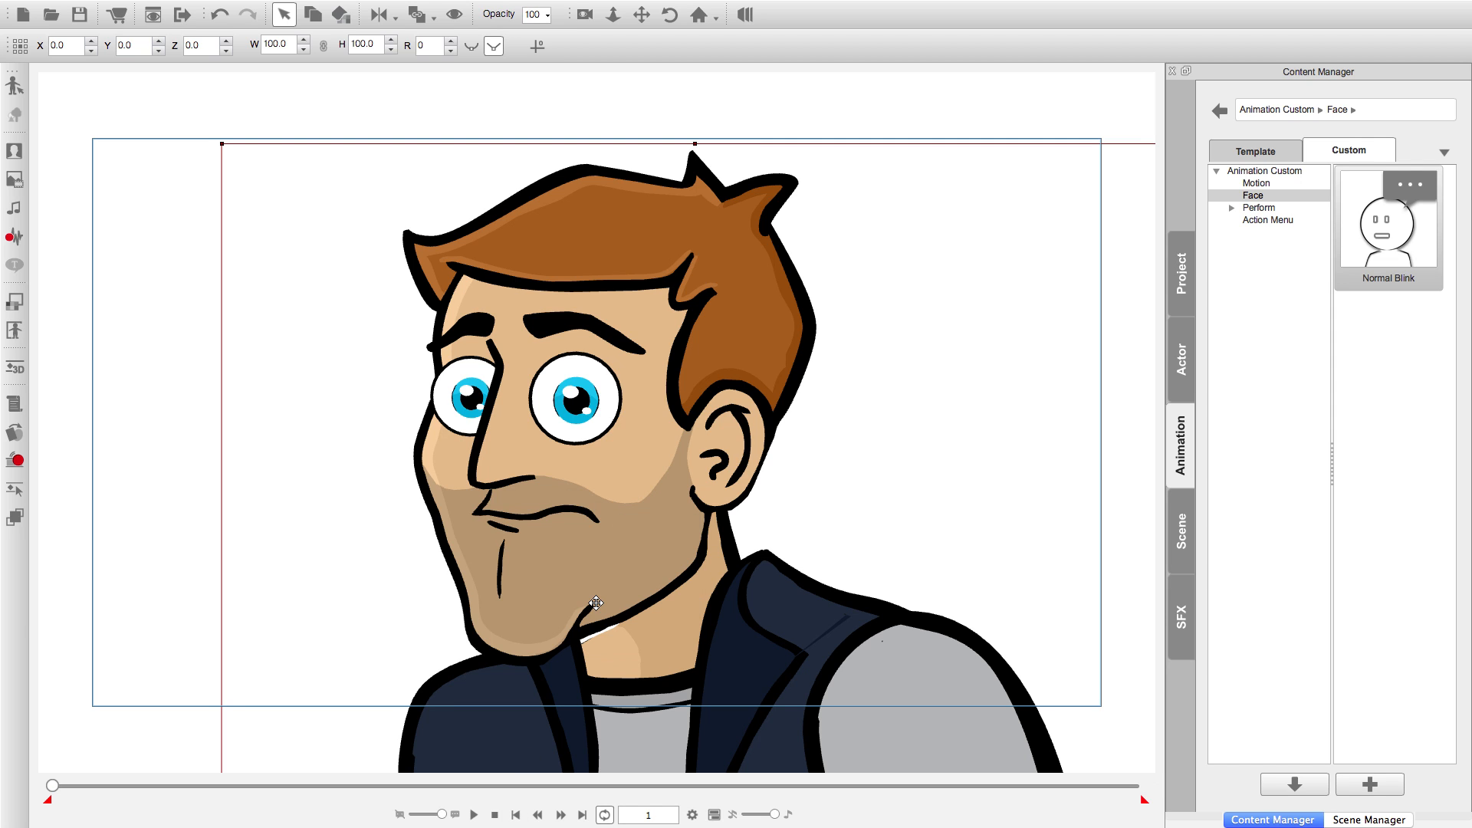
Open the Dummy character's Action Menu Editor and start adding an action from a file.
right_click(587, 472)
mouse_move(614, 485)
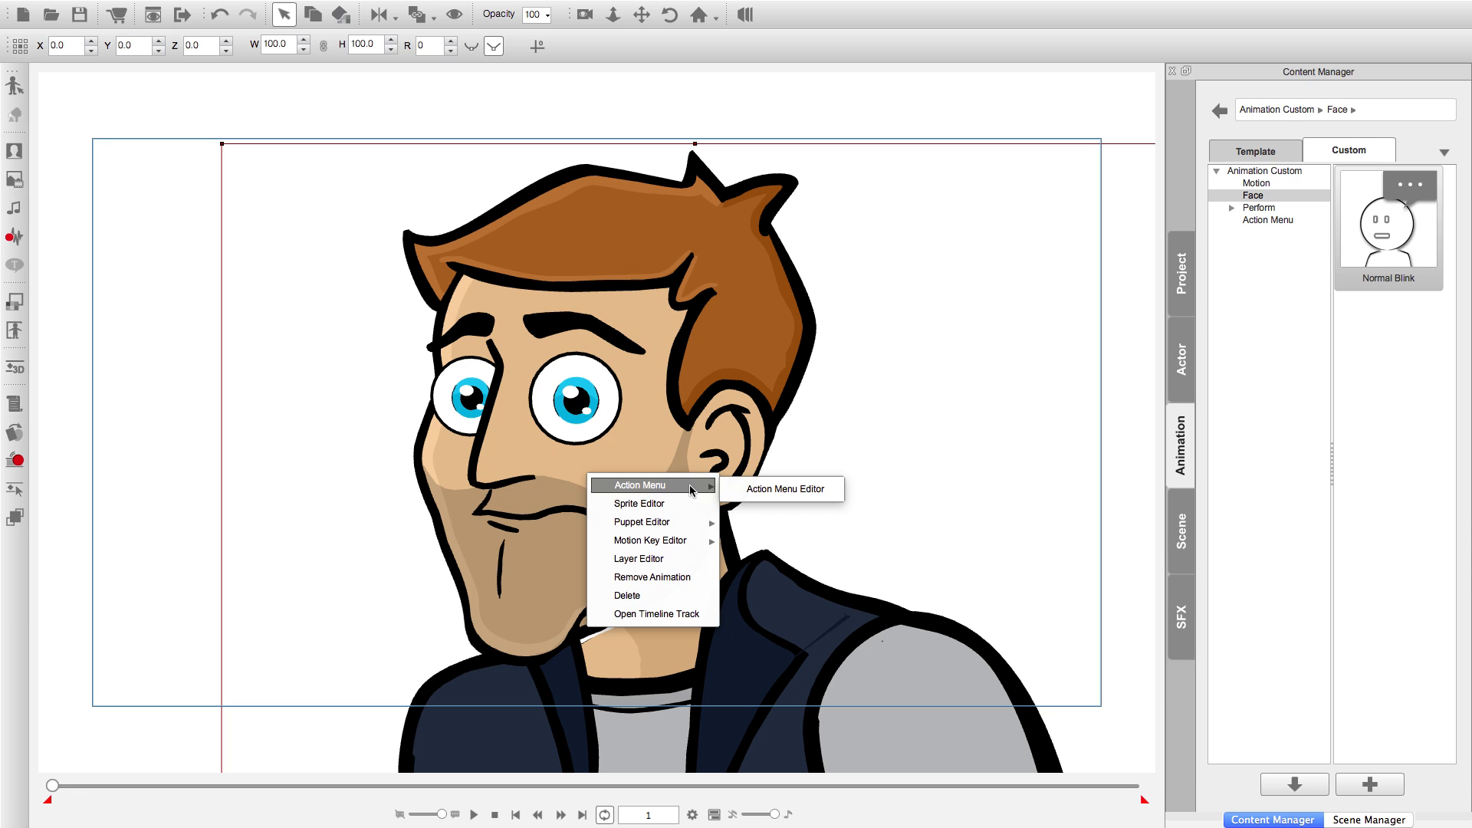
left_click(761, 489)
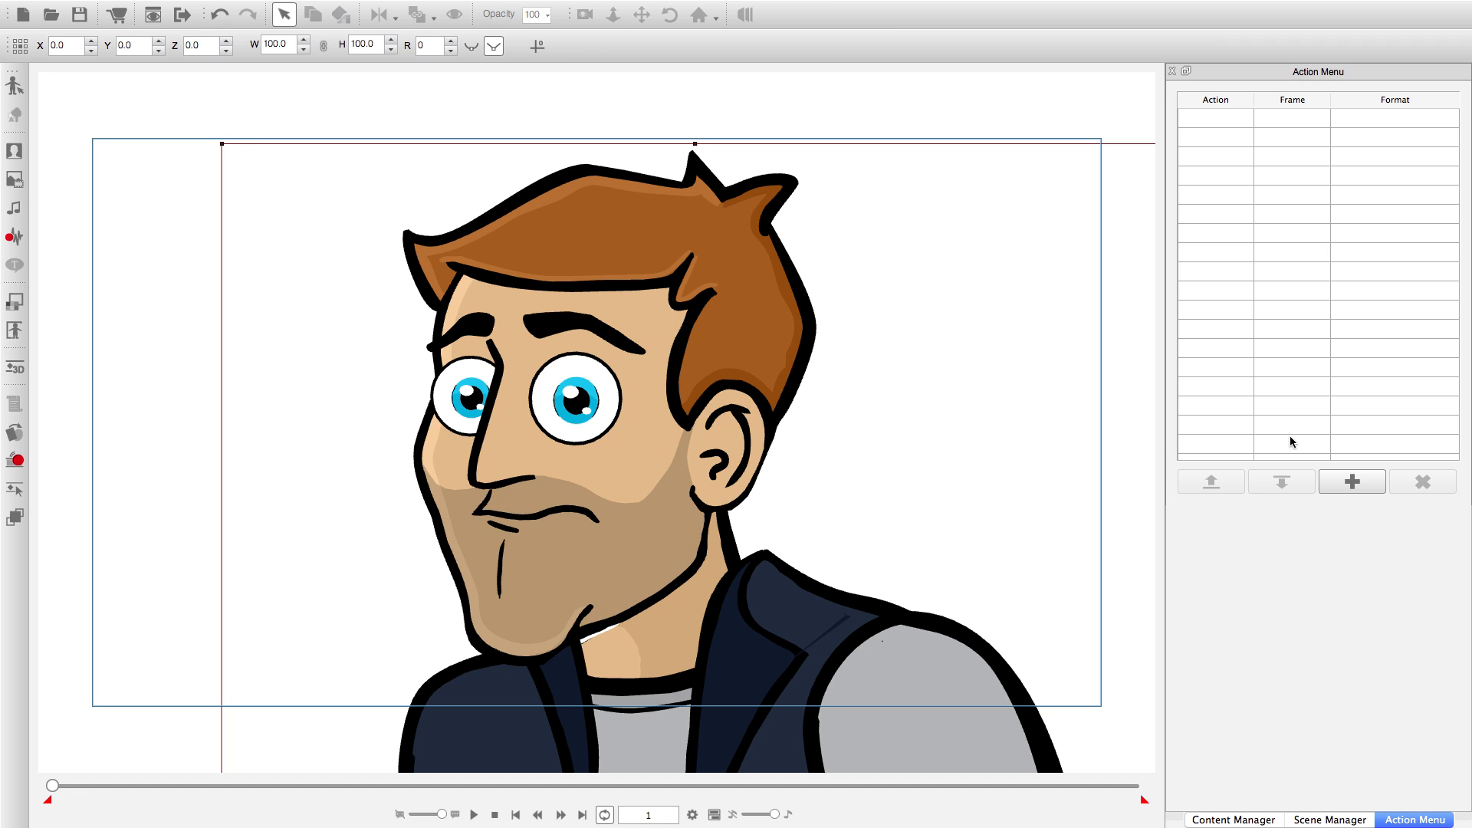
left_click(1351, 481)
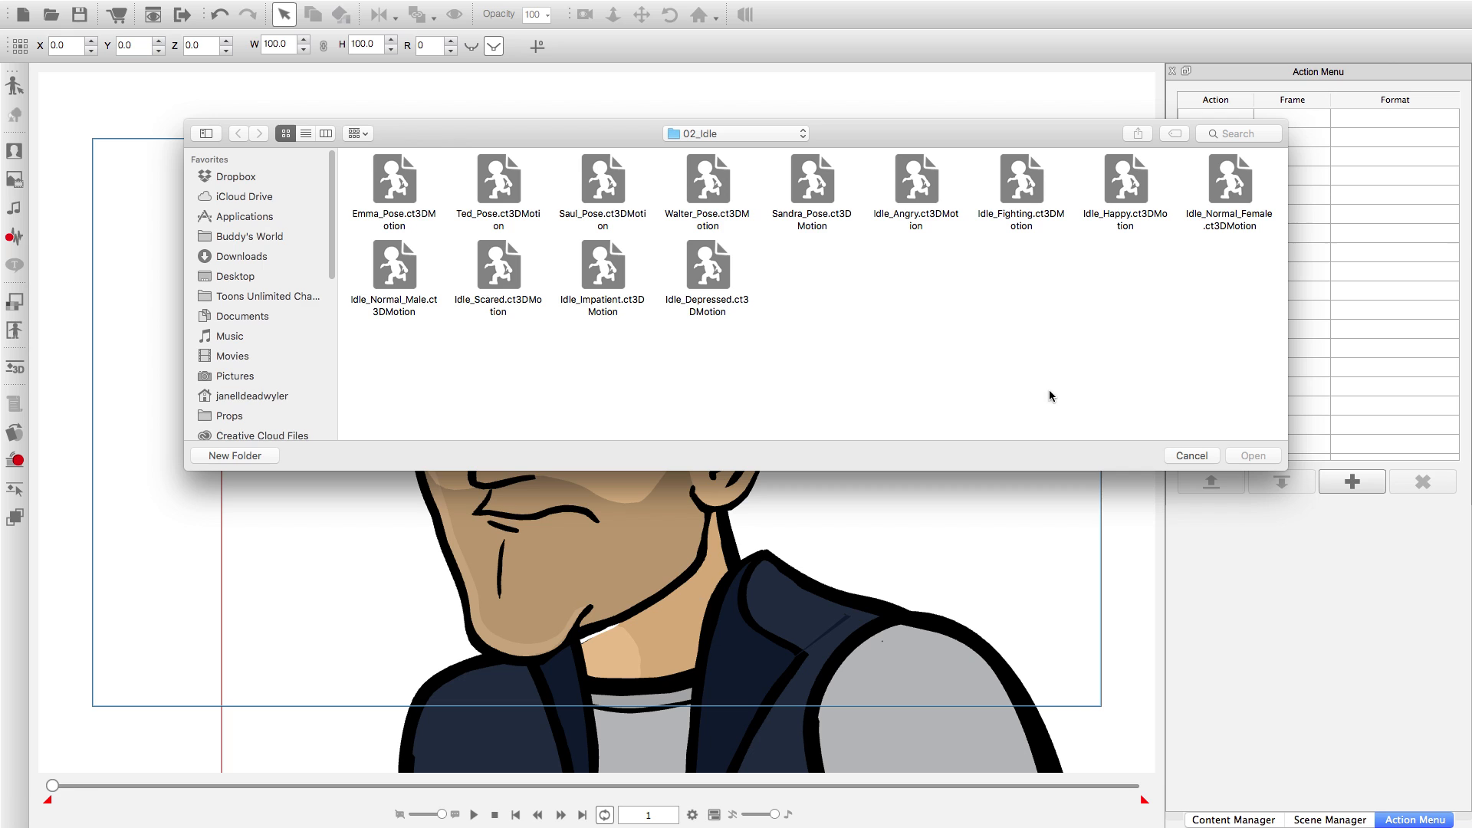
left_click(719, 136)
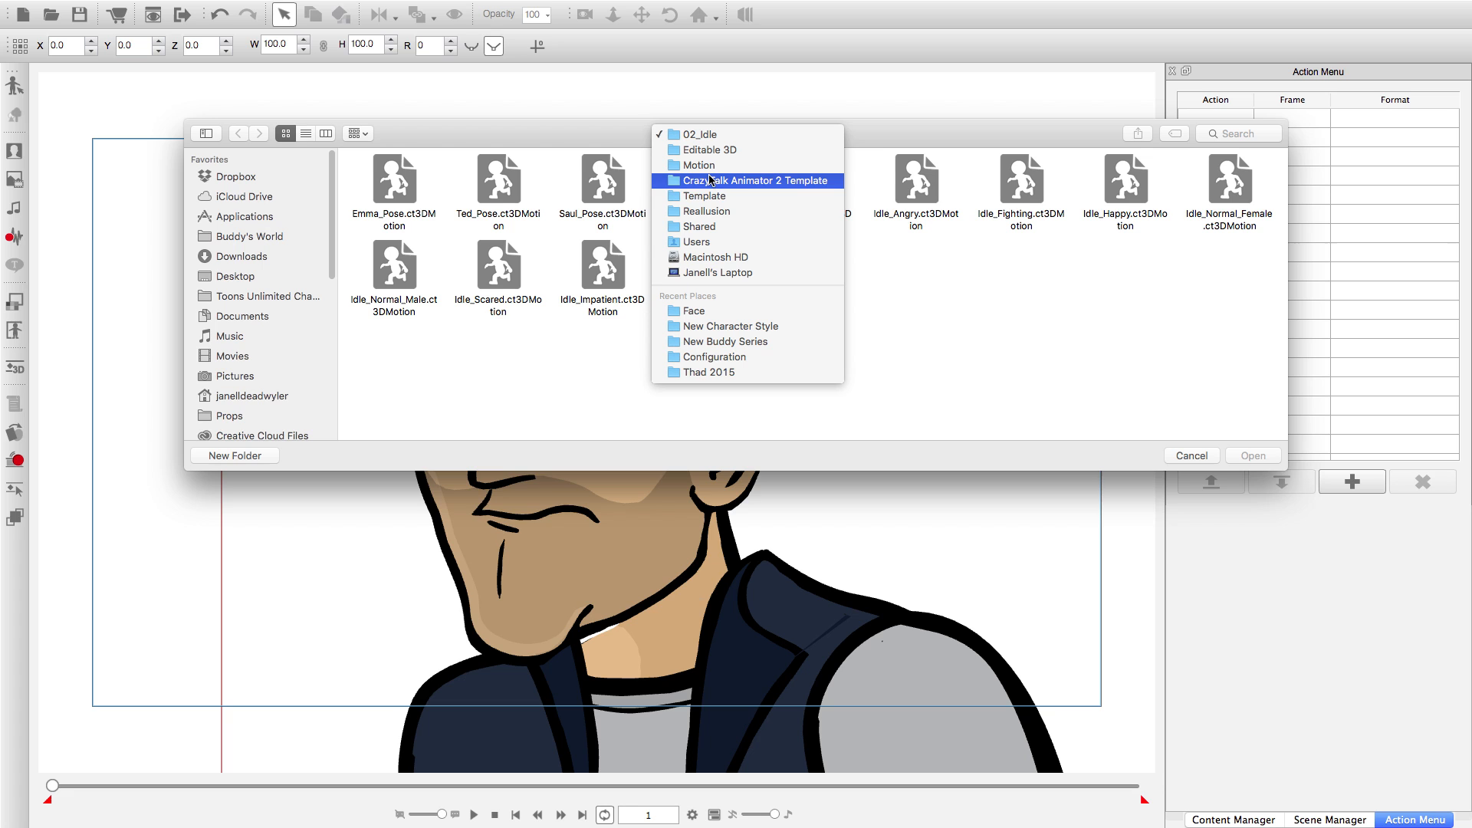
left_click(709, 182)
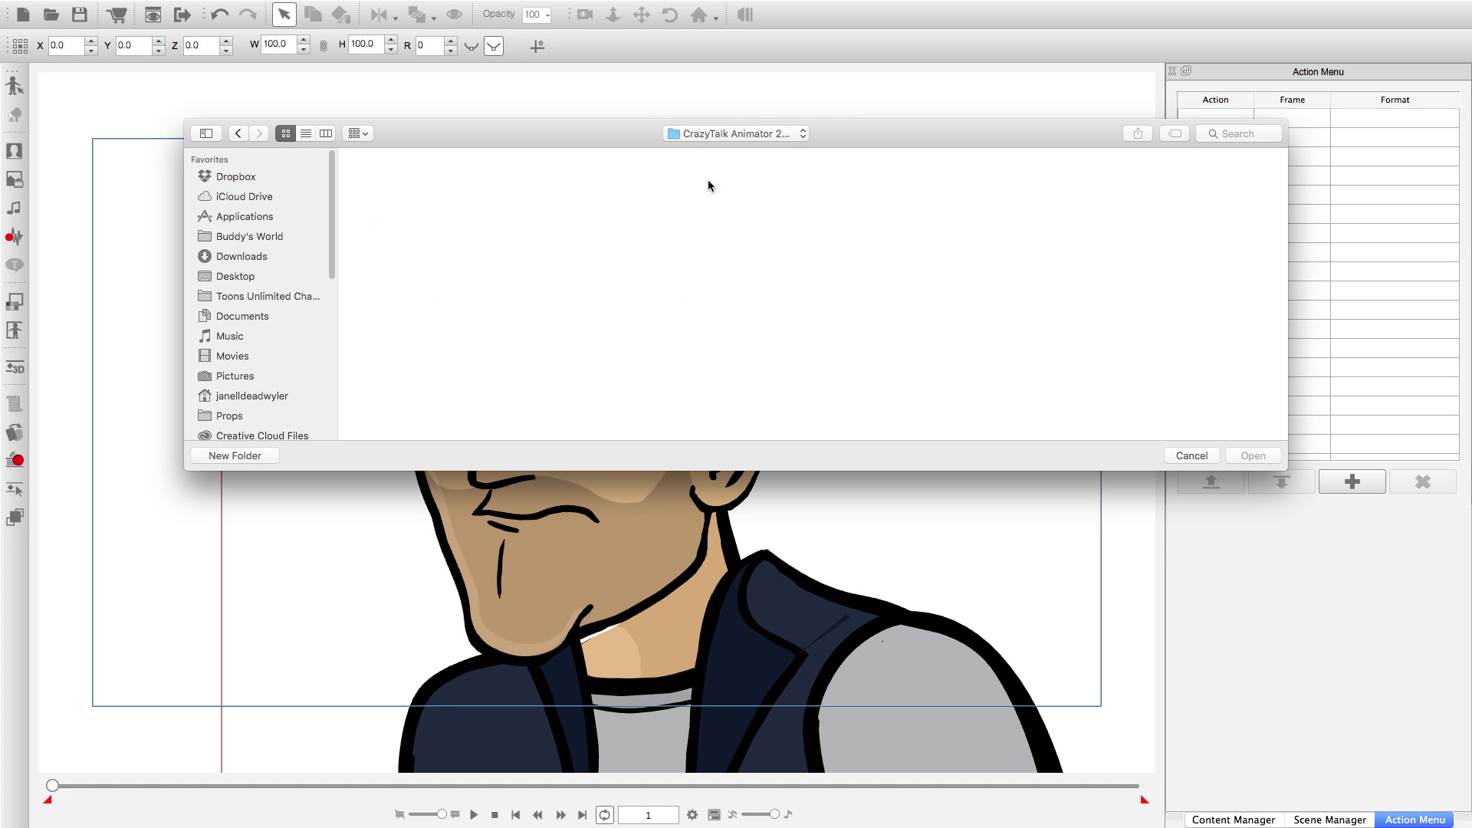
double_click(715, 263)
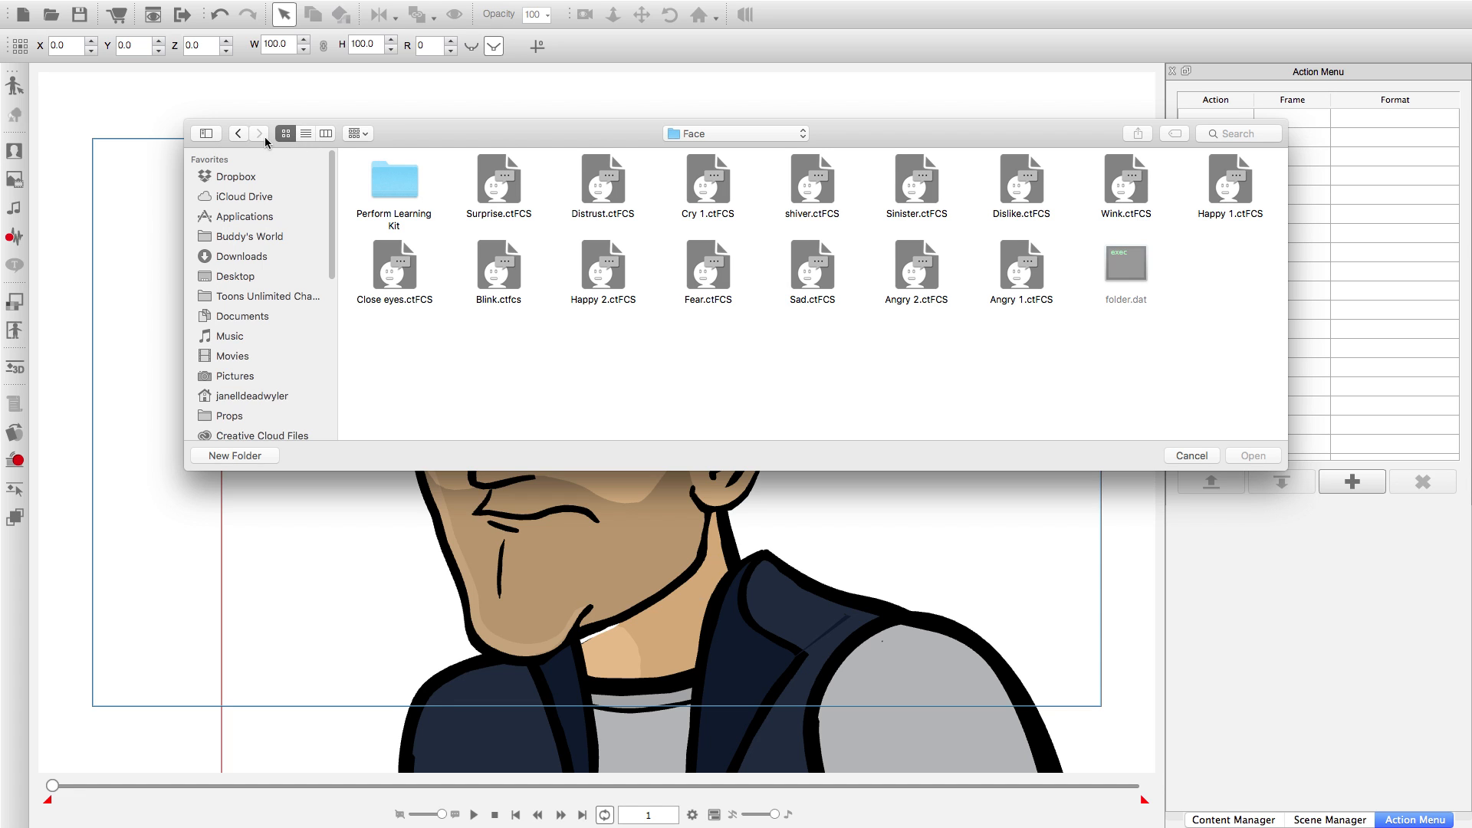
left_click(238, 133)
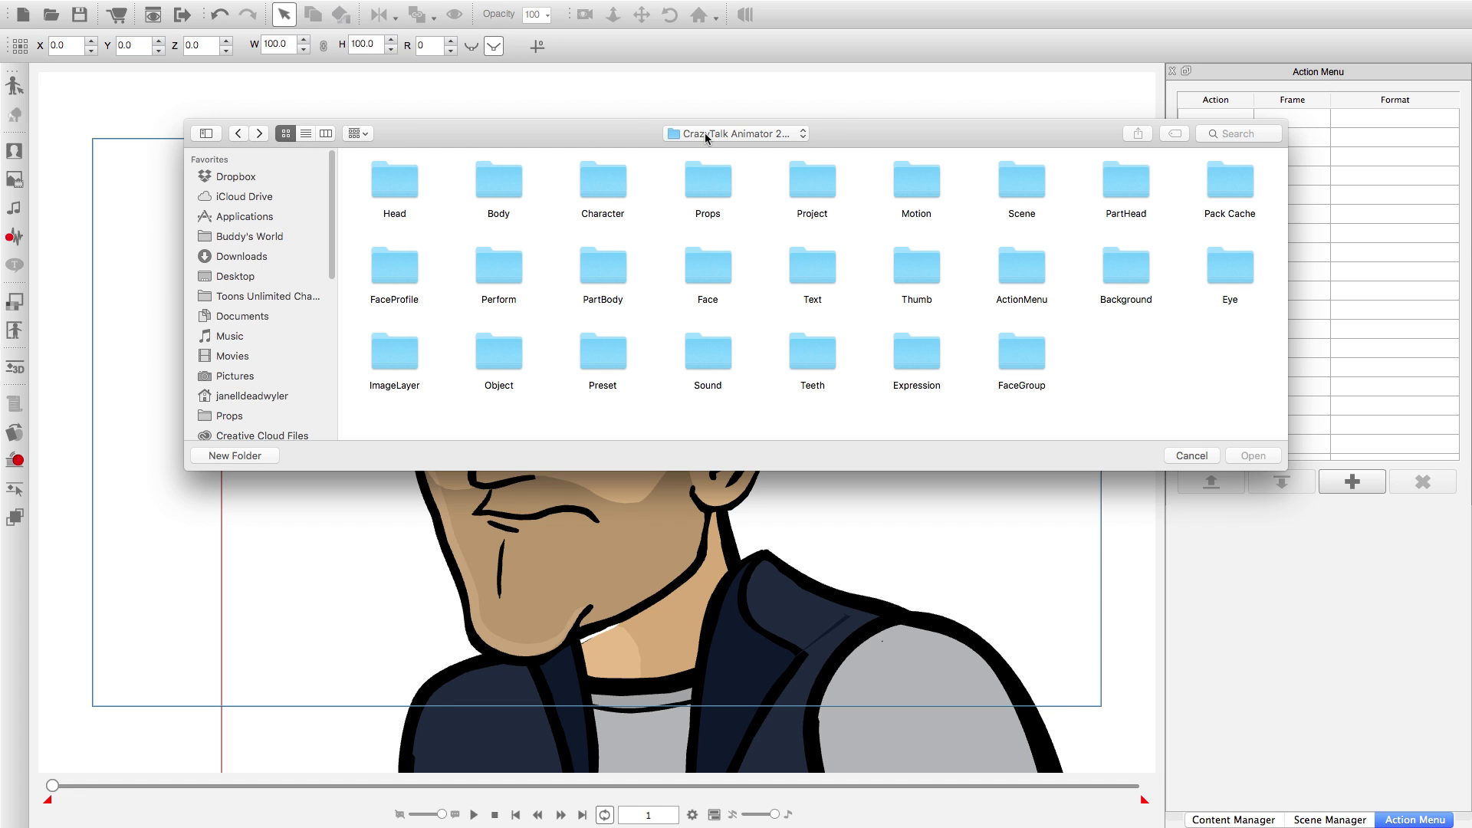
Add Normal Blink.ctFCS from the Reallusion Custom library's Face folder as an action, close the Action Menu Editor and deselect the character.
left_click(706, 133)
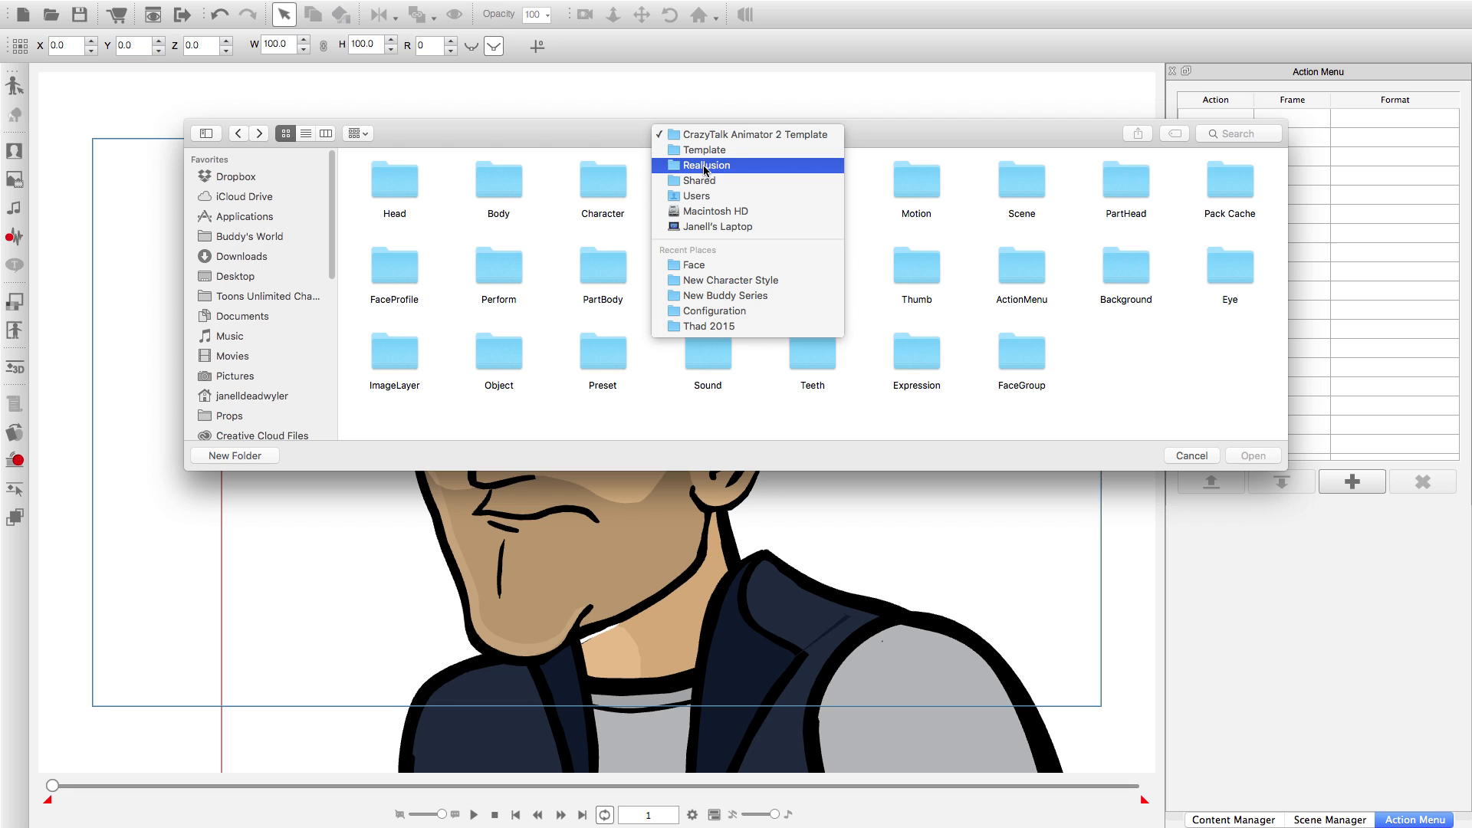
left_click(704, 166)
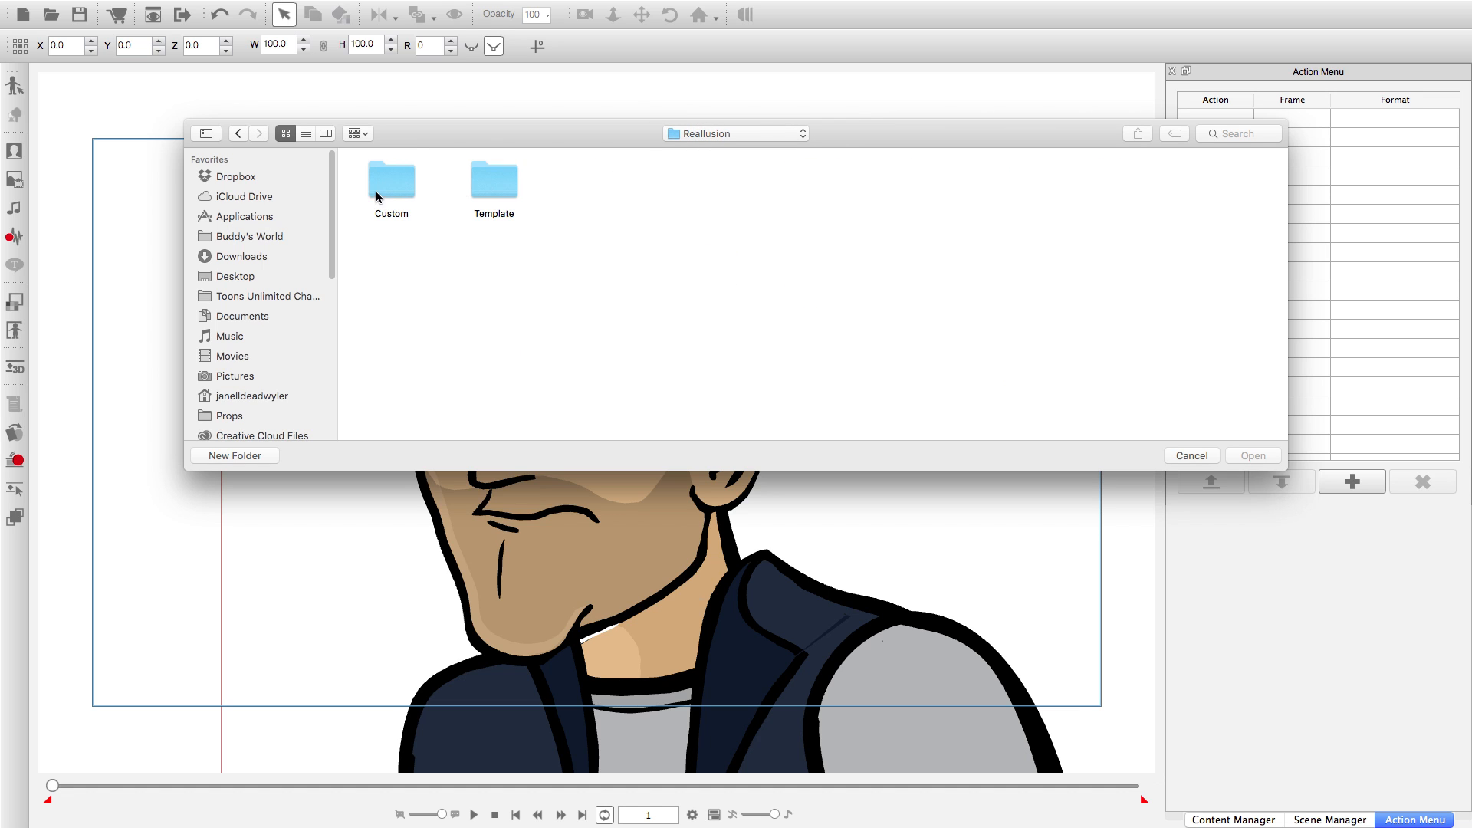
double_click(375, 191)
double_click(388, 184)
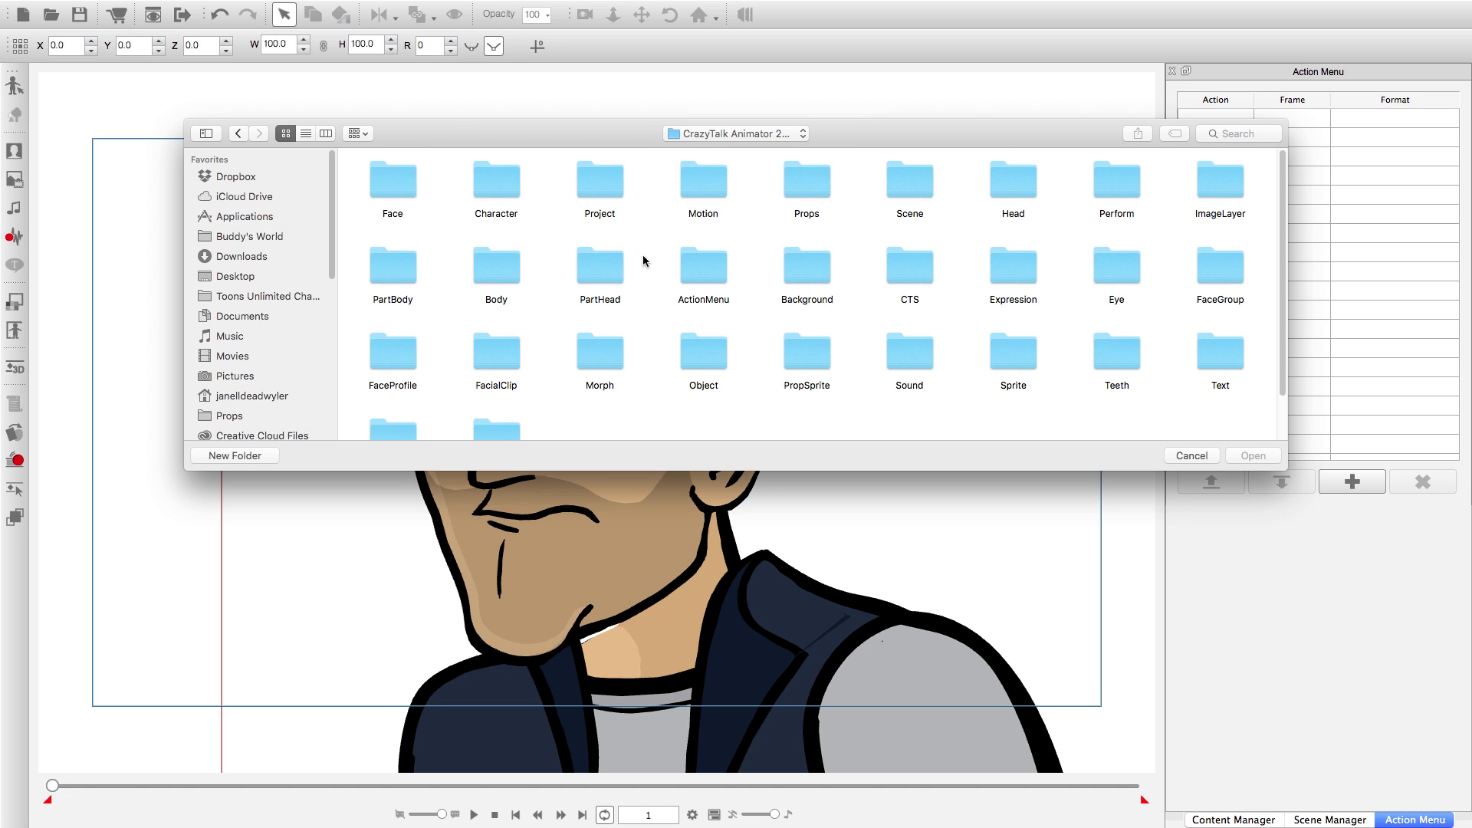
double_click(411, 180)
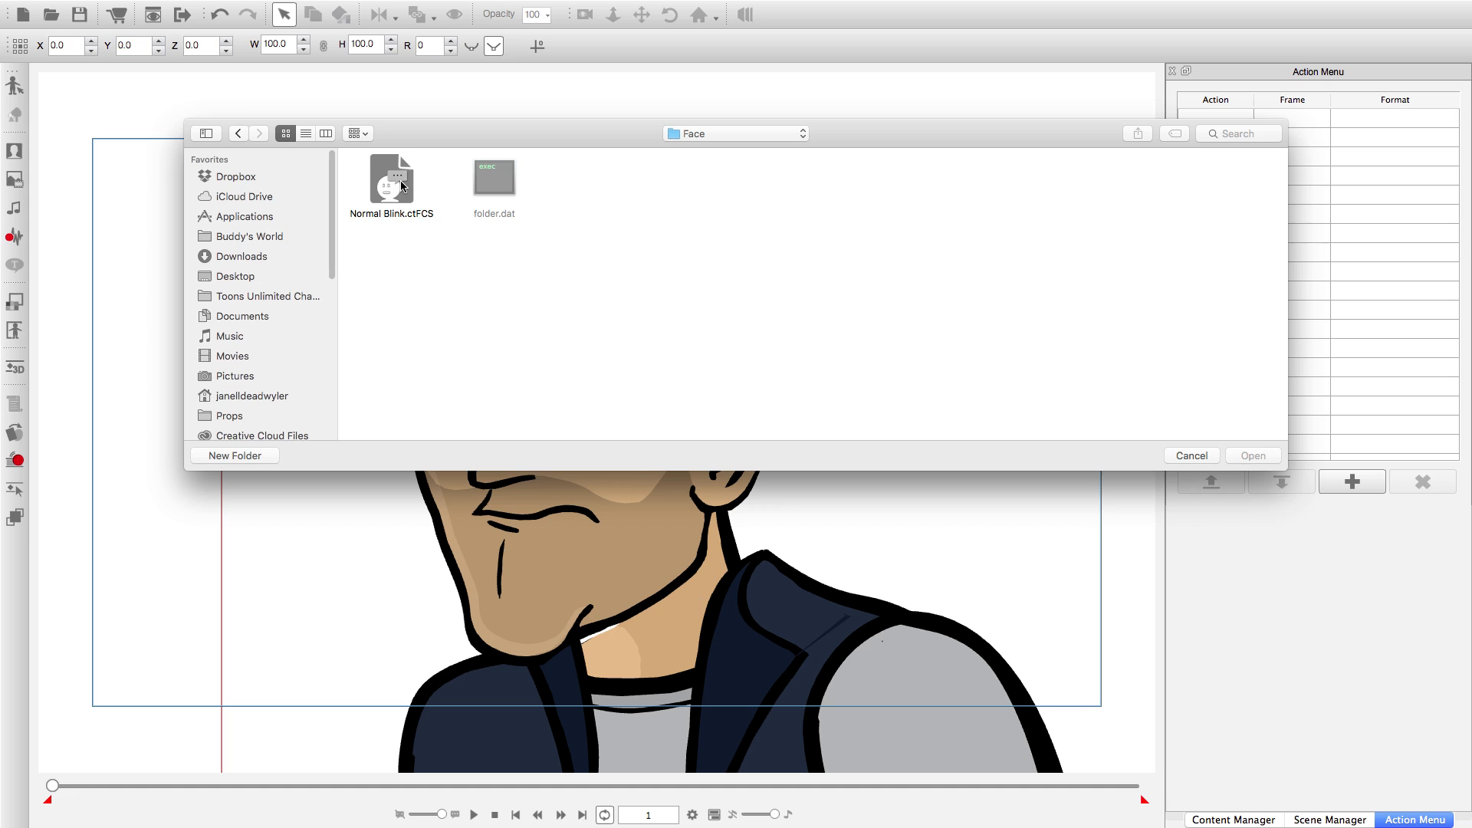
double_click(401, 185)
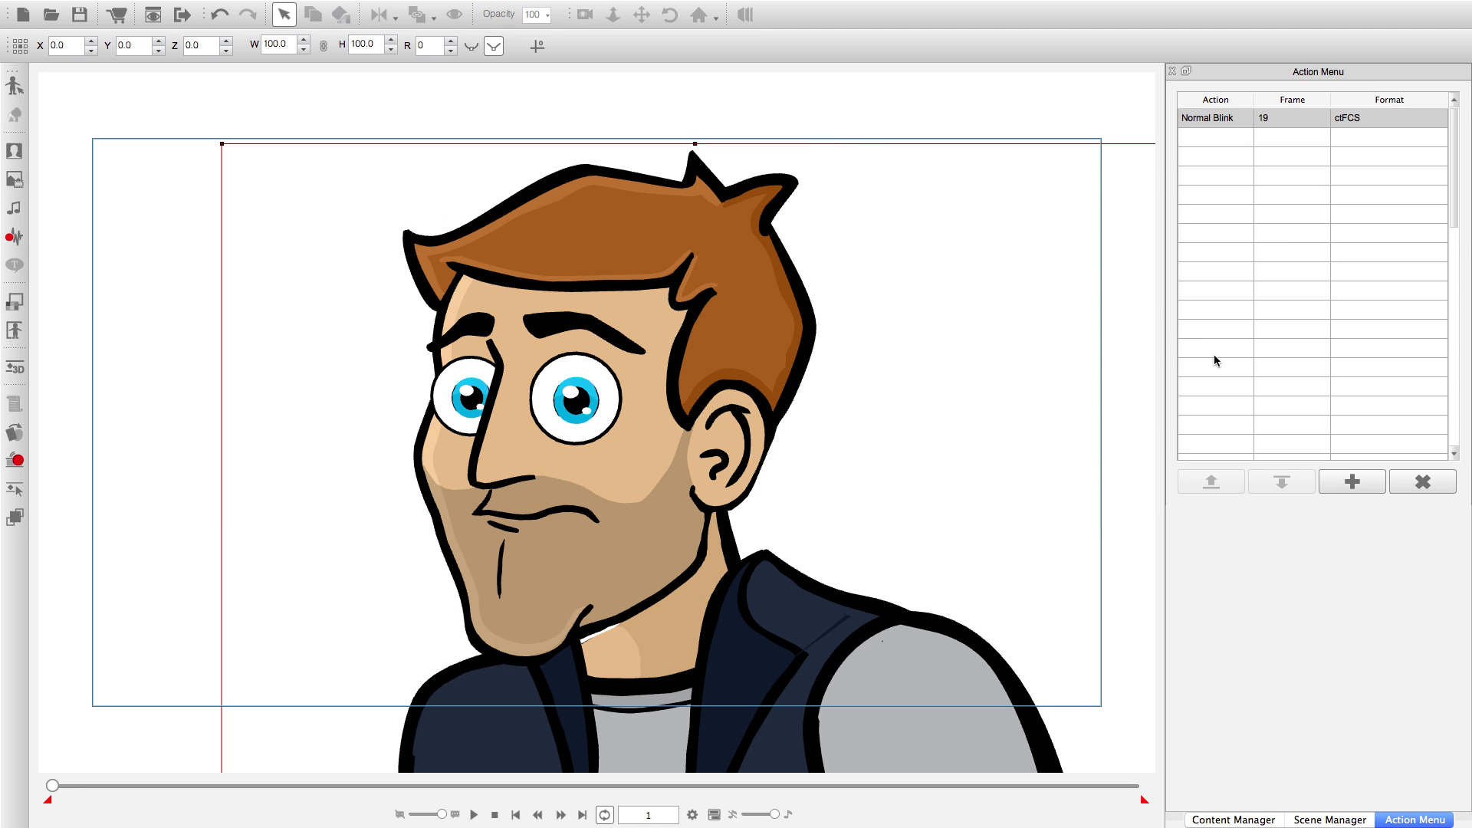
left_click(1172, 71)
left_click(995, 270)
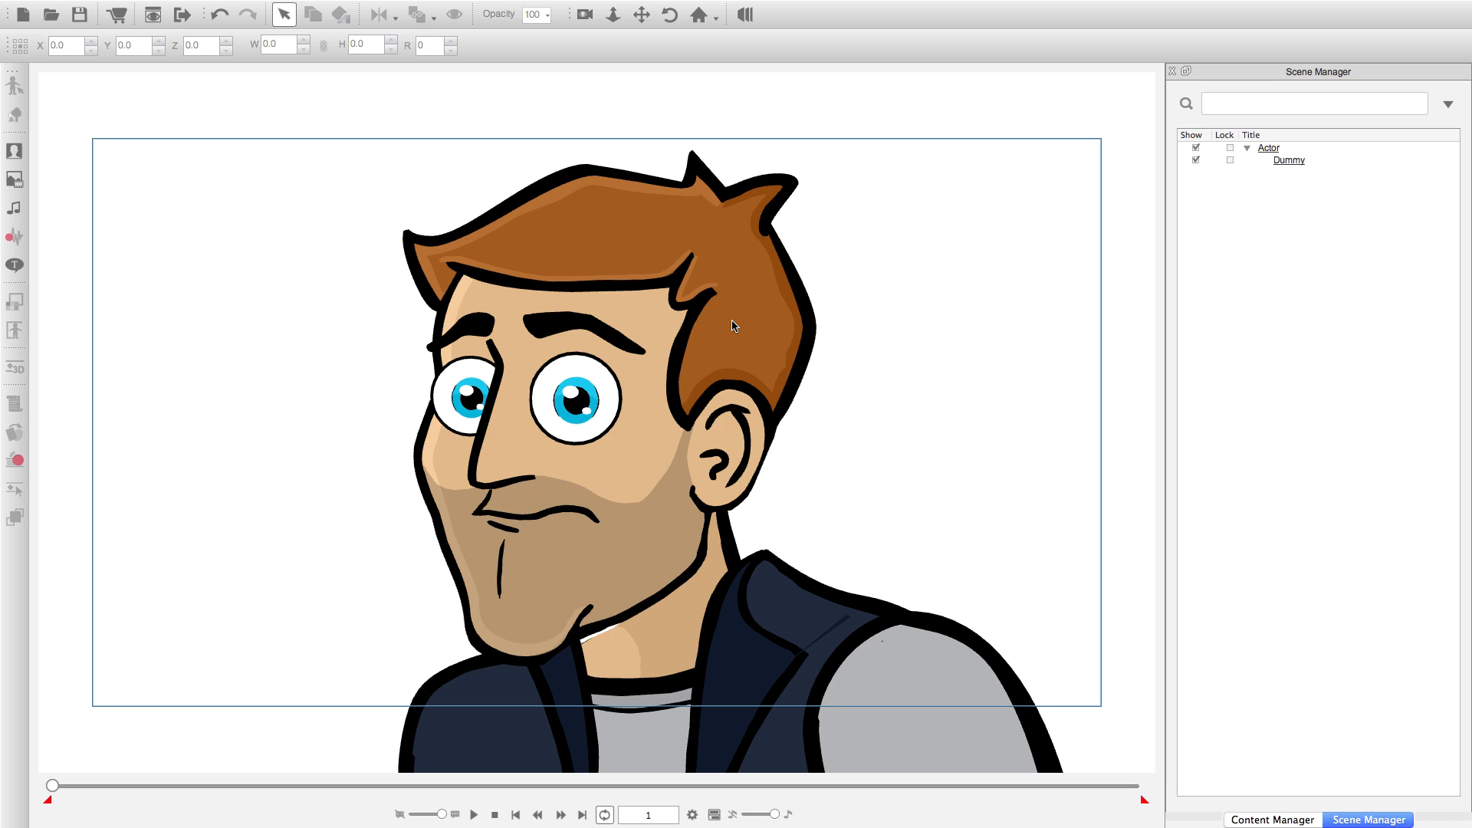
Run the Normal Blink action on the Dummy character from its own action list.
left_click(721, 307)
right_click(720, 308)
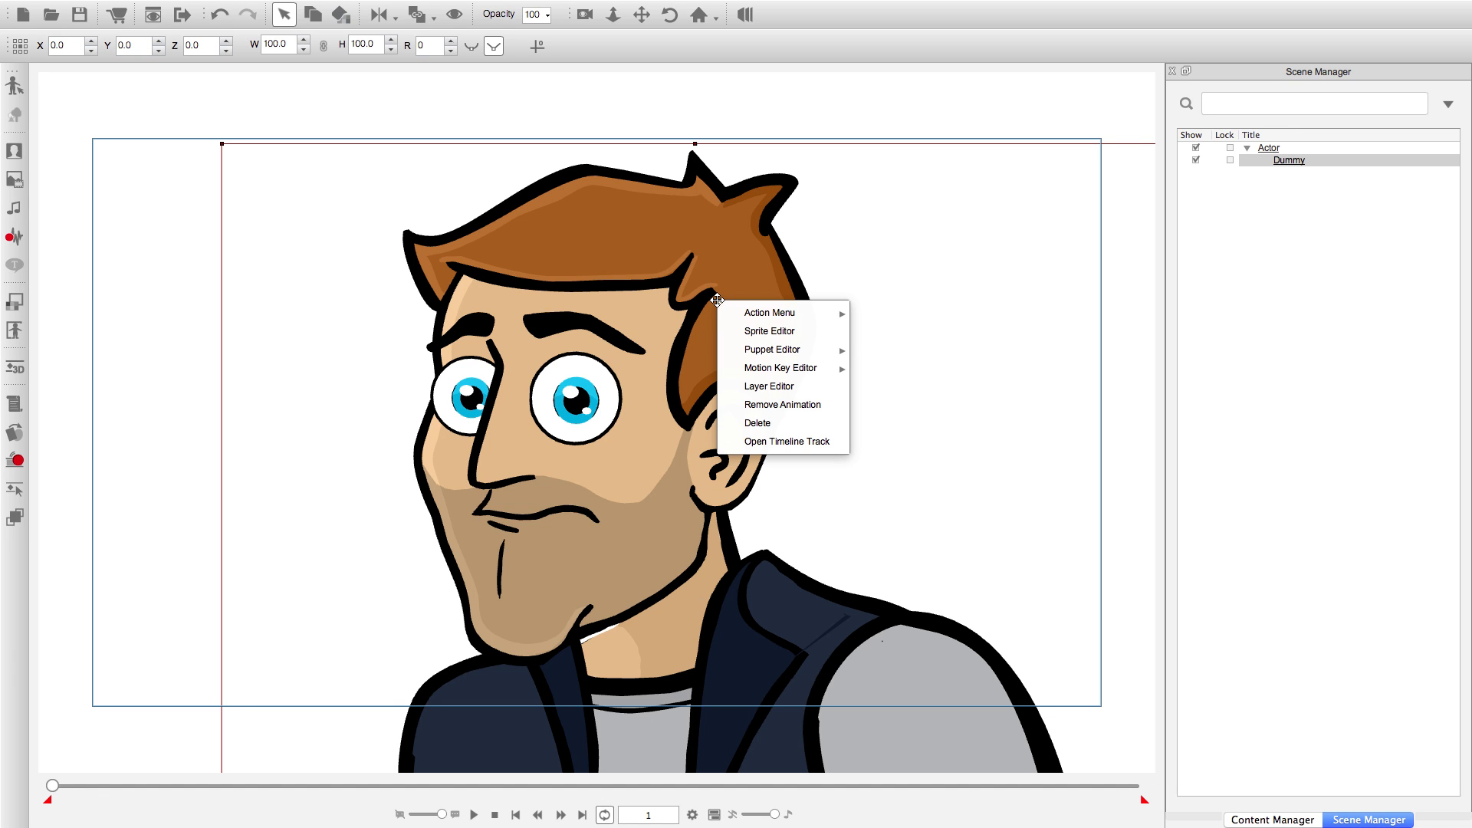
mouse_move(721, 309)
left_click(909, 335)
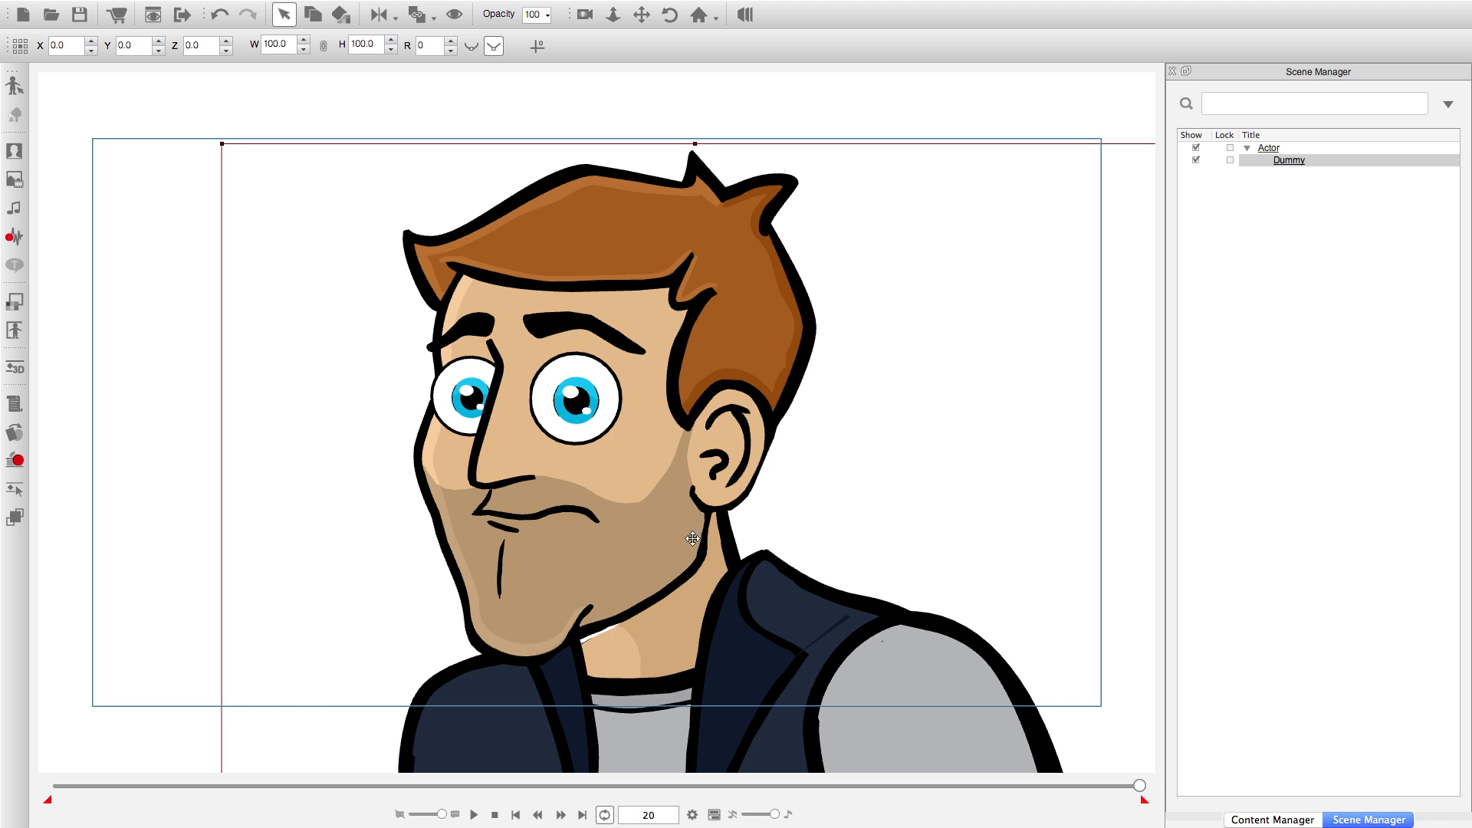
Go back to the first frame and clear the blink produced by the Dummy's action.
left_click(515, 815)
right_click(582, 431)
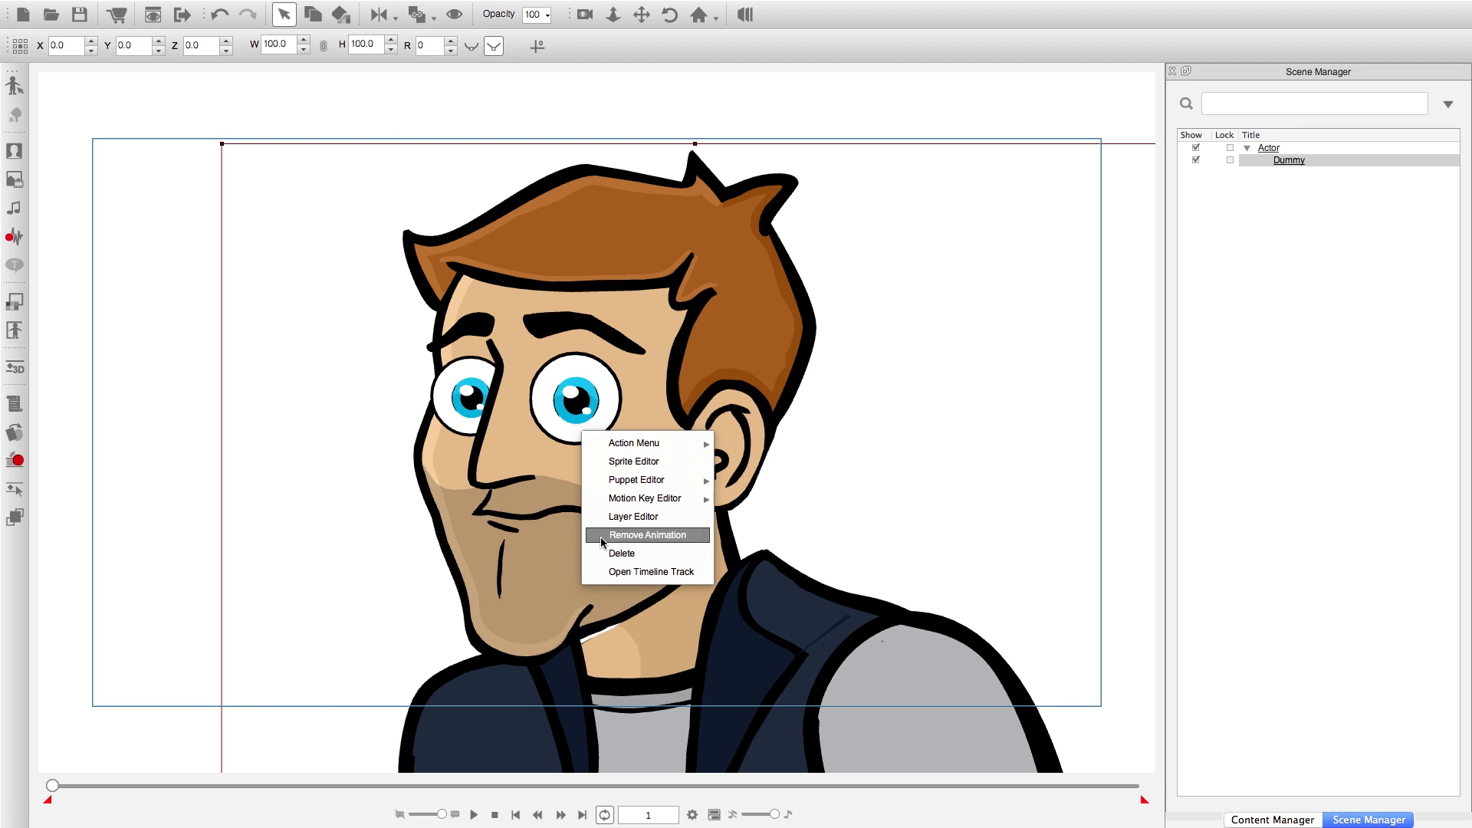
left_click(601, 536)
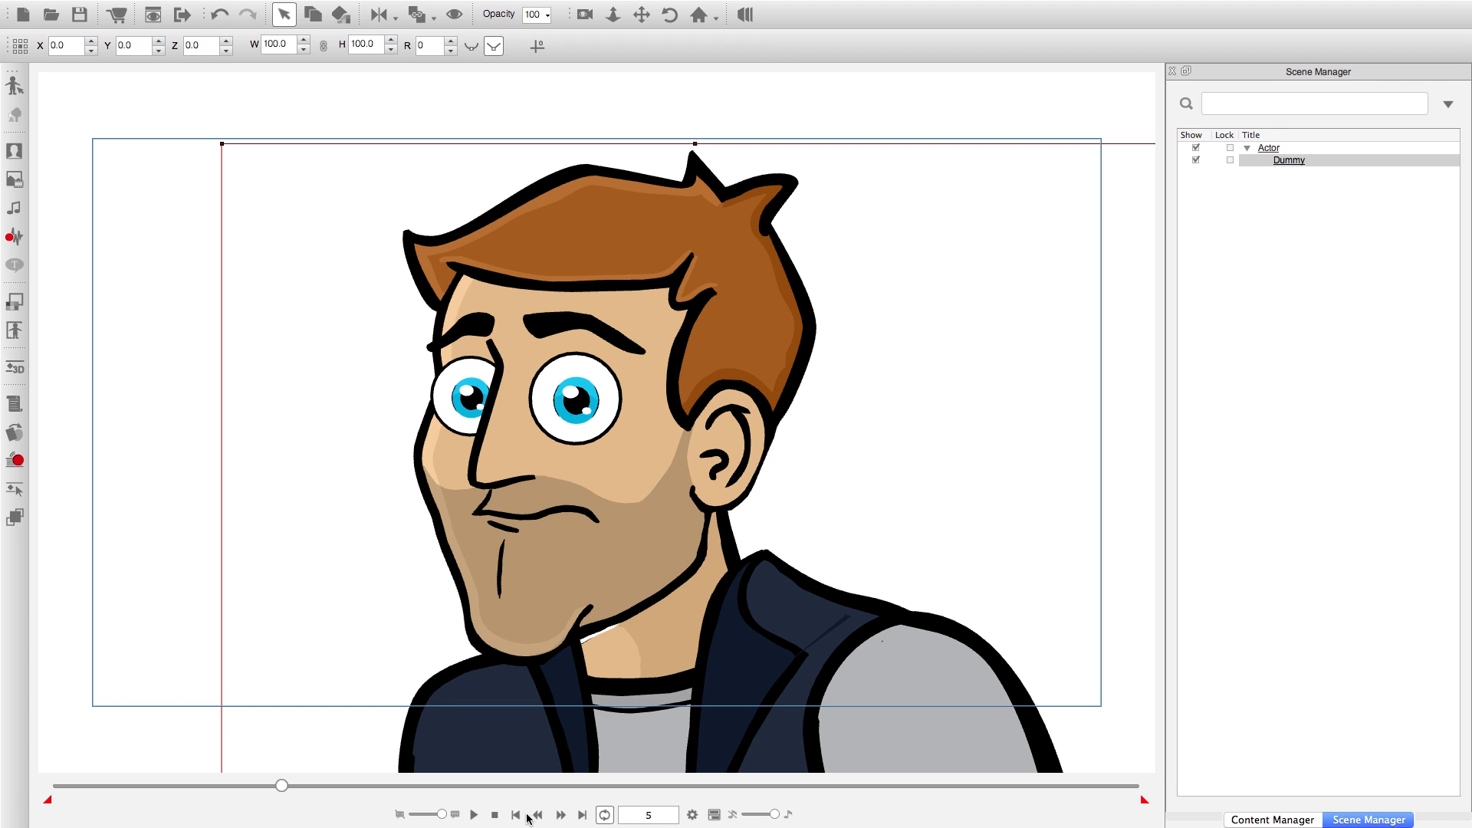
At frame 6, open the Sprite Editor for the Dummy's L Eye and swap in the 04_Sad sprite.
left_click(560, 815)
left_click(22, 434)
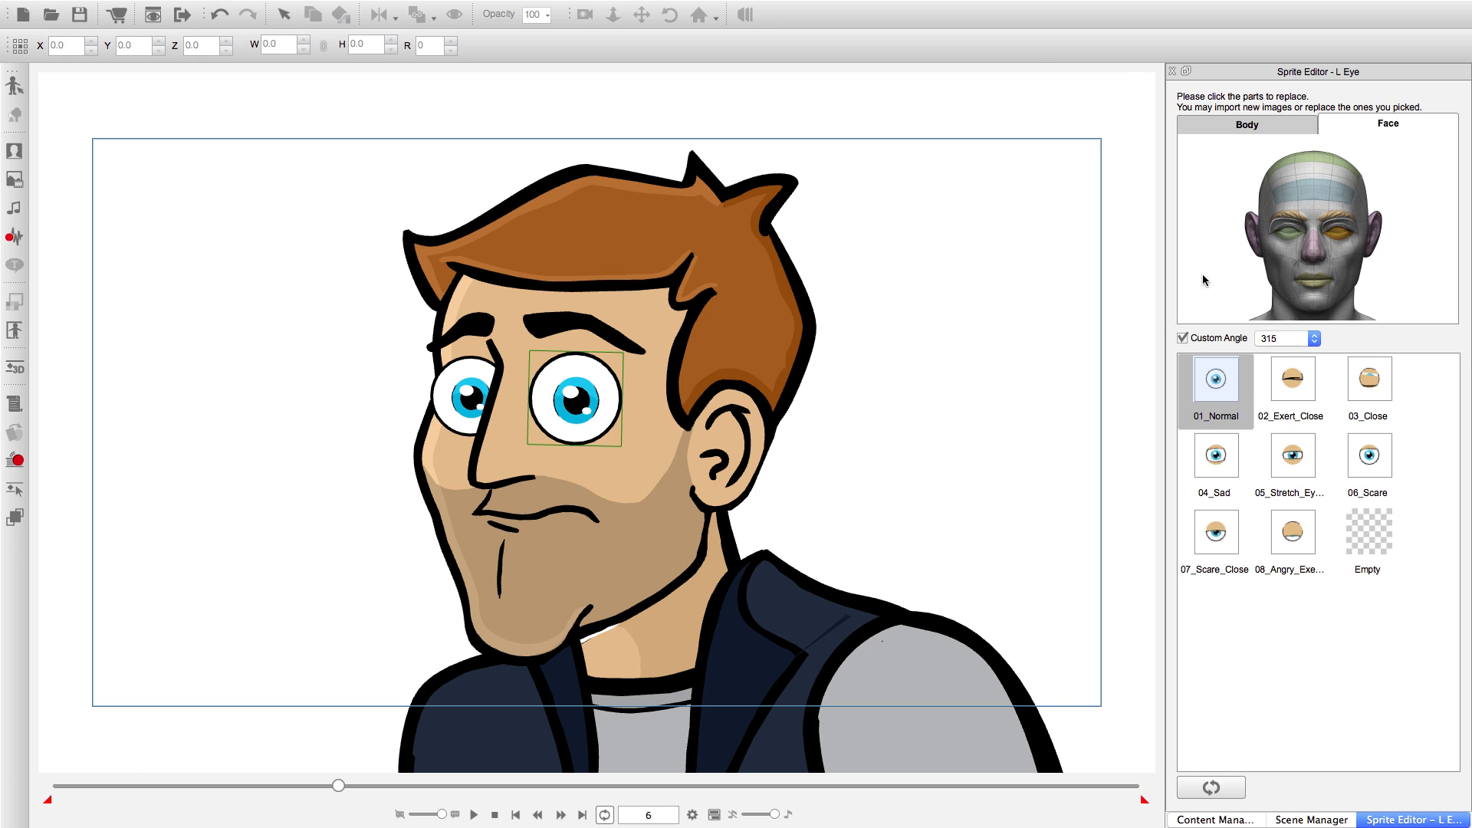
left_click(1215, 458)
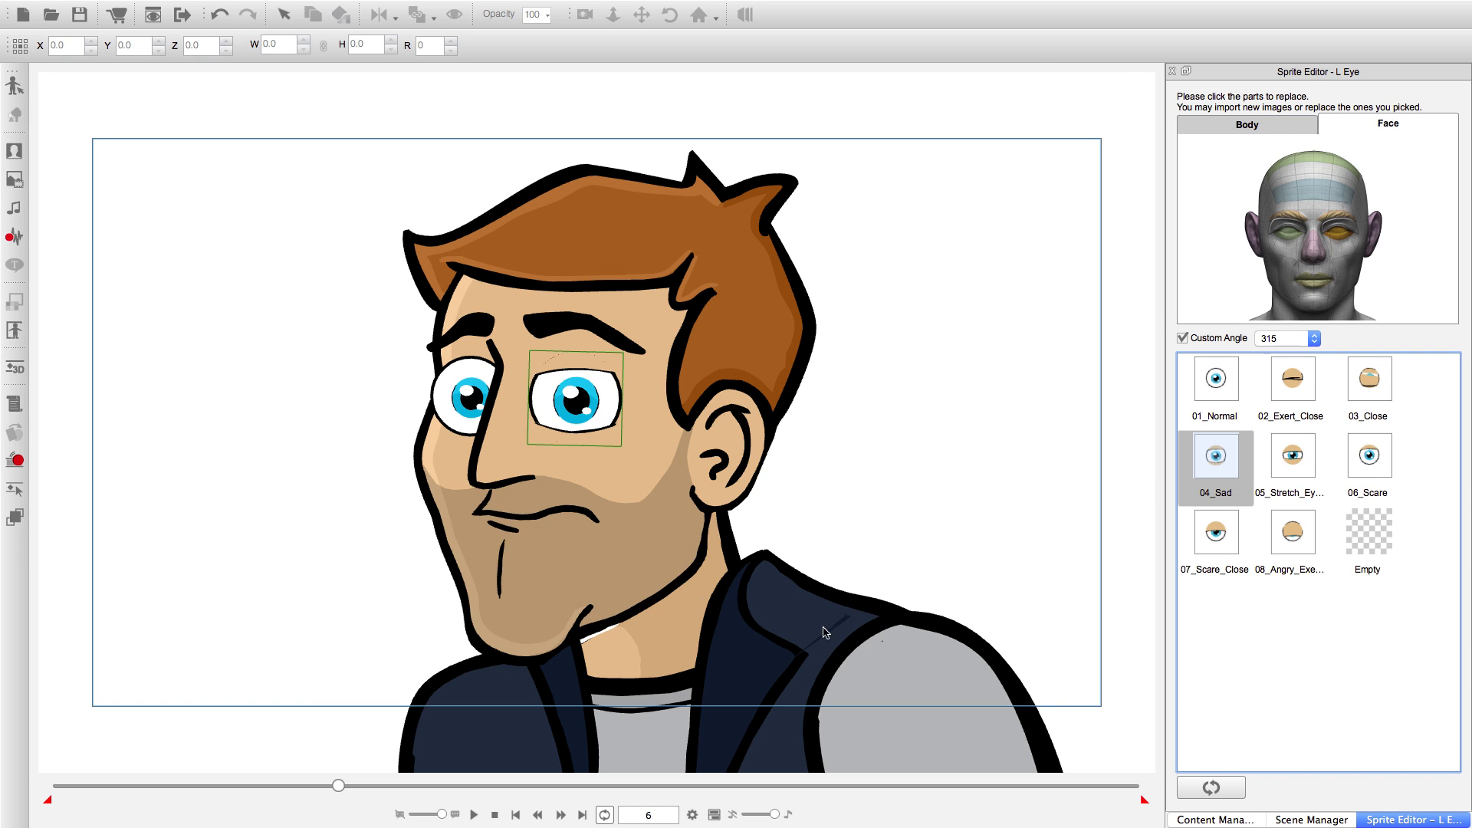
Set the L Eye to the 05_Stretch sprite at frame 8 and to 02_Exert_Close at frame 10.
left_click(560, 814)
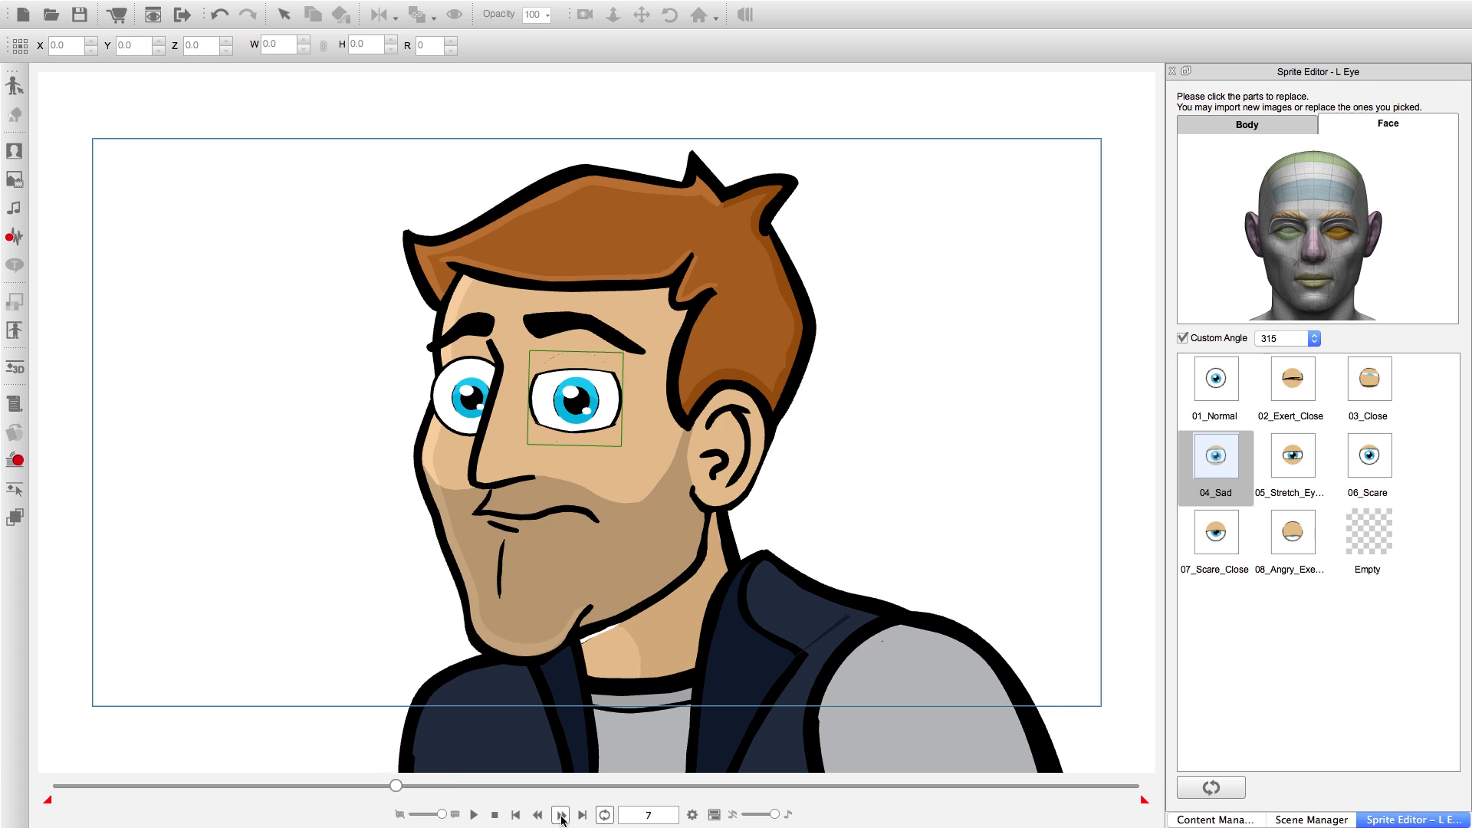
left_click(1285, 467)
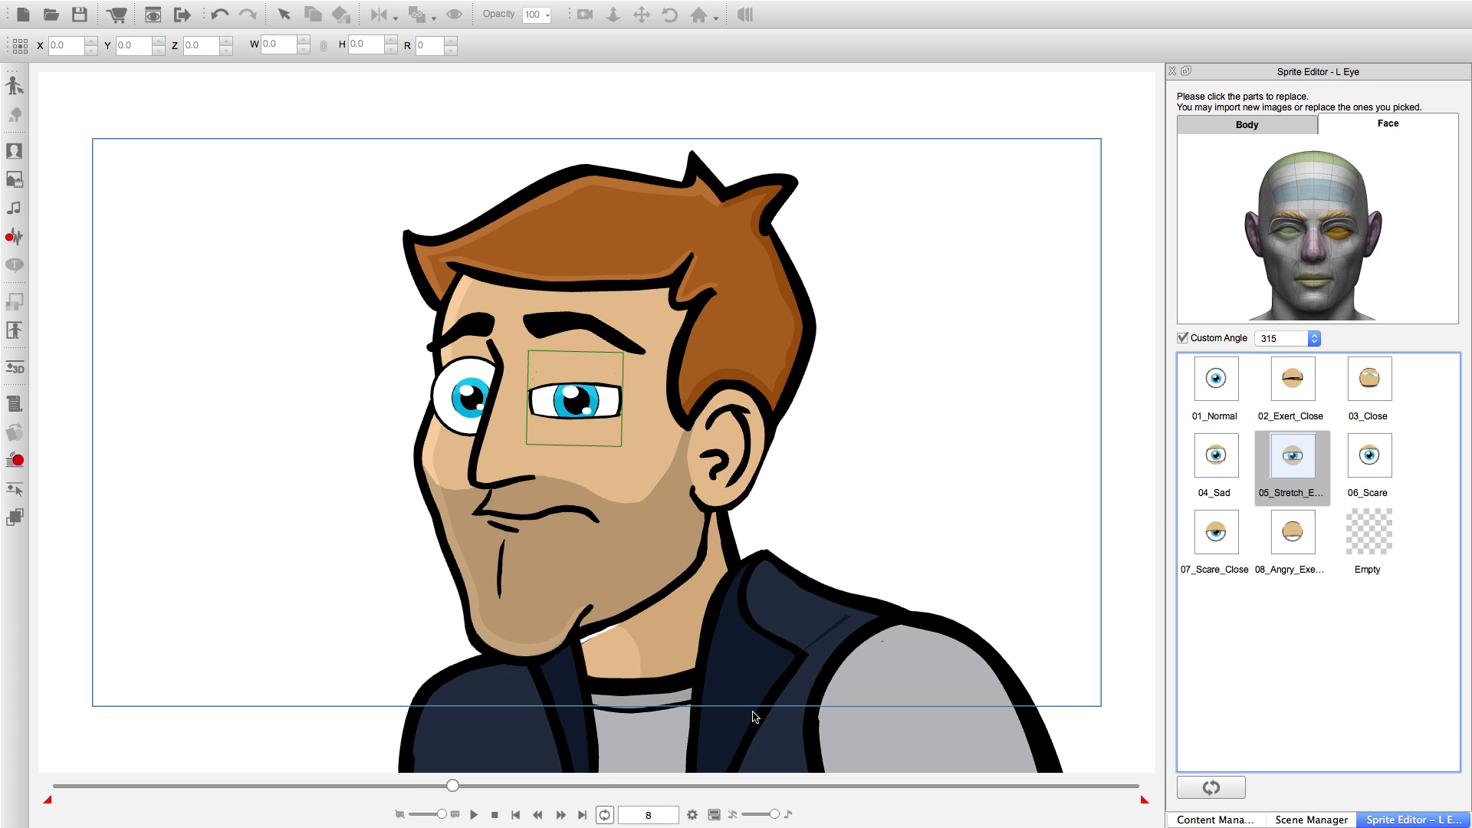
double_click(562, 815)
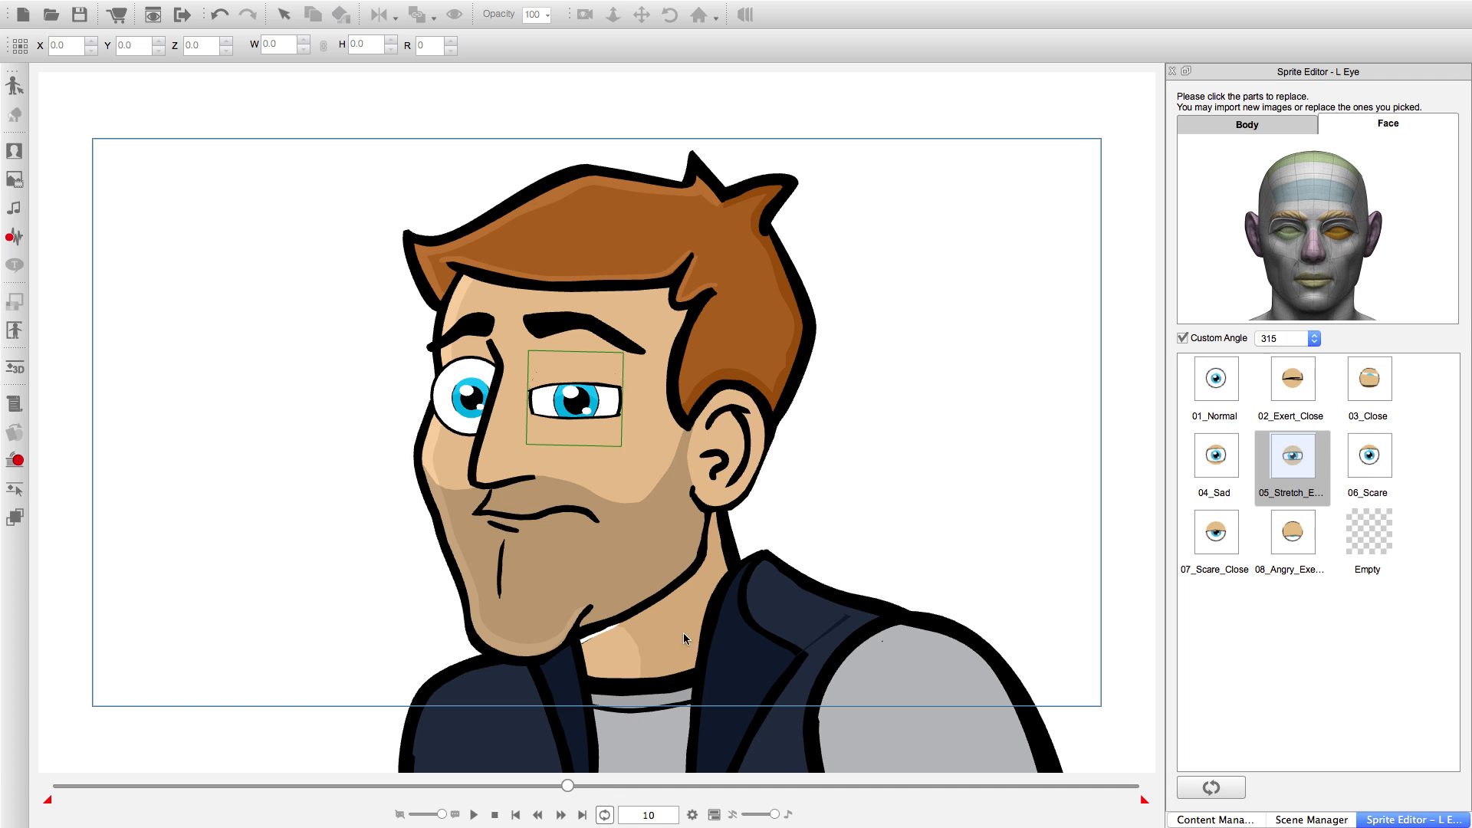
left_click(1292, 379)
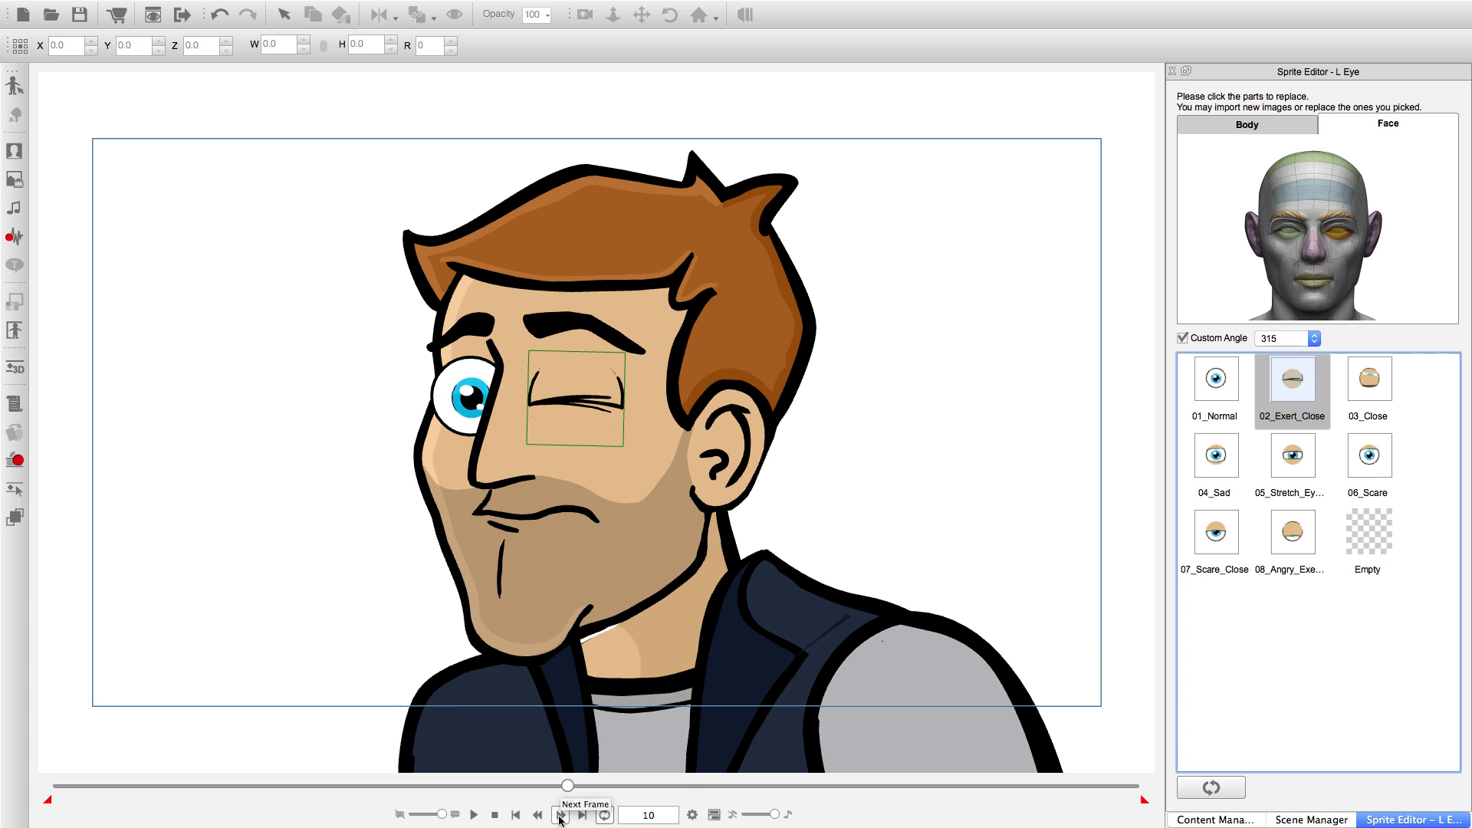
Set the L Eye to the 05_Stretch sprite at frame 12 and to 04_Sad at frame 14.
double_click(561, 816)
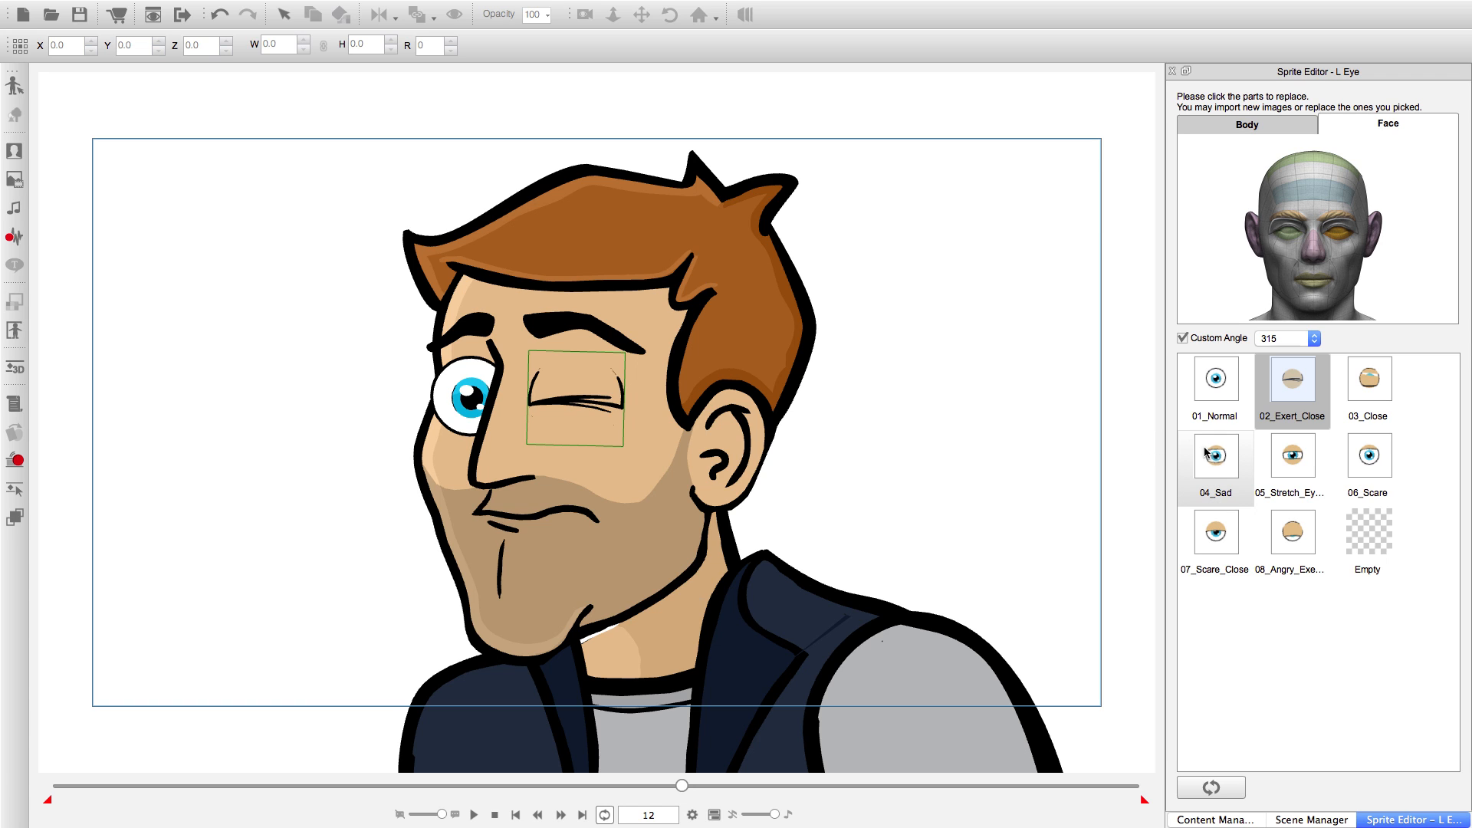
left_click(1290, 455)
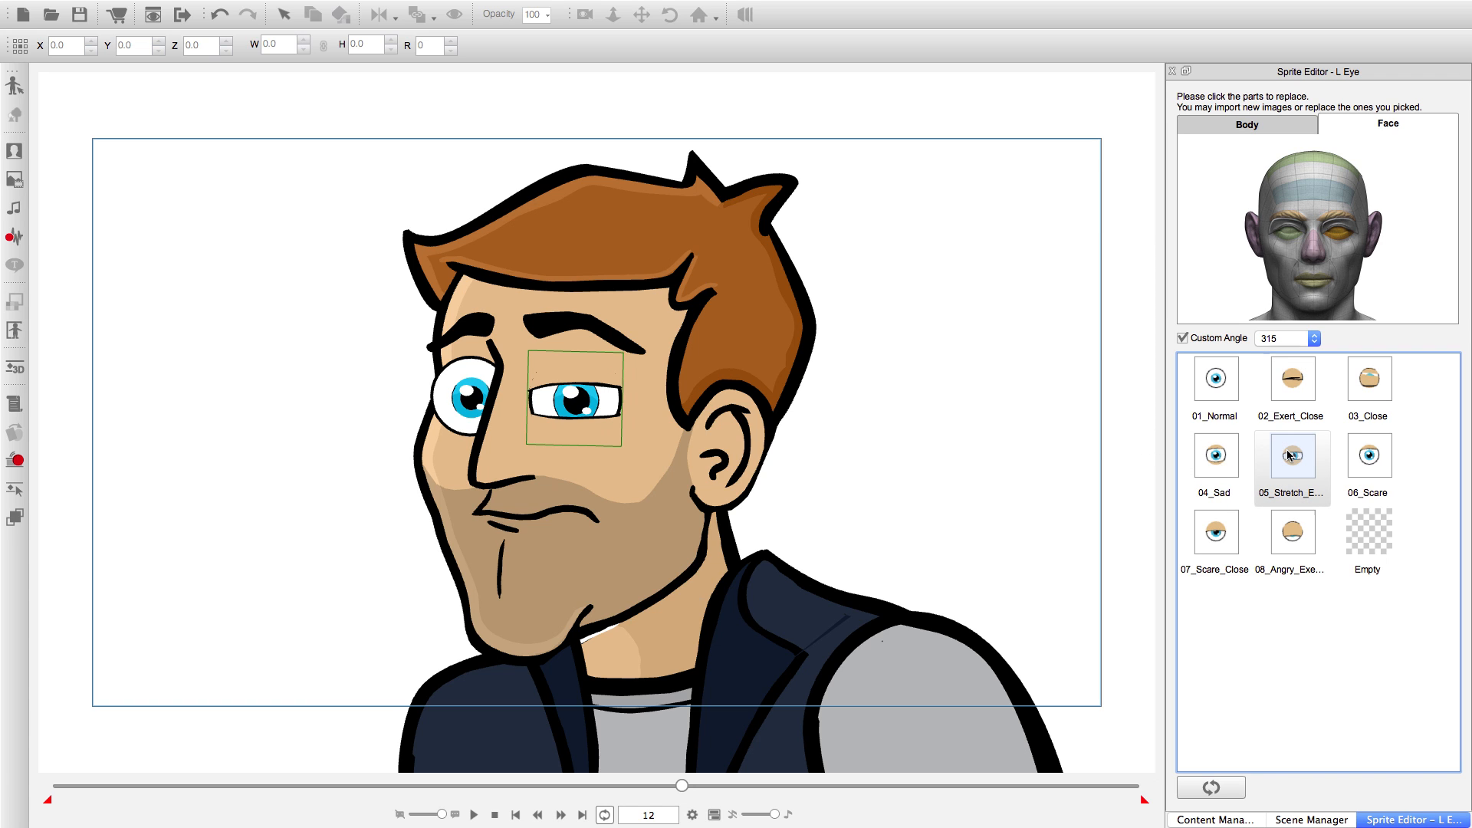
left_click(560, 814)
left_click(560, 814)
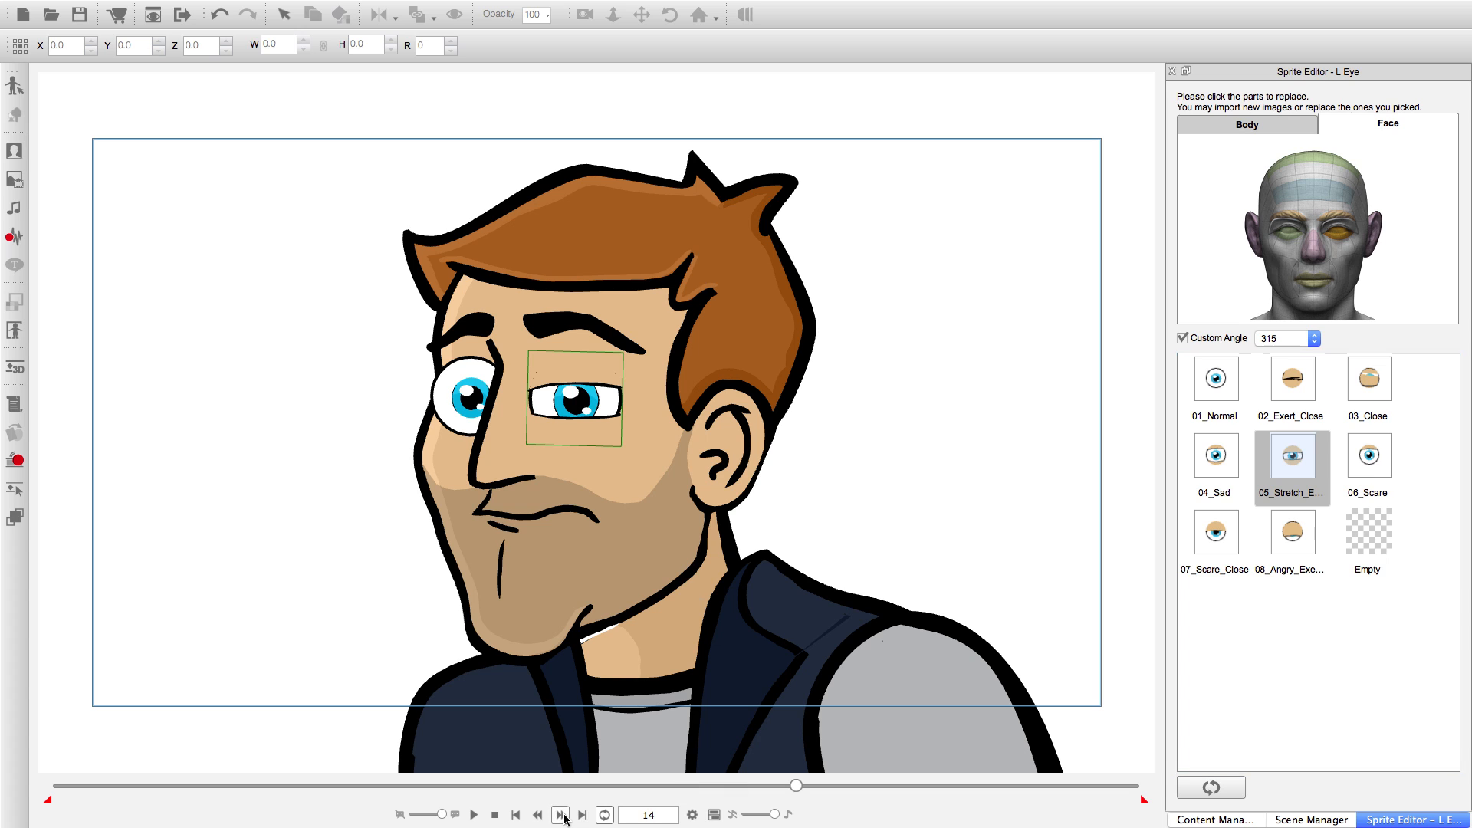
left_click(1190, 468)
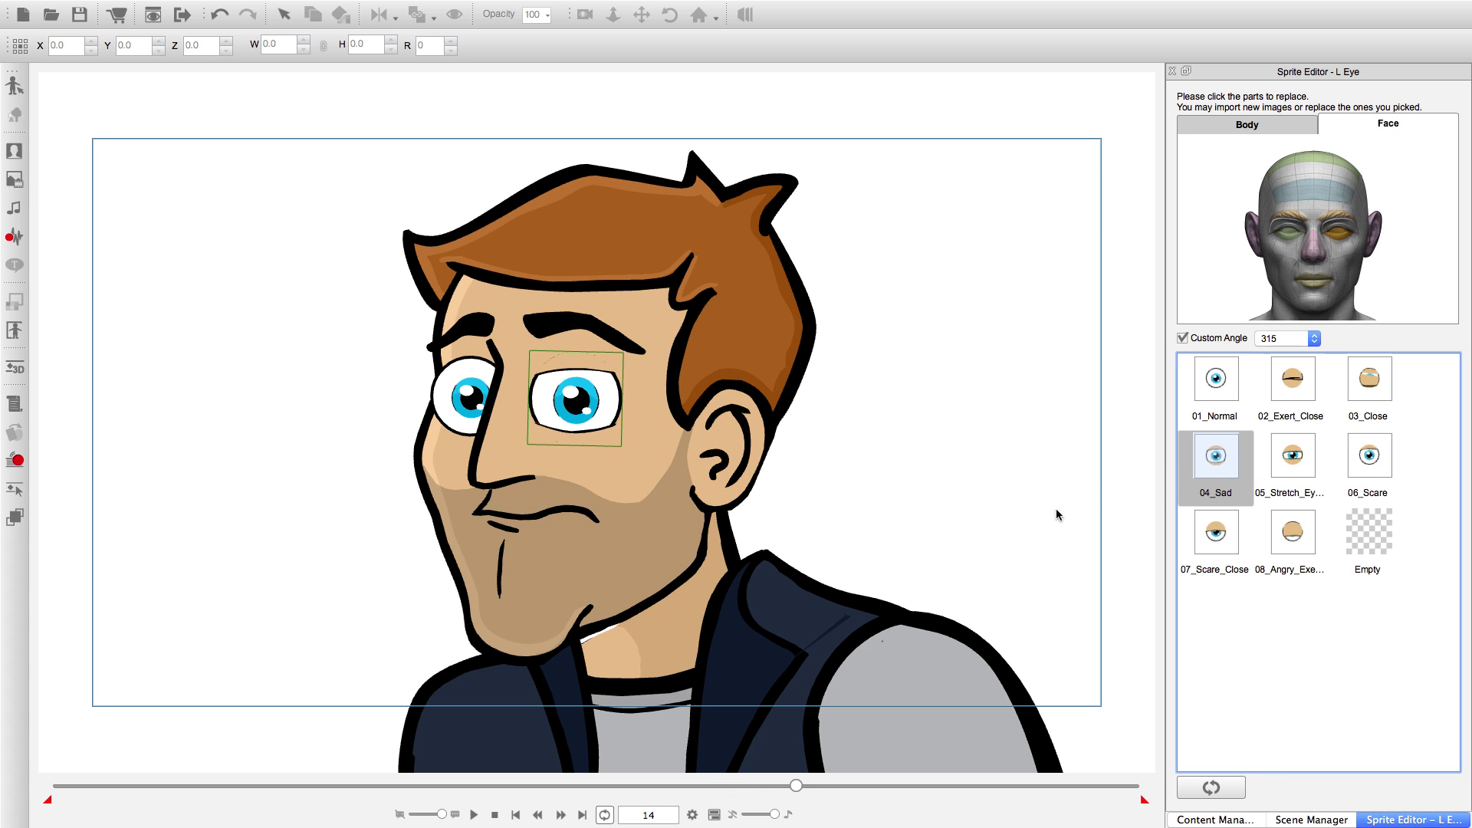
Step back to frame 13 and set the L Eye to the 04_Sad sprite there.
left_click(538, 815)
left_click(539, 815)
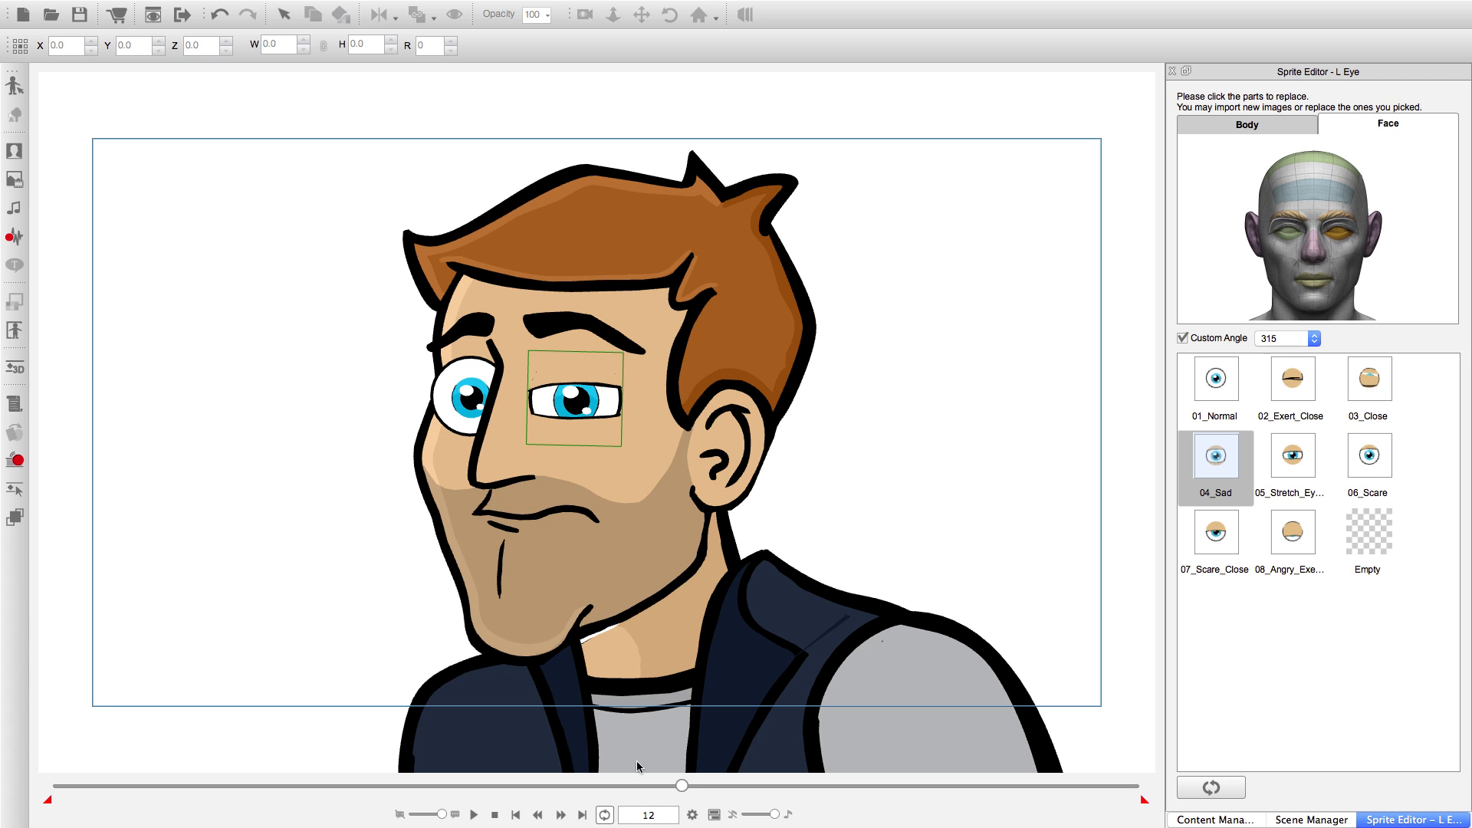
left_click(560, 815)
left_click(1197, 457)
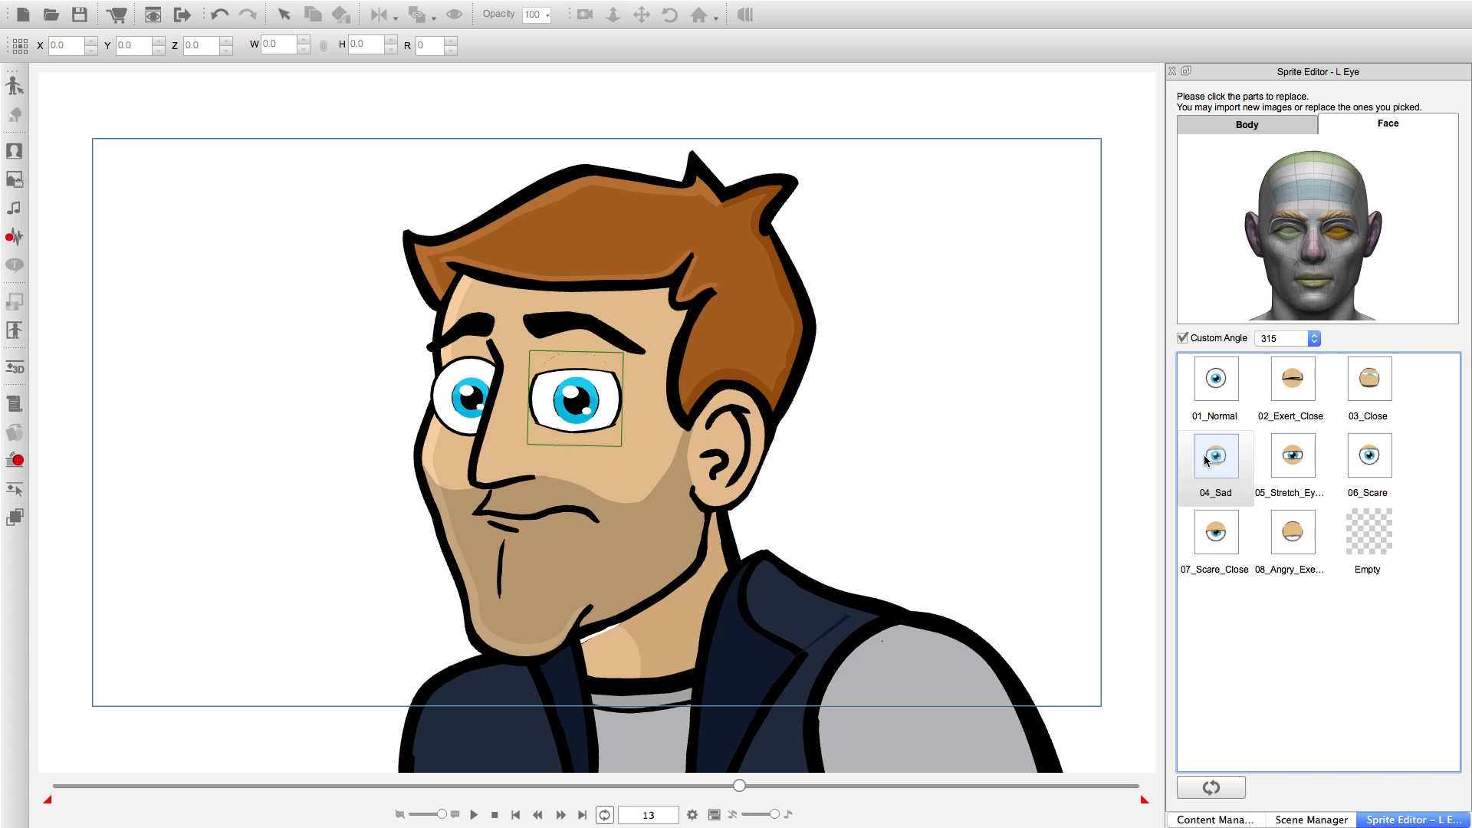
Set the L Eye to the 01_Normal sprite at frame 14.
left_click(560, 815)
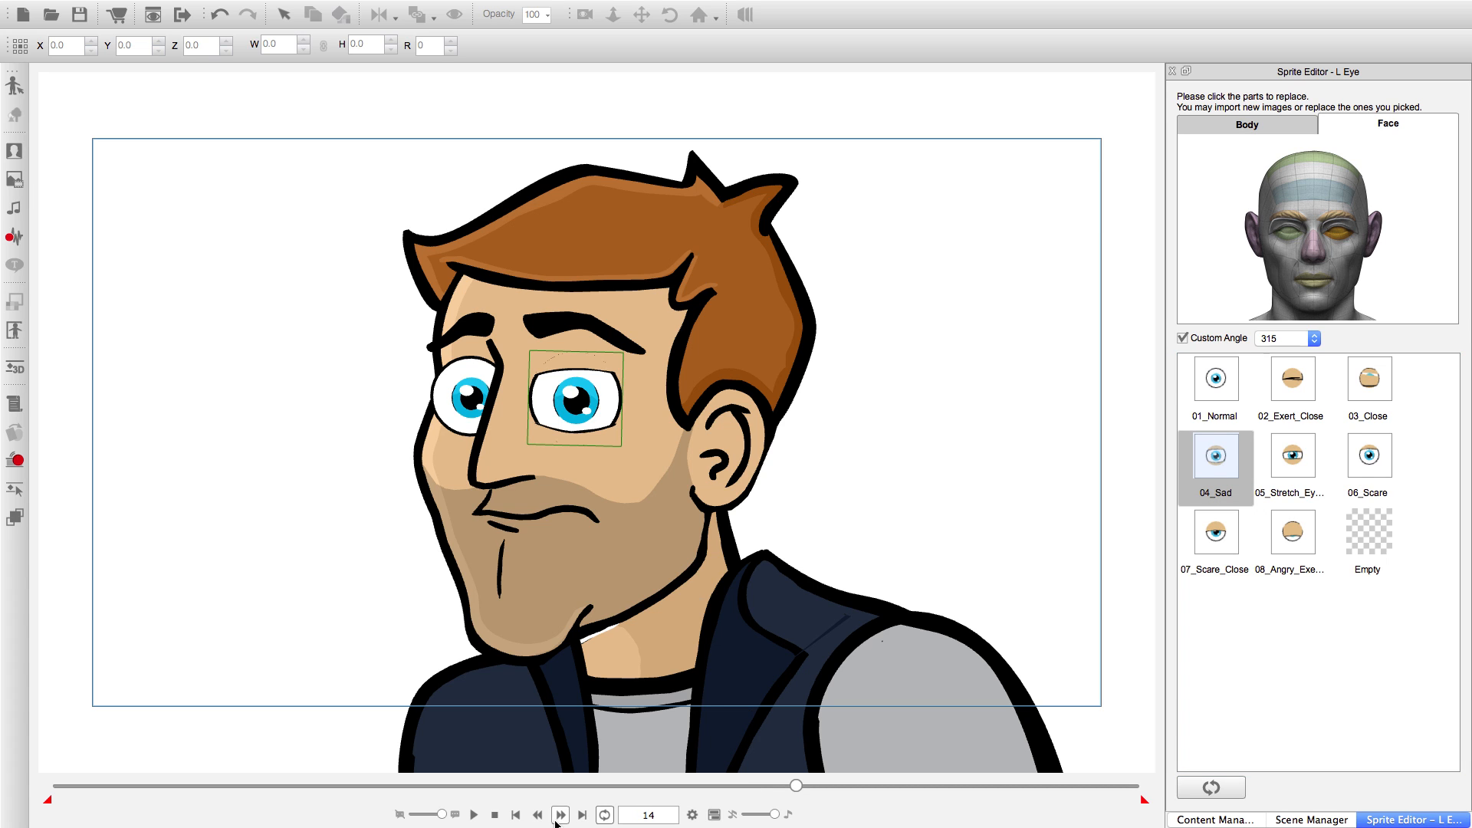
left_click(1216, 379)
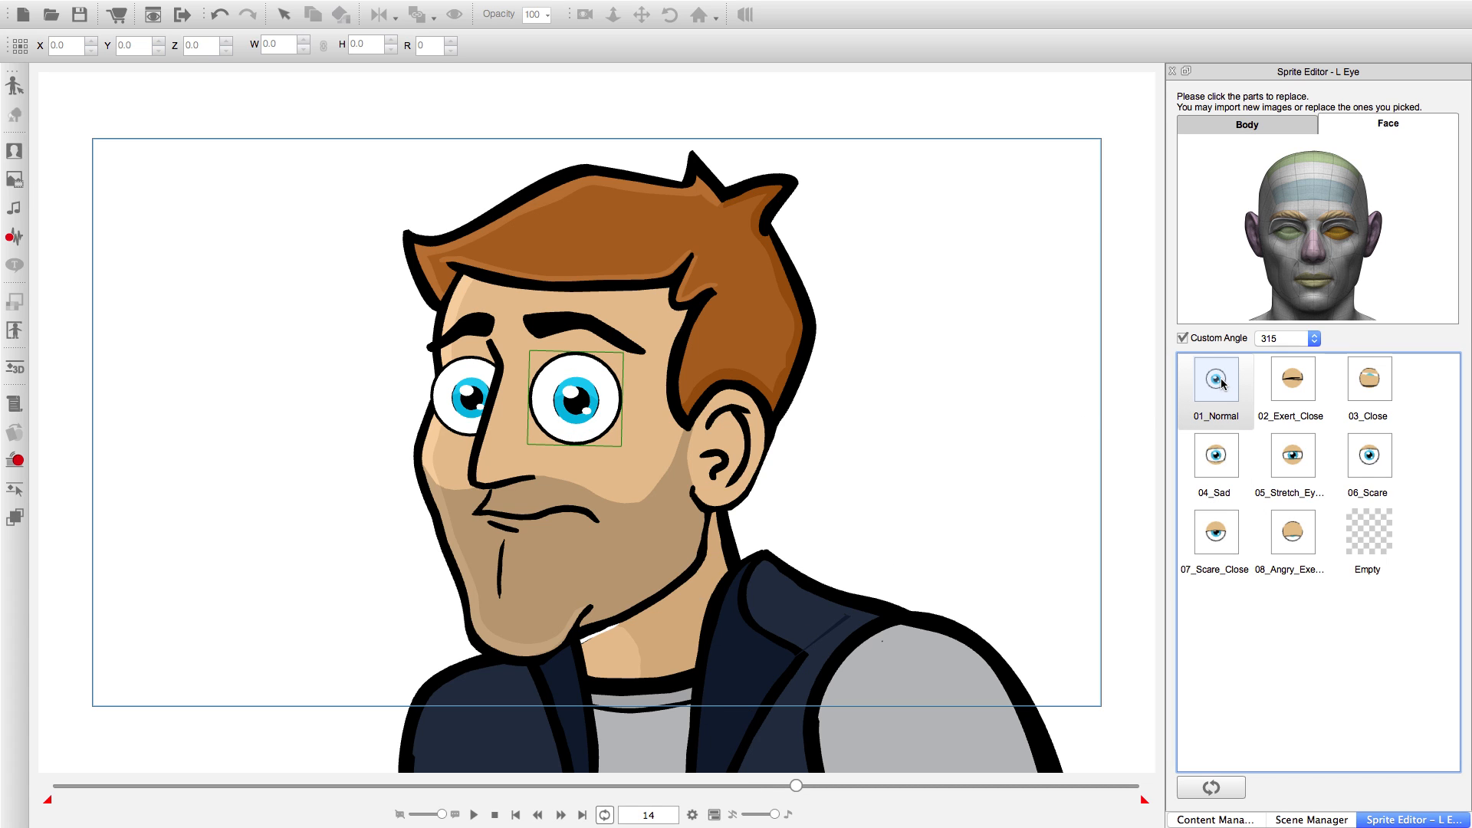
Shorten the project's animation length to a total of 16 frames.
left_click(561, 815)
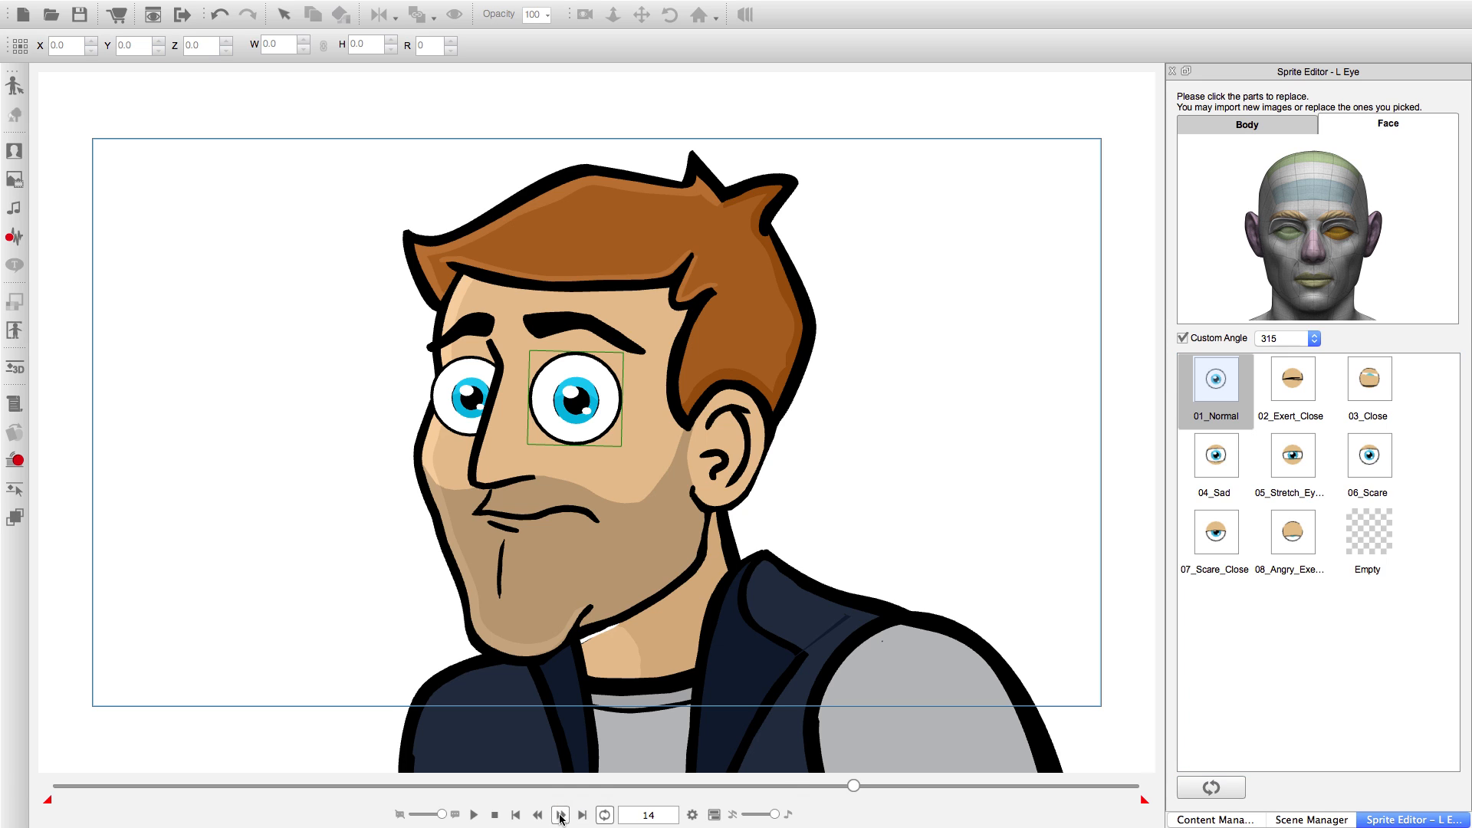
left_click(560, 815)
left_click(561, 815)
left_click(561, 815)
left_click(560, 815)
left_click(561, 815)
left_click(538, 815)
left_click(537, 815)
left_click(538, 815)
left_click(537, 815)
left_click(538, 815)
left_click(560, 815)
left_click(692, 815)
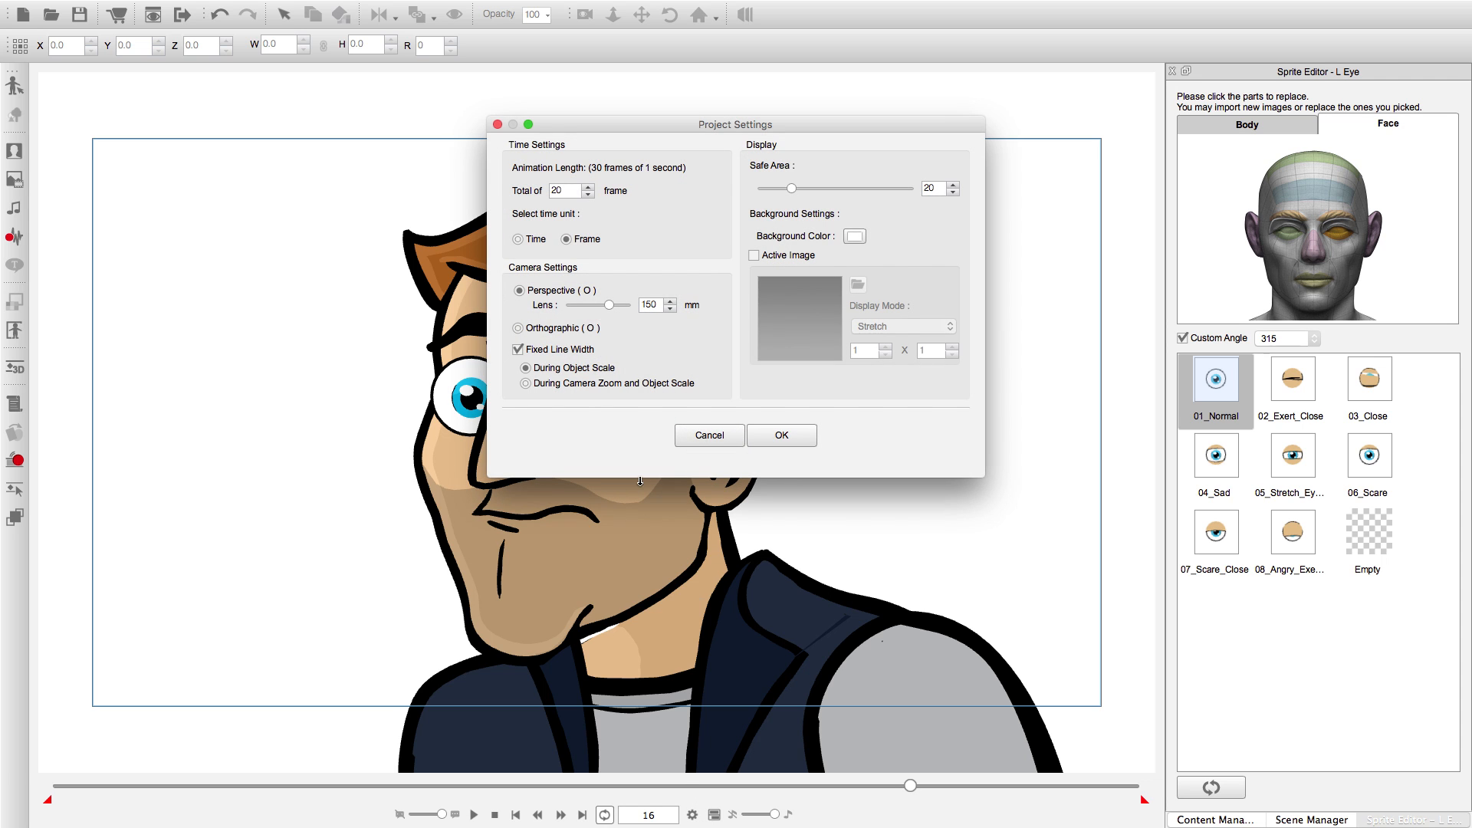
double_click(587, 195)
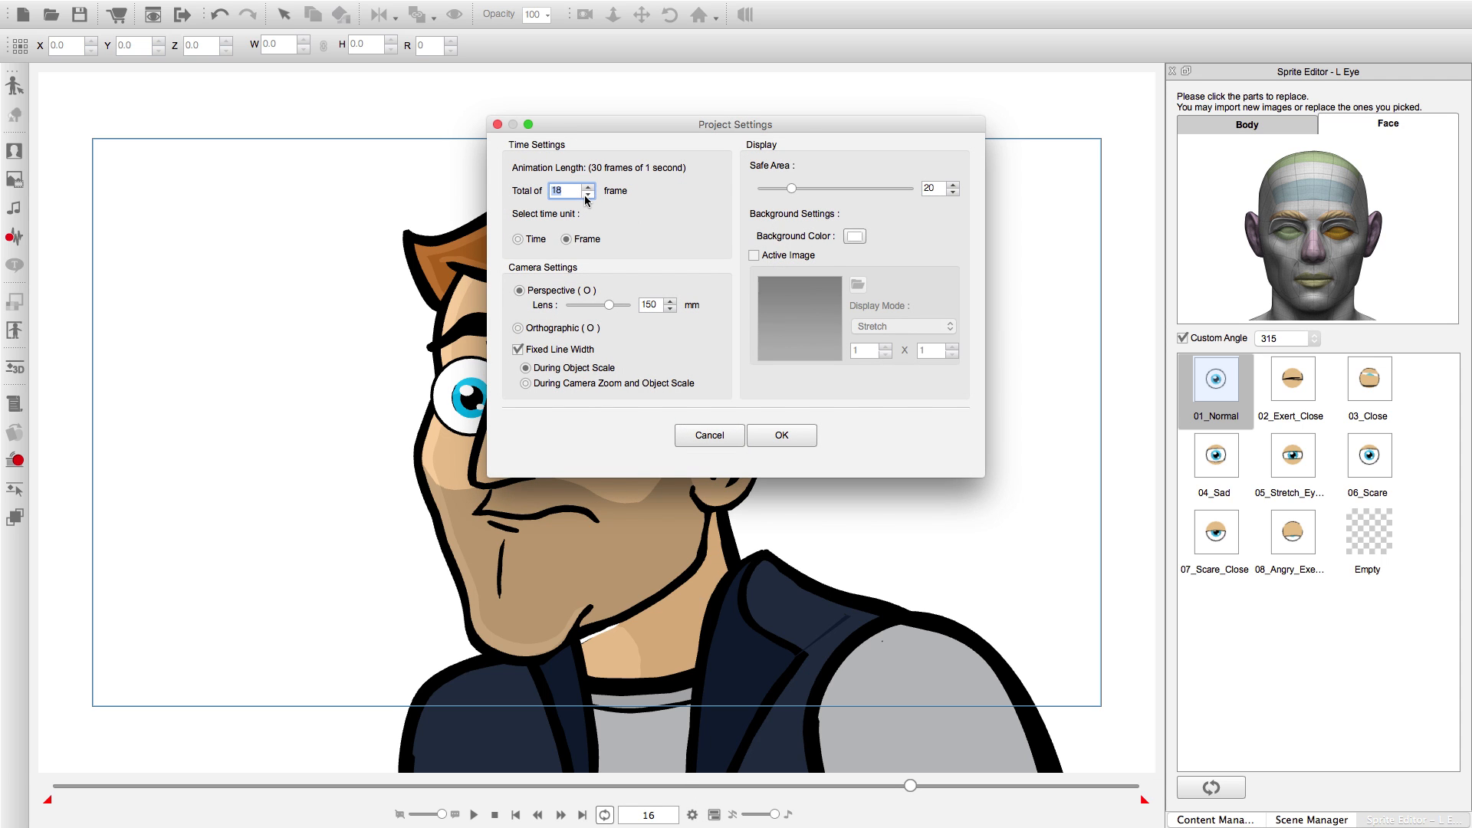
left_click(764, 439)
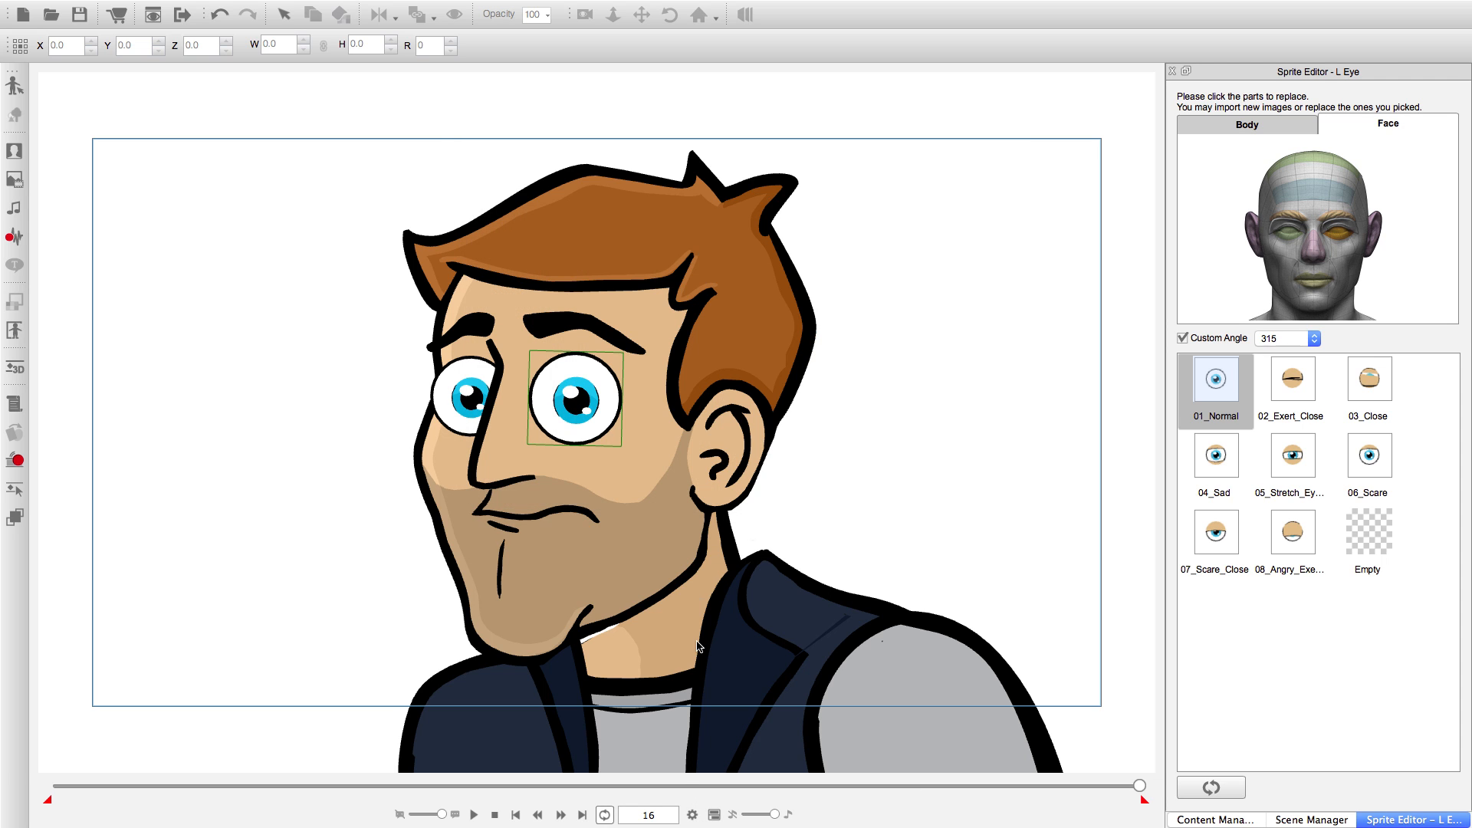
Play back the animation, and step through it from frame 1 to check how long the left eye stays closed.
left_click(474, 815)
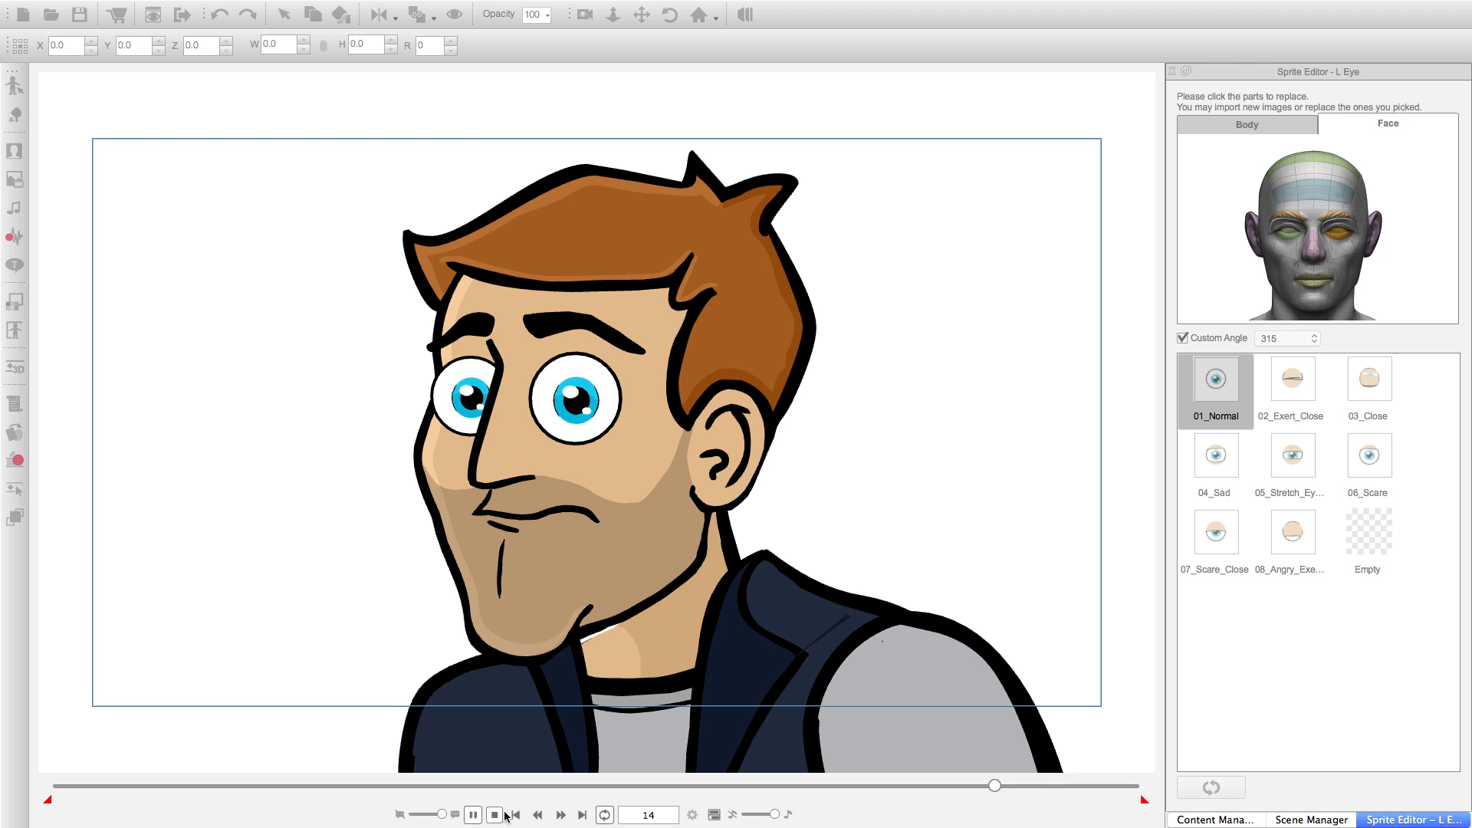
left_click(473, 816)
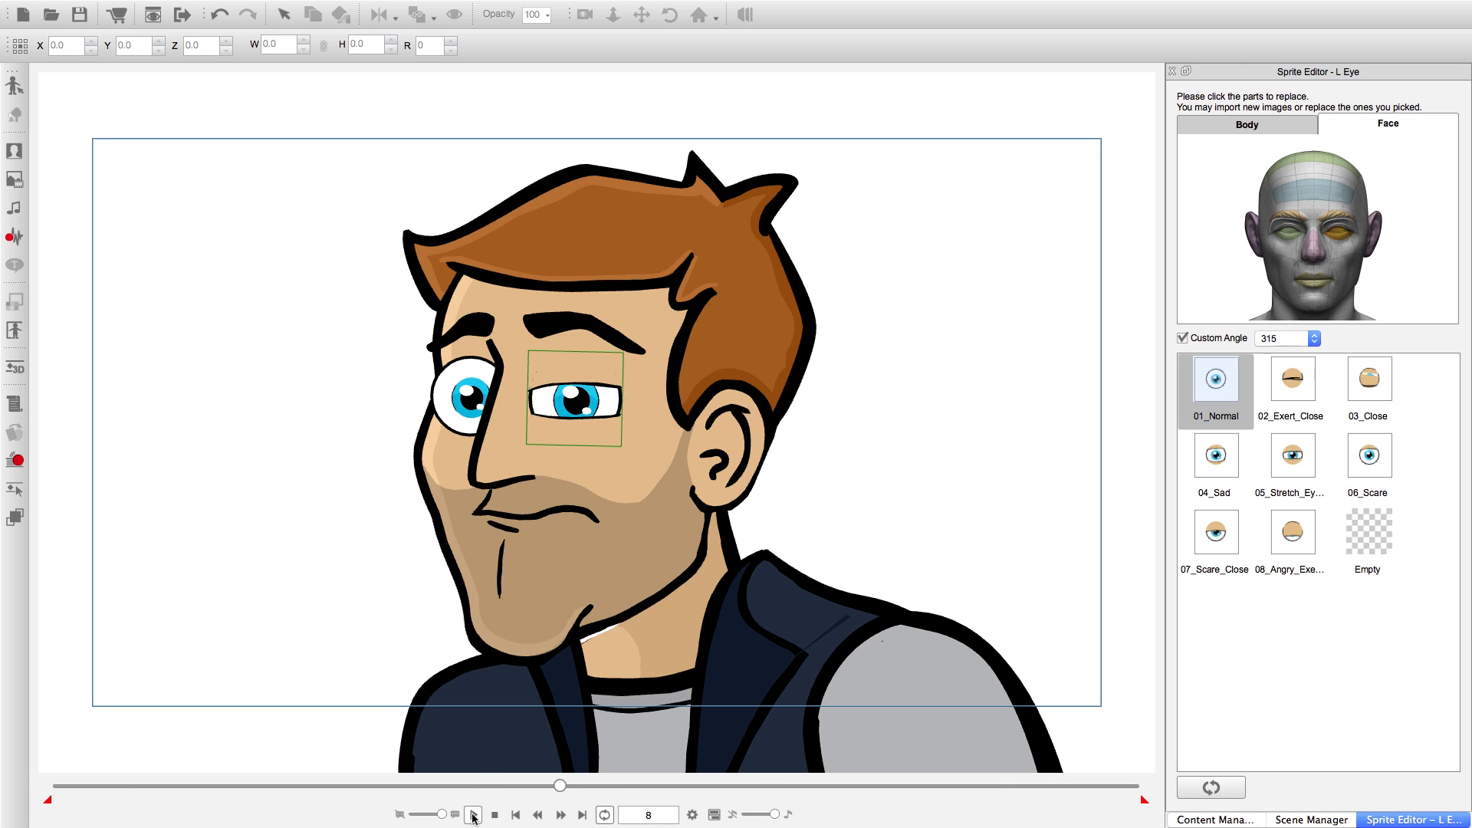
left_click(515, 815)
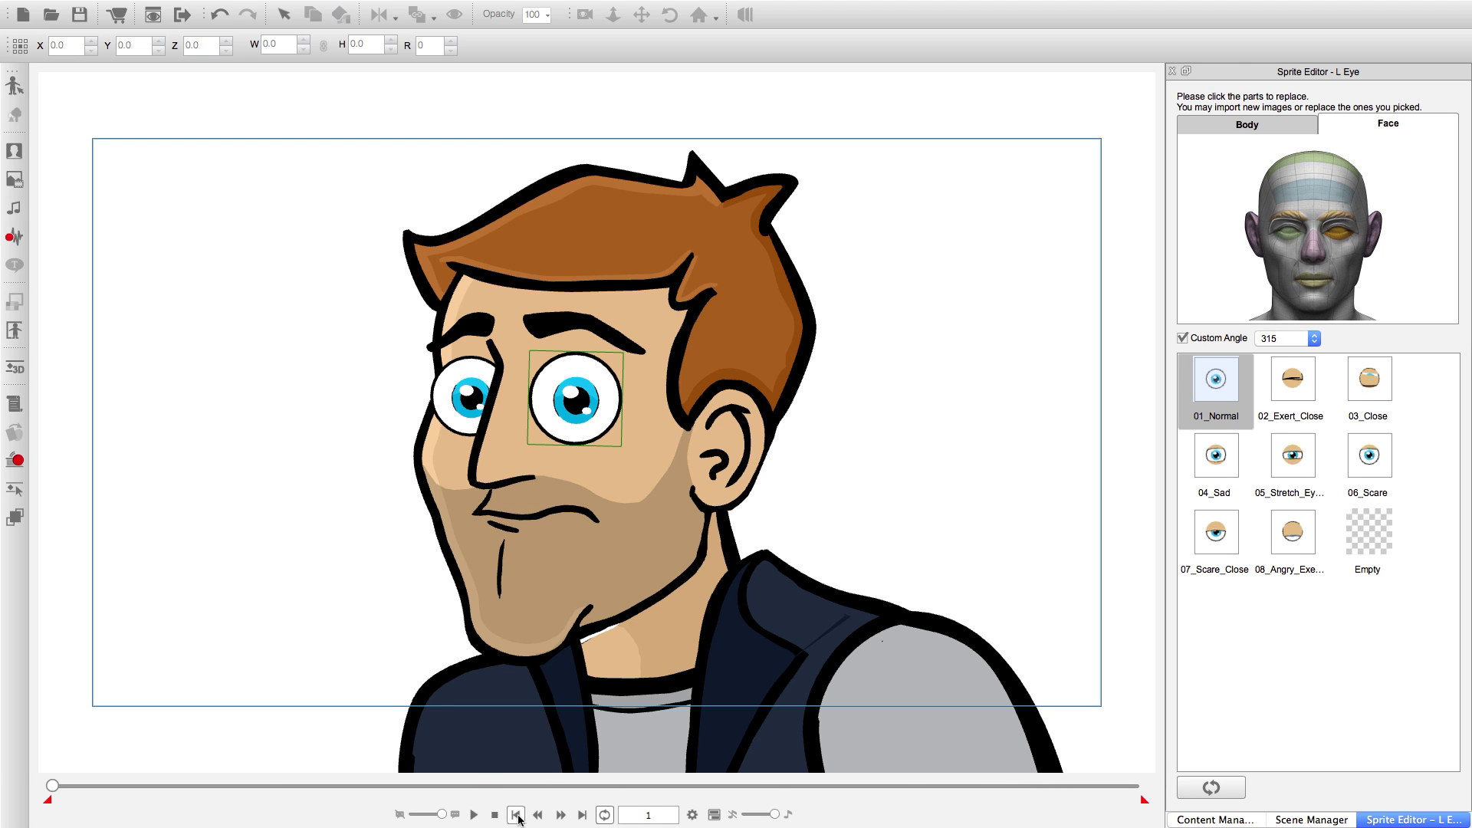
left_click(561, 815)
left_click(561, 815)
left_click(561, 815)
left_click(561, 815)
left_click(561, 815)
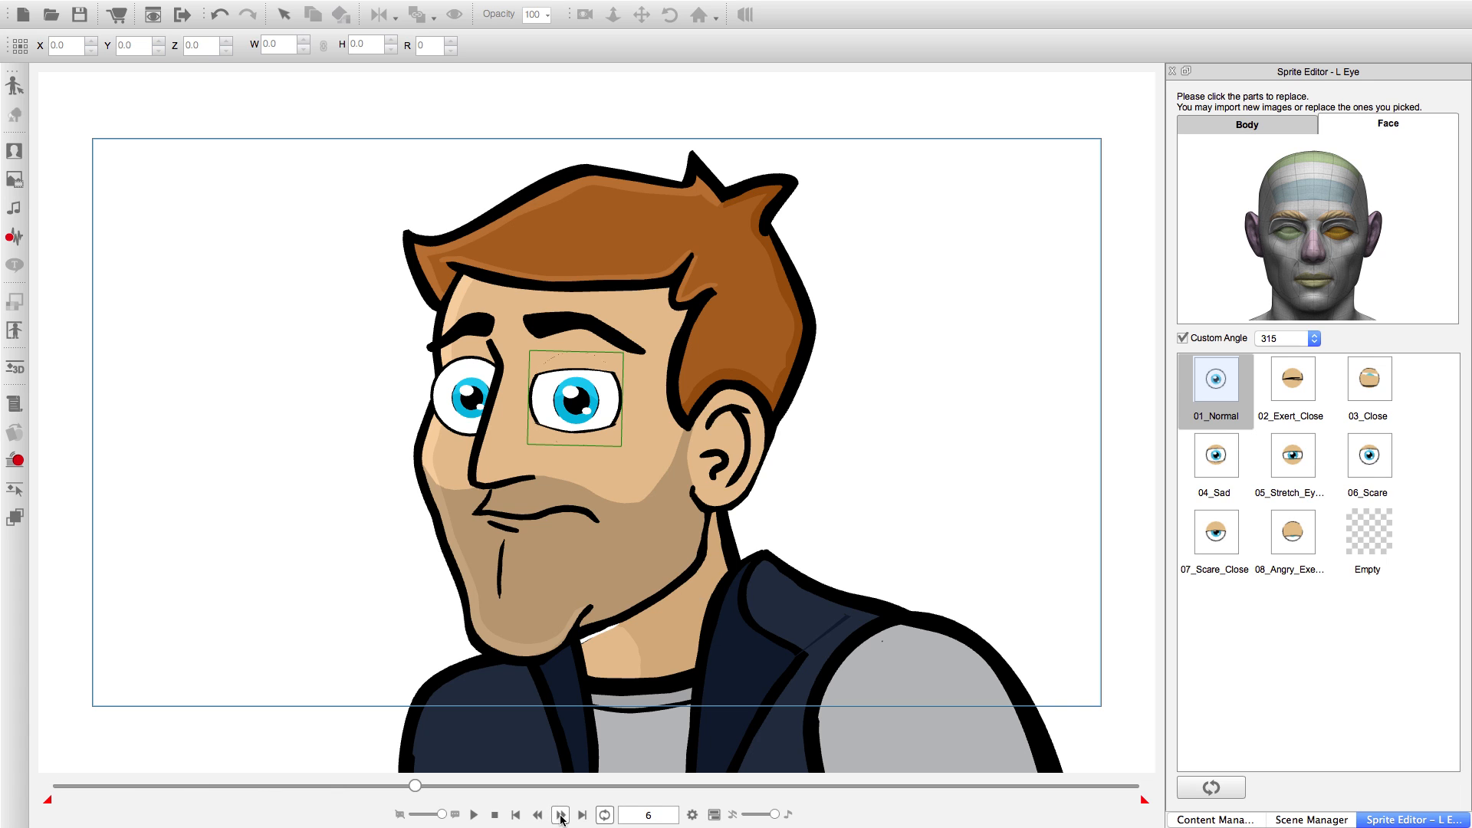
left_click(561, 815)
left_click(562, 815)
left_click(562, 815)
left_click(561, 815)
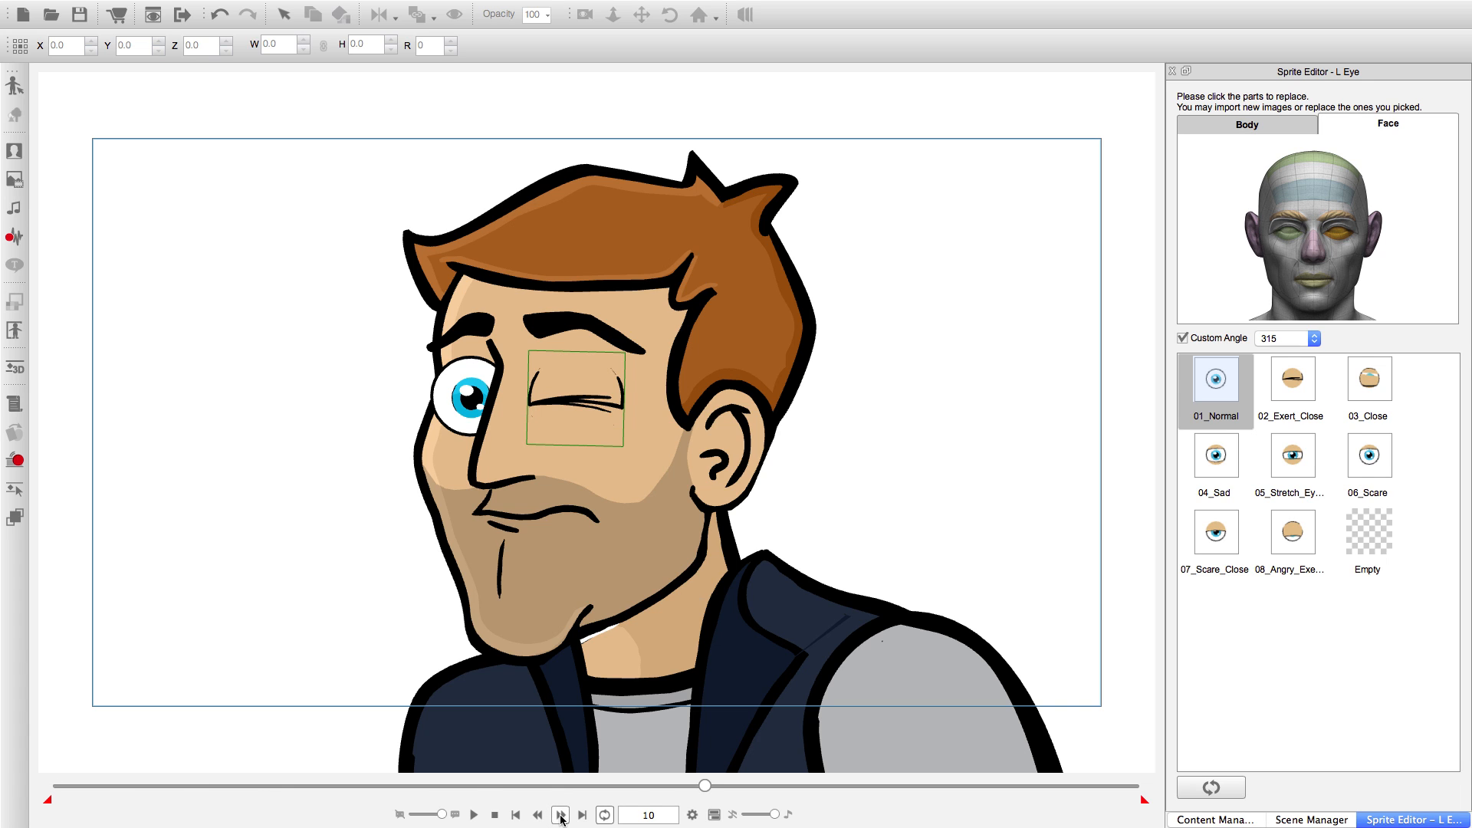
left_click(561, 815)
left_click(561, 815)
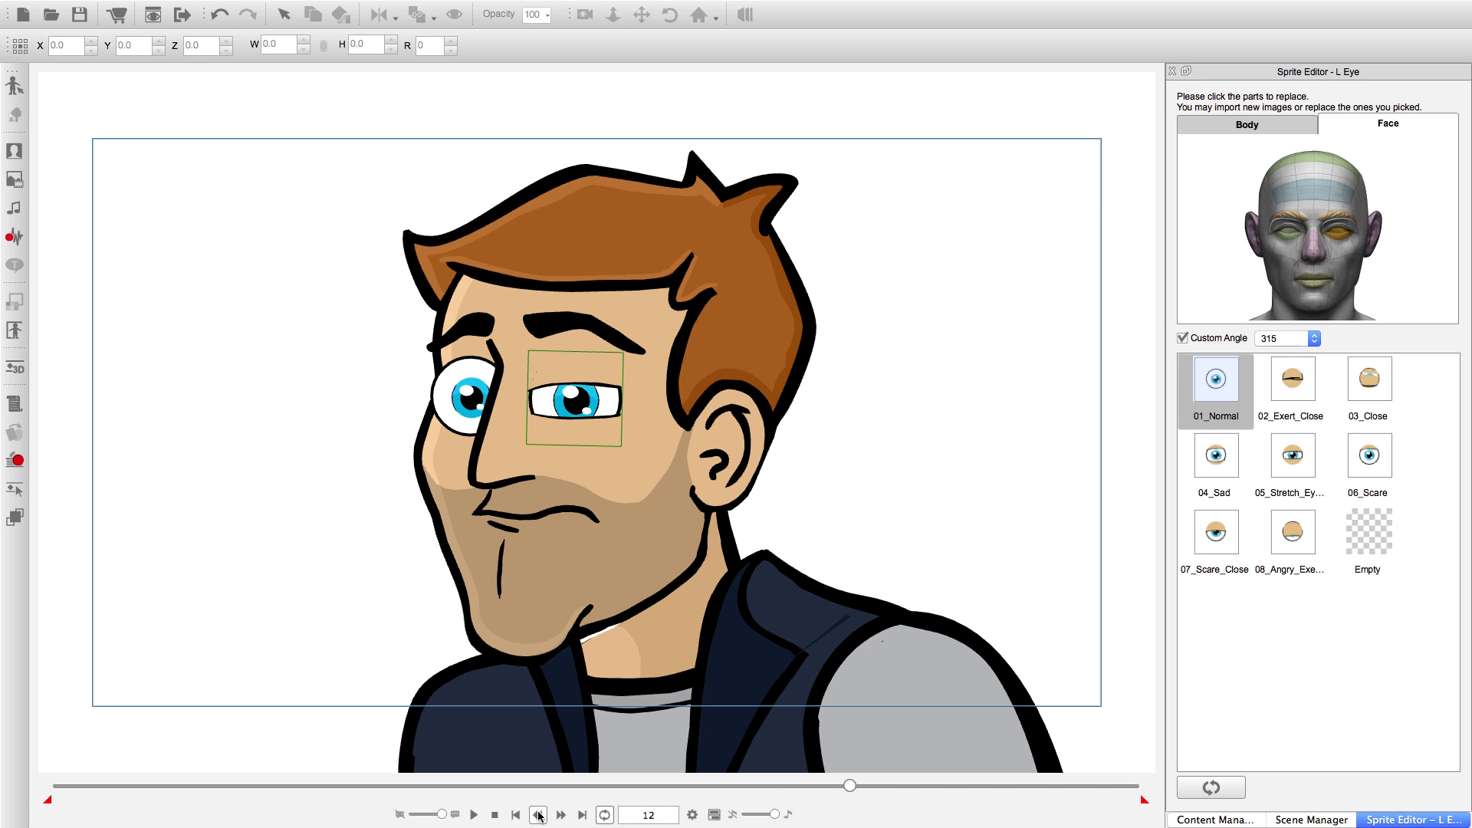
left_click(539, 815)
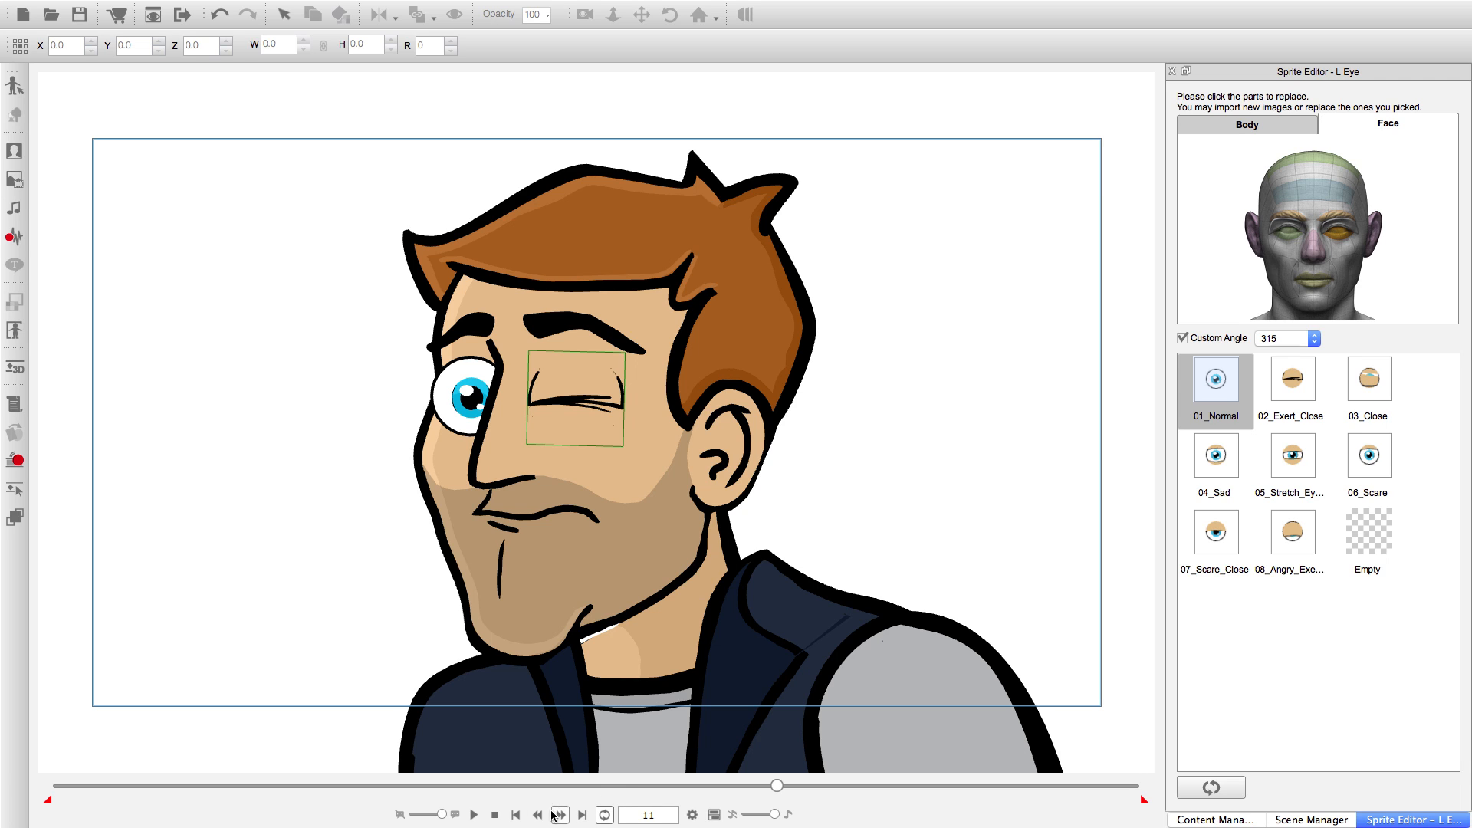
left_click(539, 816)
Keep the L Eye closed longer by applying the 02_Exert_Close sprite at frames 12 and 13.
left_click(560, 816)
left_click(560, 815)
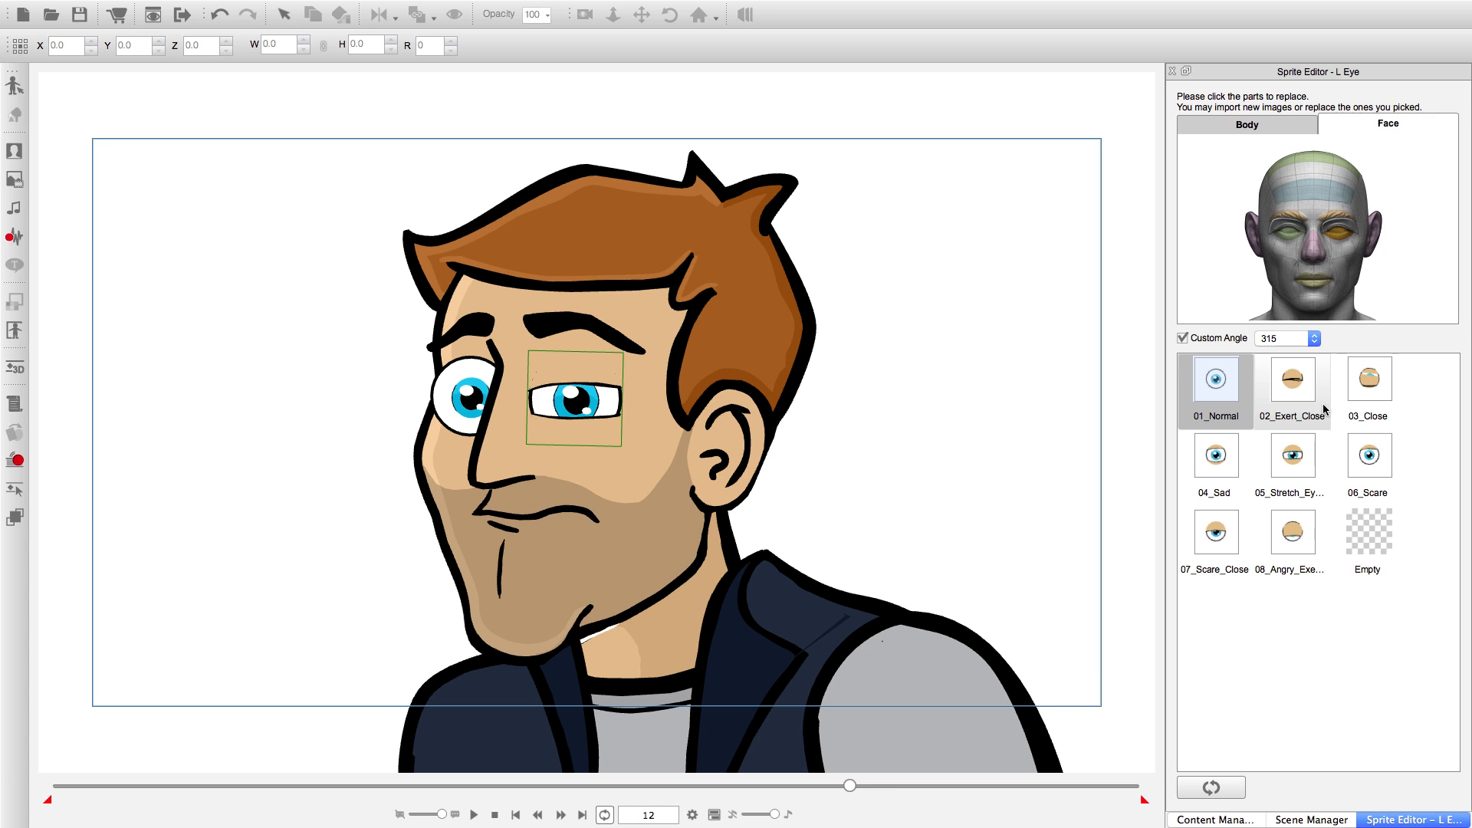
left_click(1298, 390)
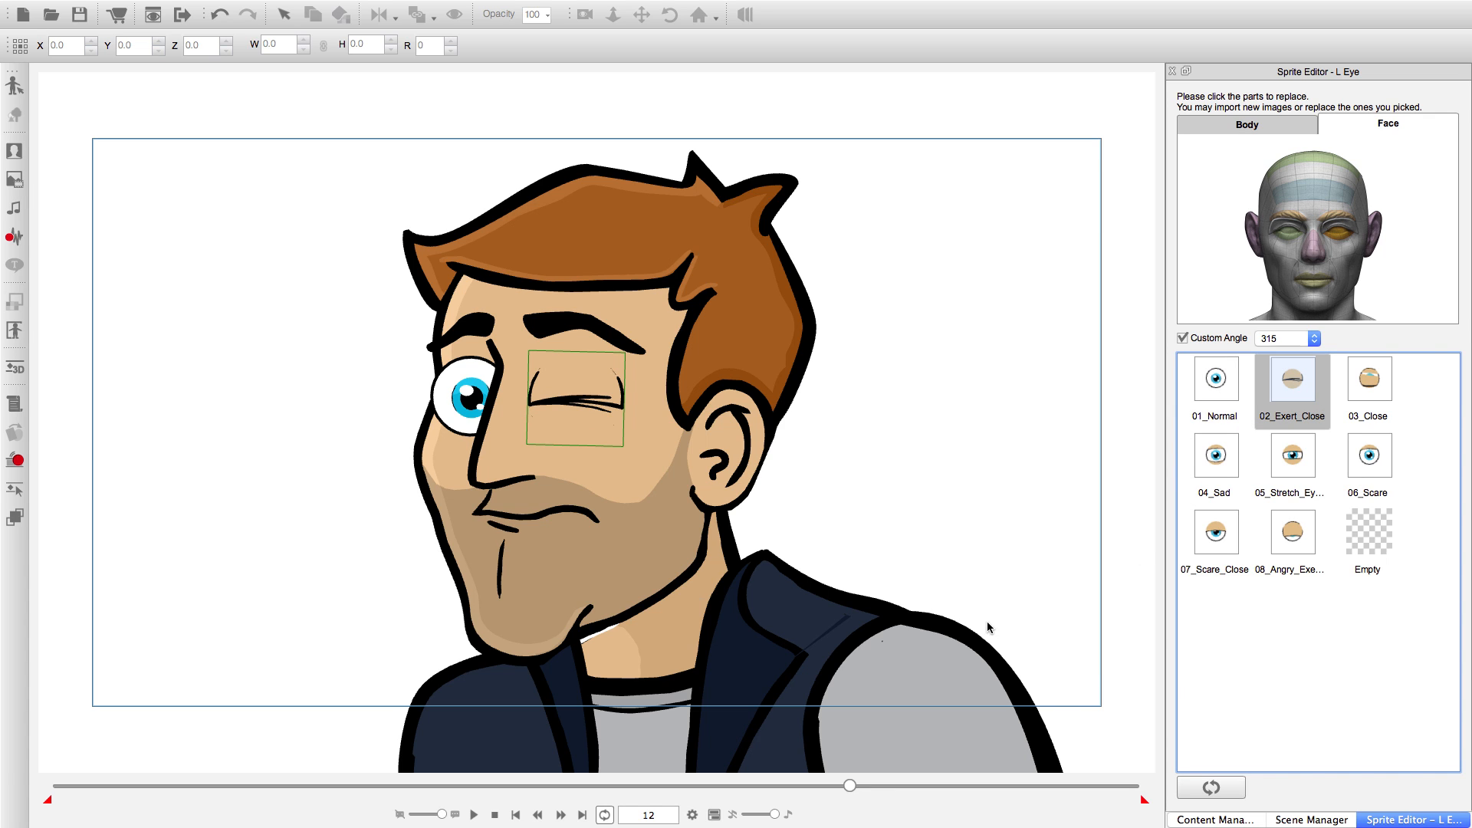
left_click(561, 816)
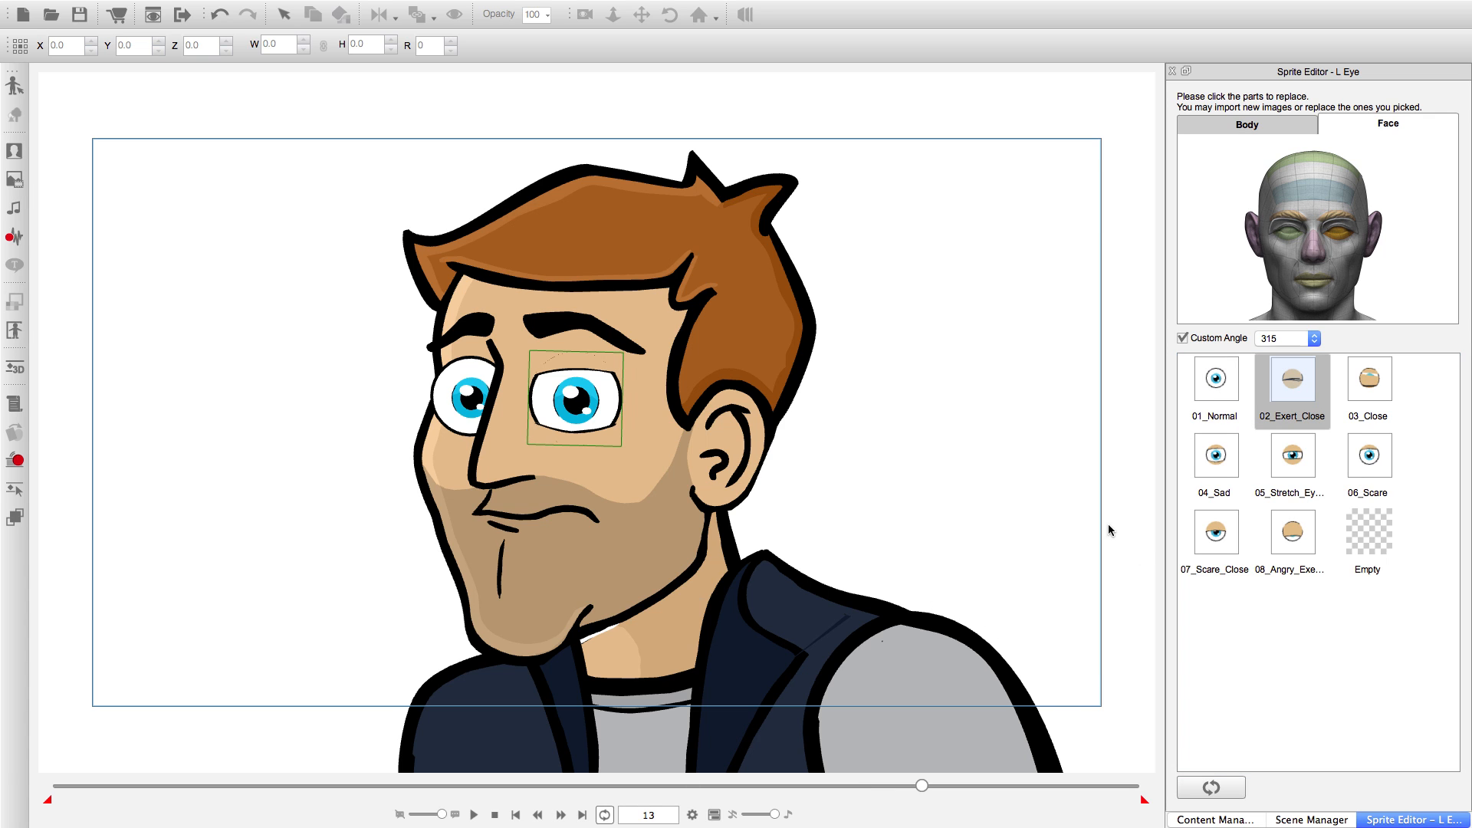
left_click(1290, 375)
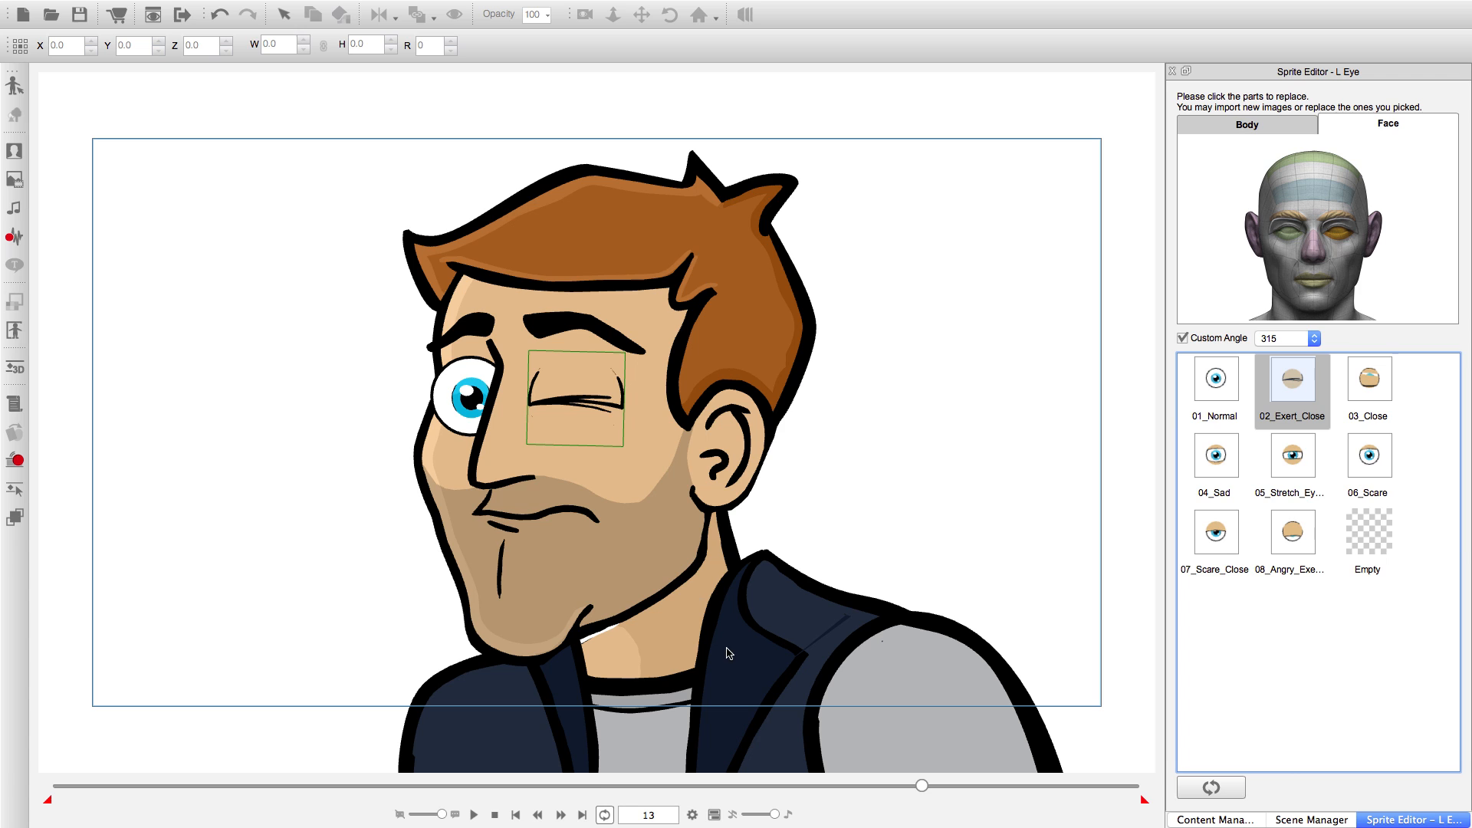
Reopen the L Eye gradually with the 05_Stretch sprite at frame 14, 04_Sad at frame 15 and 01_Normal at frame 16.
left_click(562, 815)
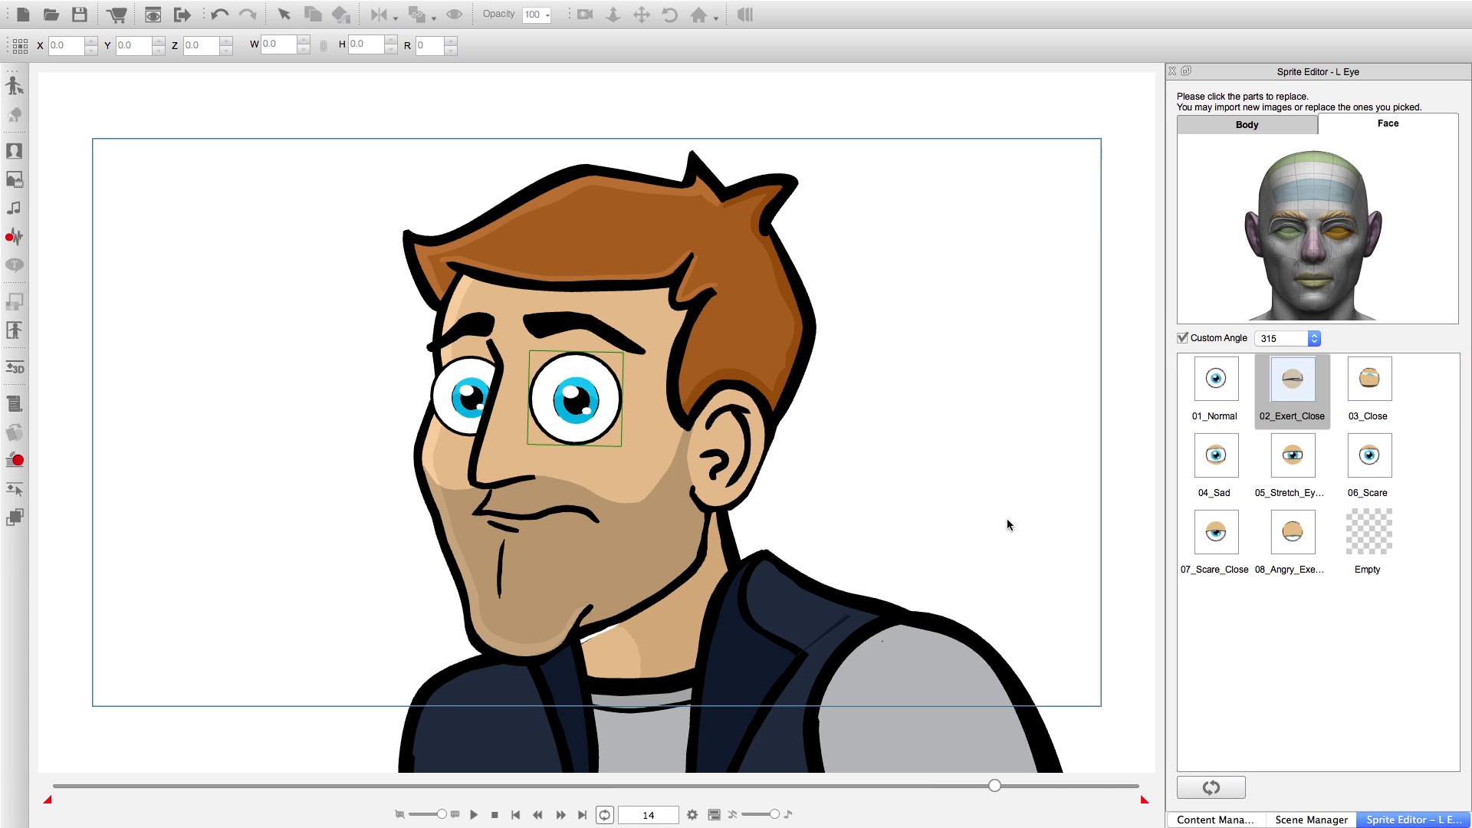
left_click(1293, 458)
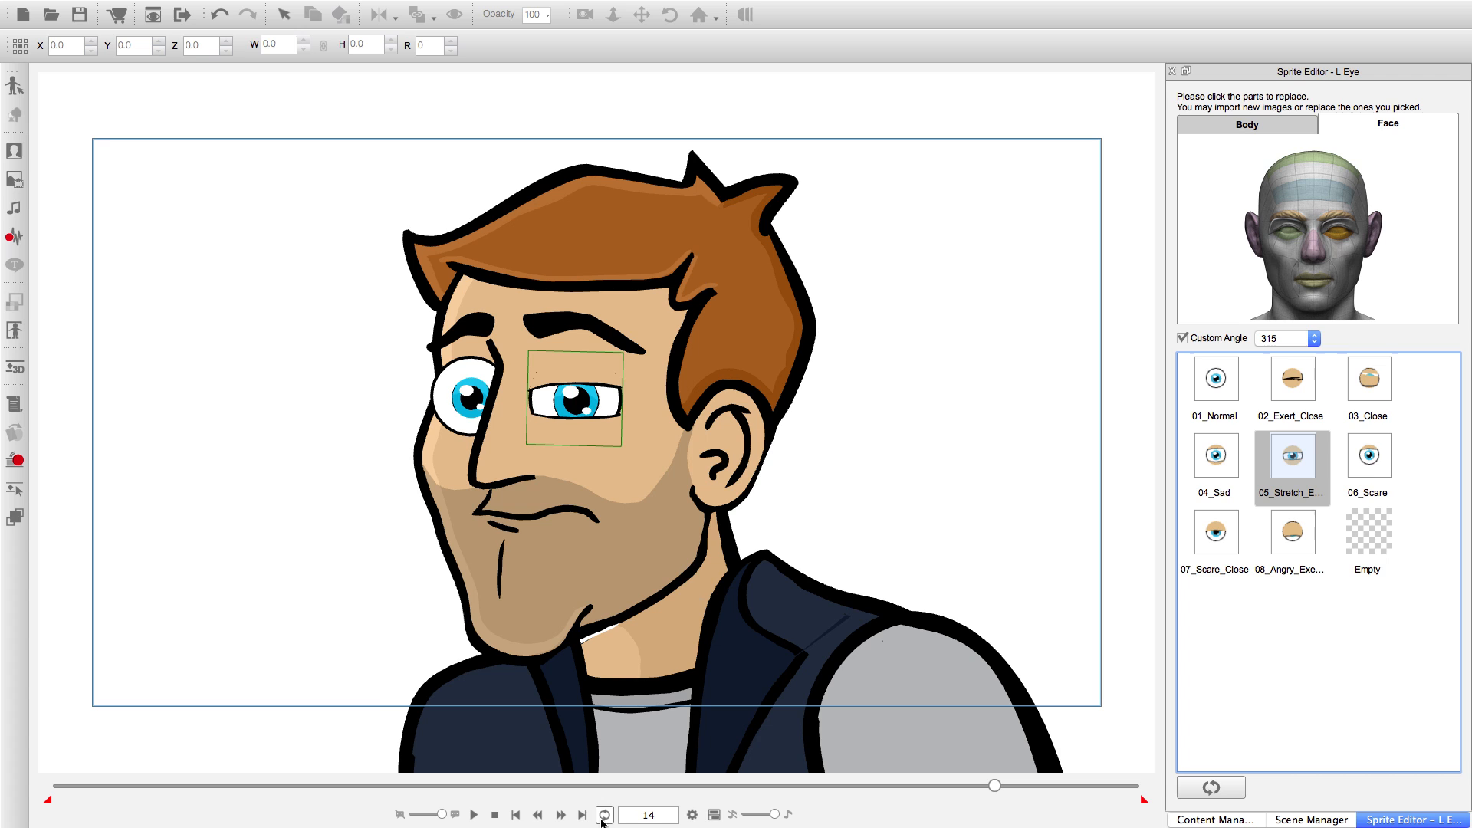
left_click(561, 815)
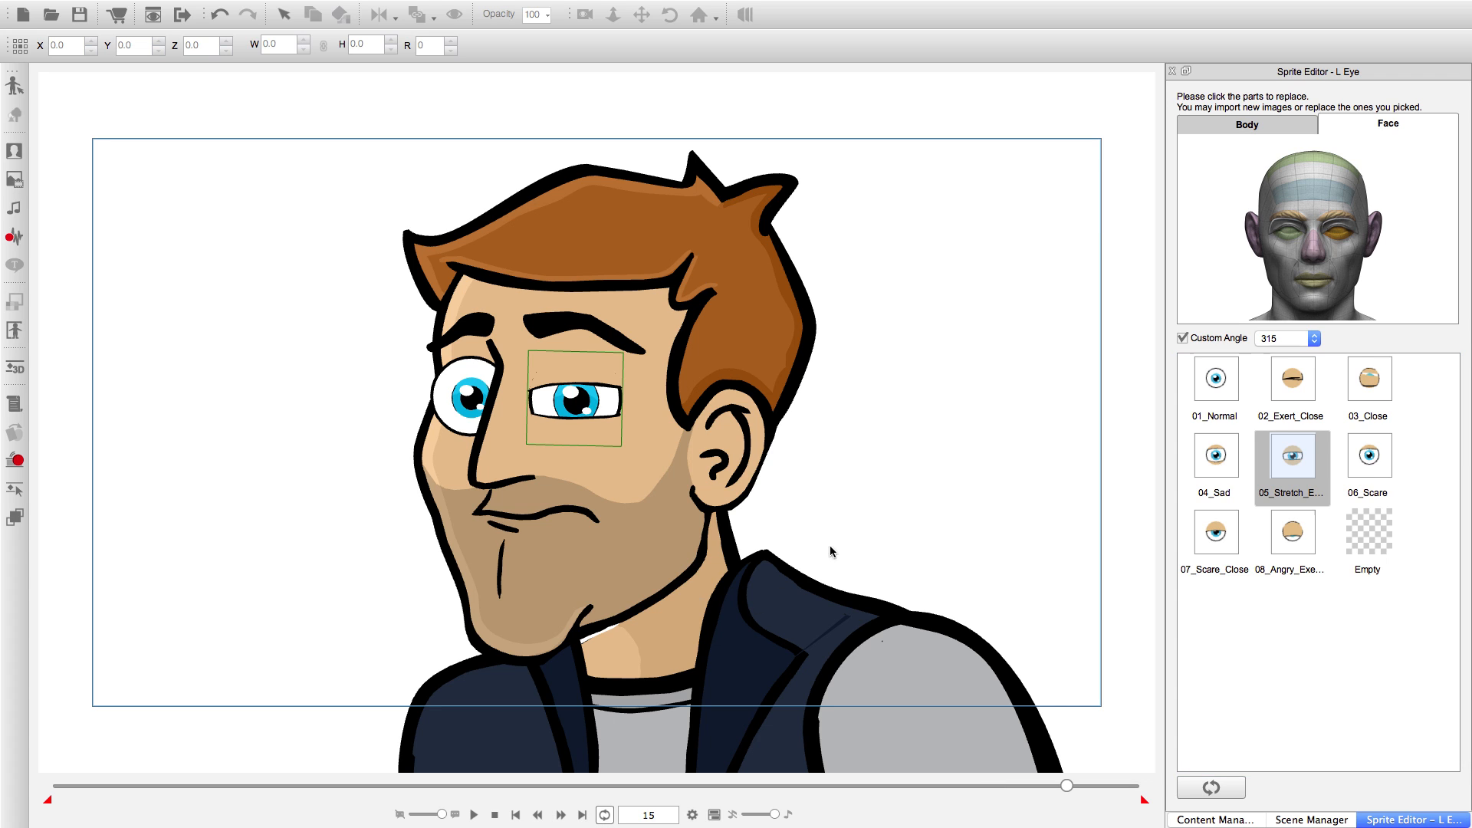
left_click(1216, 458)
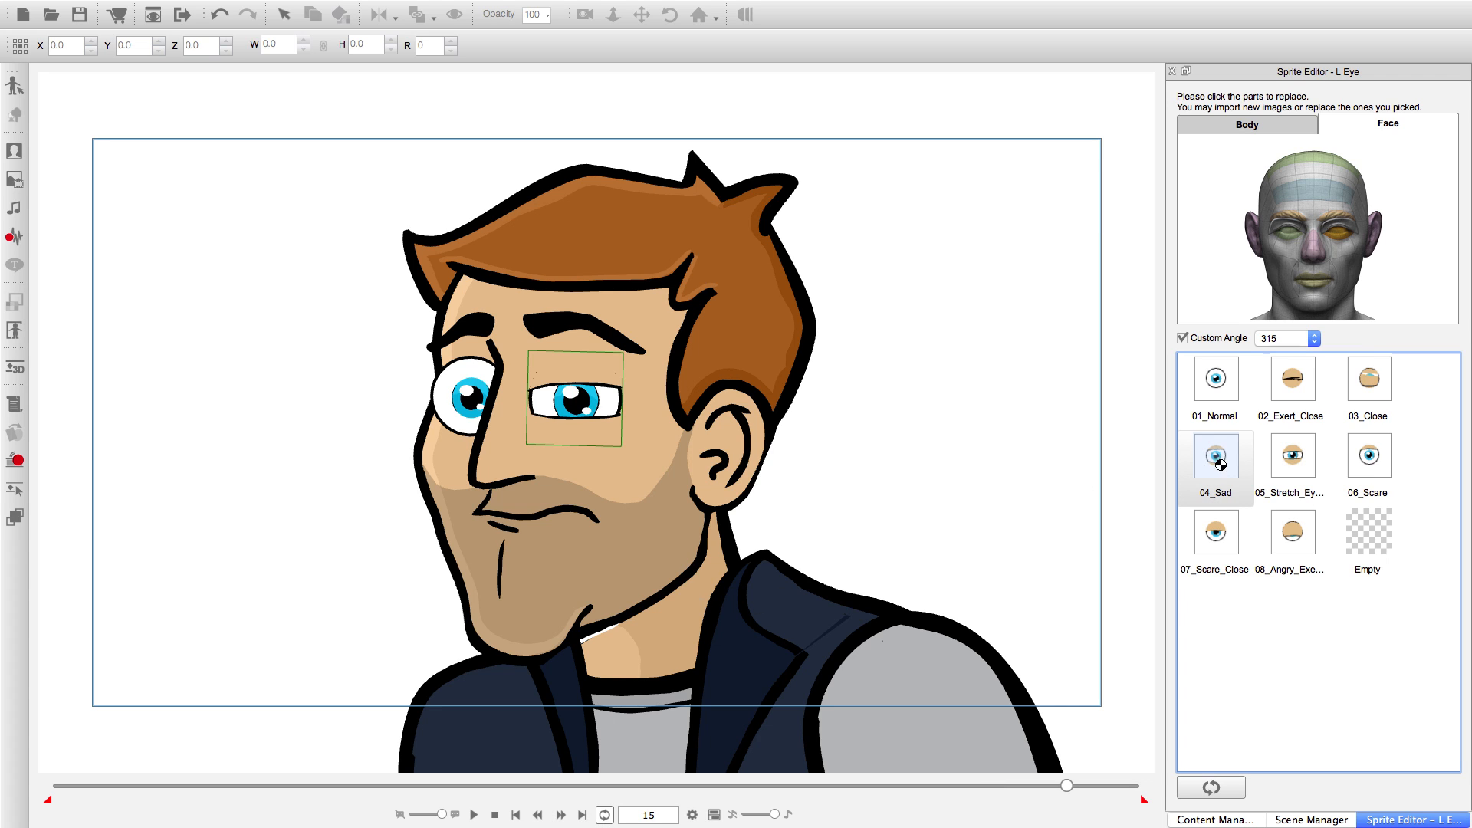
left_click(560, 815)
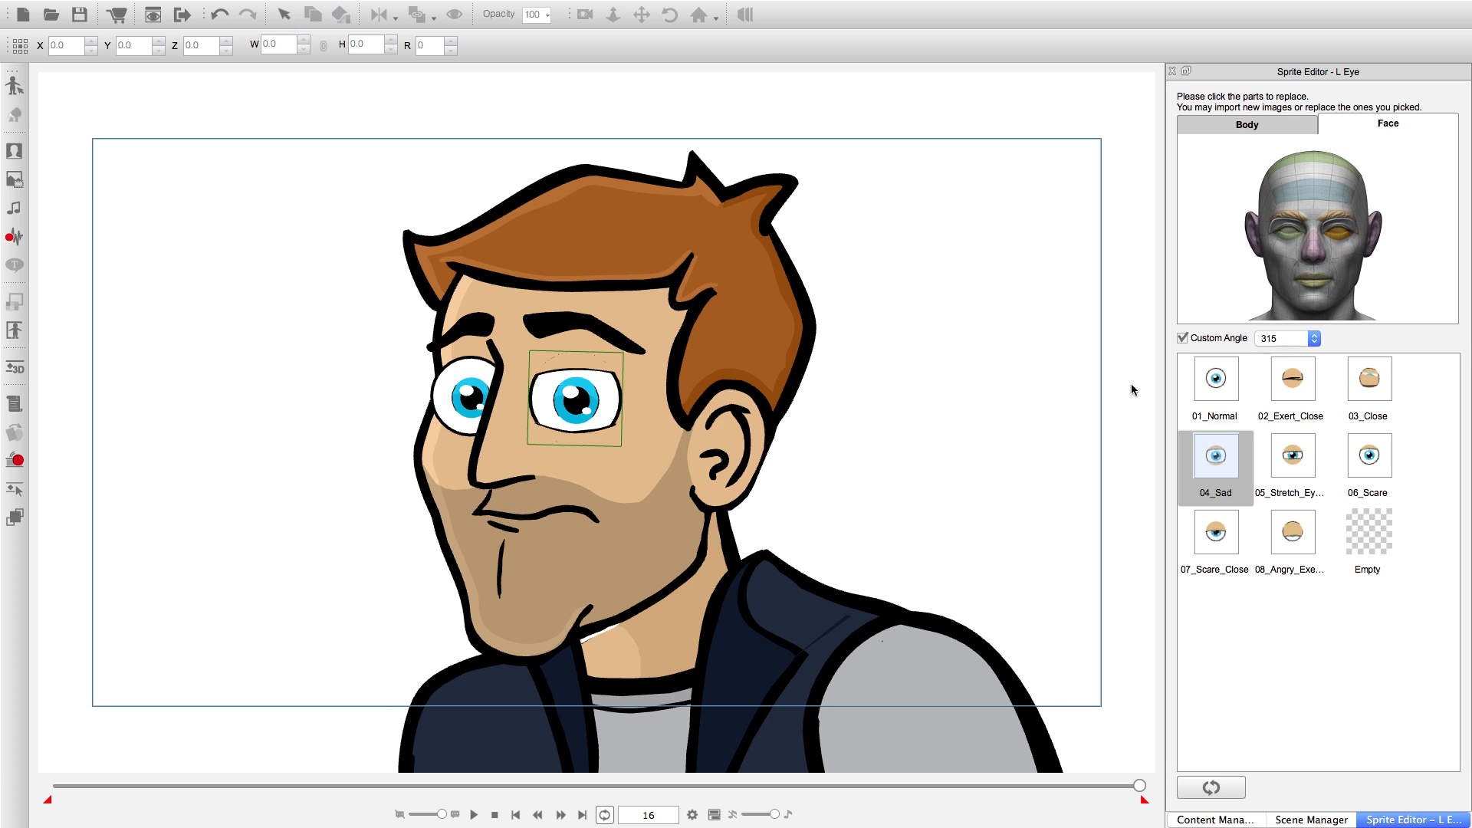
left_click(1216, 378)
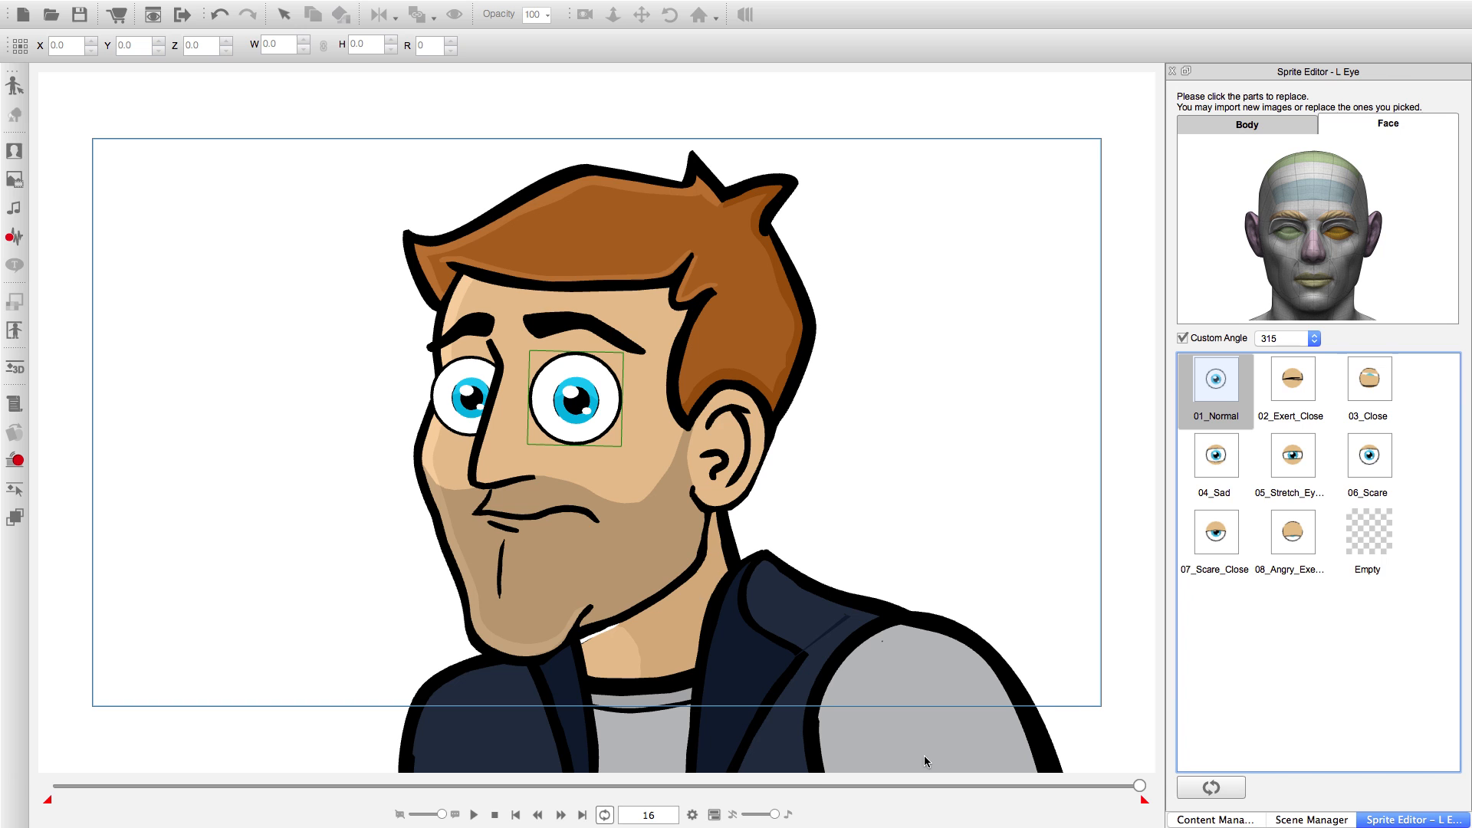
Set the project's animation length to a total of 18 frames.
left_click(693, 814)
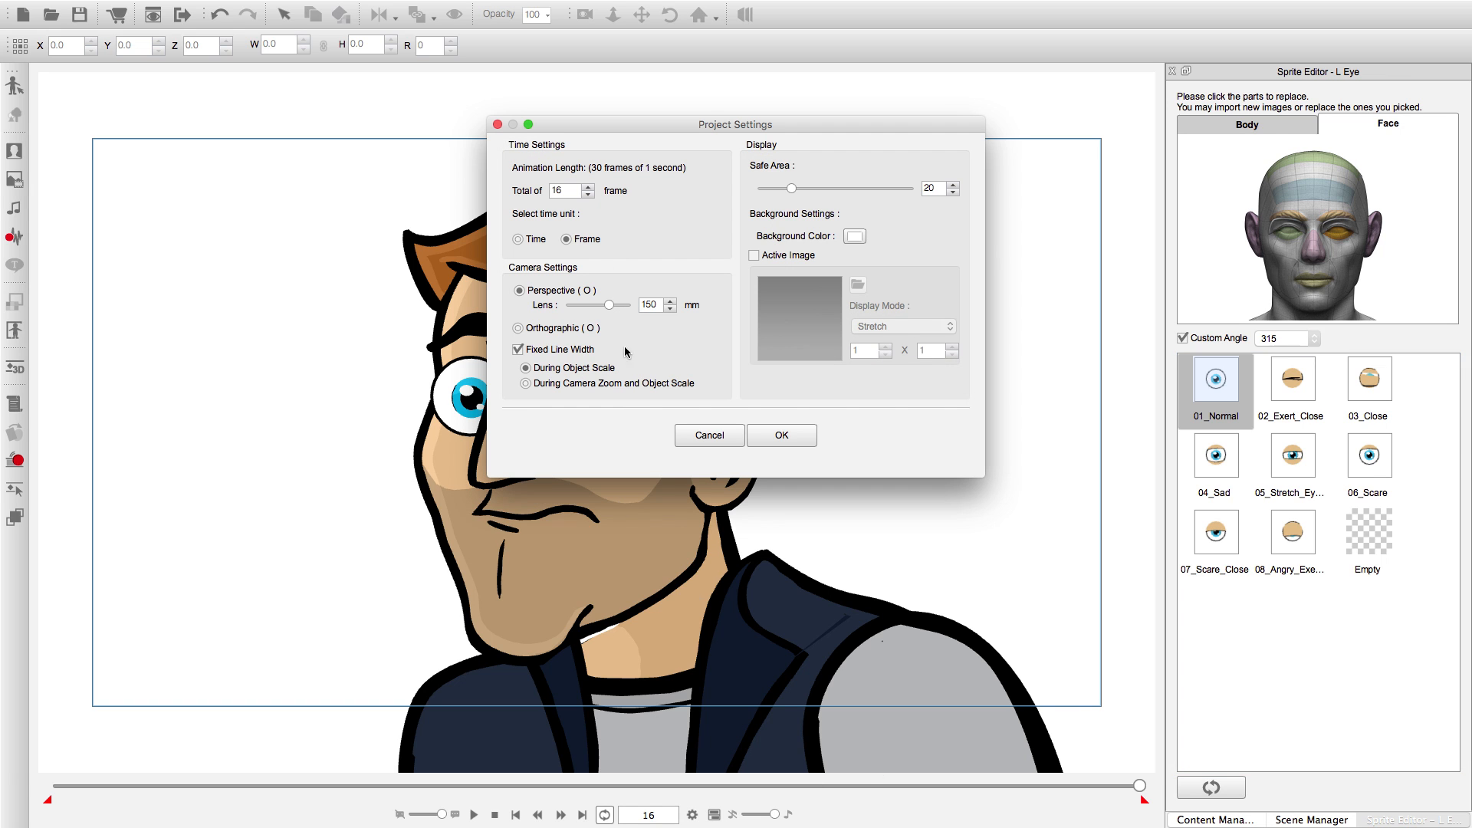
left_click(588, 187)
left_click(588, 187)
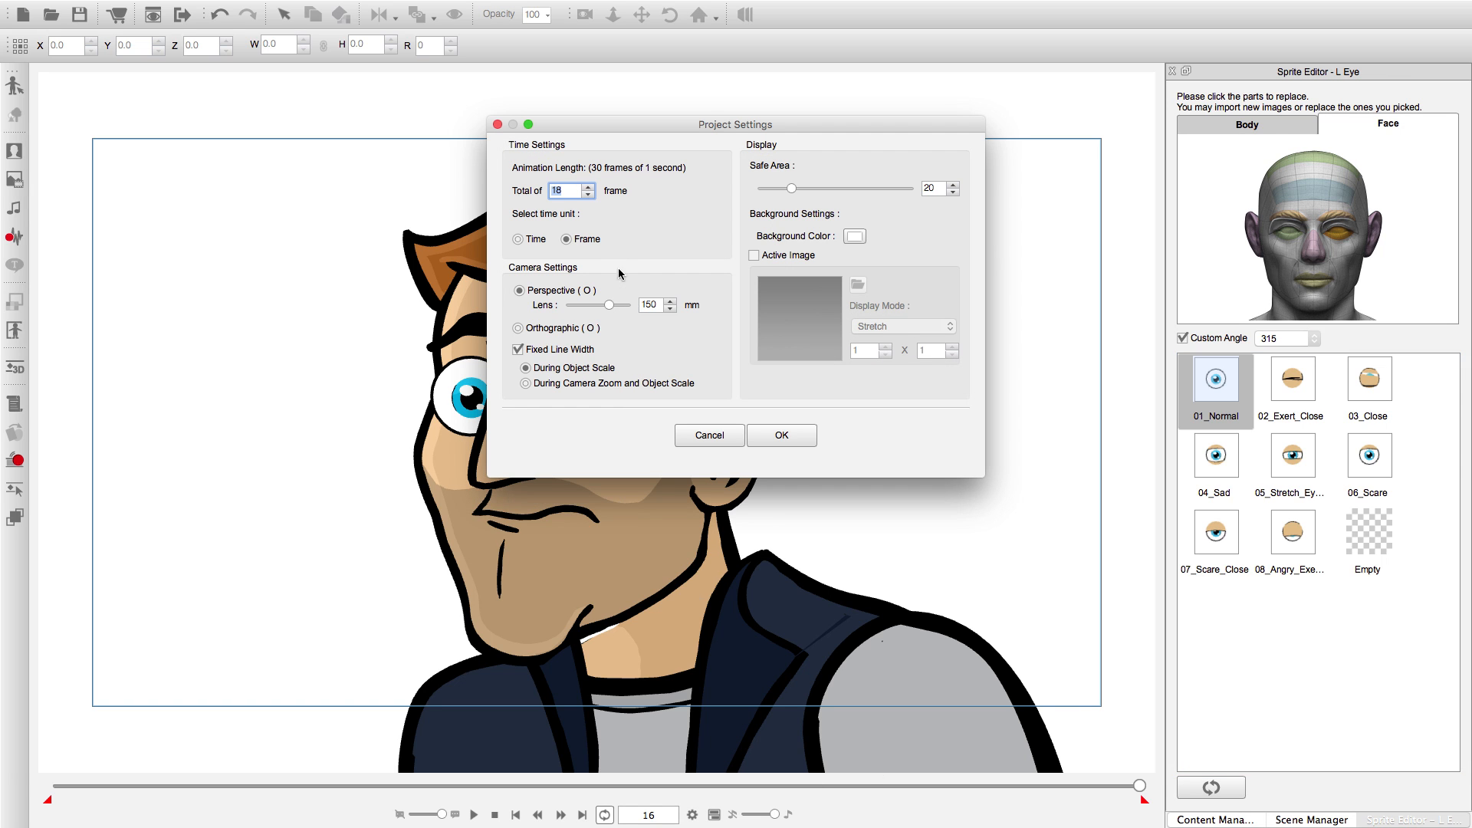
left_click(781, 436)
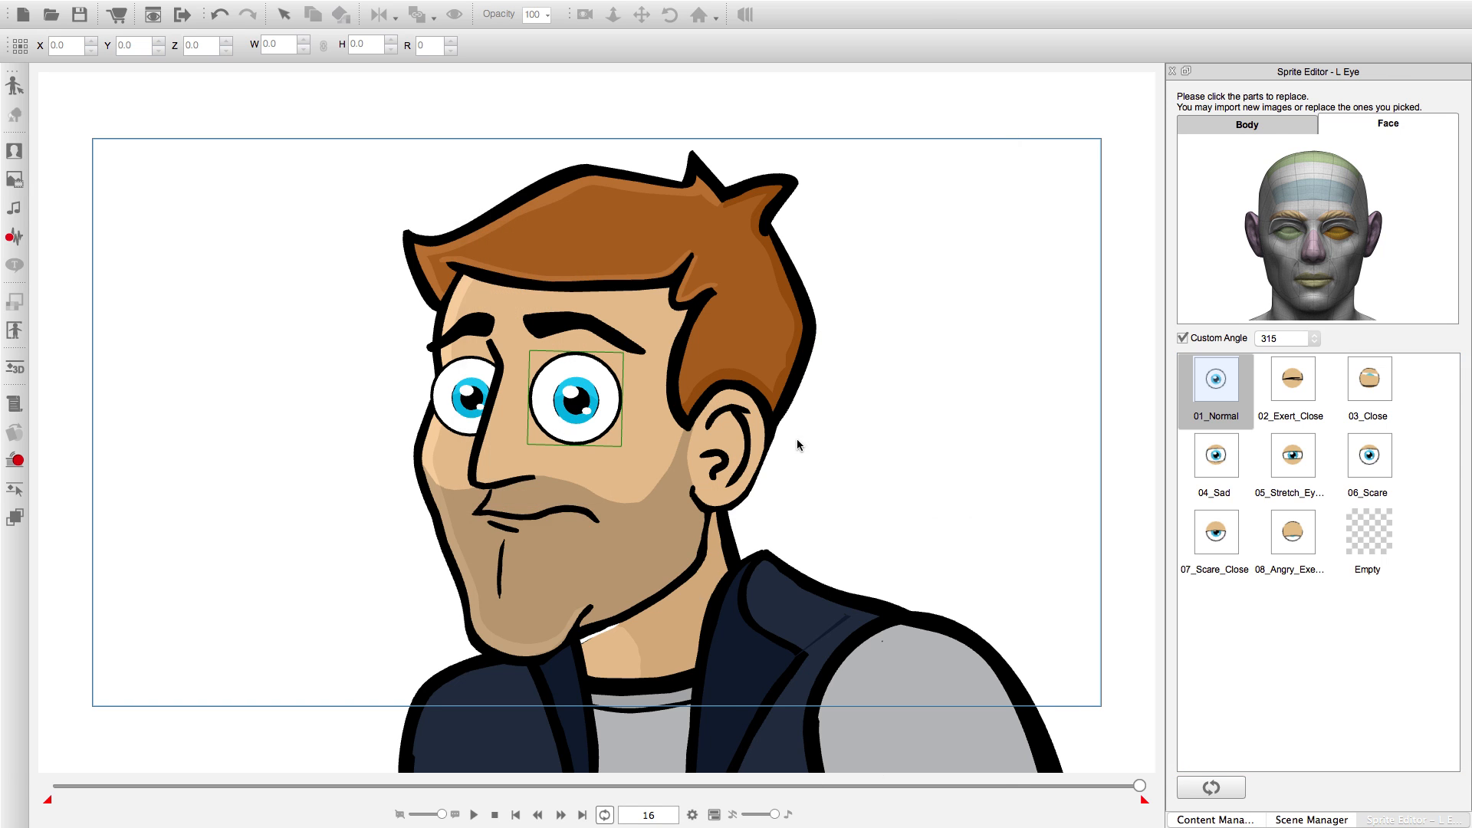
Check the last frames, play the left-eye animation from the start, and return to frame 1.
left_click(559, 815)
left_click(559, 815)
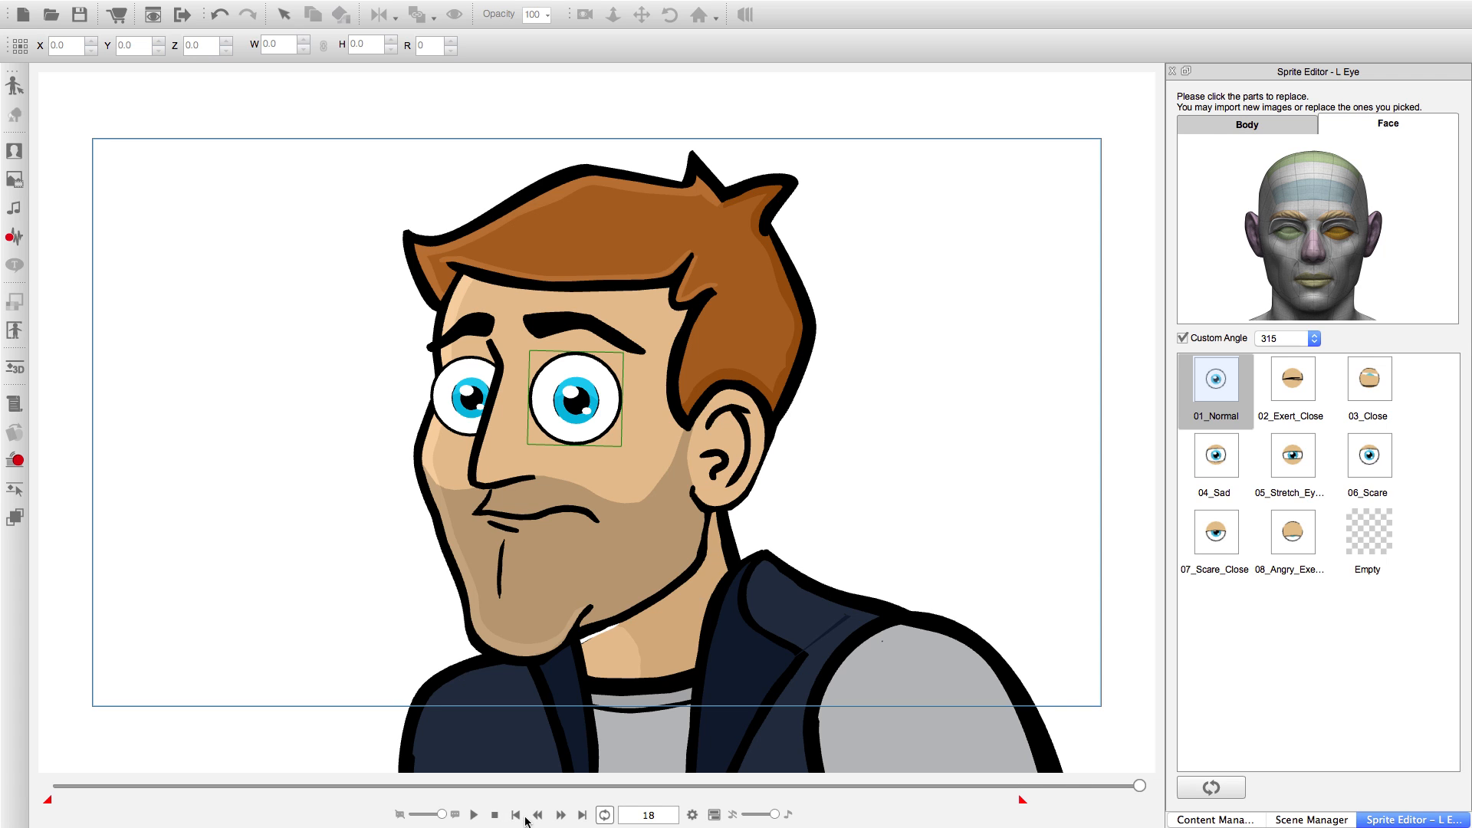
left_click(516, 816)
left_click(471, 817)
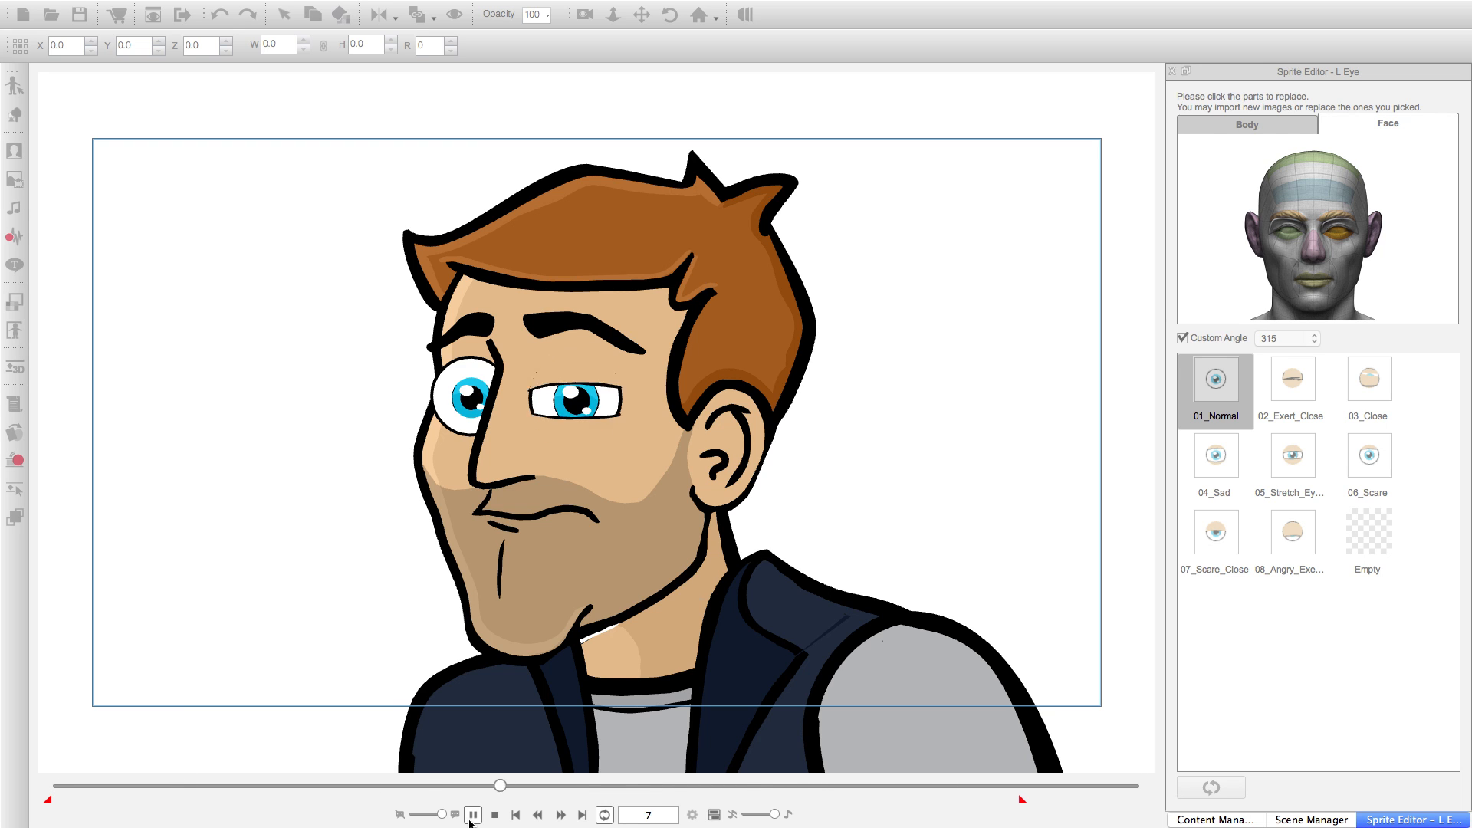
left_click(516, 816)
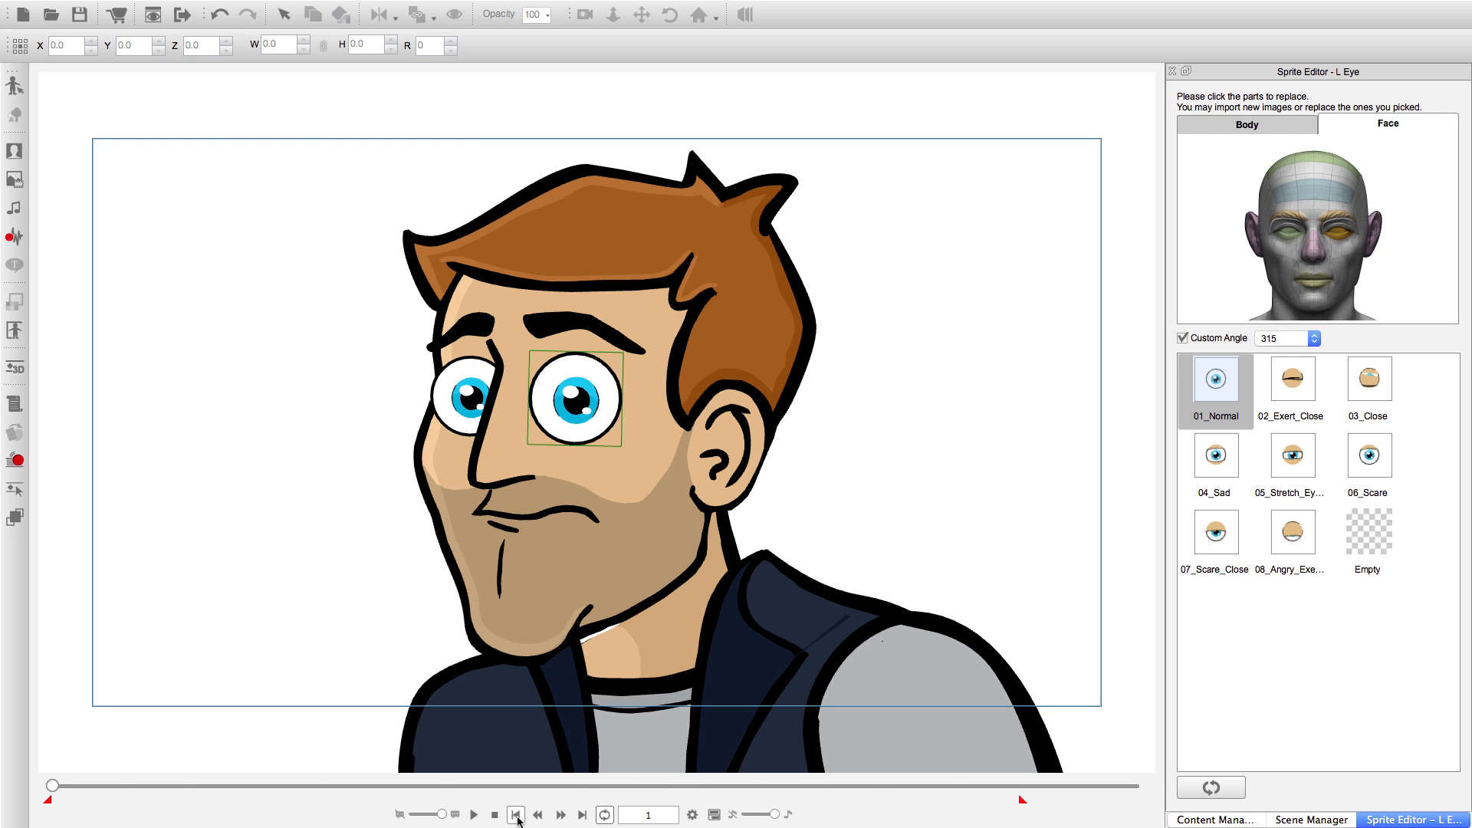
Select the character's R Eye and set it to the 04_Sad sprite at frame 6.
left_click(472, 389)
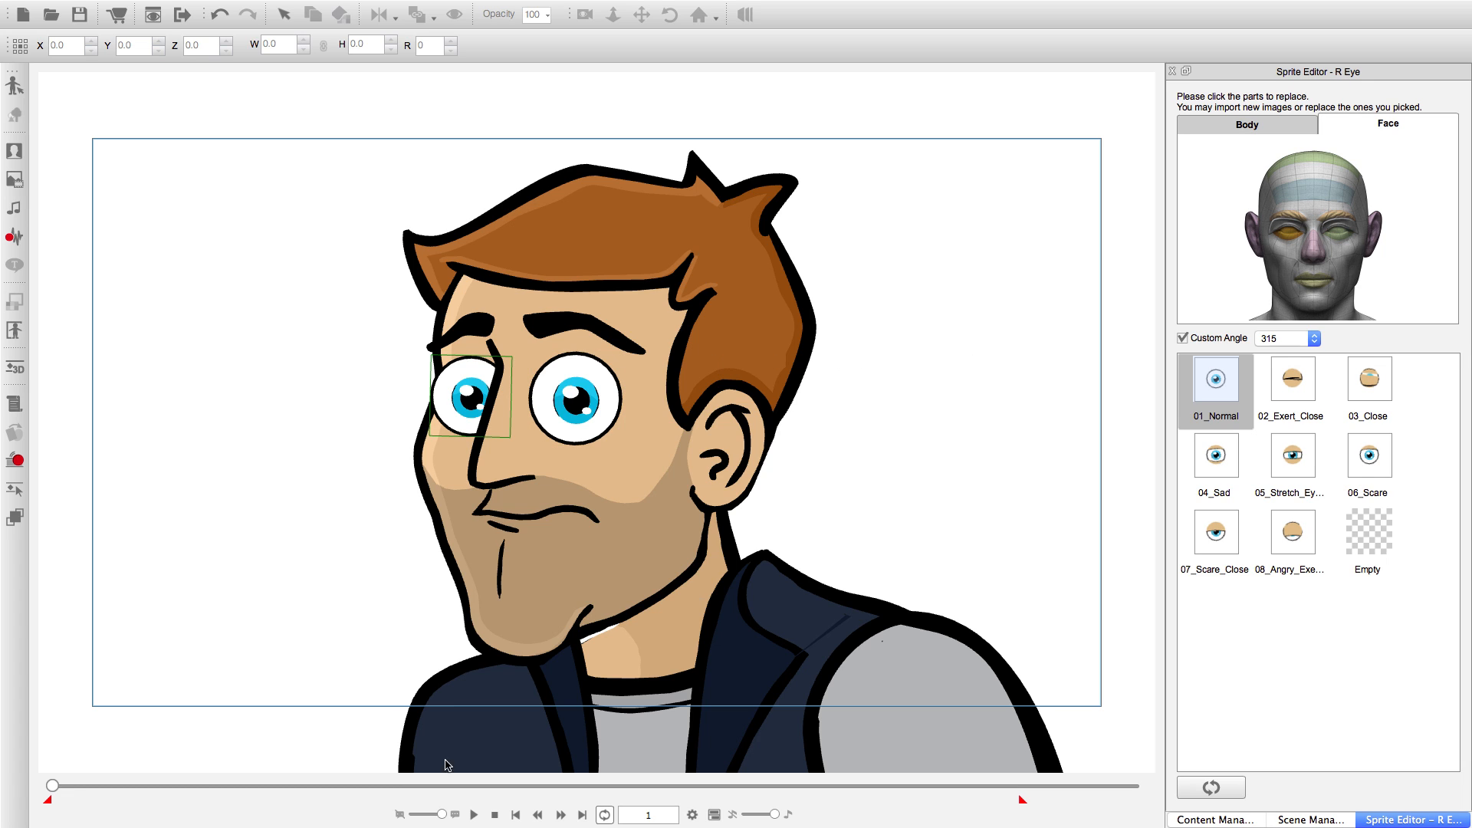
left_click(560, 816)
left_click(561, 816)
left_click(560, 815)
left_click(561, 816)
left_click(561, 816)
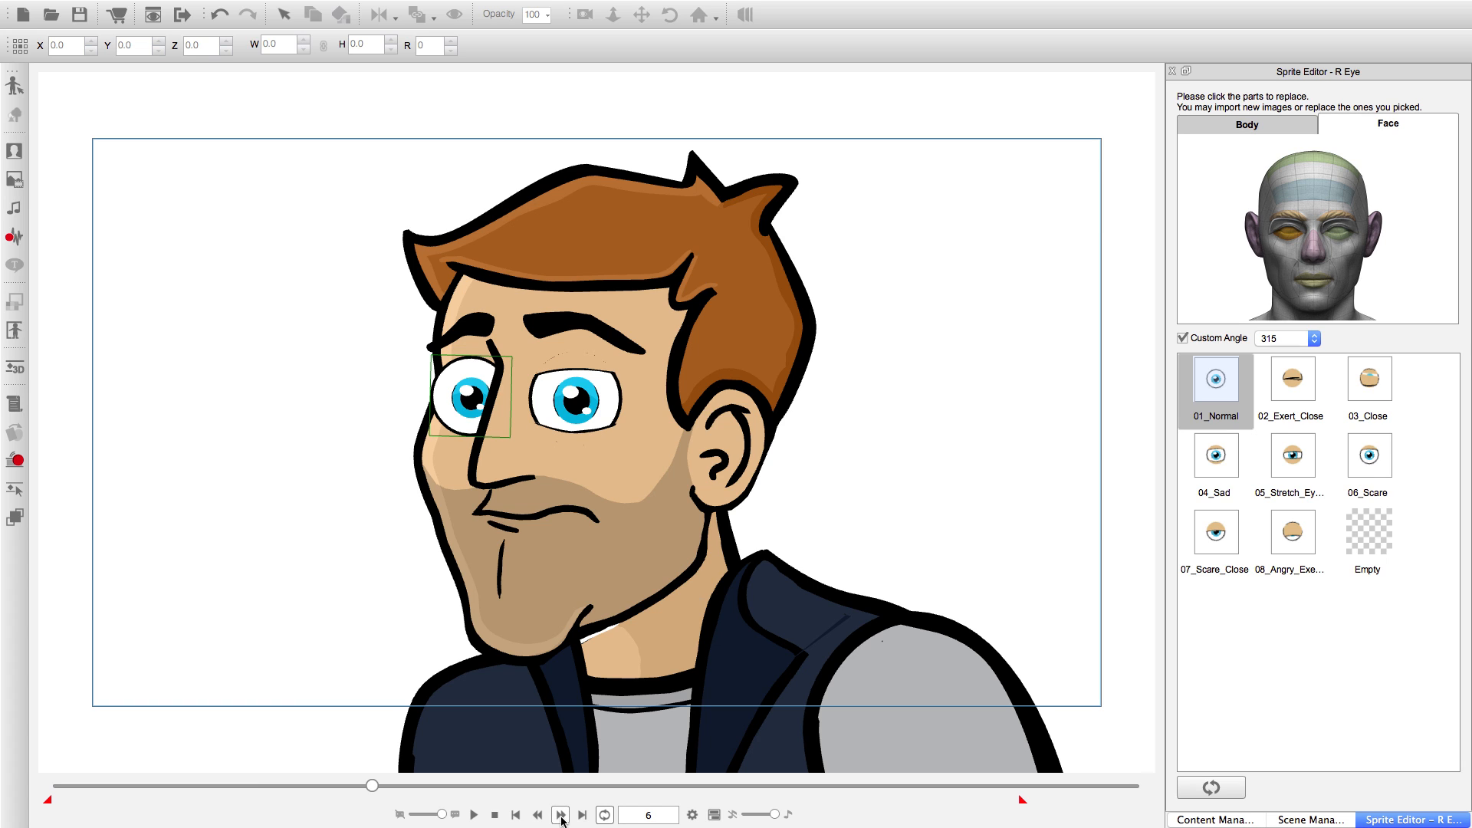
left_click(1293, 457)
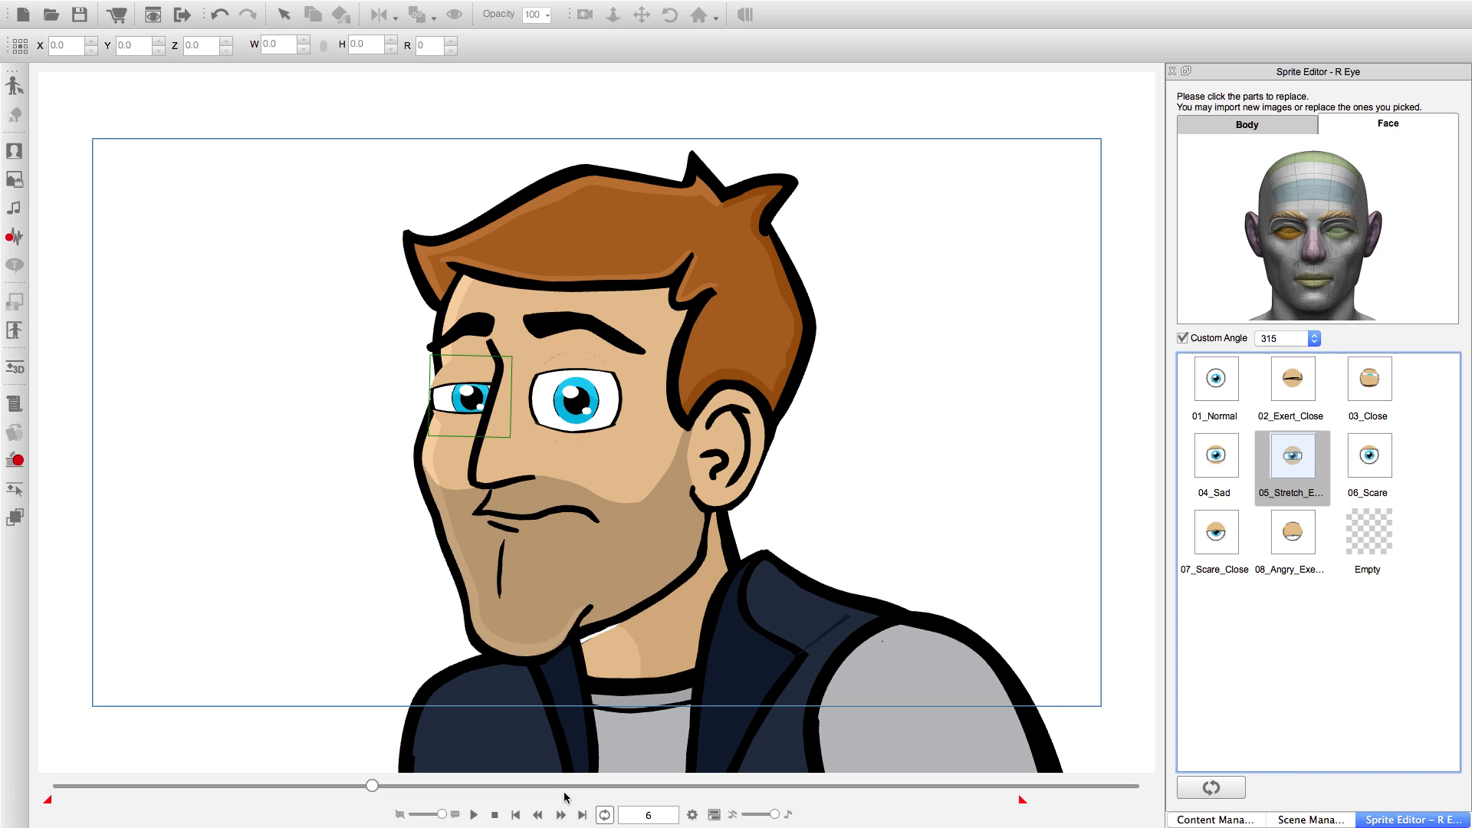
left_click(1216, 459)
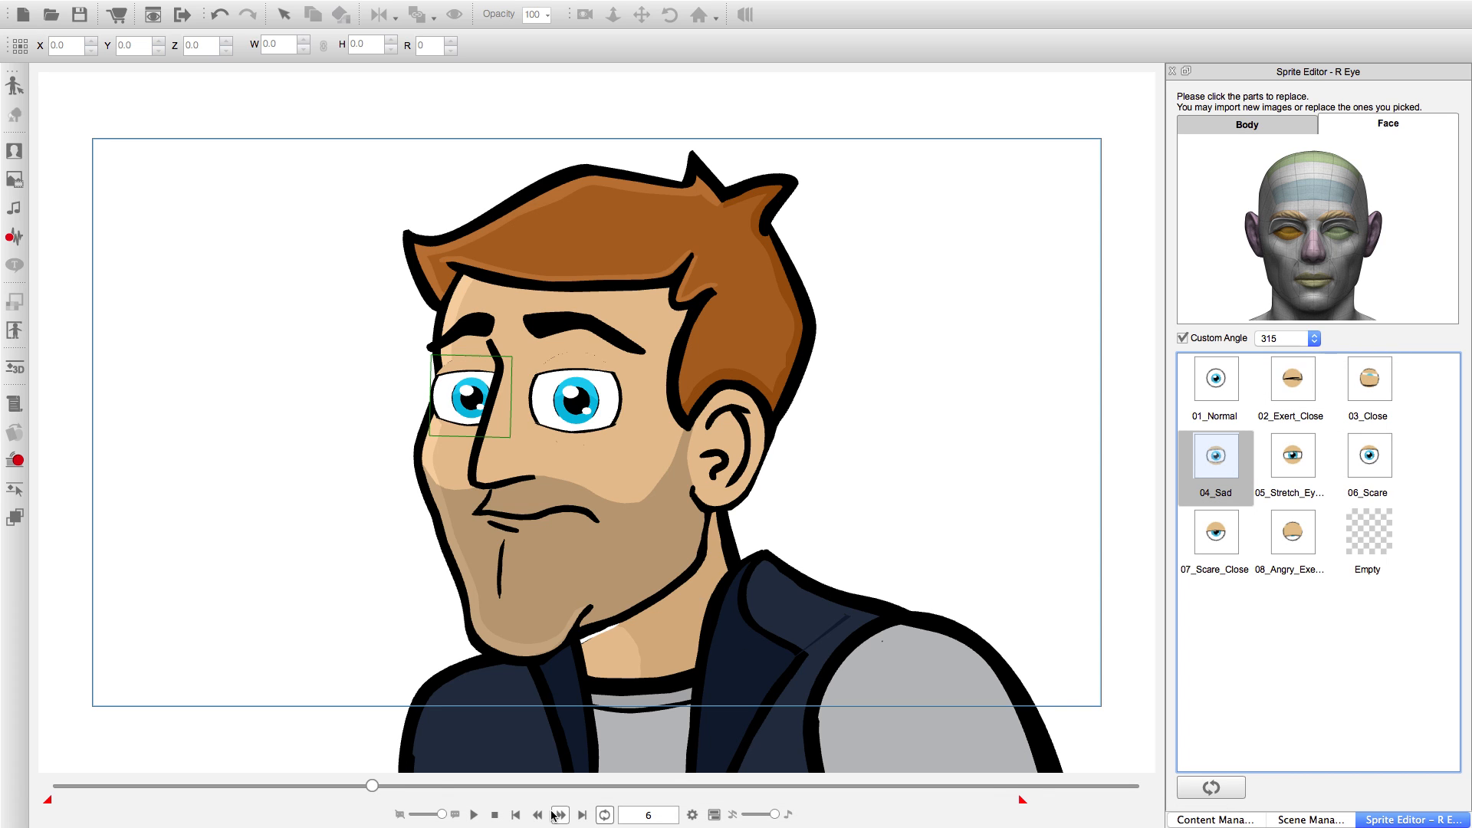
Set the R Eye to the 05_Stretch sprite at frame 8 and to 02_Exert_Close at frame 10.
left_click(1293, 457)
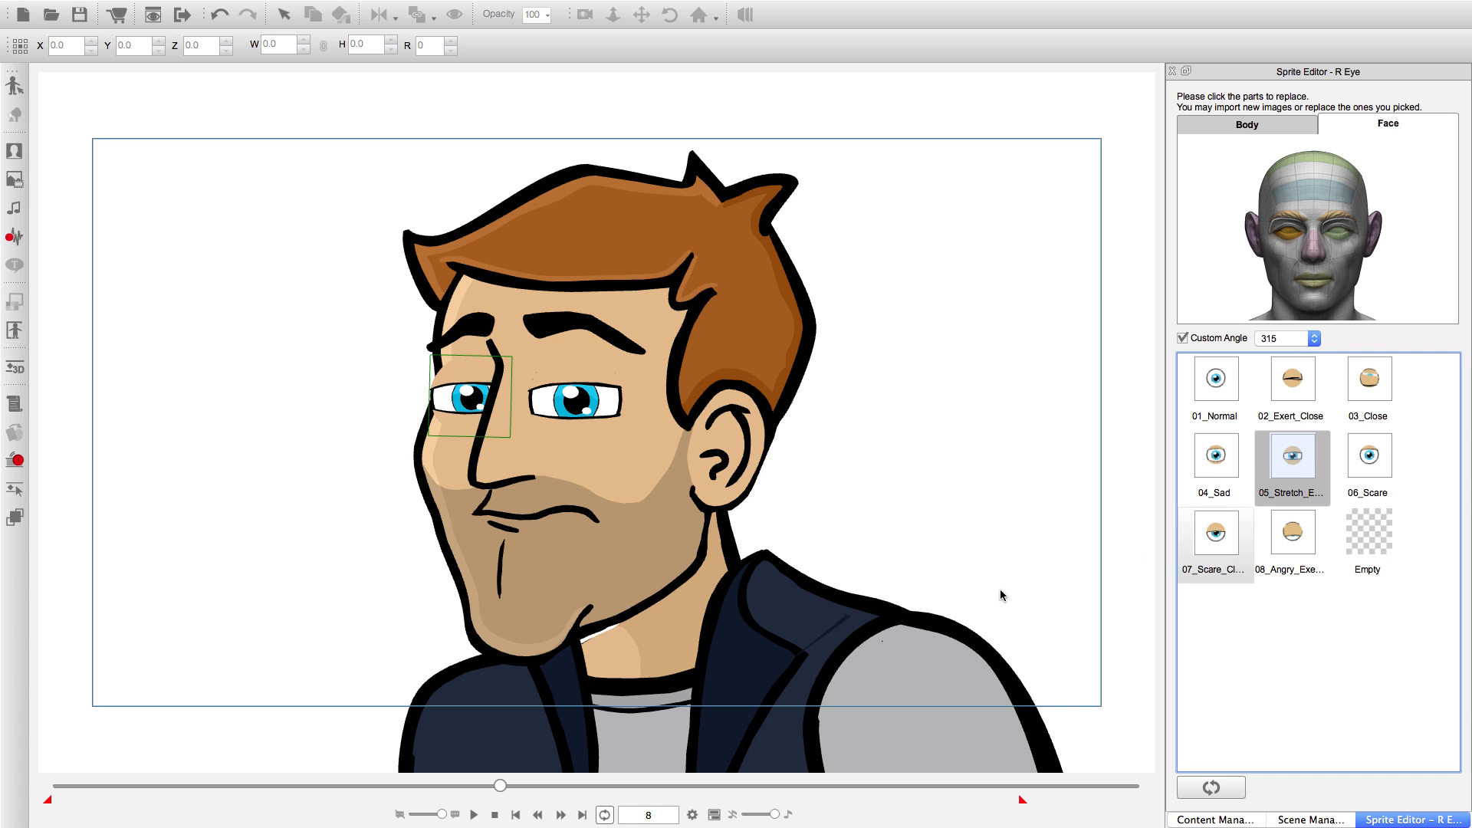
left_click(561, 815)
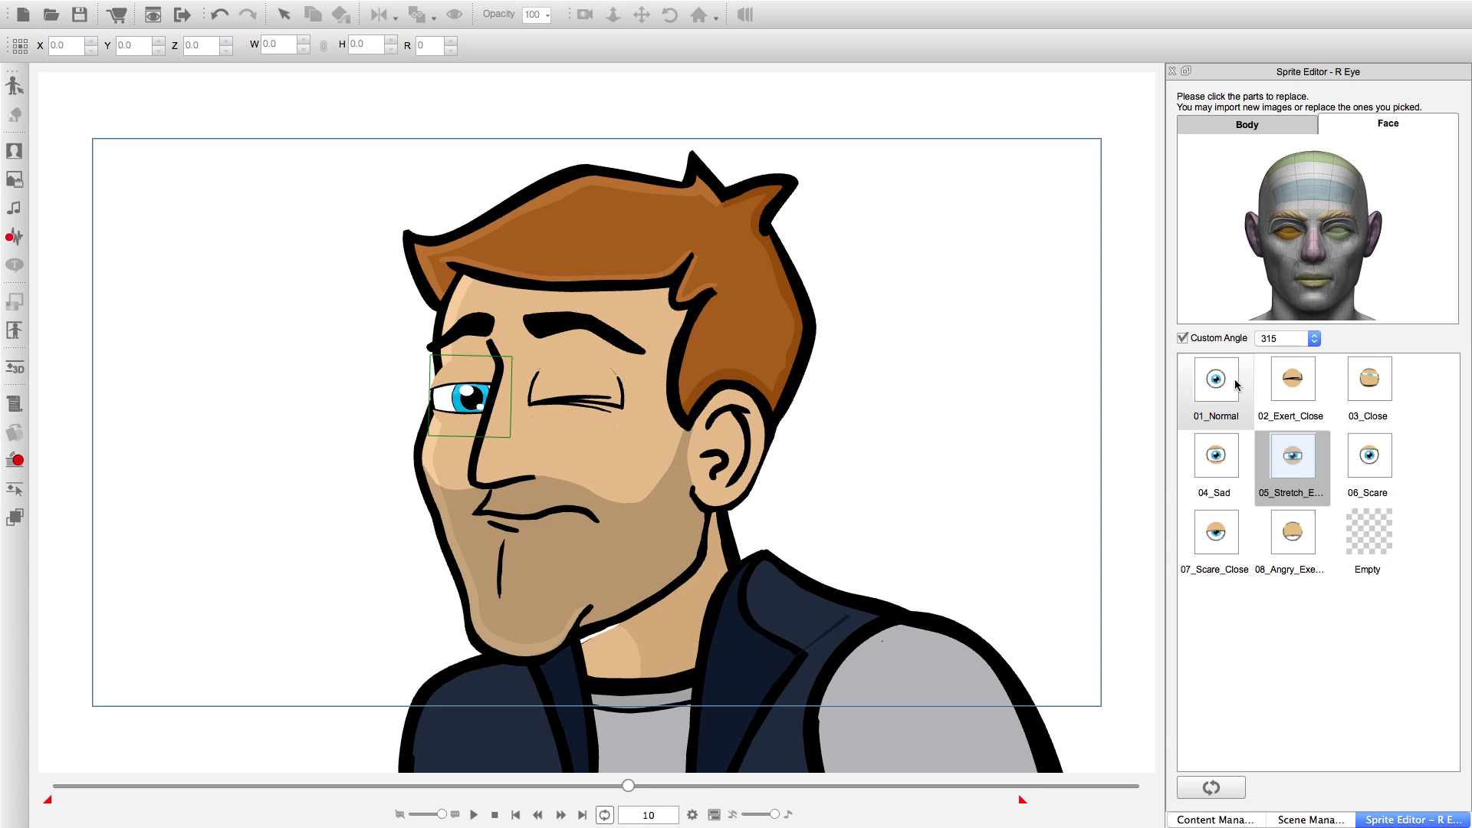
left_click(1291, 383)
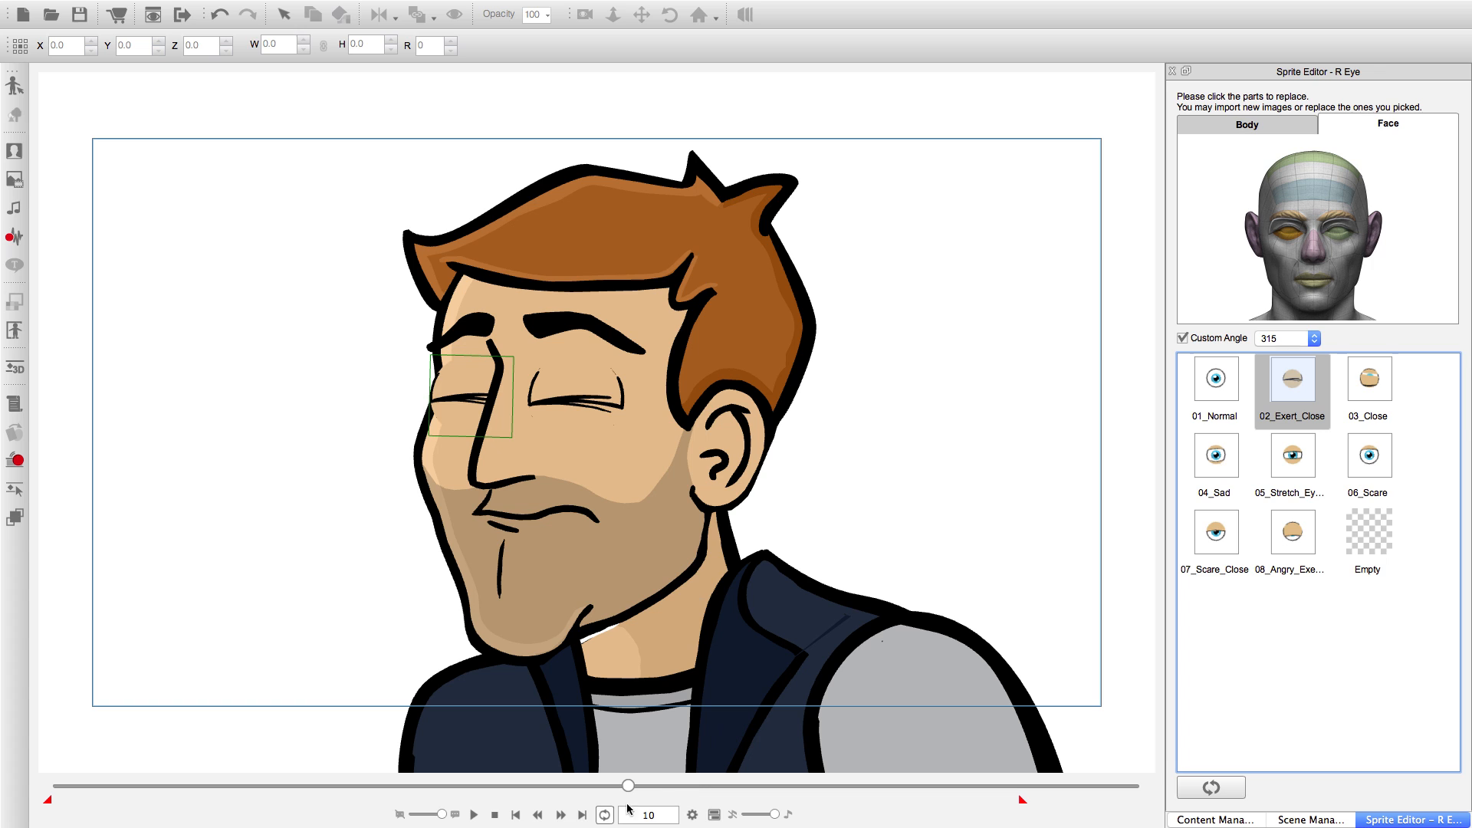
Set the R Eye to the 05_Stretch sprite at frame 14, 04_Sad at frame 15 and 01_Normal at frame 16.
left_click(561, 815)
left_click(562, 815)
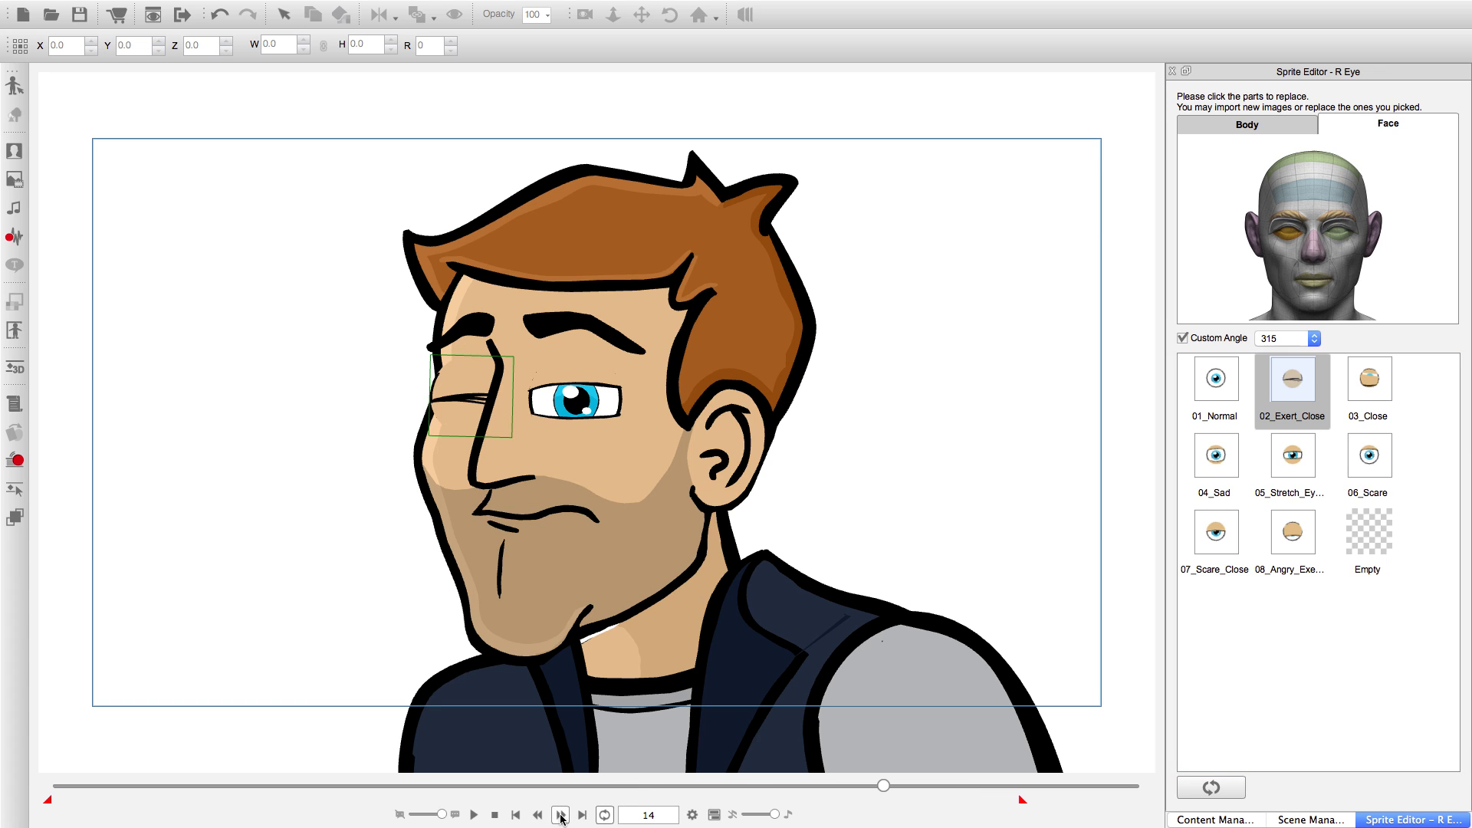
left_click(1291, 455)
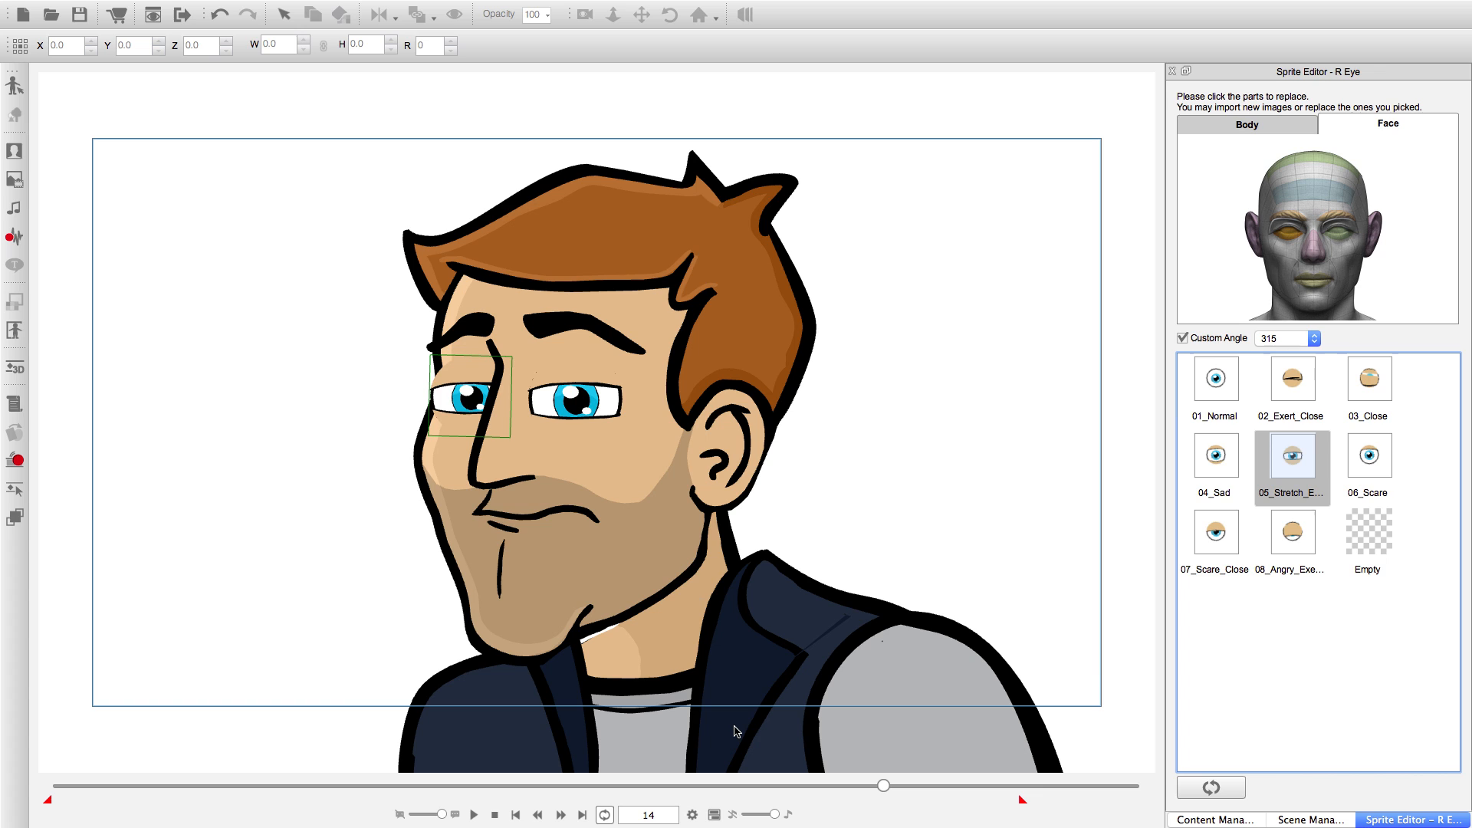
left_click(559, 816)
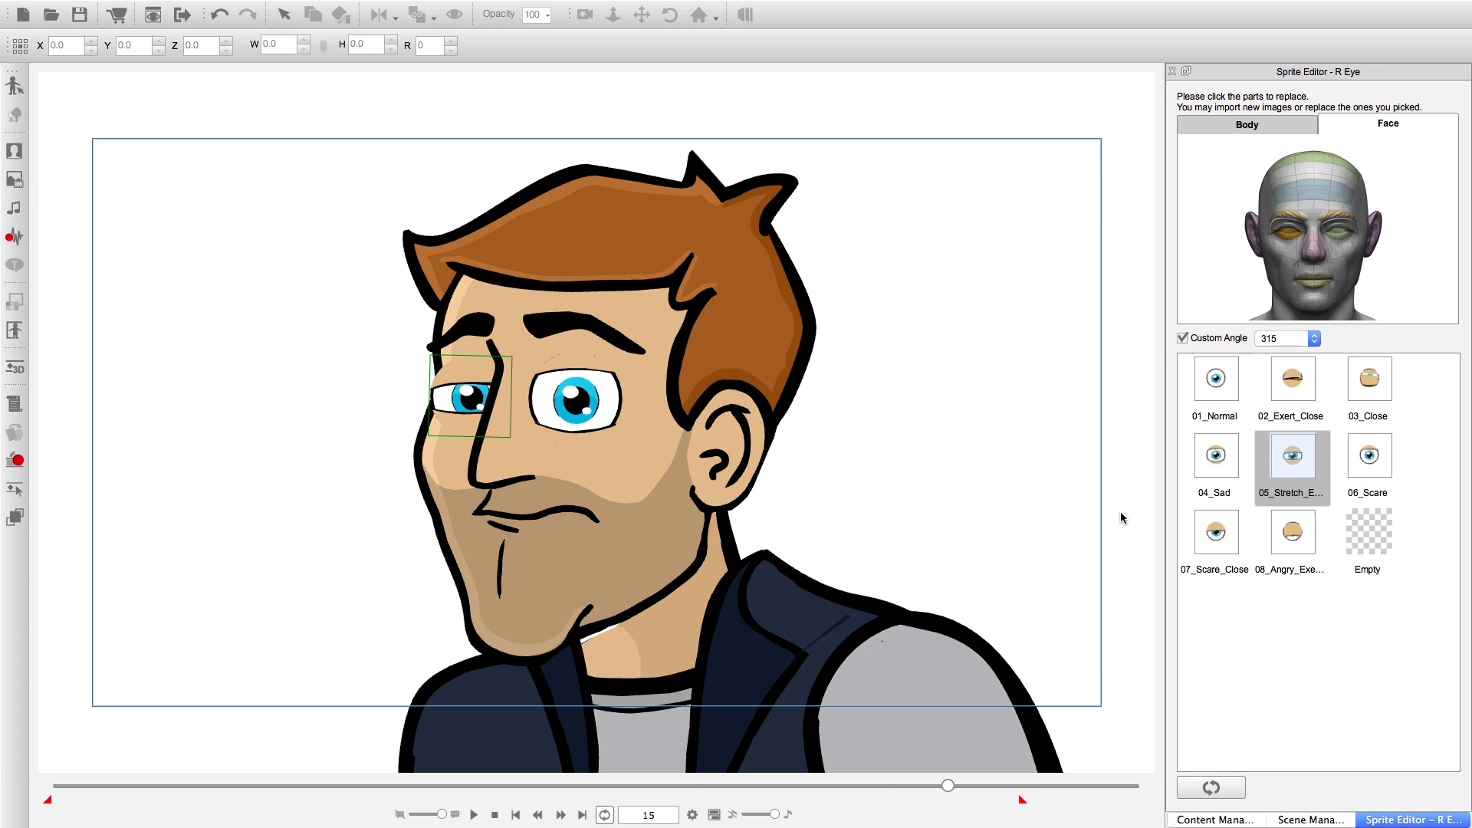
left_click(1214, 459)
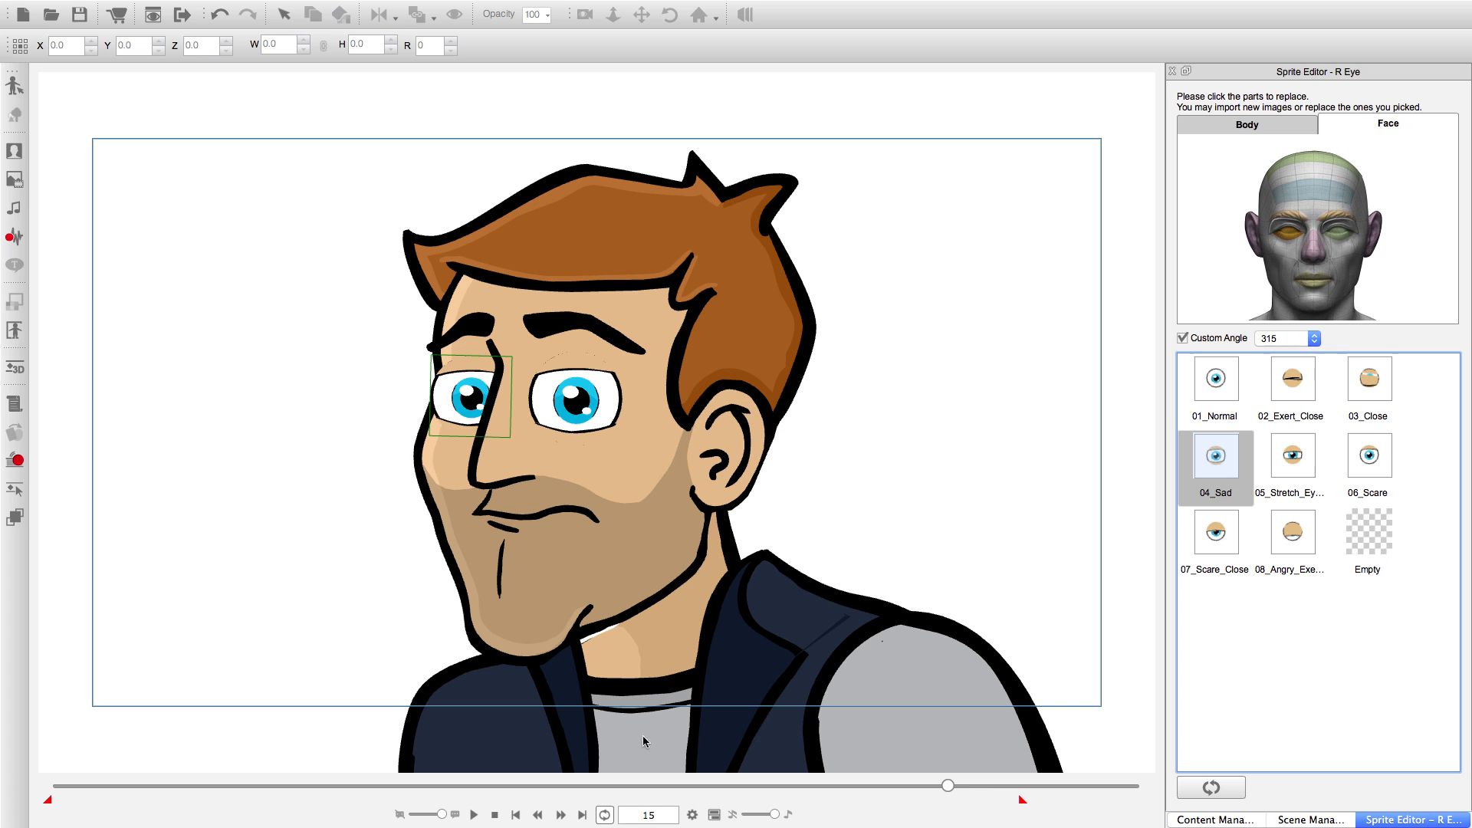
left_click(560, 814)
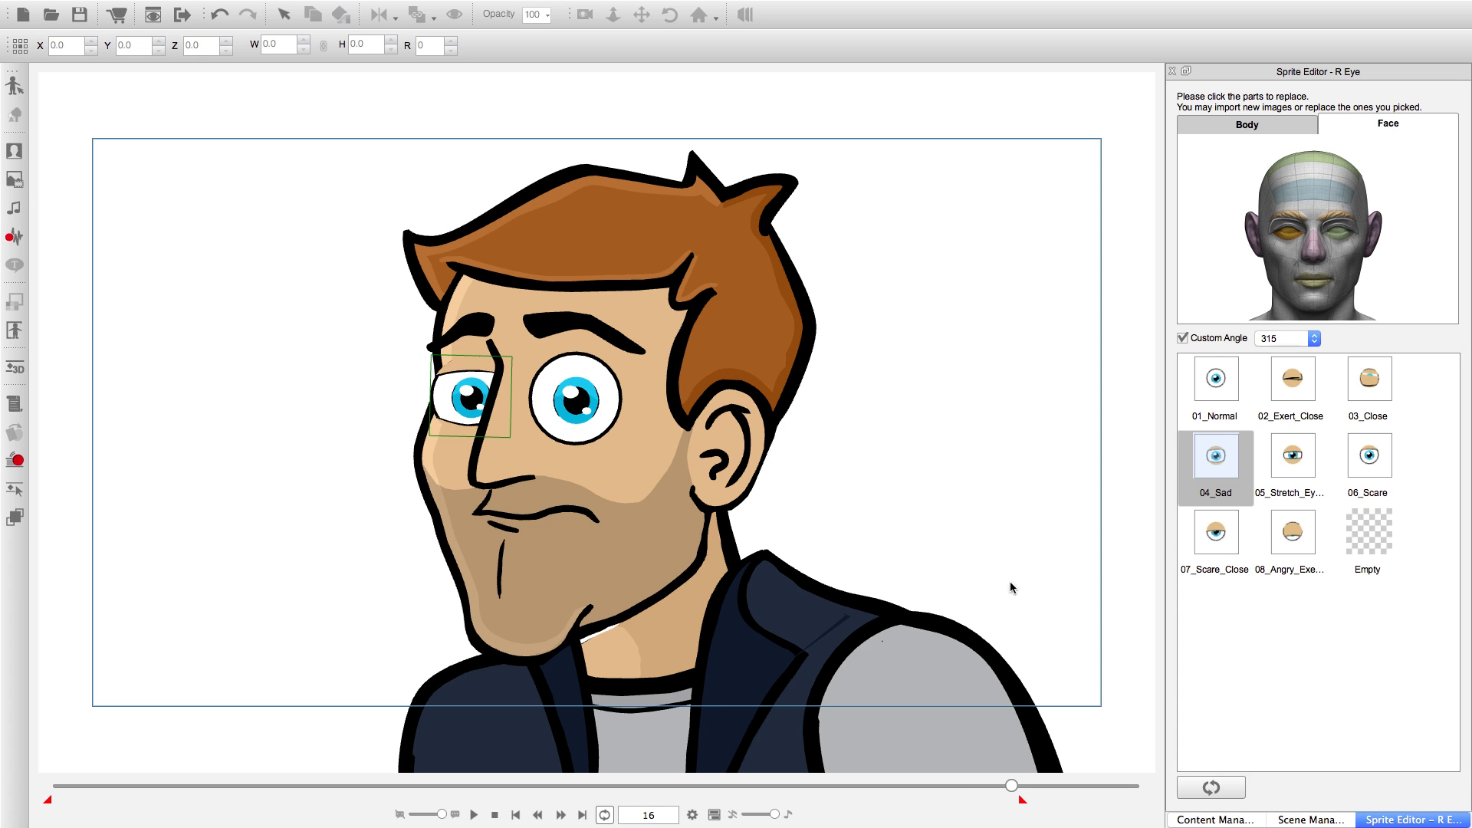
left_click(1201, 385)
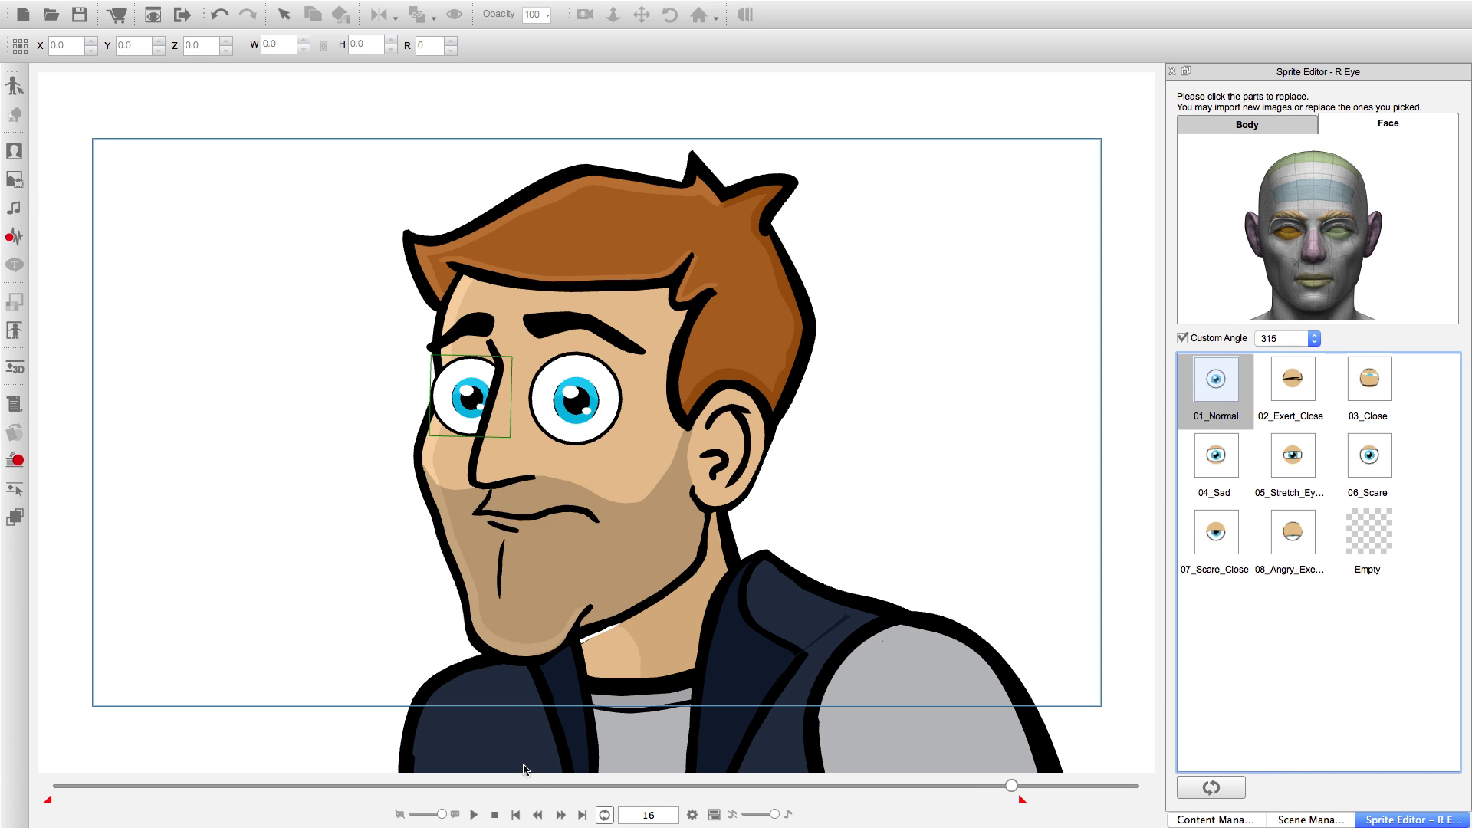
Play the blink with both eyes from the start and return to frame 1.
left_click(515, 814)
left_click(473, 814)
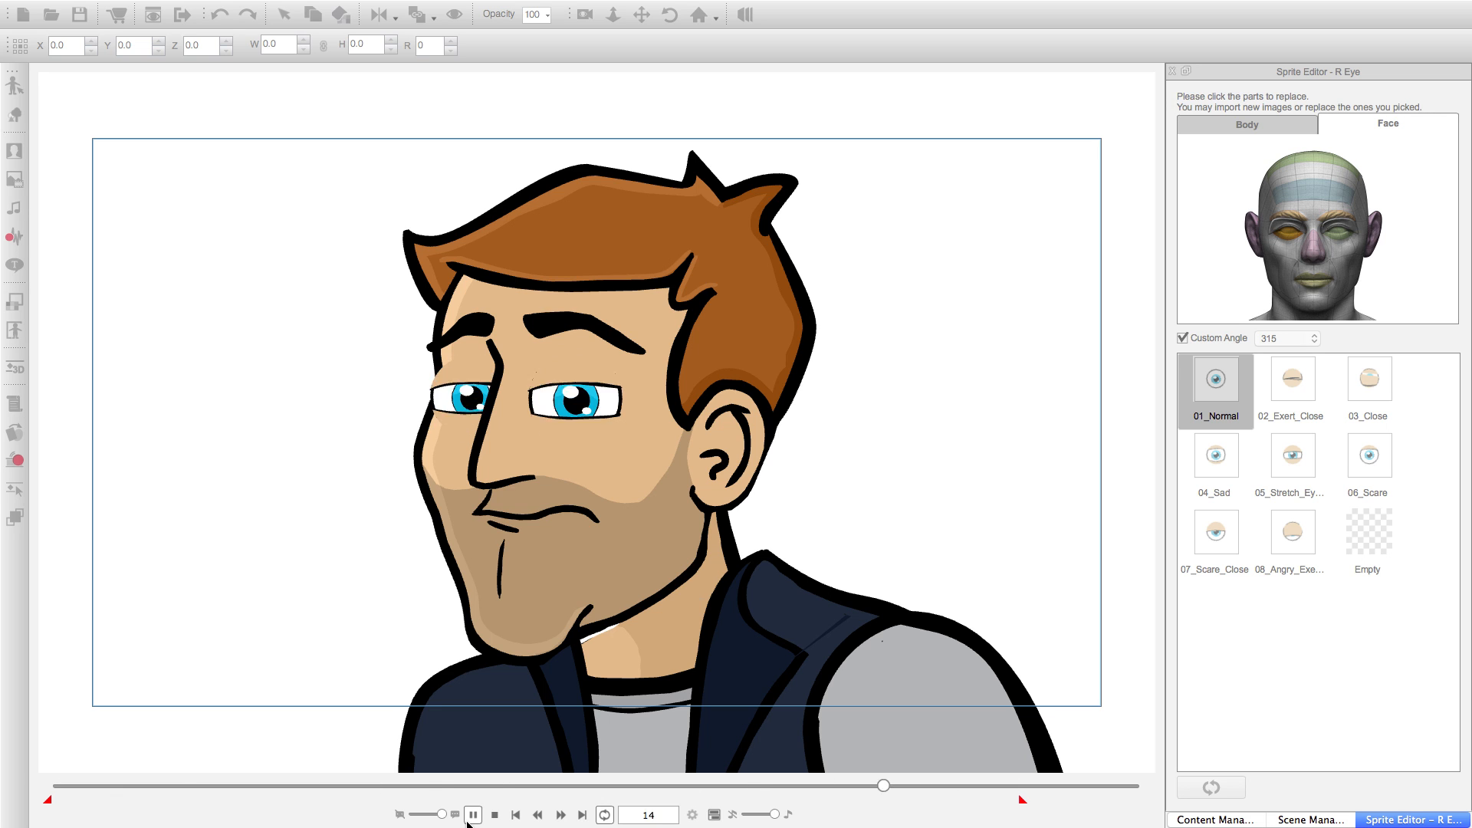
left_click(516, 818)
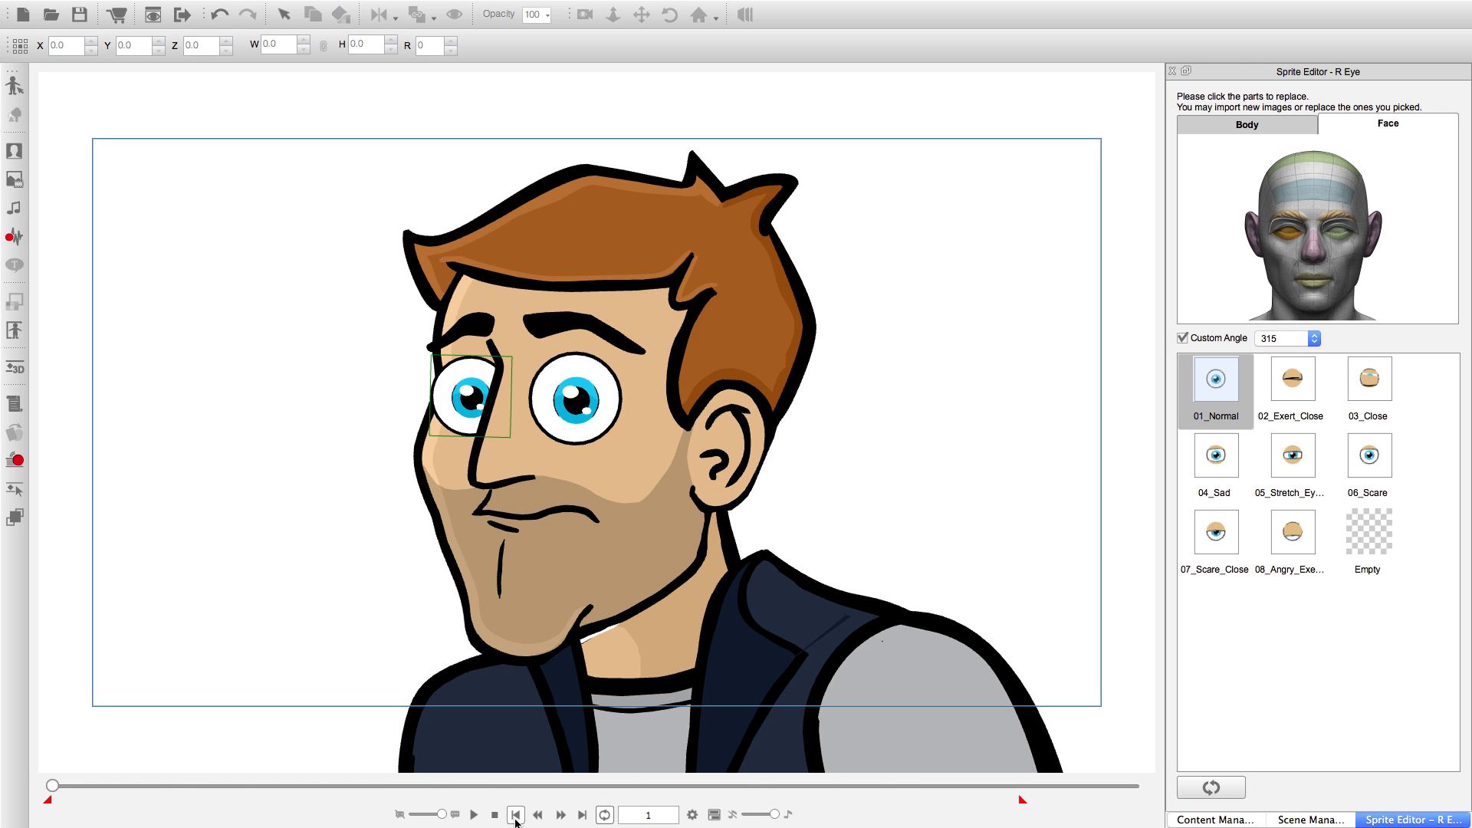
Open the timeline and define a Collect Clip range for the character from frame 1 to frame 18.
left_click(714, 814)
left_click(831, 181)
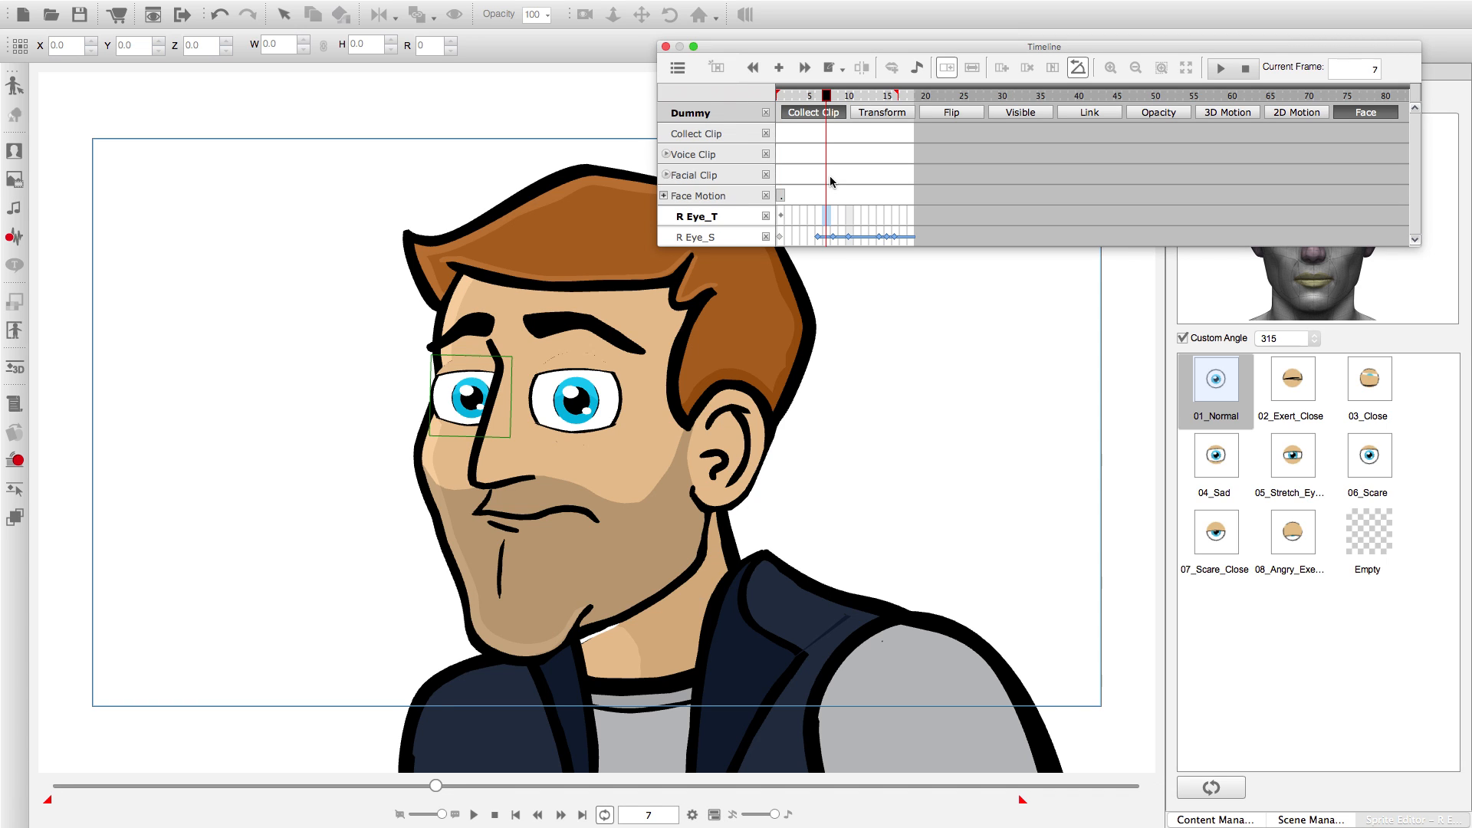
left_click(782, 136)
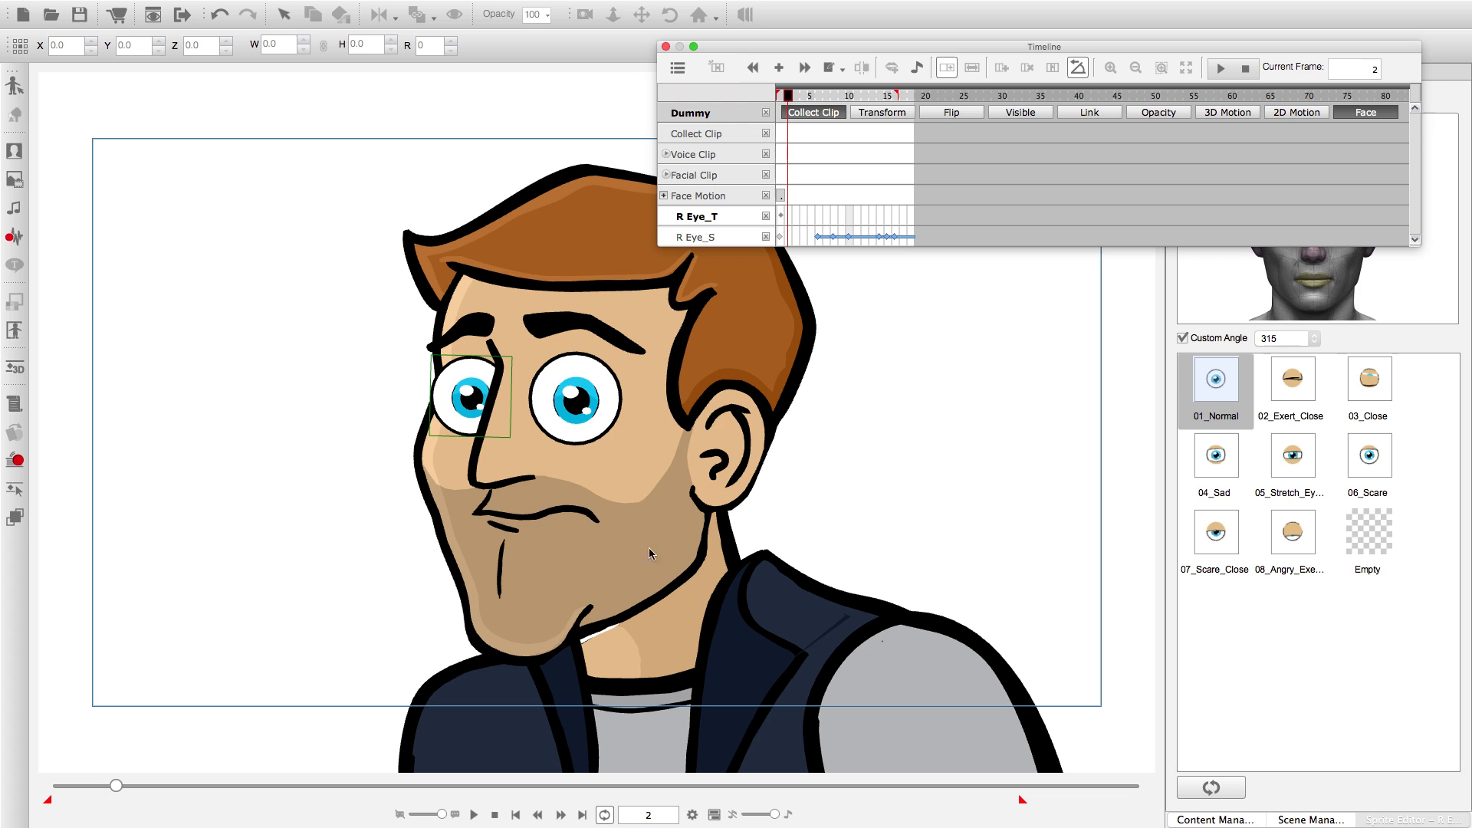
left_click(515, 814)
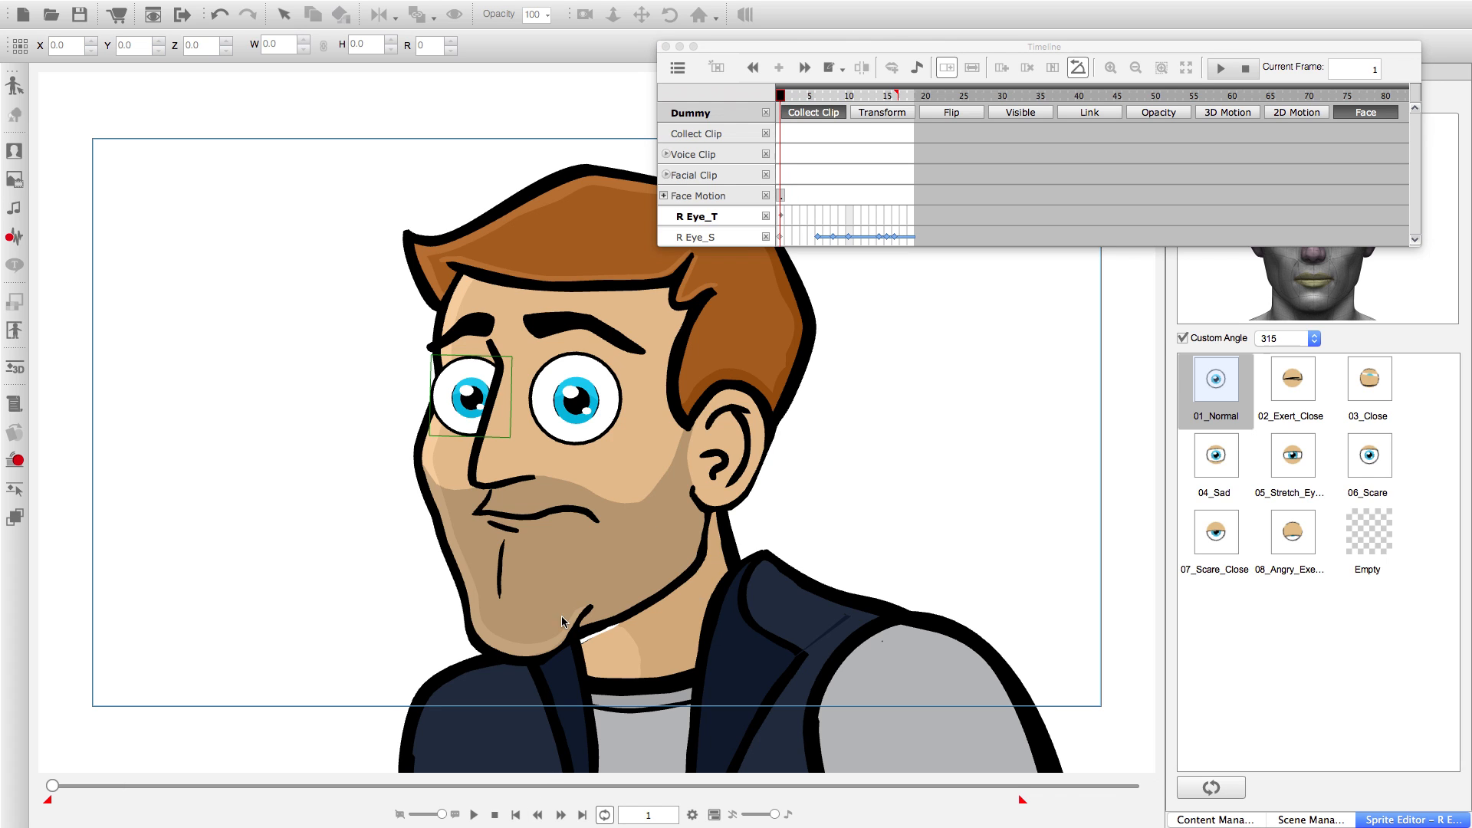
left_click_drag(783, 137, 913, 132)
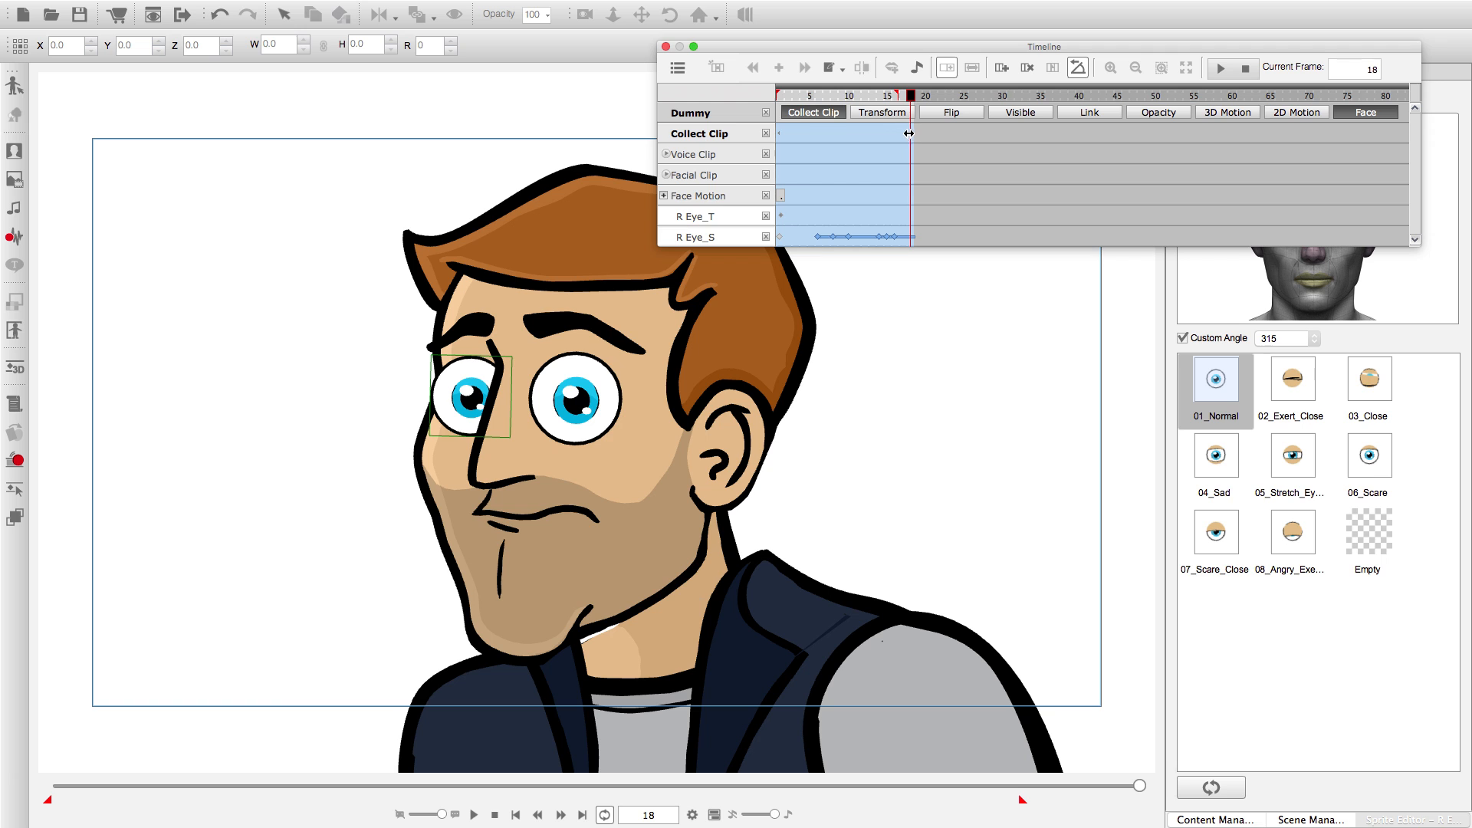
Export the collected range as a facial motion named Tight Blink in the Face folder and close the timeline.
right_click(913, 133)
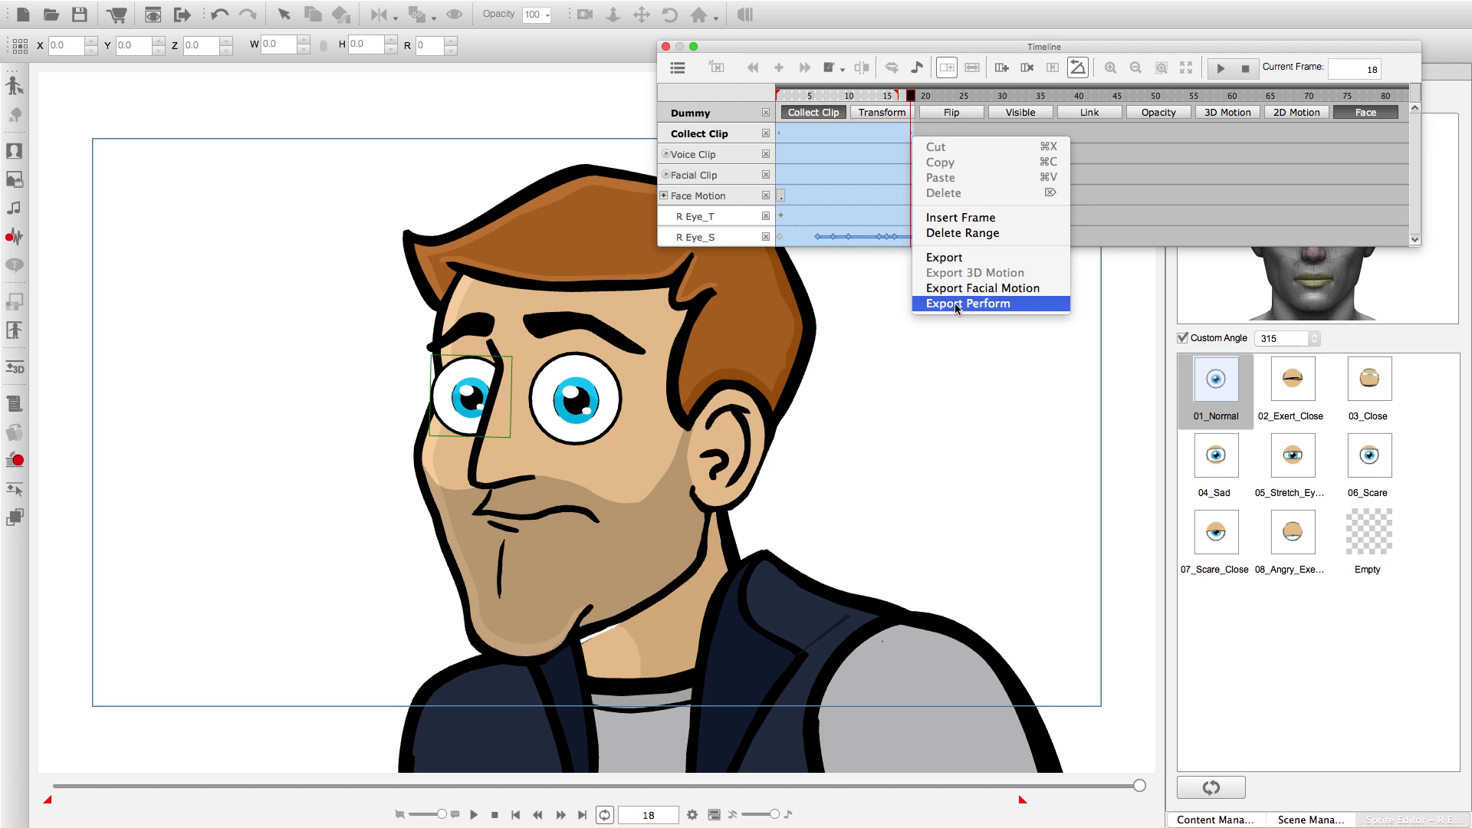
left_click(972, 292)
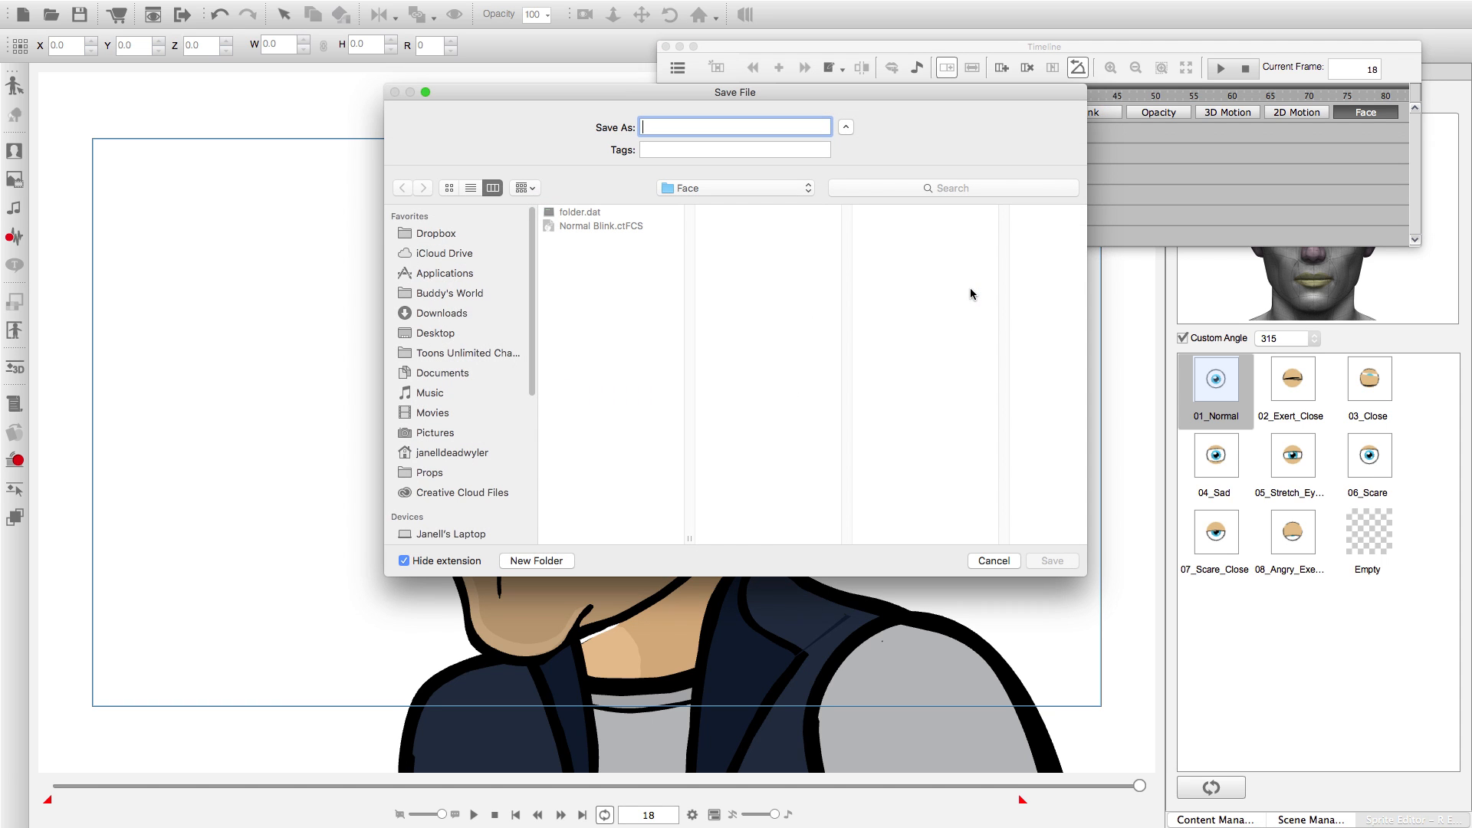
type("Tight Blink")
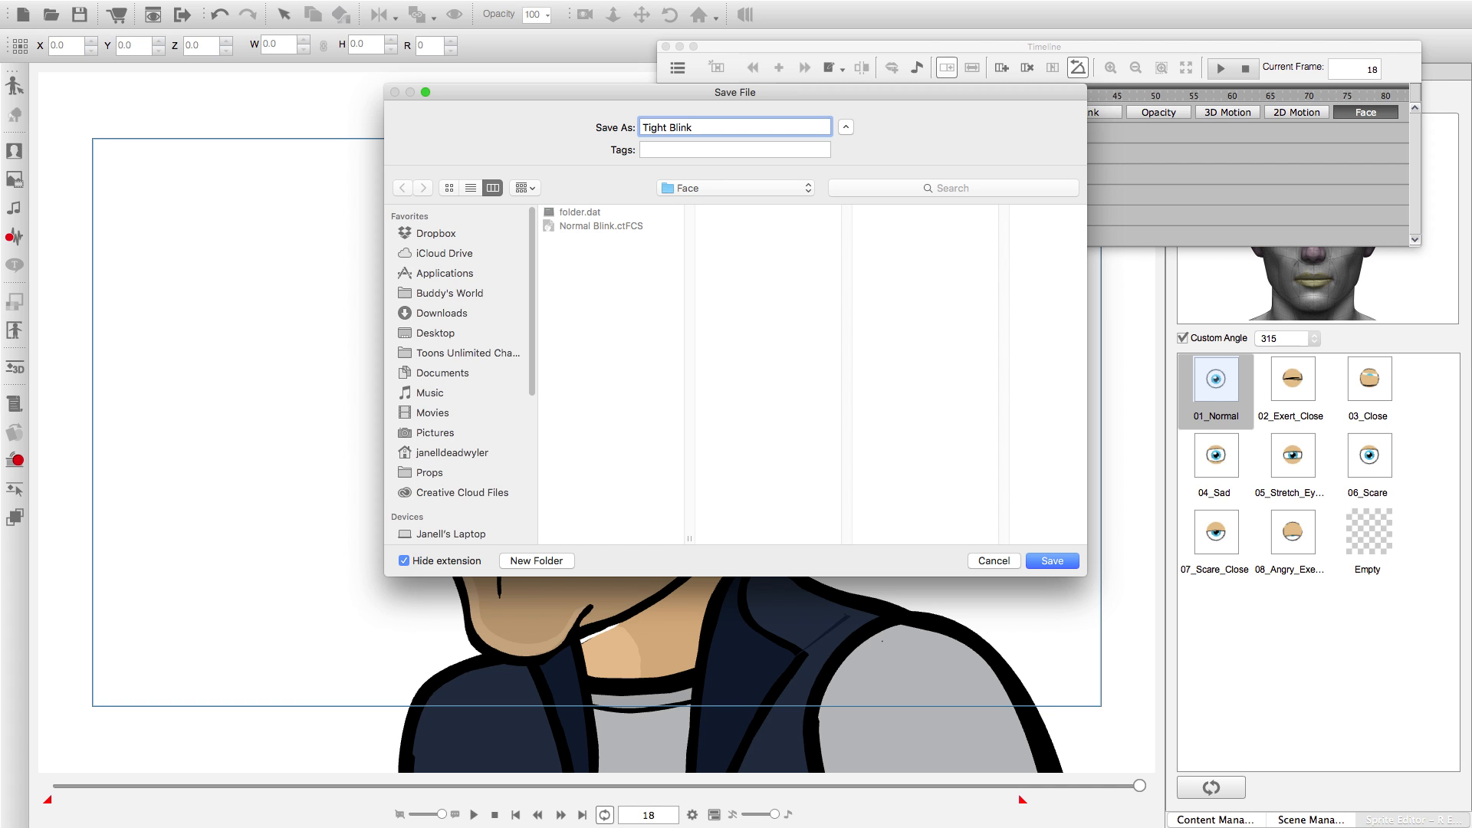
key("Return")
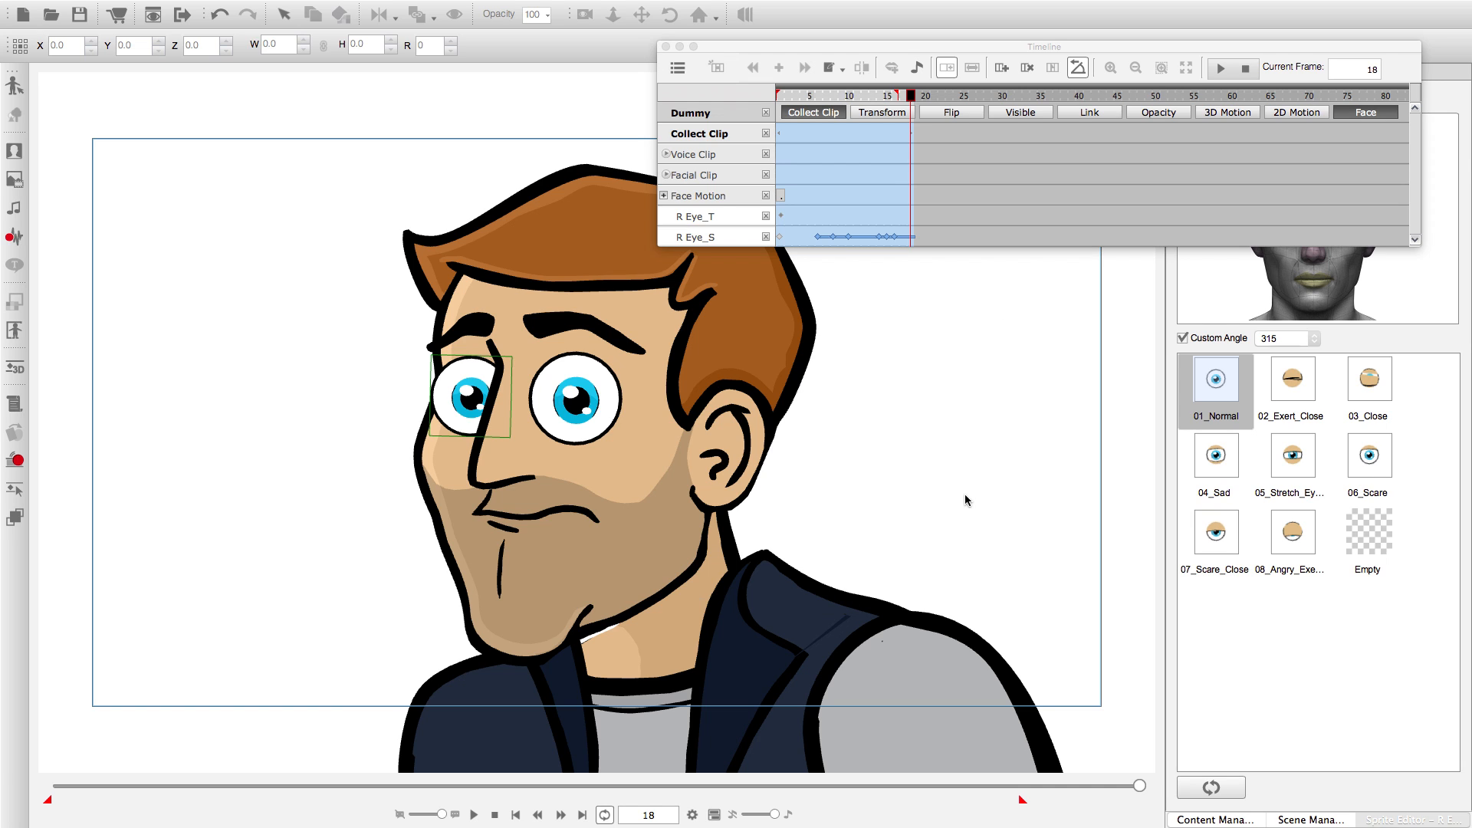
left_click(665, 47)
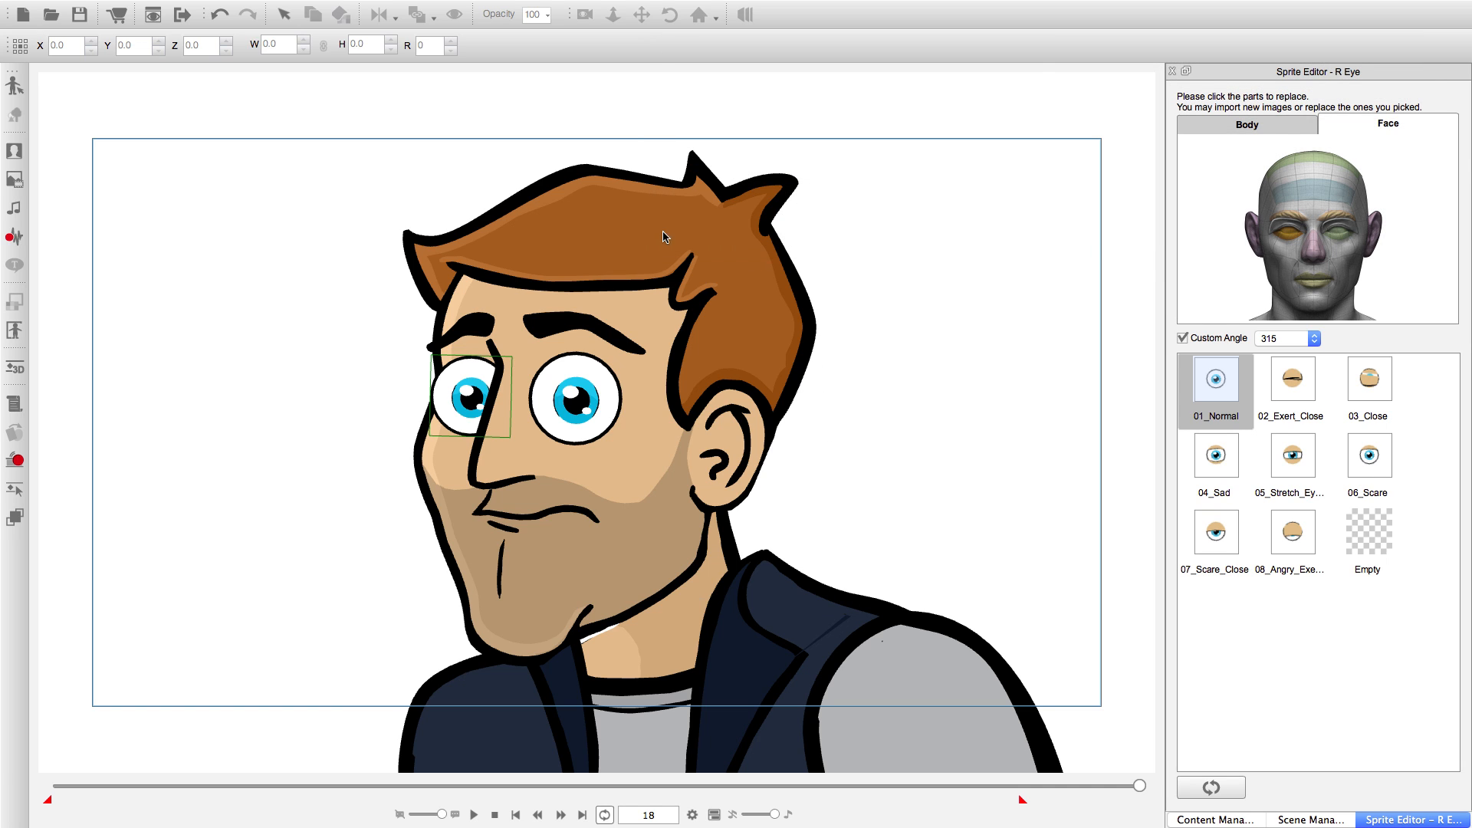
Leave eye sprite editing, select the whole character and open its Action Menu Editor.
left_click(844, 318)
left_click(766, 382)
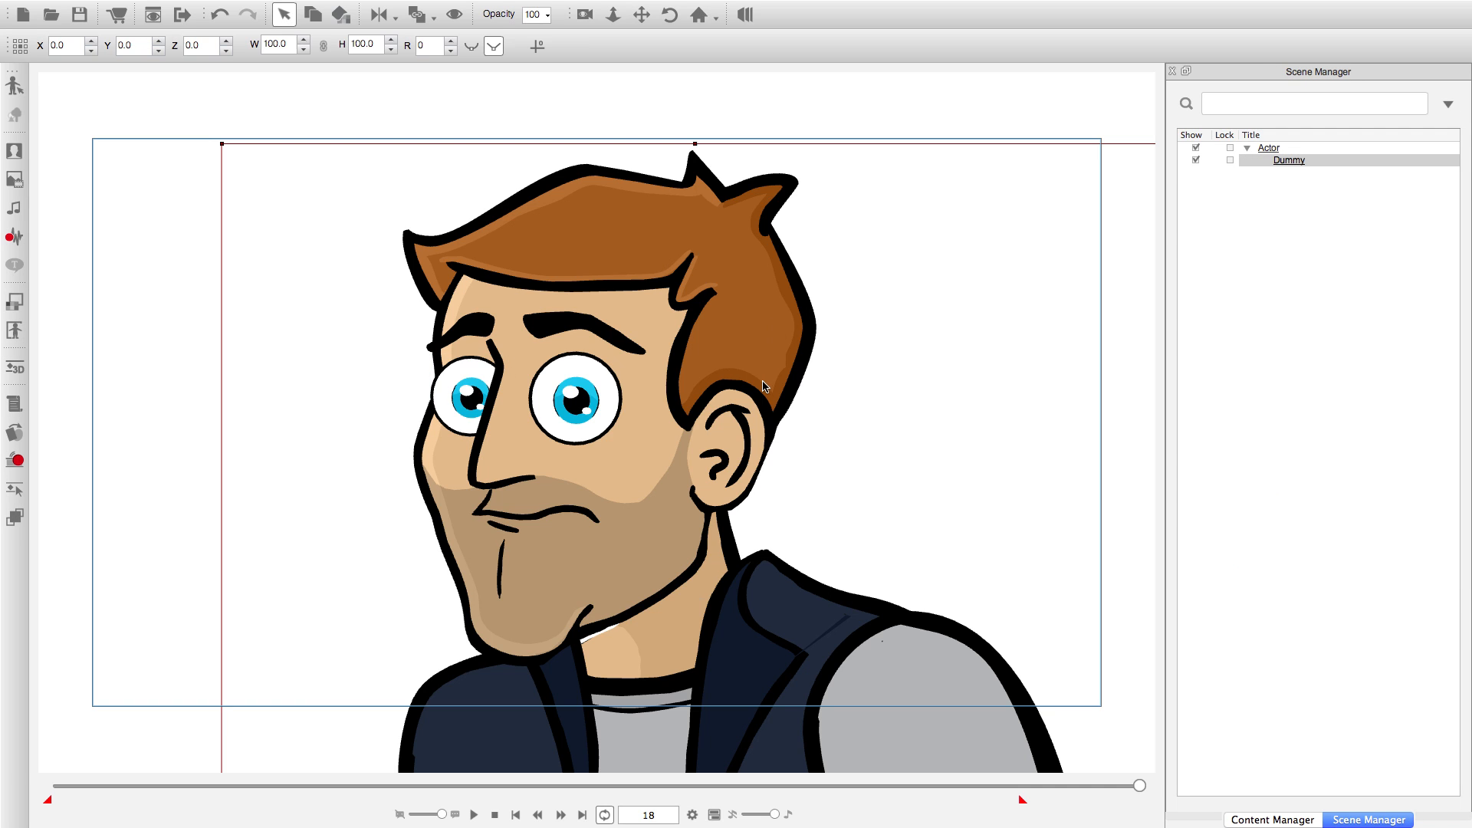
right_click(764, 365)
mouse_move(806, 379)
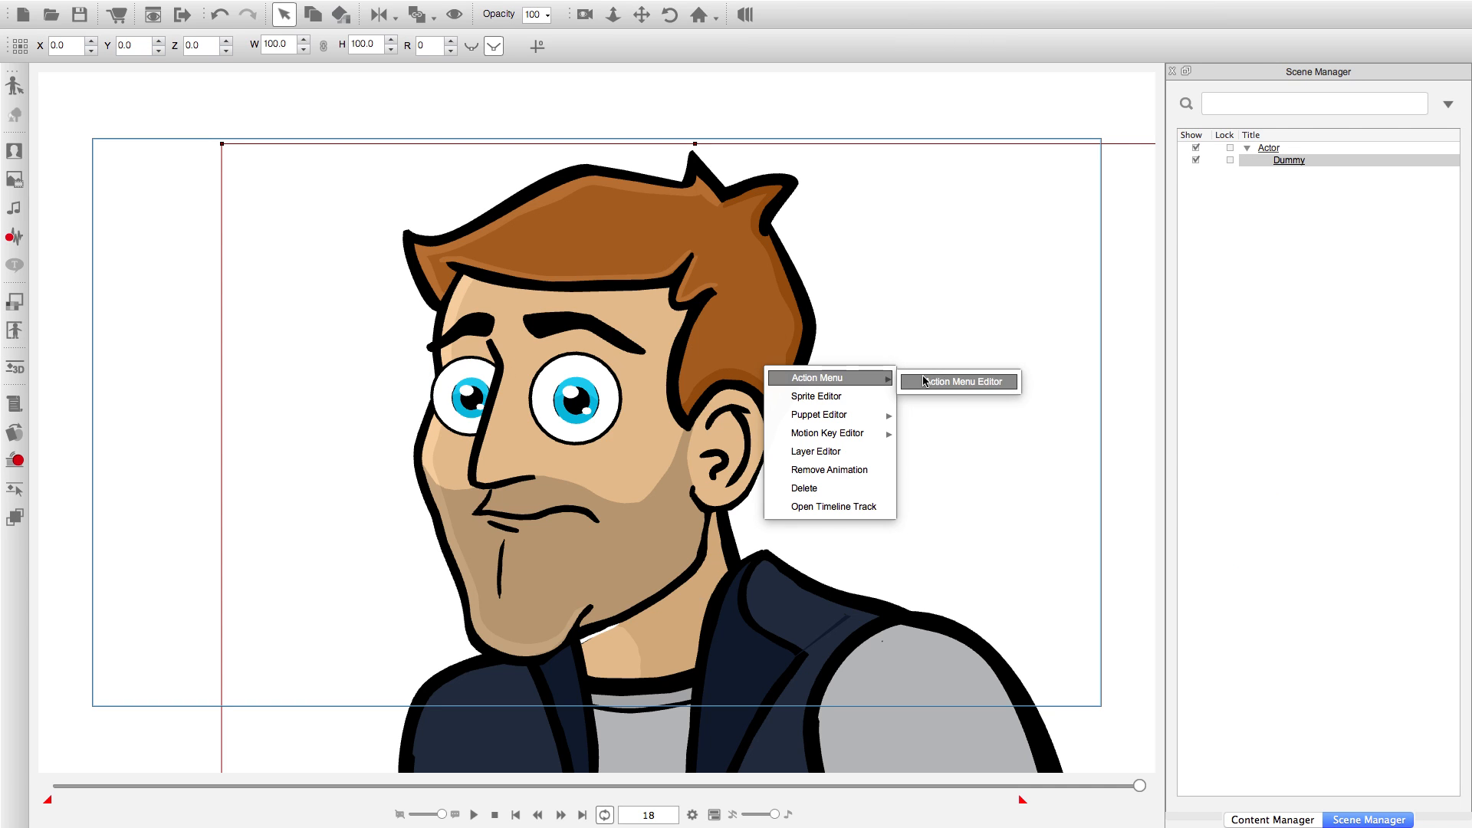
left_click(954, 381)
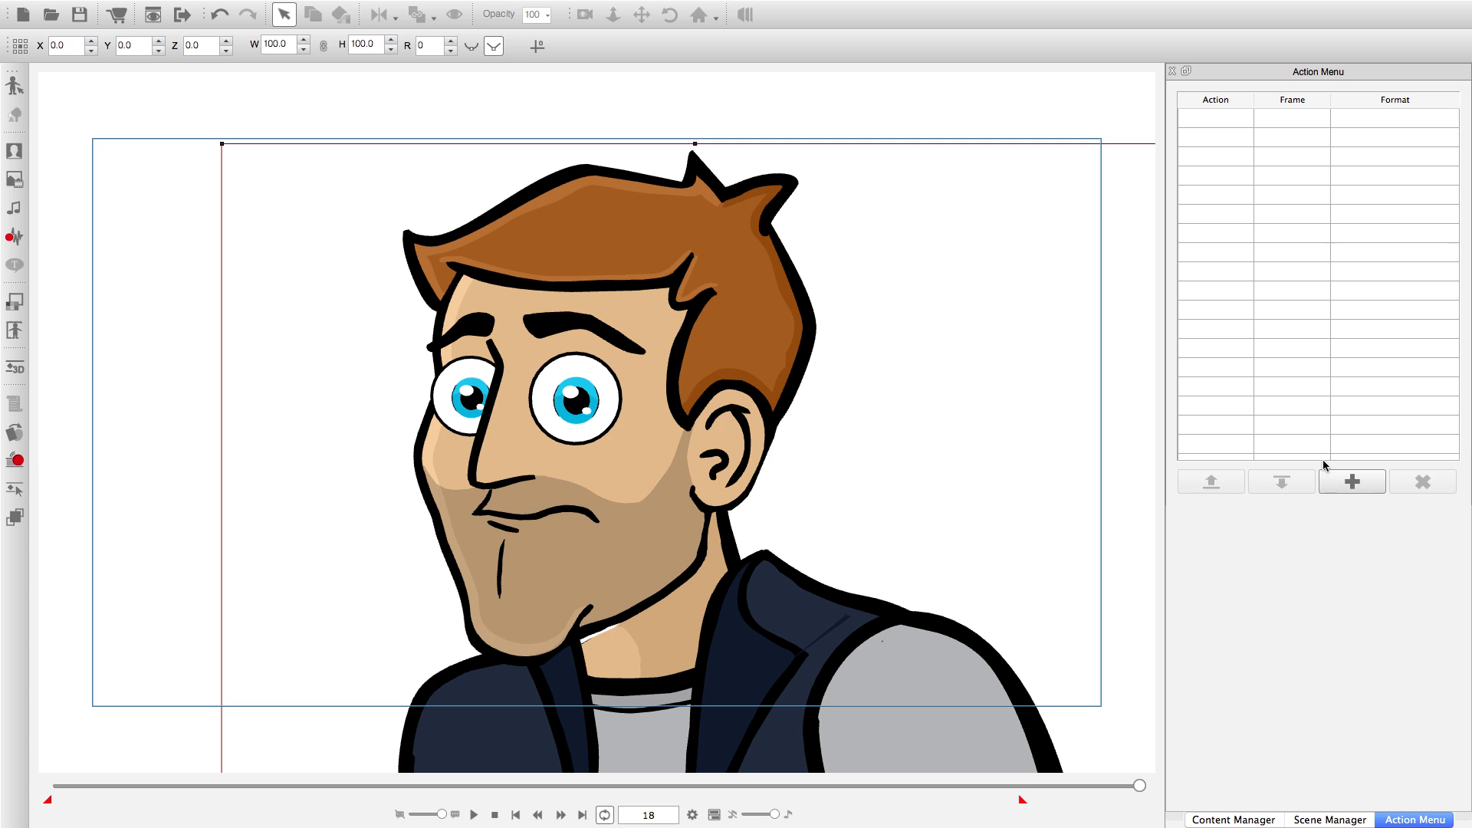
Add Tight Blink.ctFCS and Normal Blink.ctFCS to the character's action list and close the editor.
left_click(1337, 481)
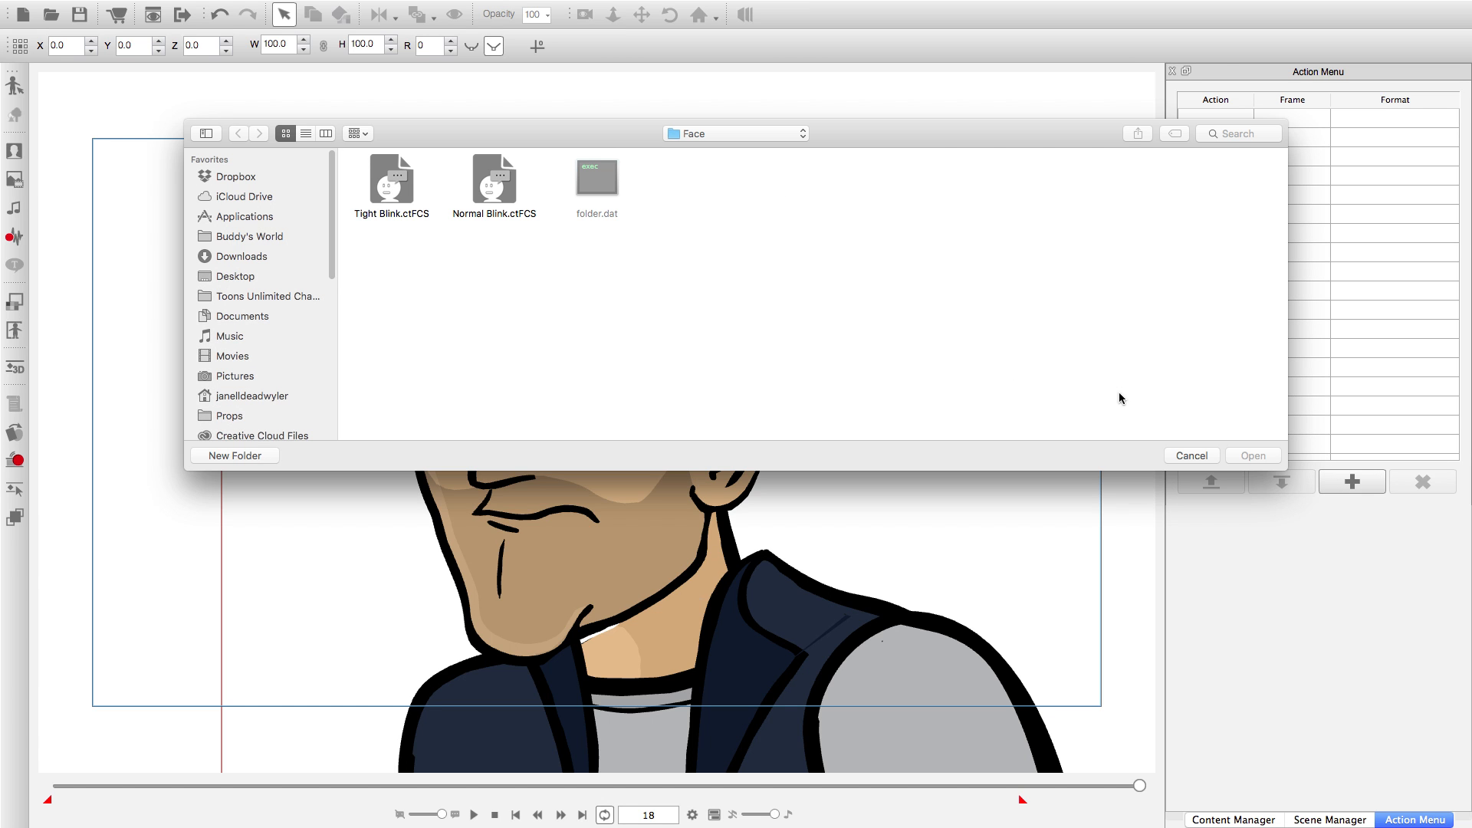
double_click(392, 187)
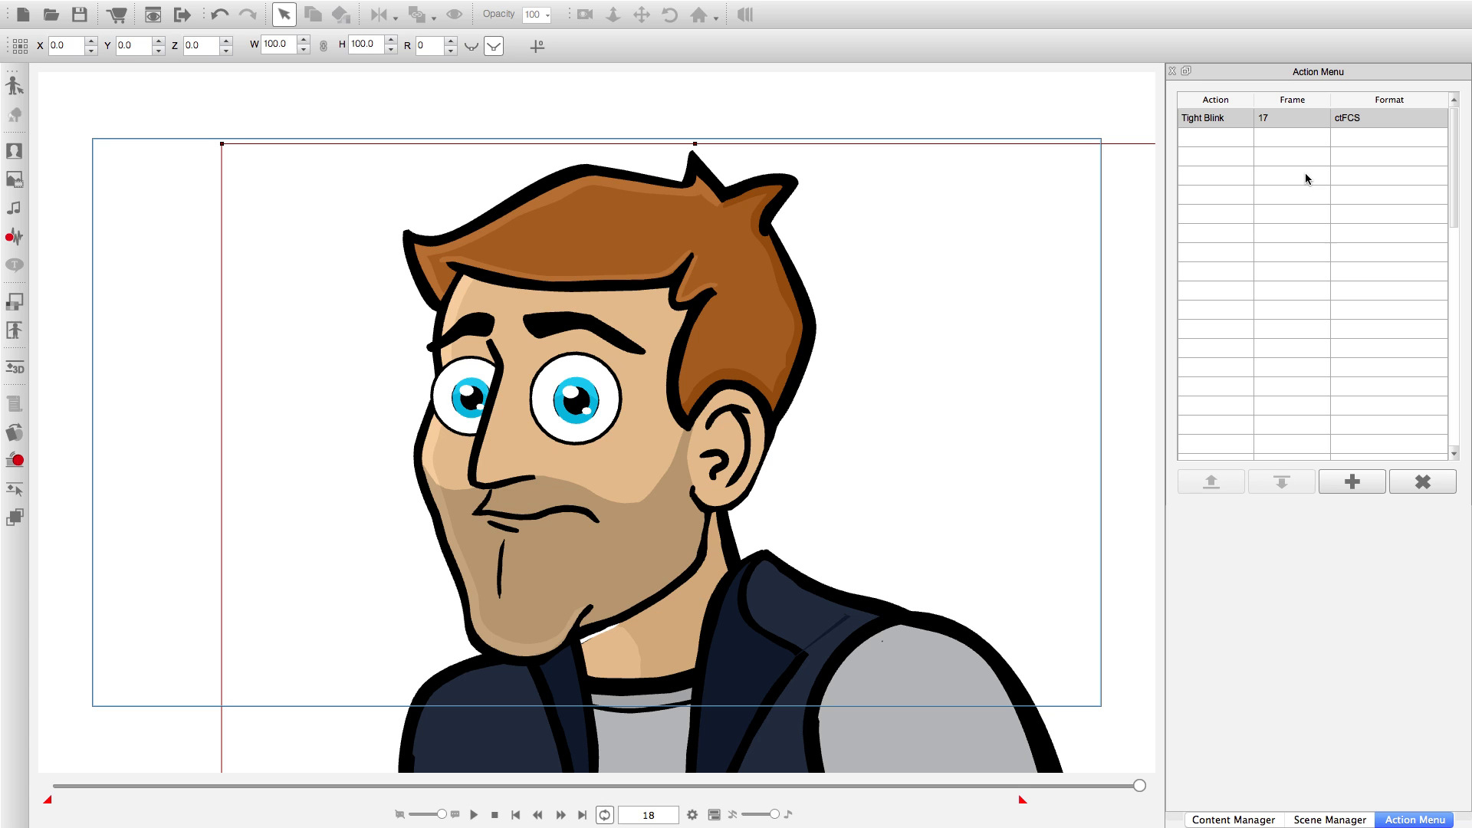
left_click(1349, 482)
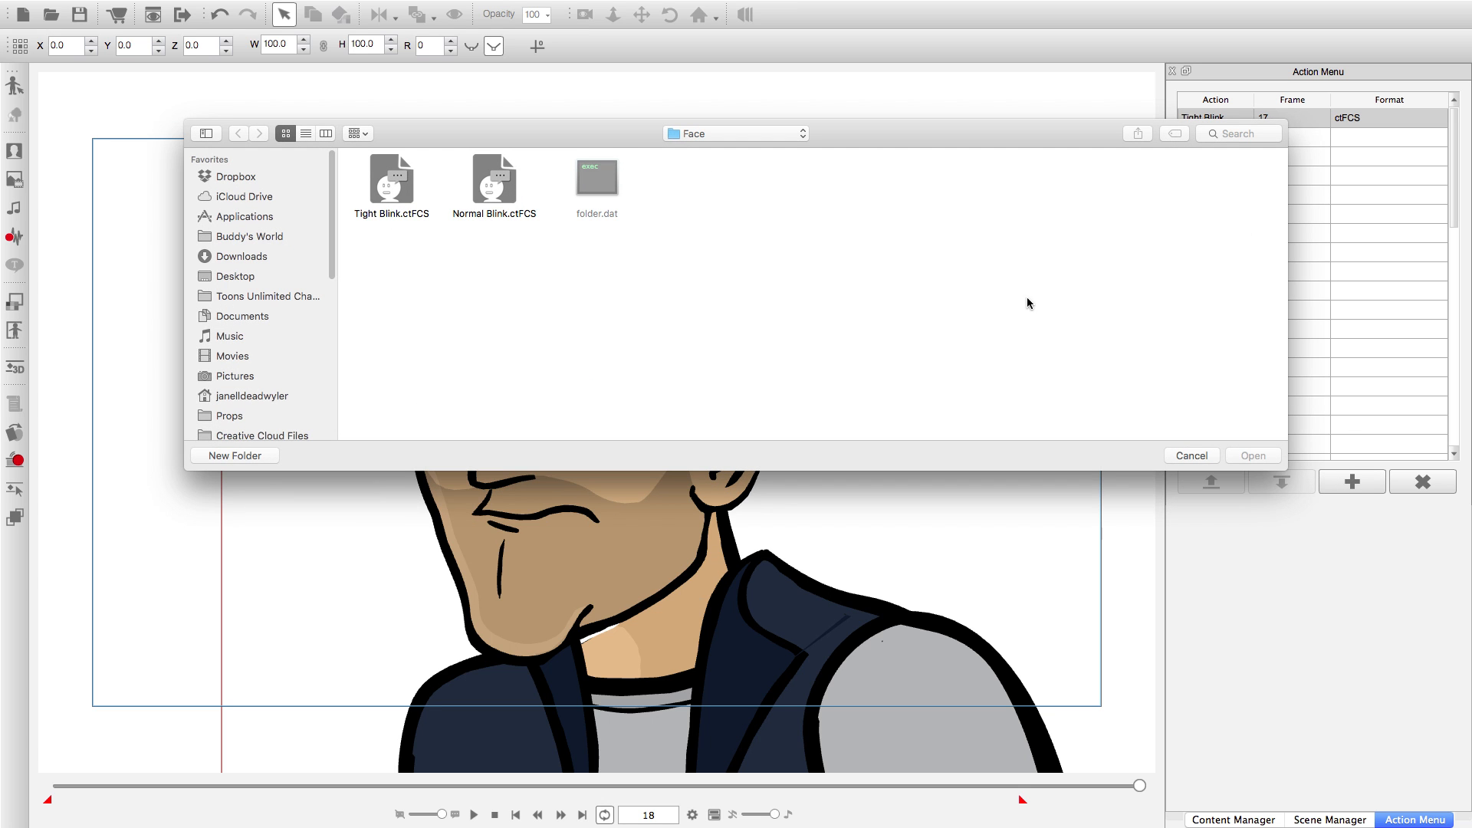
double_click(494, 178)
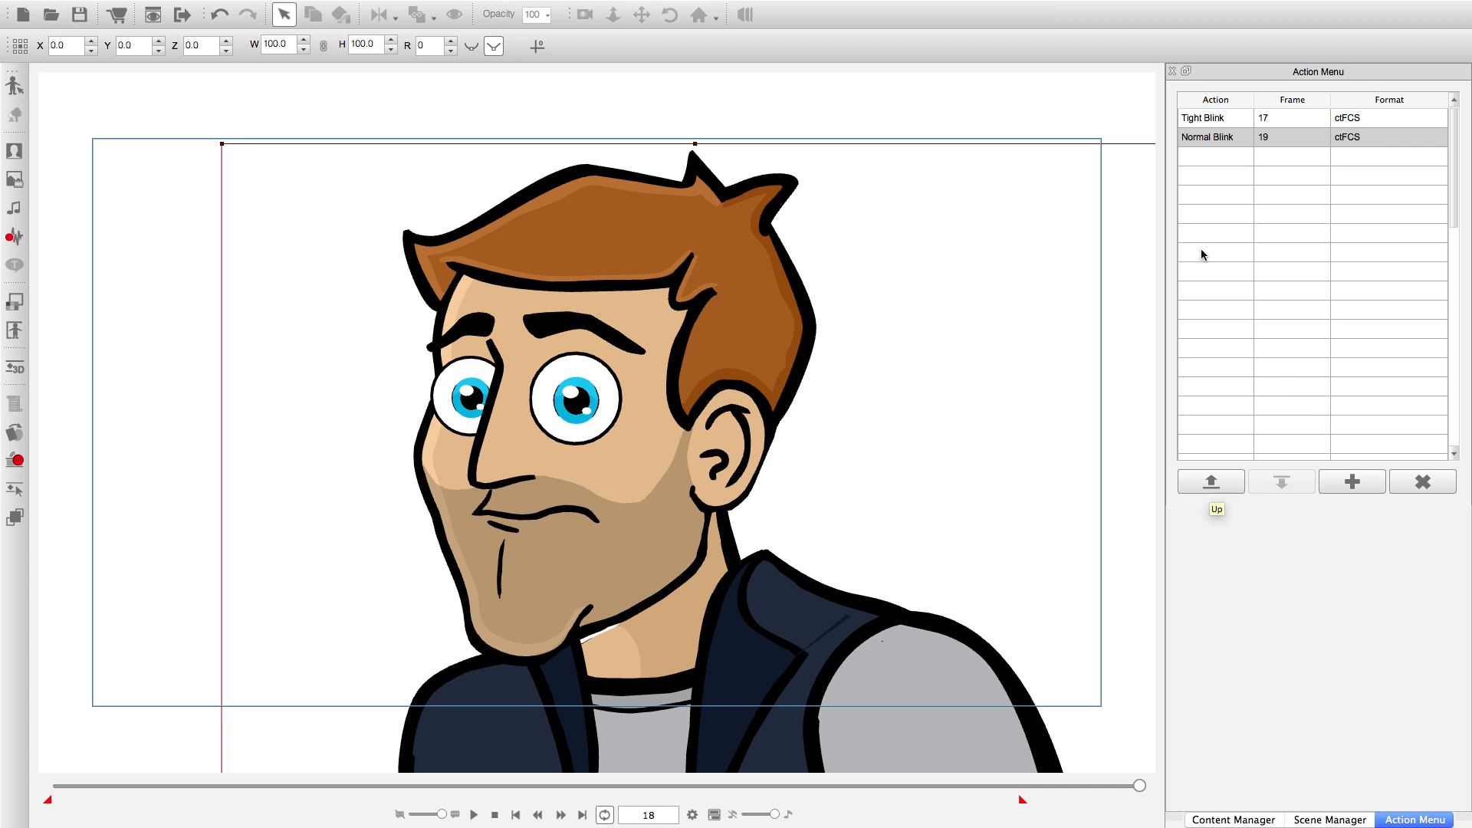
left_click(1061, 280)
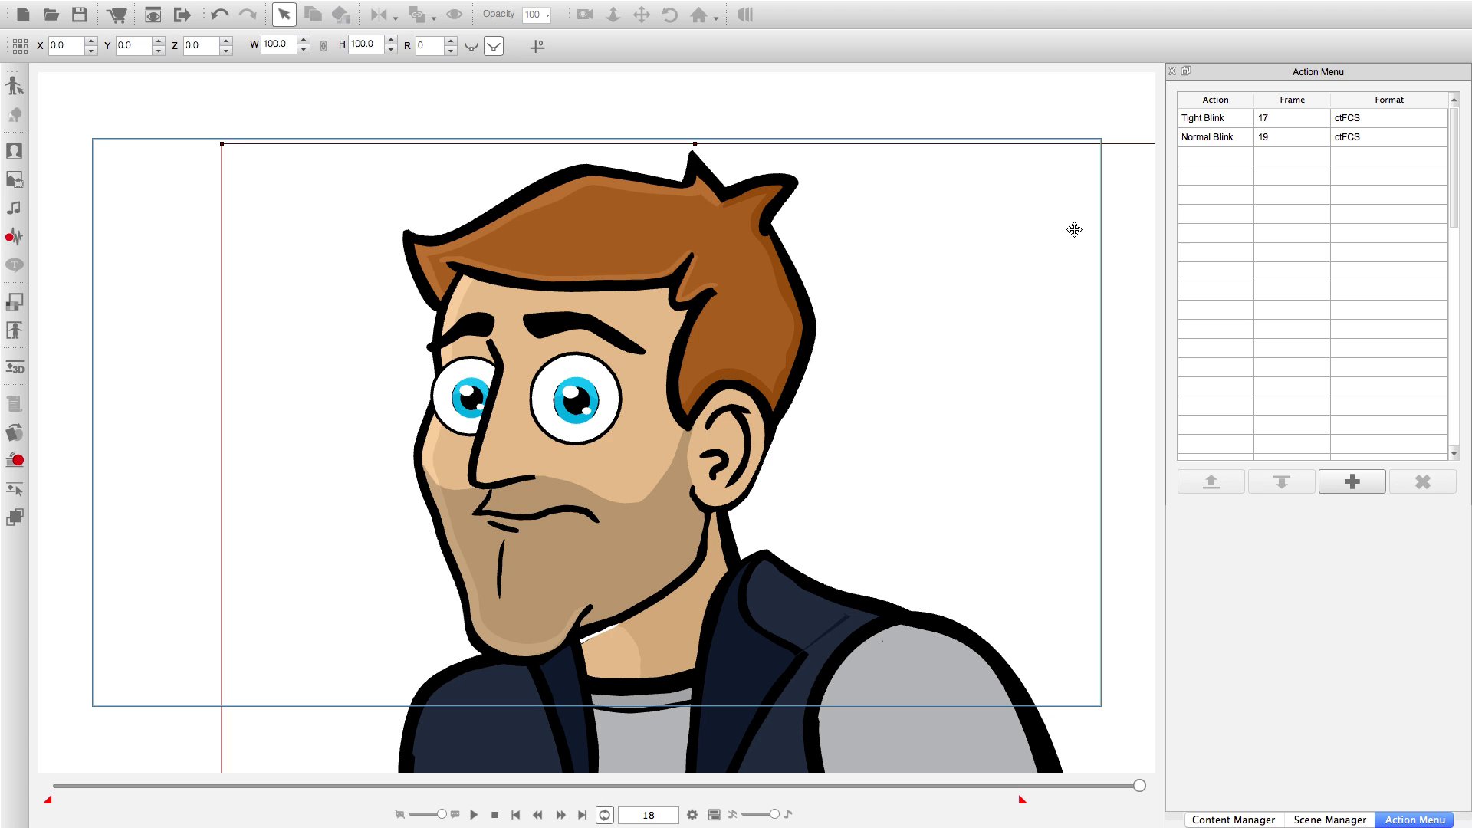
left_click(1173, 70)
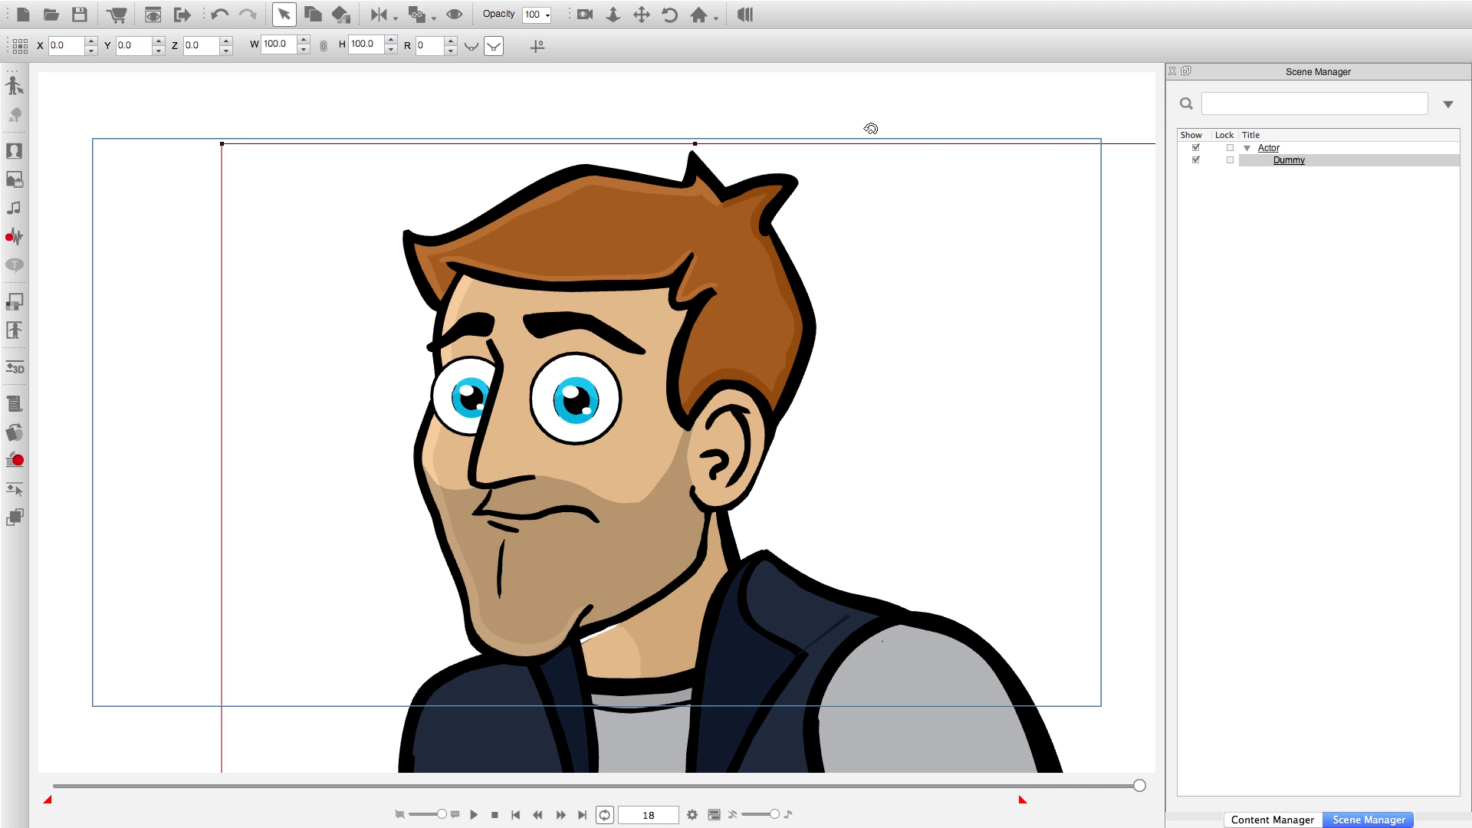
Set the project's animation length to a total of 200 frames.
right_click(693, 268)
mouse_move(699, 281)
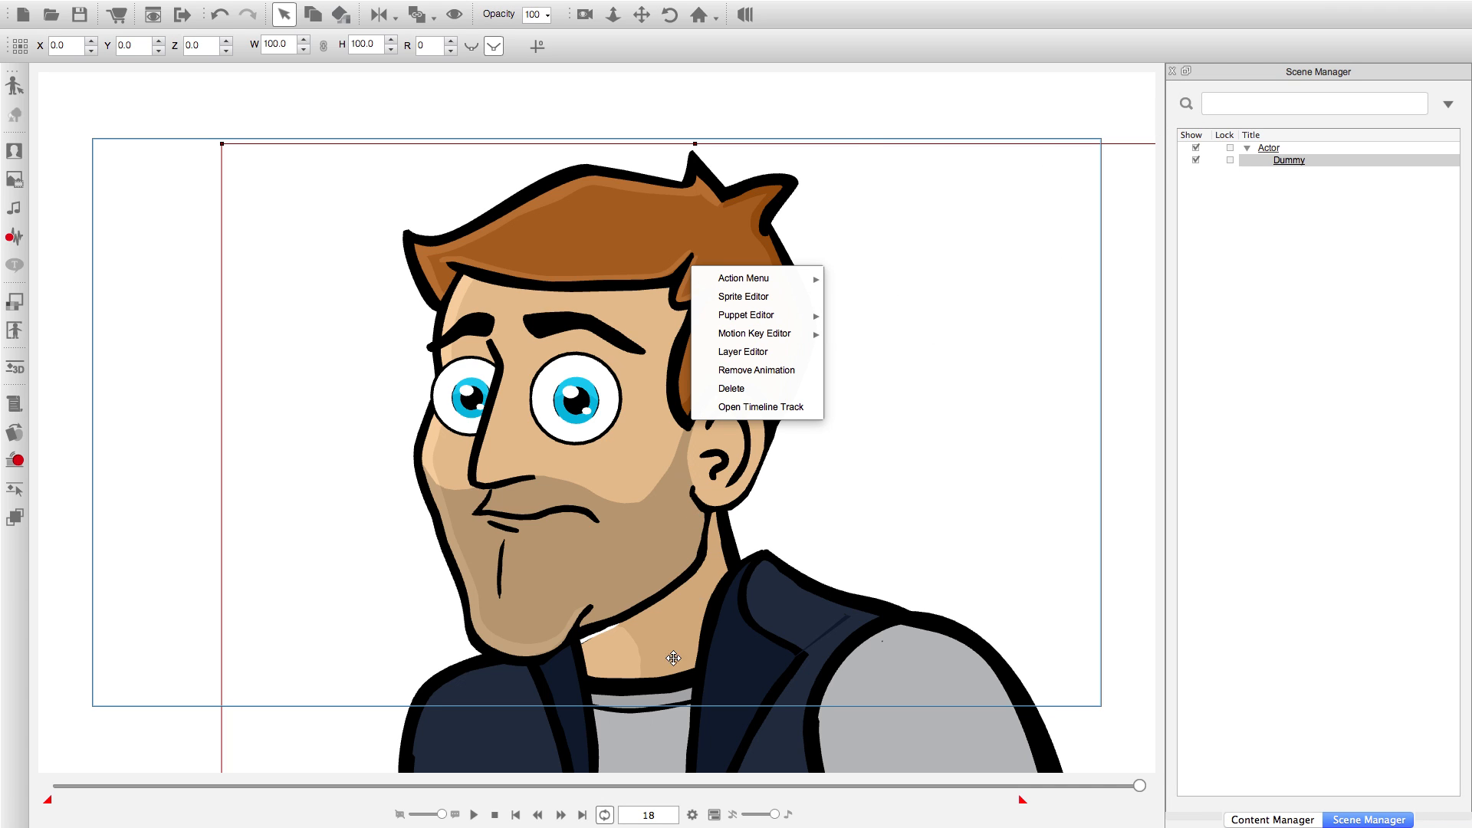
left_click(693, 819)
left_click(692, 817)
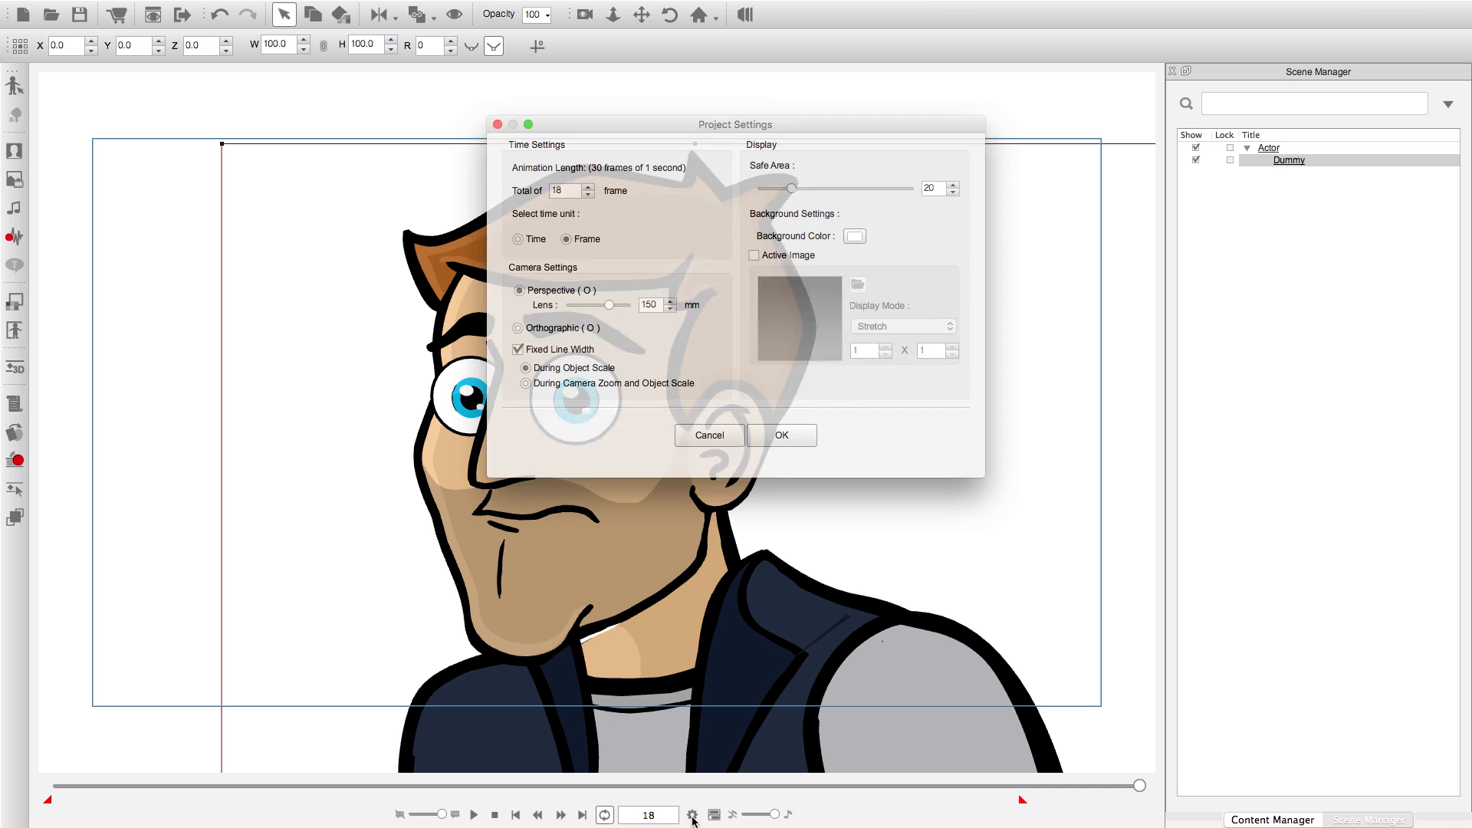
left_click(573, 192)
left_click_drag(573, 193, 466, 197)
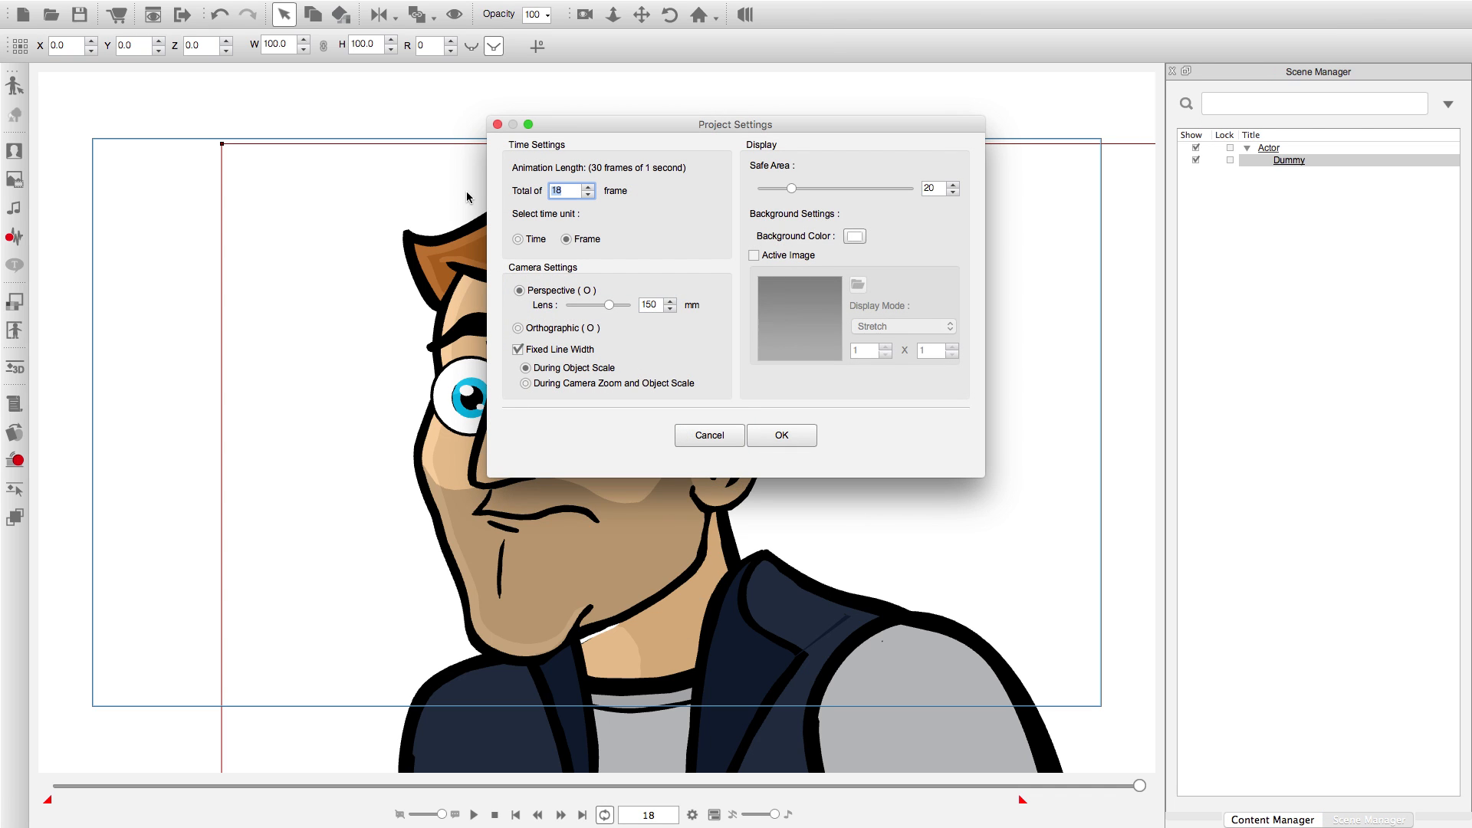
type("200")
key("Return")
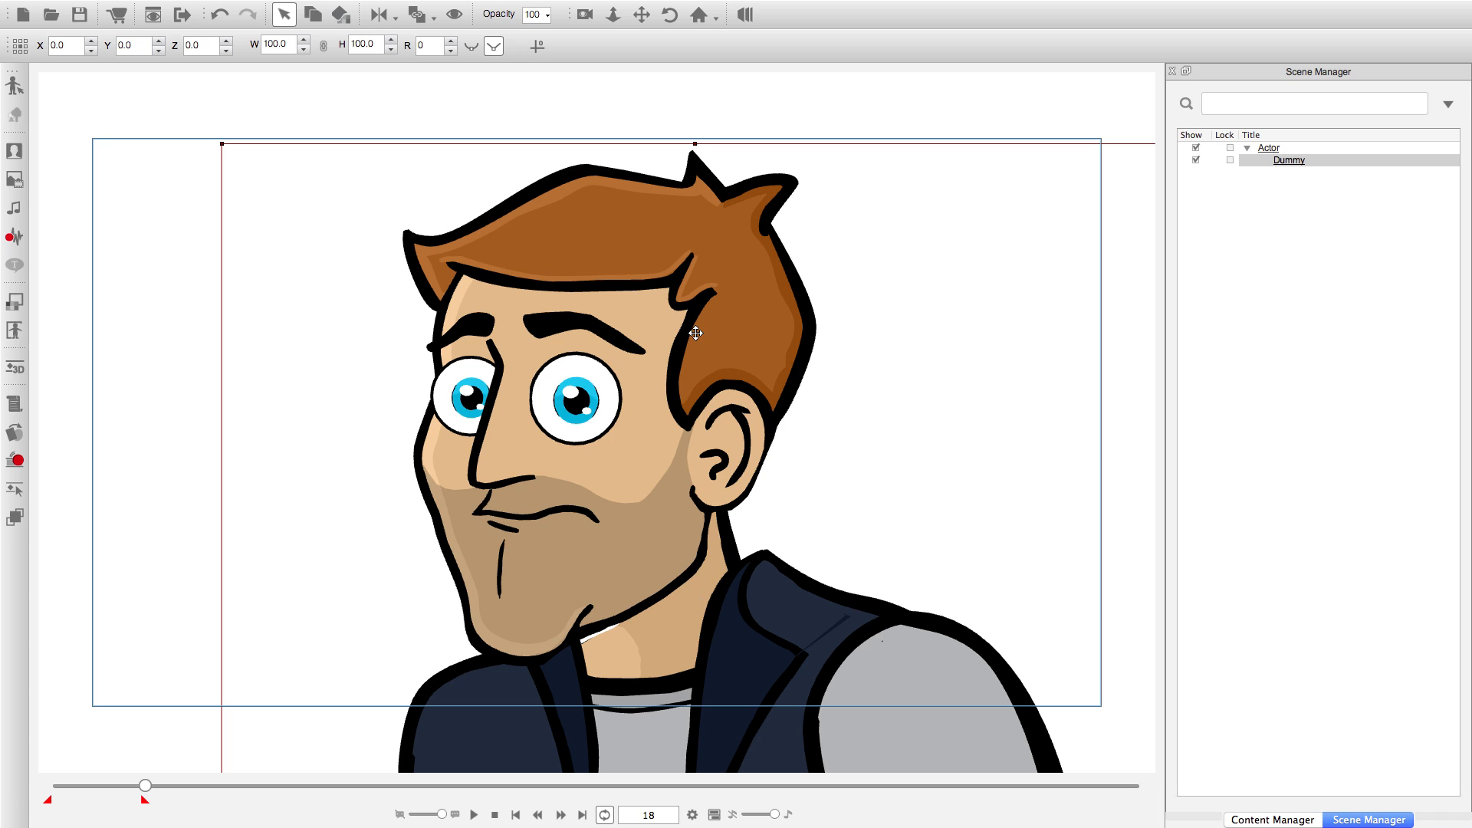
Return to frame 1 and apply a saved blink from the character's Action Menu.
left_click(516, 816)
right_click(576, 595)
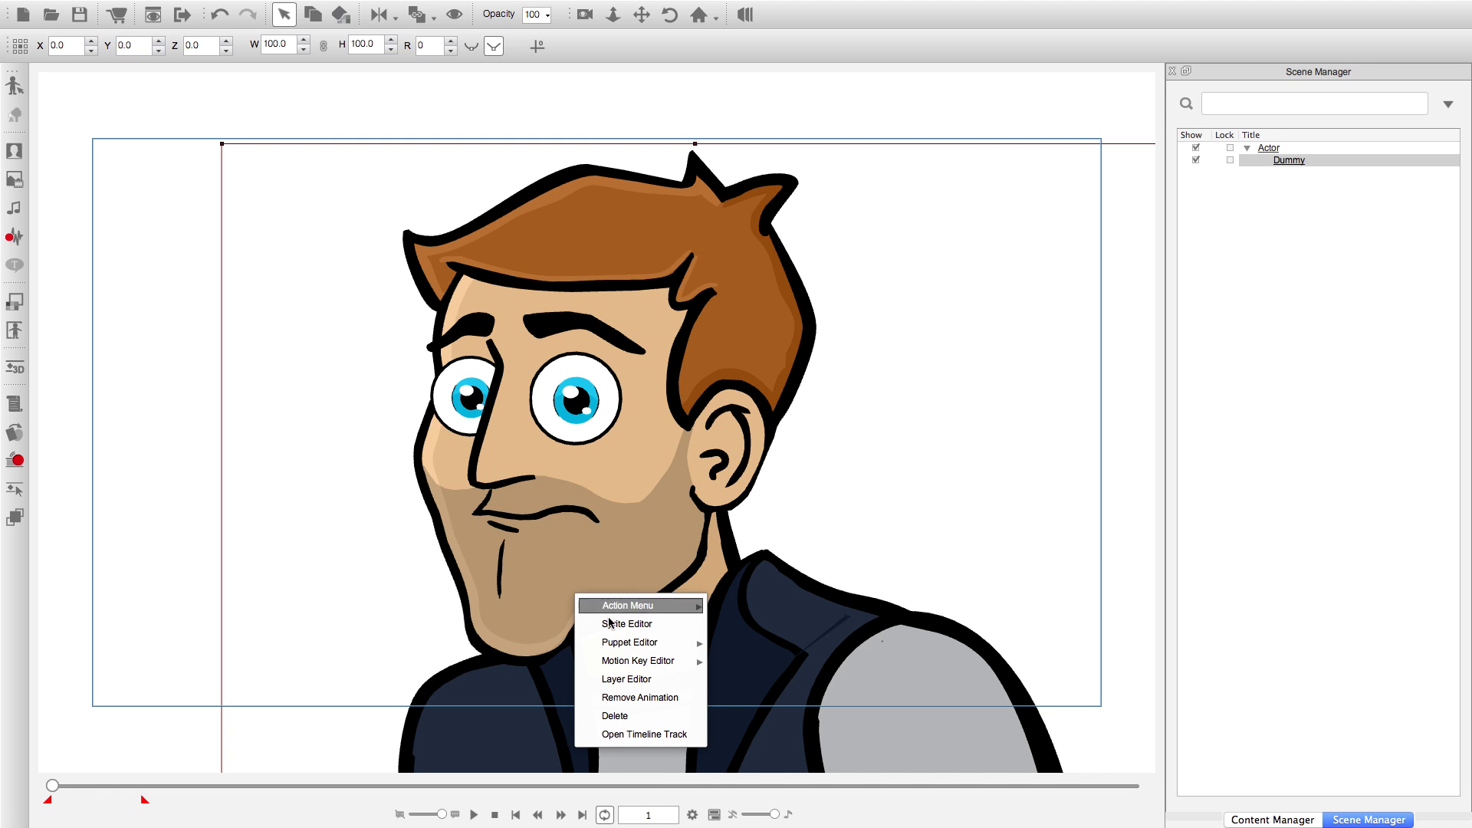
mouse_move(651, 606)
left_click(755, 635)
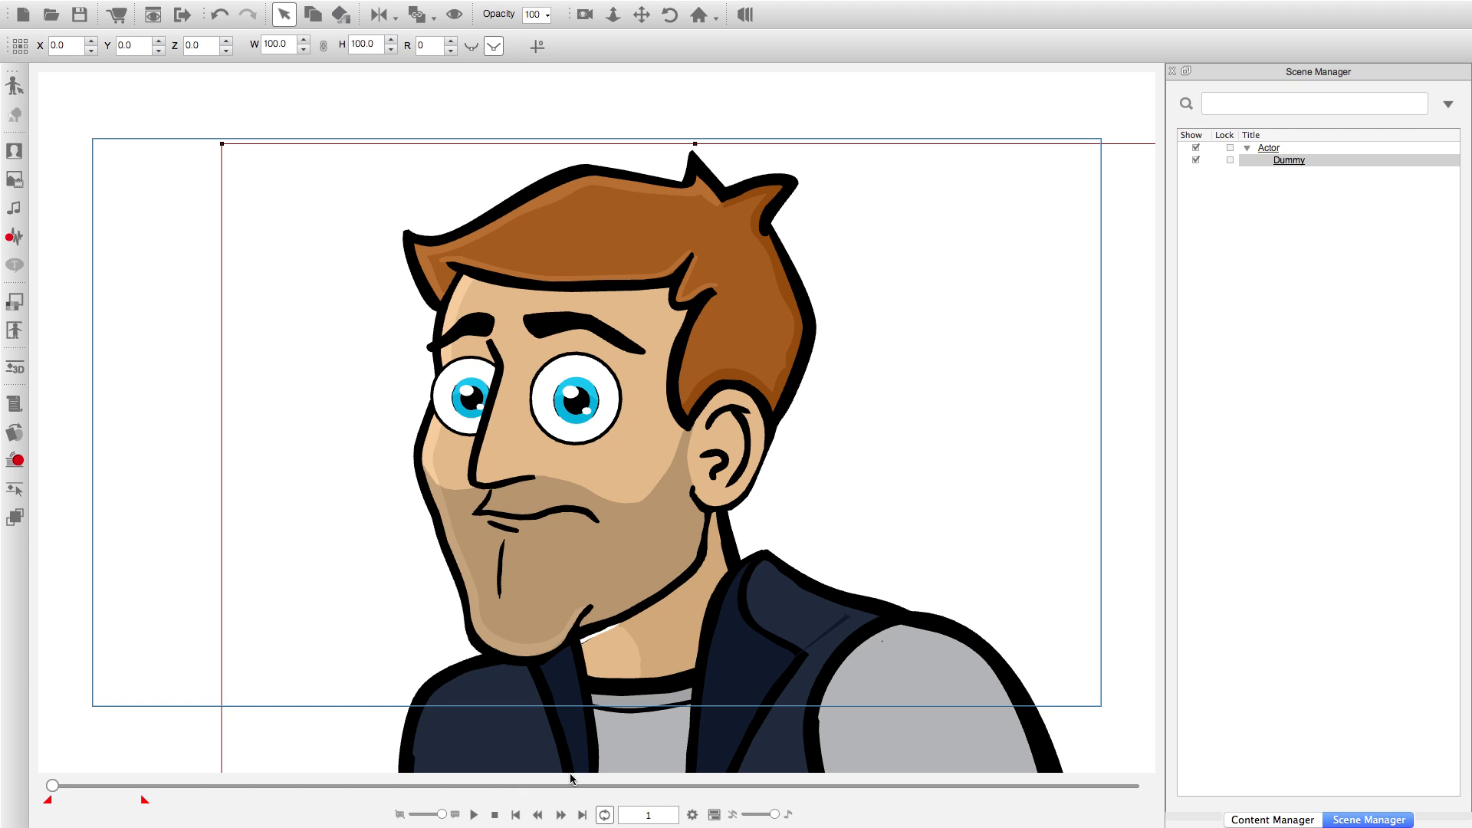
Turn off looped playback and extend the end of the playback range to the project's last frame.
left_click(600, 818)
left_click(473, 815)
left_click_drag(144, 802, 1150, 774)
Play the blink animation, stop it, and replay it from frame 1.
left_click(473, 815)
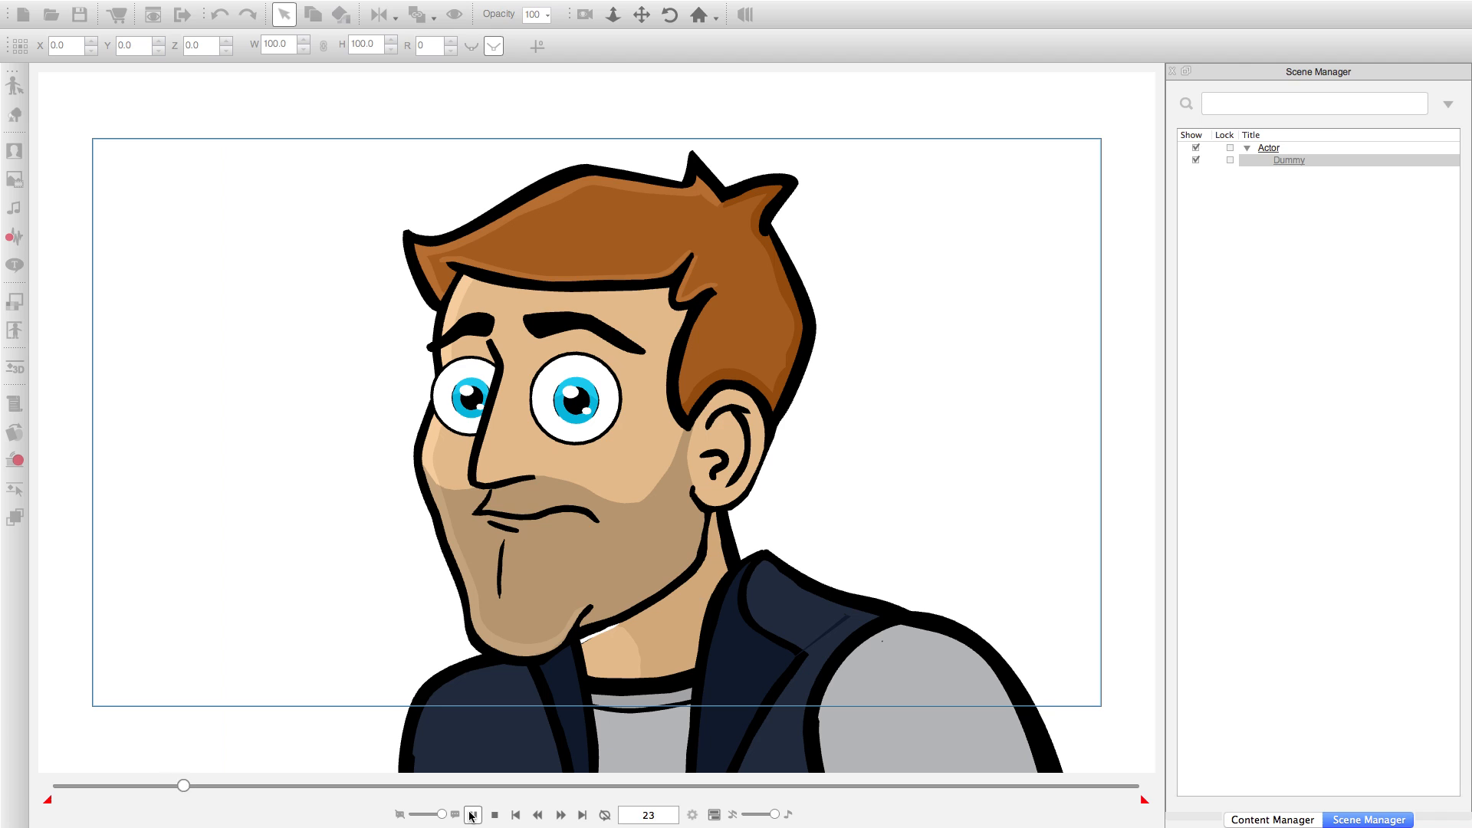
left_click(472, 816)
left_click(516, 816)
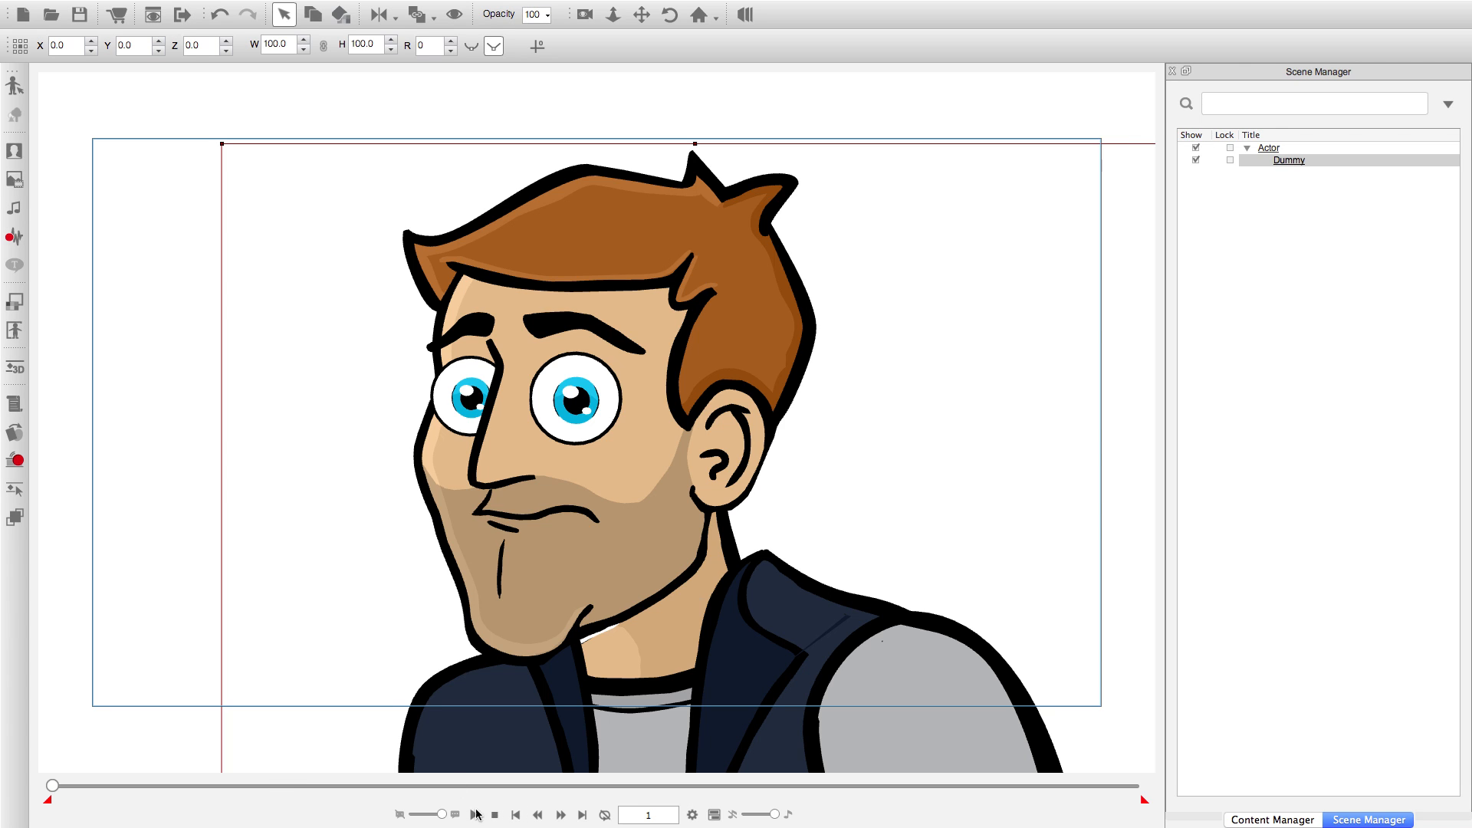
left_click(473, 815)
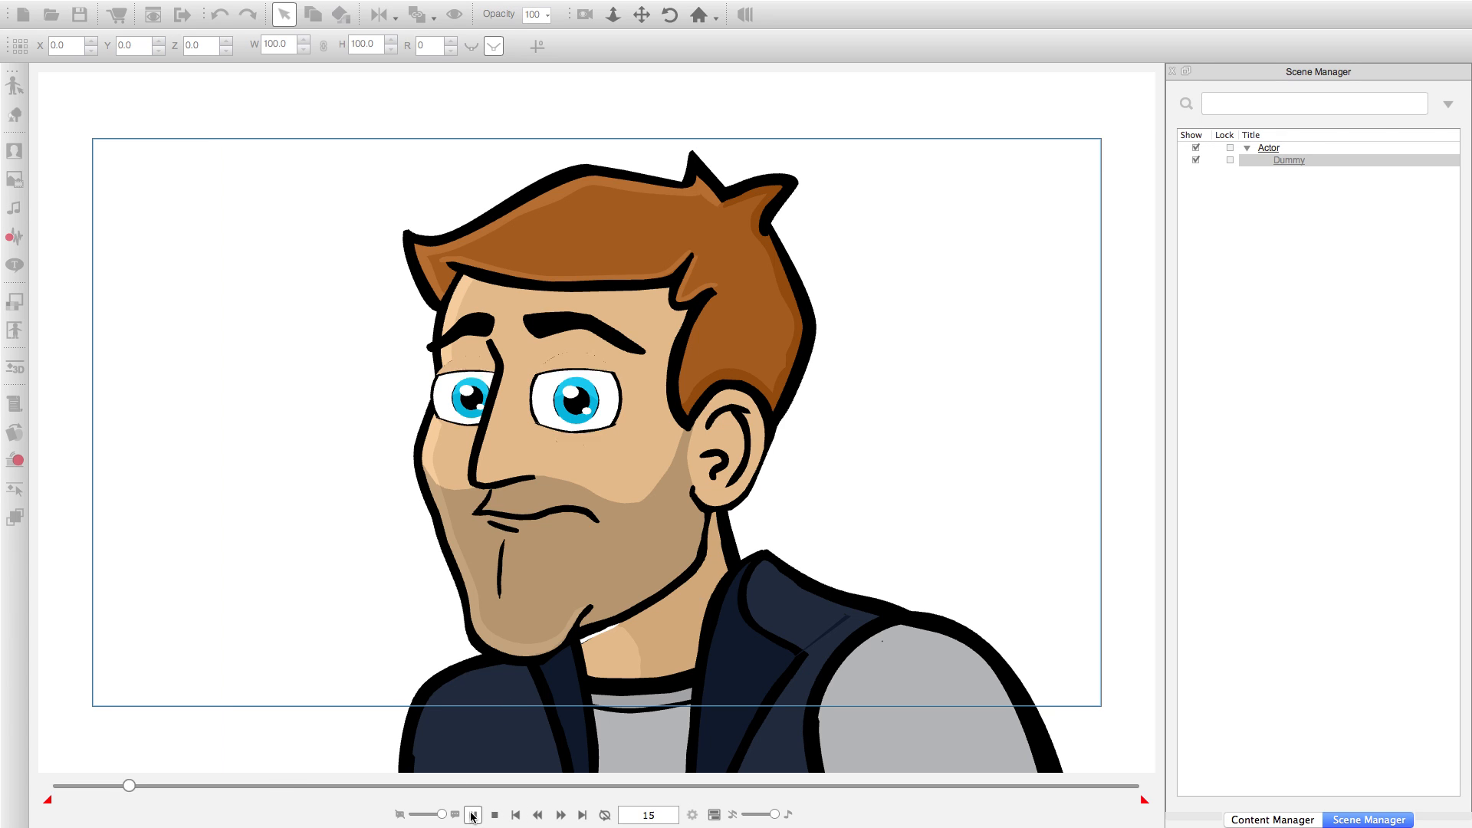
Pause playback at frame 38 and apply the Normal Blink from the character's Action Menu.
left_click(473, 815)
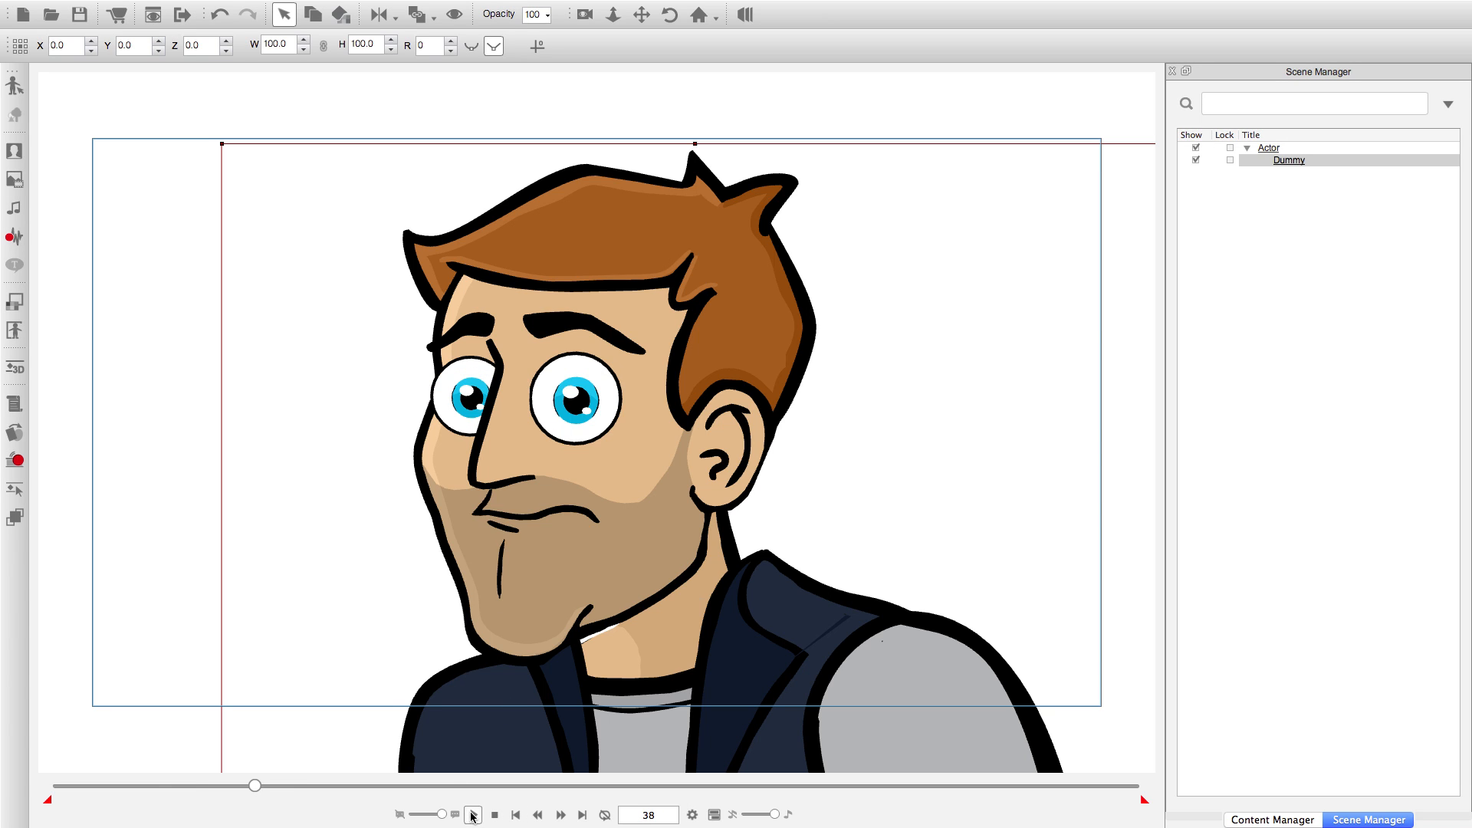
right_click(576, 398)
mouse_move(674, 412)
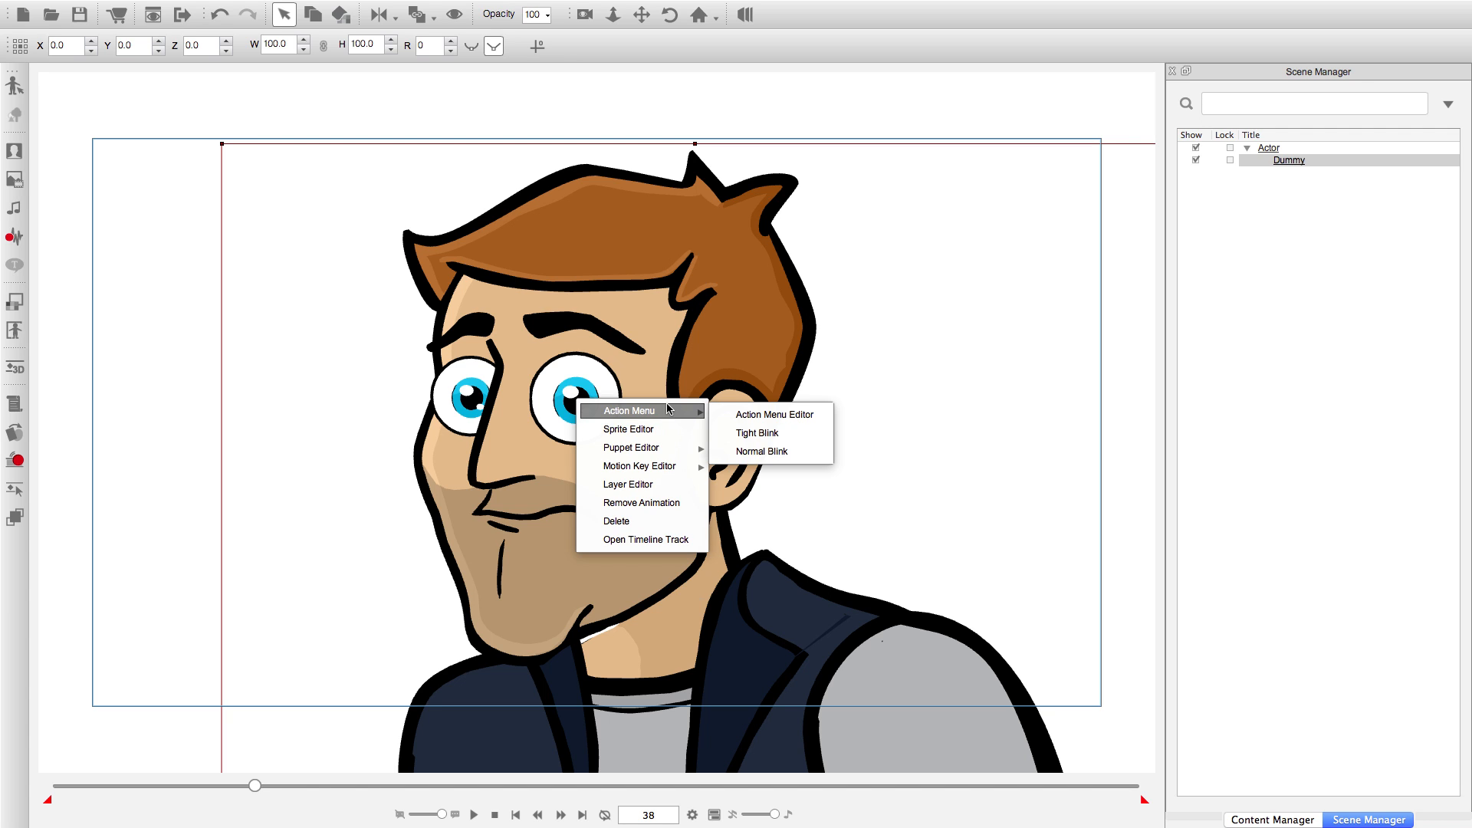
left_click(775, 452)
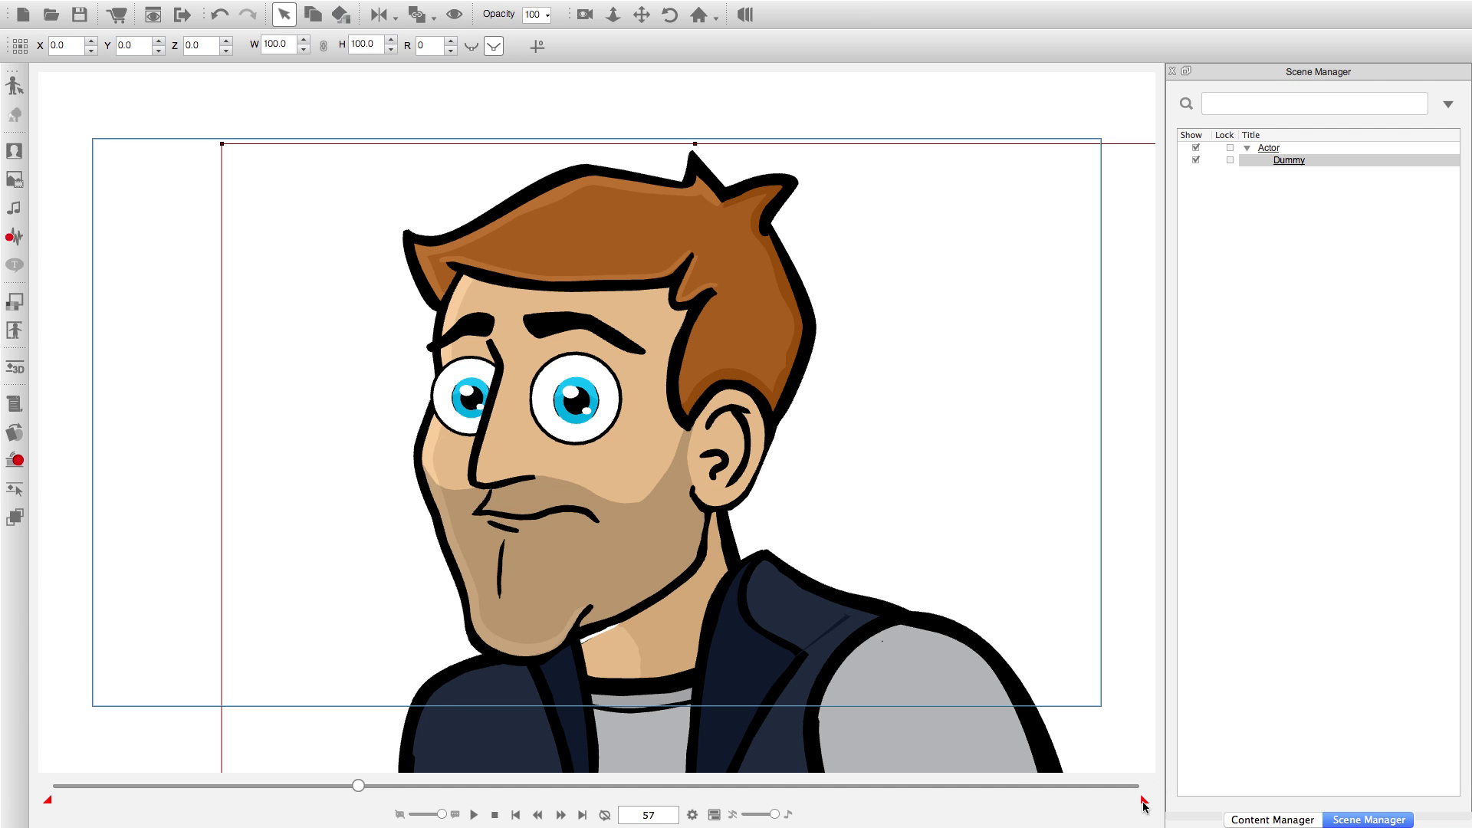
Shorten the project's animation length to a total of 60 frames.
left_click(692, 815)
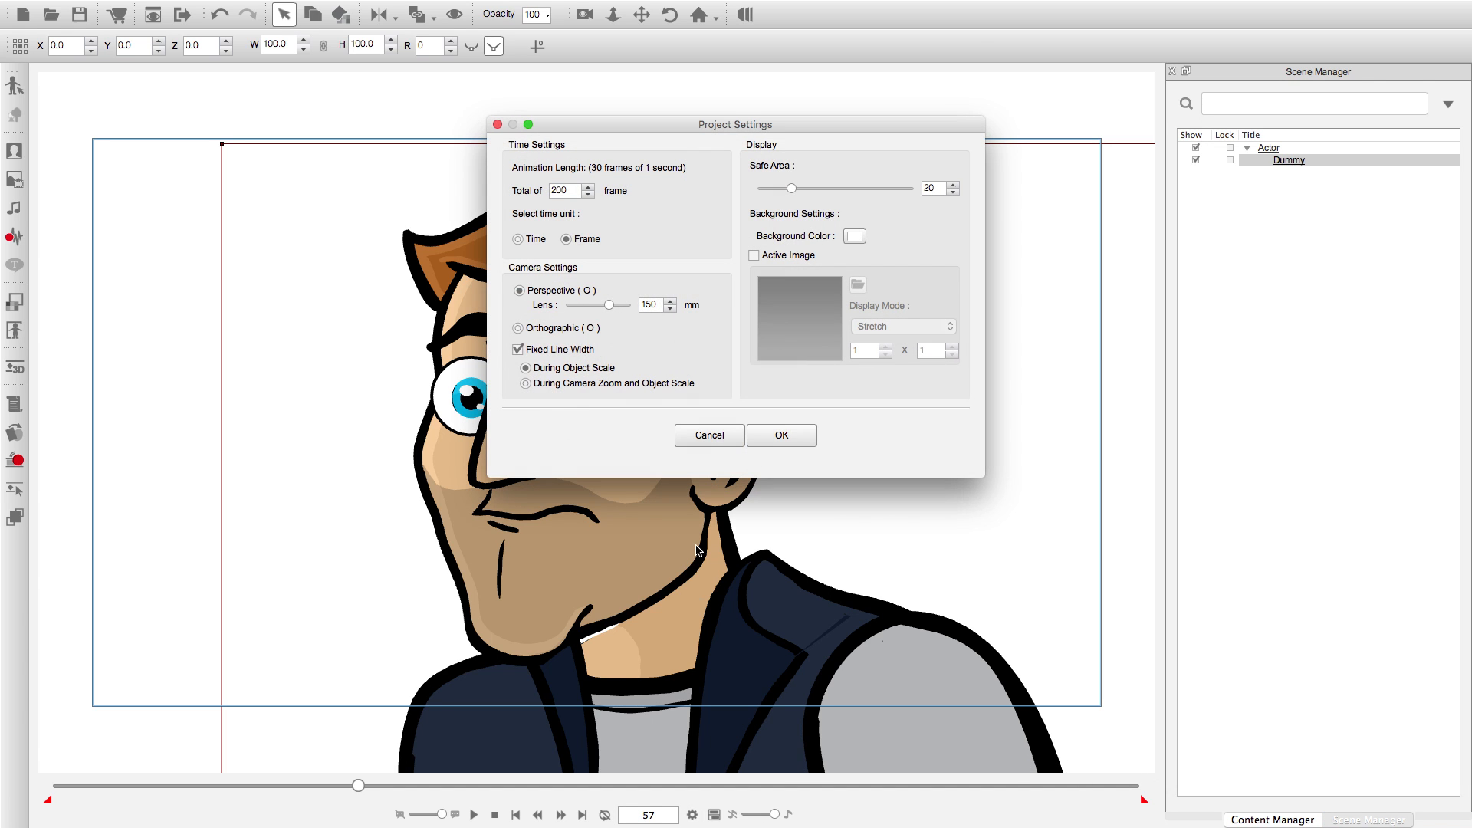
double_click(568, 190)
type("60")
key("Return")
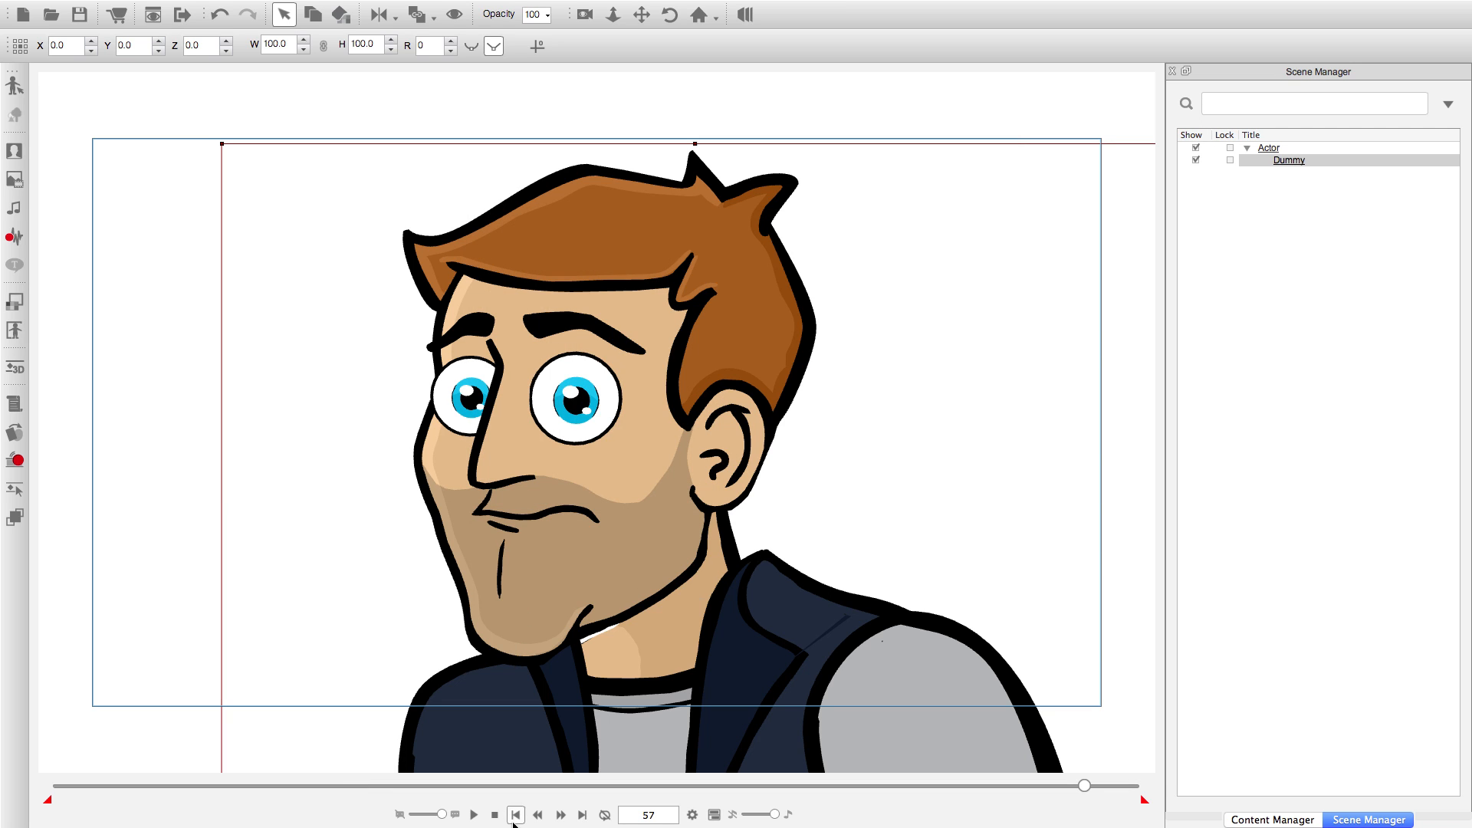
Turn on looped playback, play the shortened blink animation repeatedly, and stop it.
left_click(473, 815)
left_click(605, 815)
left_click(473, 815)
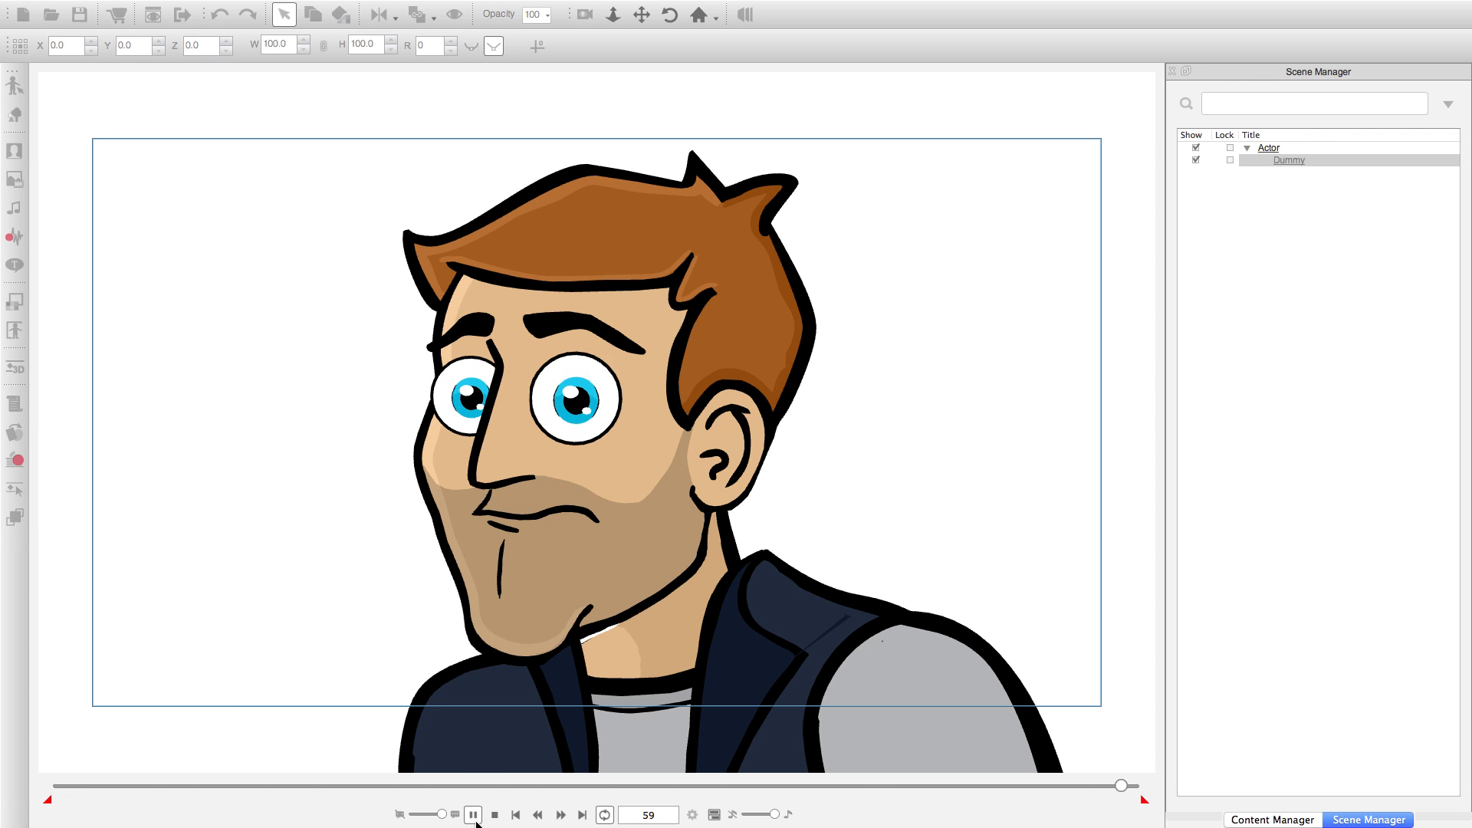
left_click(494, 815)
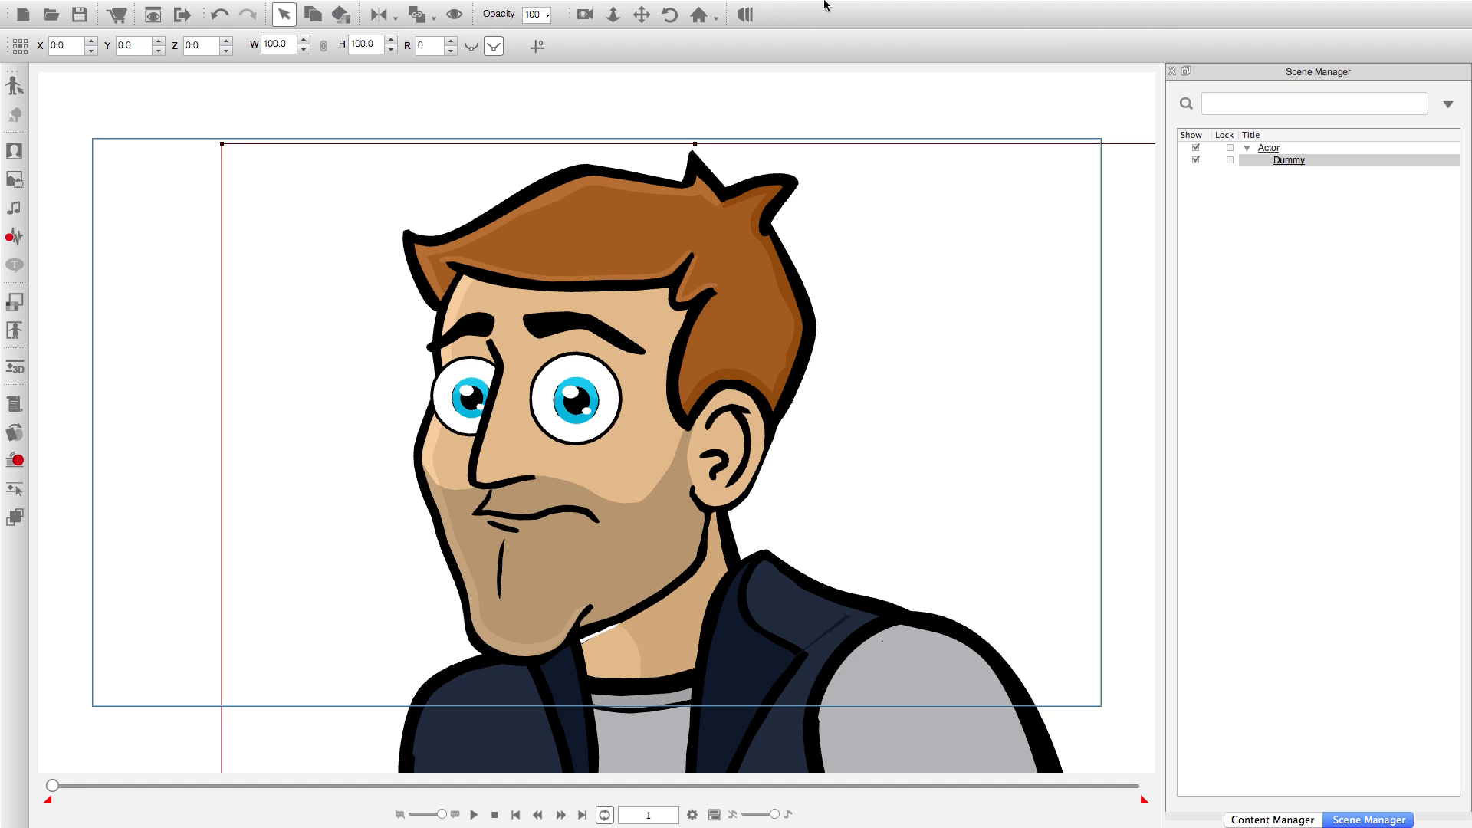
mouse_move(828, 4)
left_click(1010, 8)
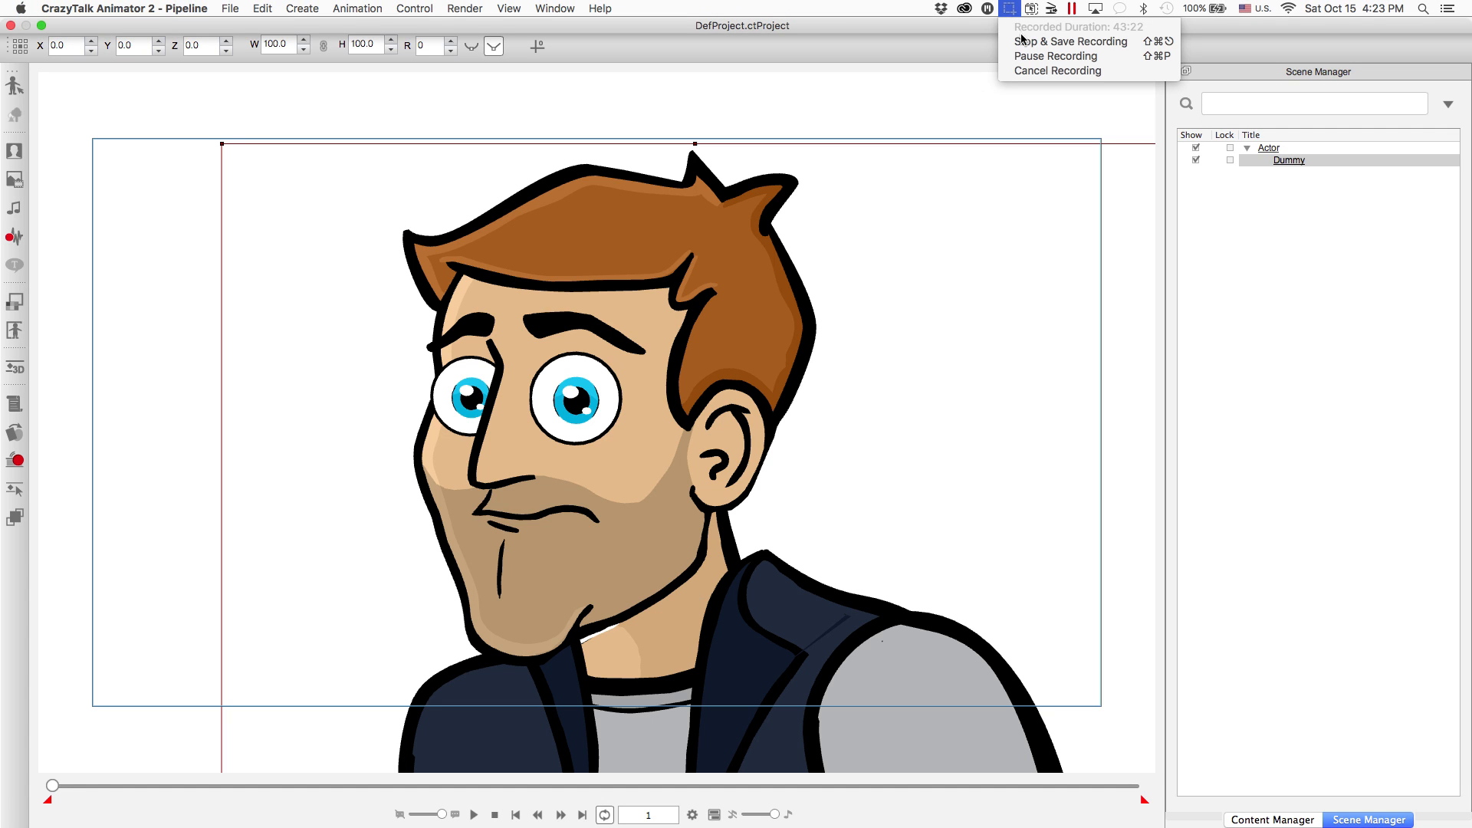